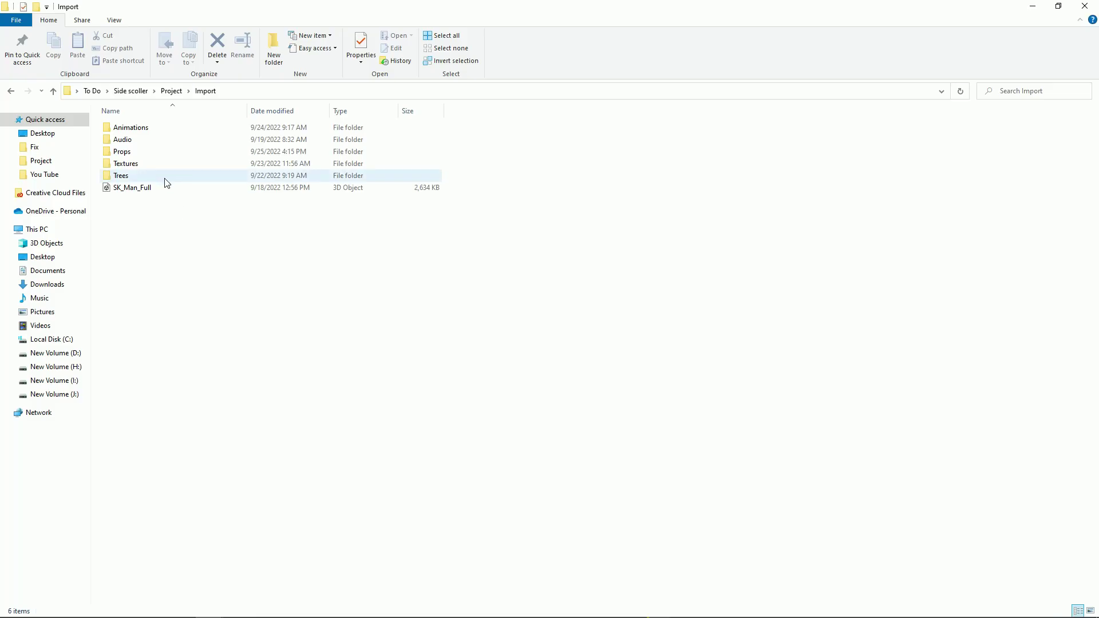
Browse the Props > Gem folder with SM_Gem_Heart and its Texture folder
{"action": "left_click", "coordinate": [142, 153]}
{"action": "double_click", "coordinate": [142, 155]}
{"action": "double_click", "coordinate": [135, 127]}
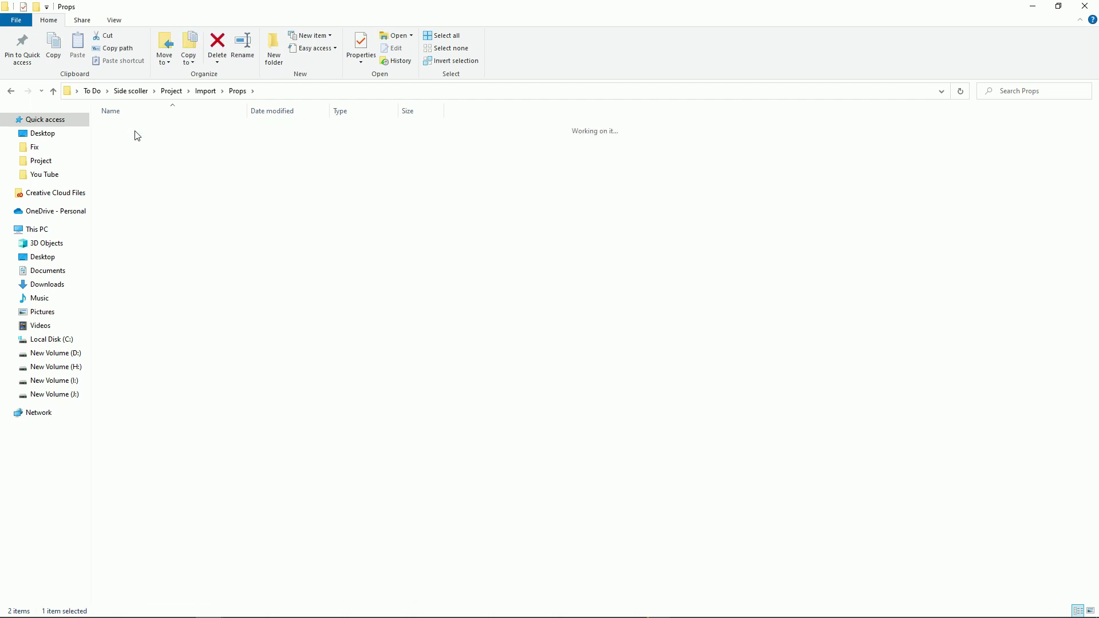
{"action": "left_click", "coordinate": [140, 140]}
{"action": "double_click", "coordinate": [125, 127]}
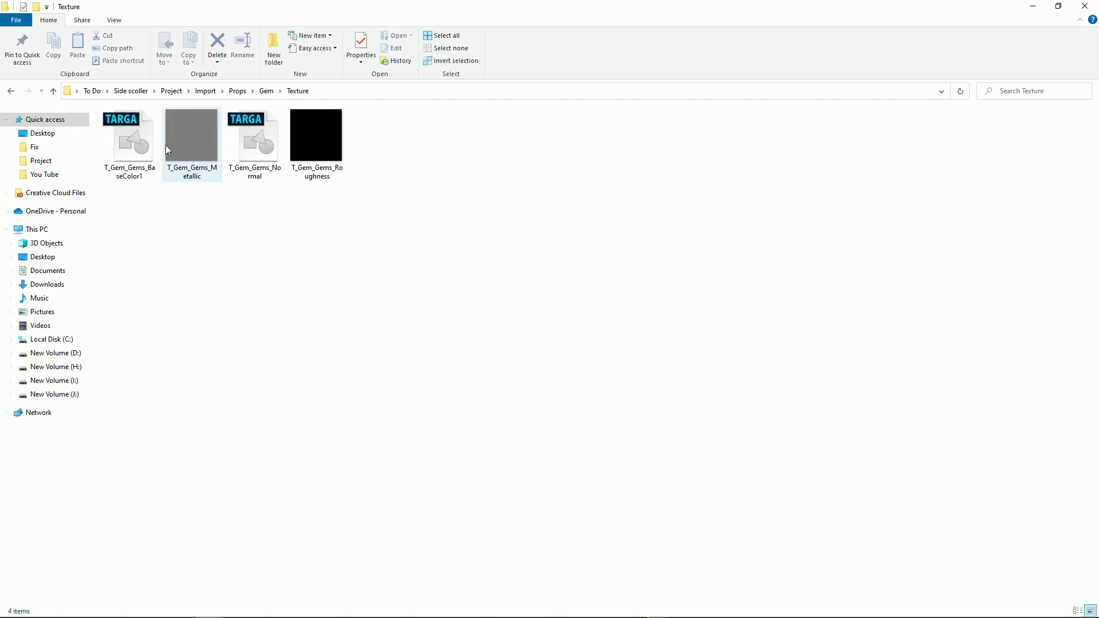
{"action": "left_click", "coordinate": [16, 92]}
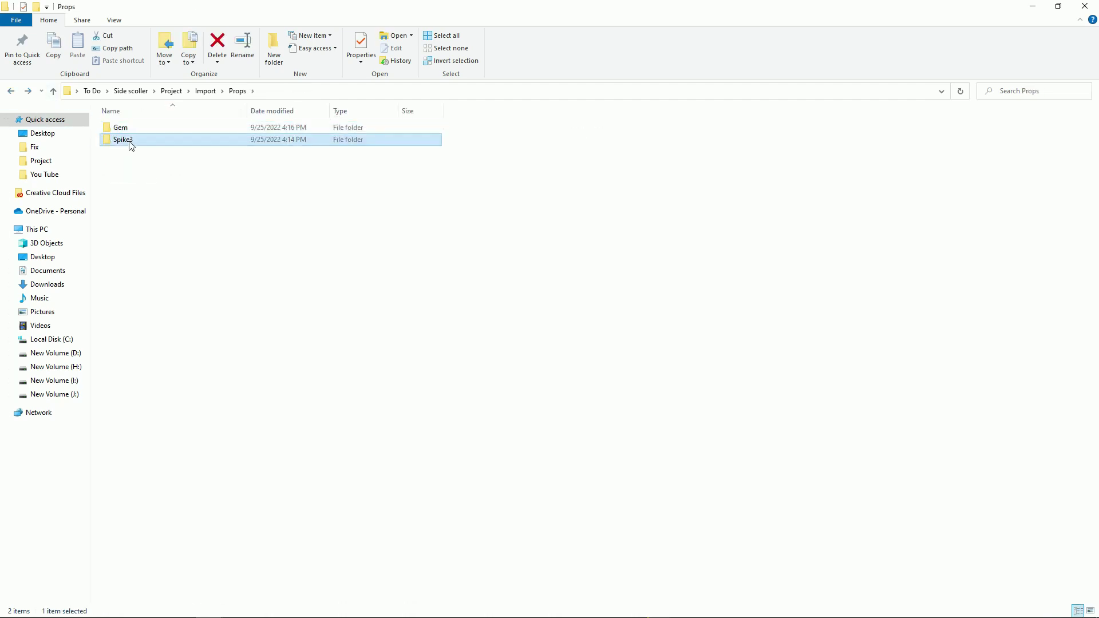
Browse the Spike3 folder with SM_Spike_3 and its Texture folder, ending back in Spike3
{"action": "double_click", "coordinate": [128, 140]}
{"action": "left_click", "coordinate": [121, 138]}
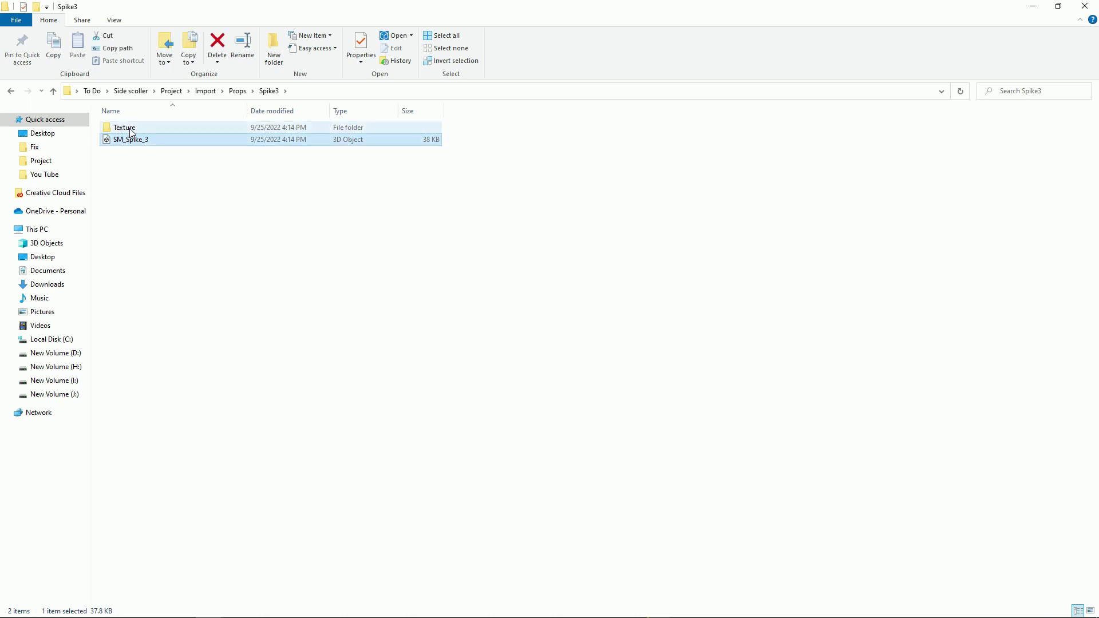
{"action": "double_click", "coordinate": [130, 128]}
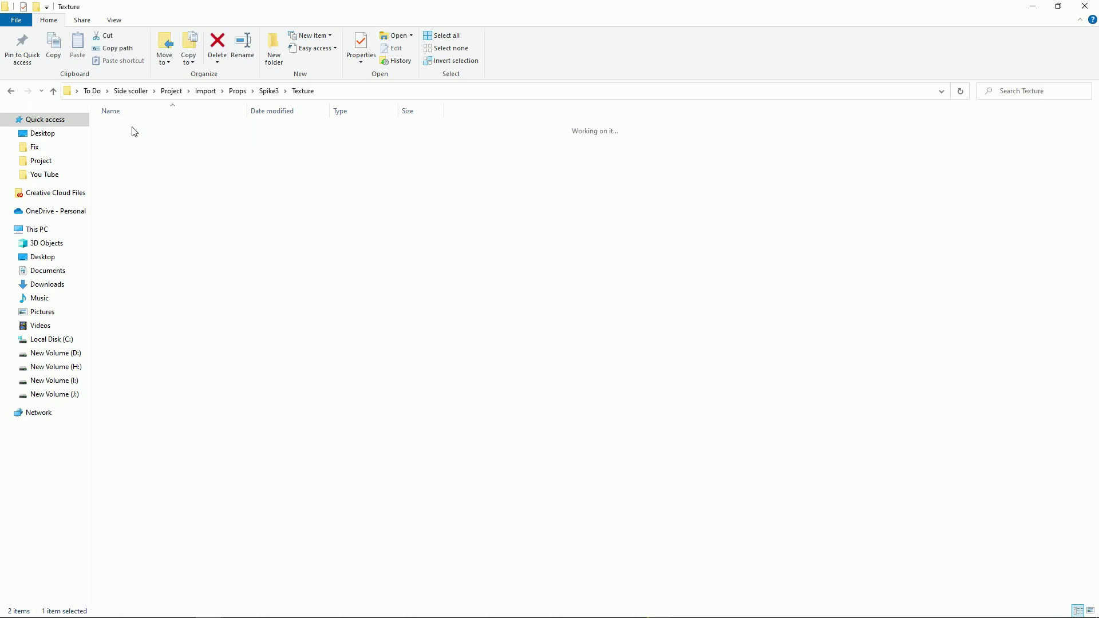
{"action": "left_click", "coordinate": [11, 93]}
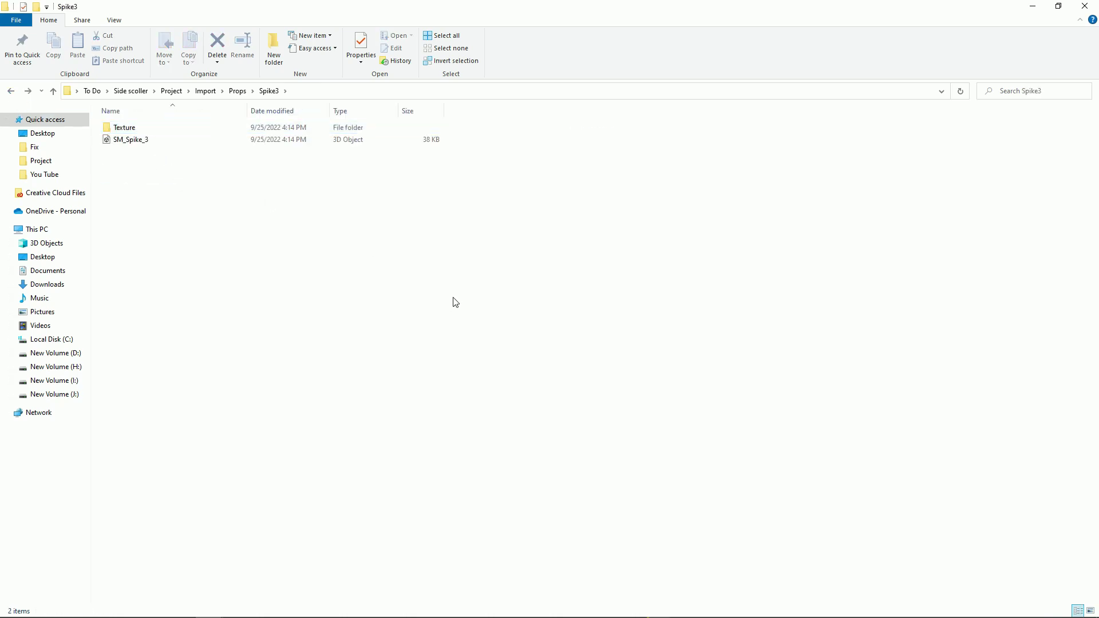
{"action": "key", "text": "alt+Tab"}
Browse the Meshes folders Level > Gem and Weapon3, selecting SM_Spike_3
{"action": "left_click", "coordinate": [60, 479]}
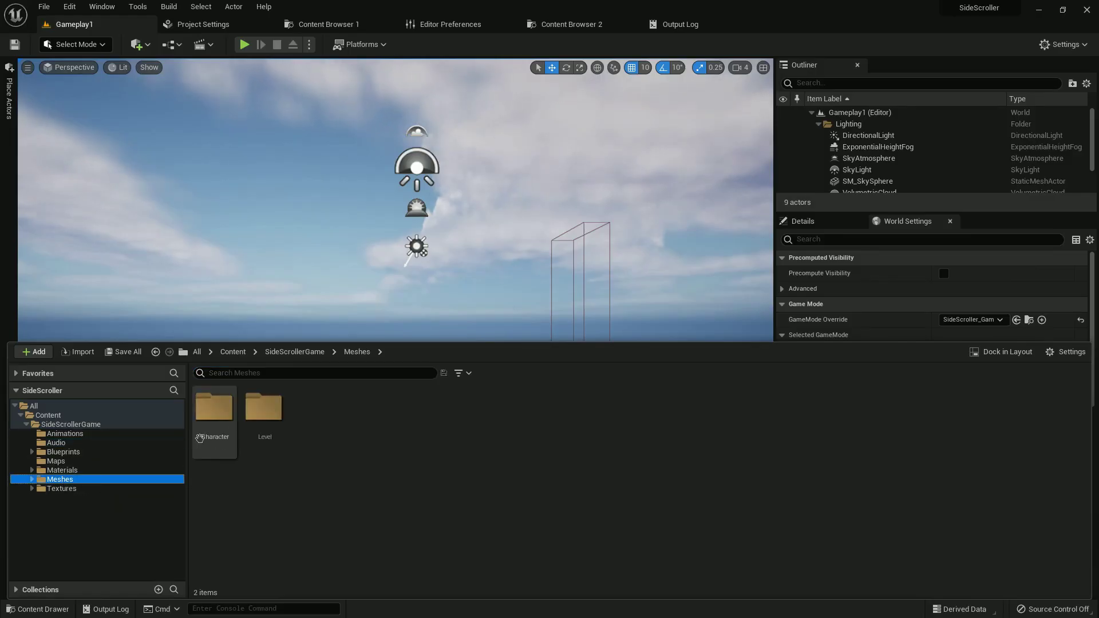
{"action": "double_click", "coordinate": [264, 408]}
{"action": "double_click", "coordinate": [214, 408]}
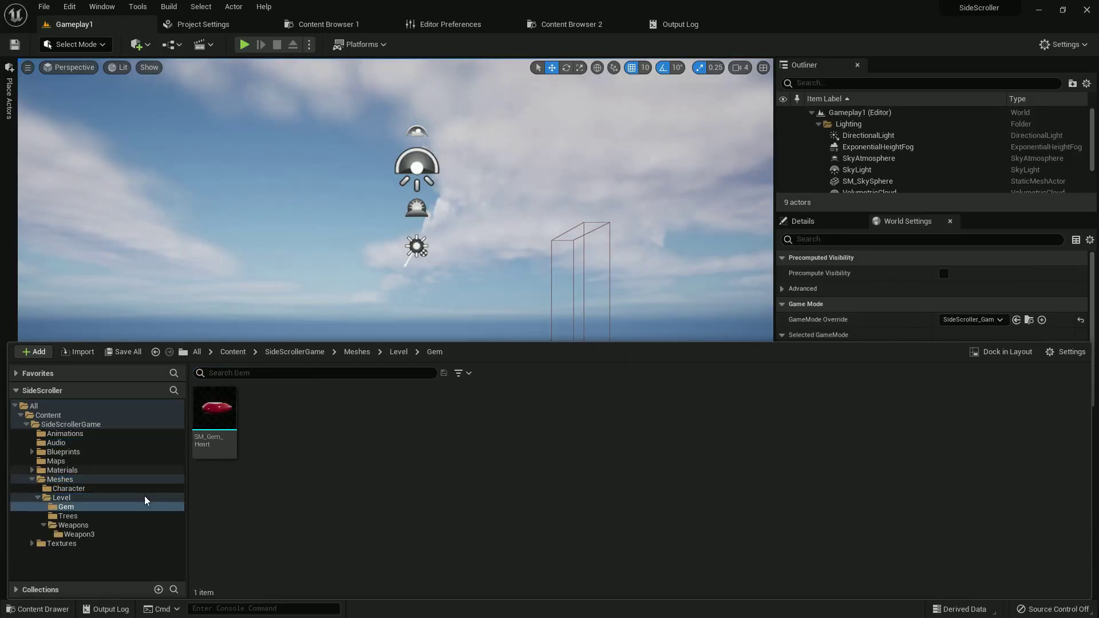
{"action": "left_click", "coordinate": [93, 533]}
{"action": "left_click", "coordinate": [215, 412]}
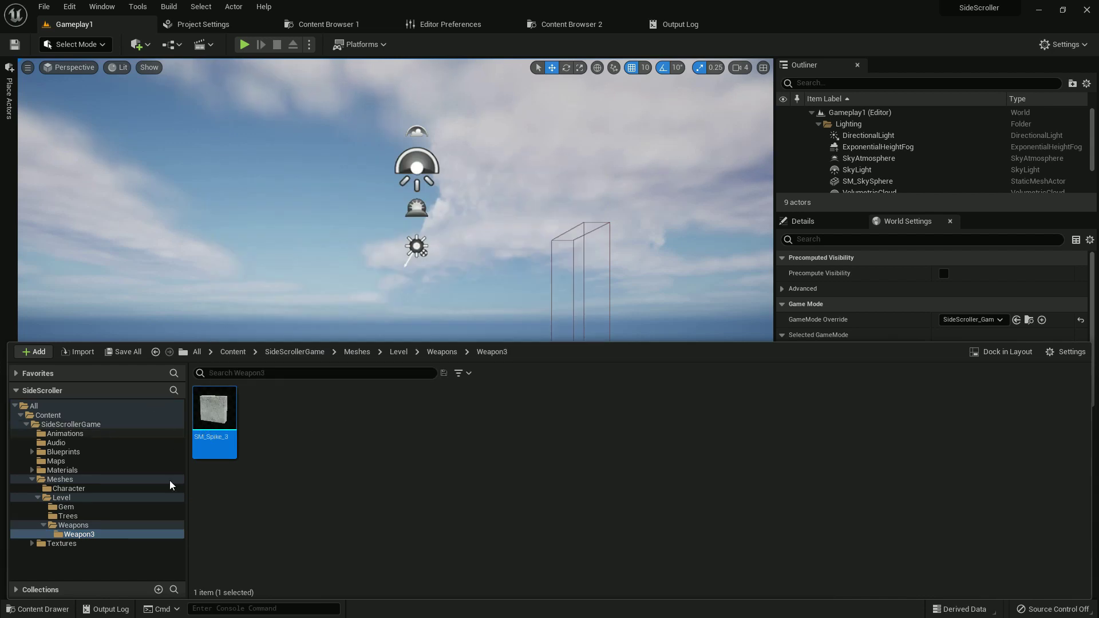
Browse the Level > Gem and weapon materials, then collapse Materials
{"action": "left_click", "coordinate": [62, 470]}
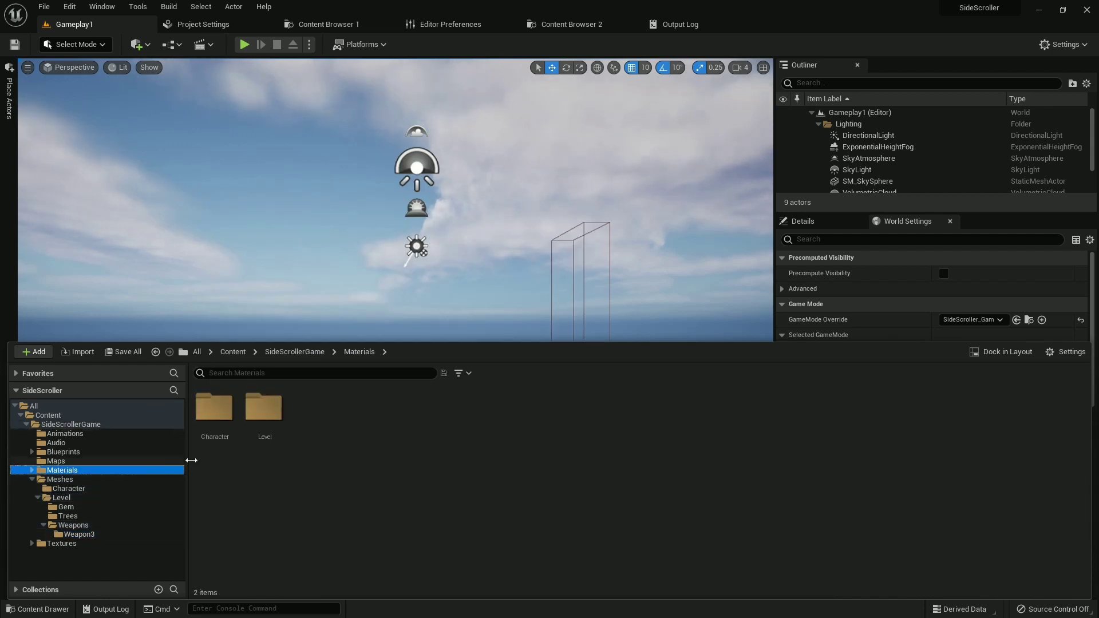
{"action": "left_click", "coordinate": [259, 429]}
{"action": "double_click", "coordinate": [259, 412]}
{"action": "double_click", "coordinate": [213, 407]}
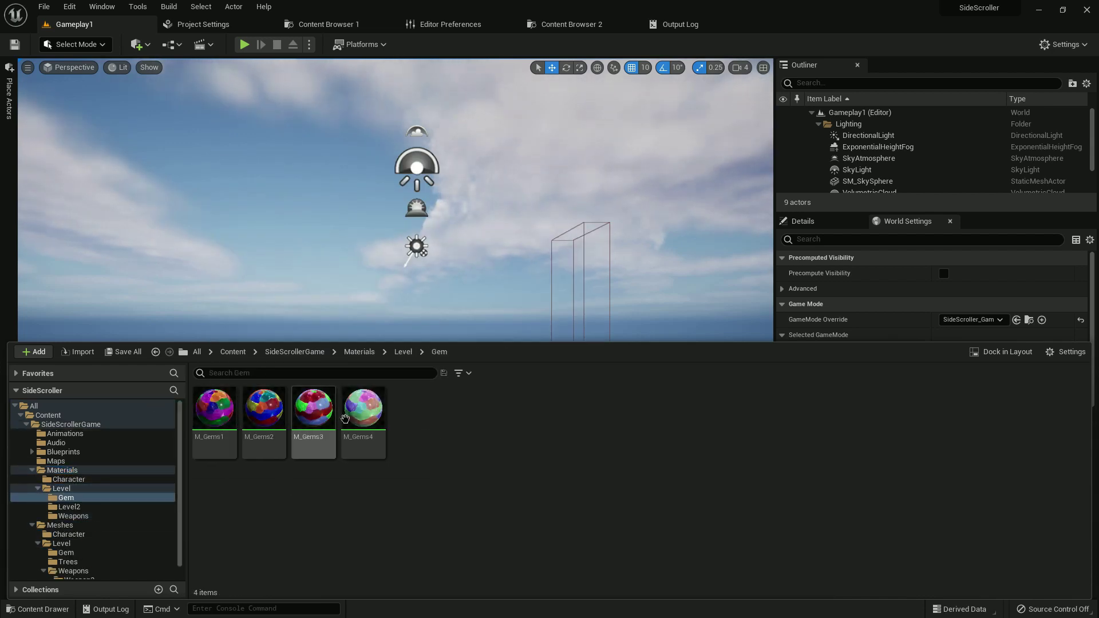
{"action": "left_click", "coordinate": [71, 516]}
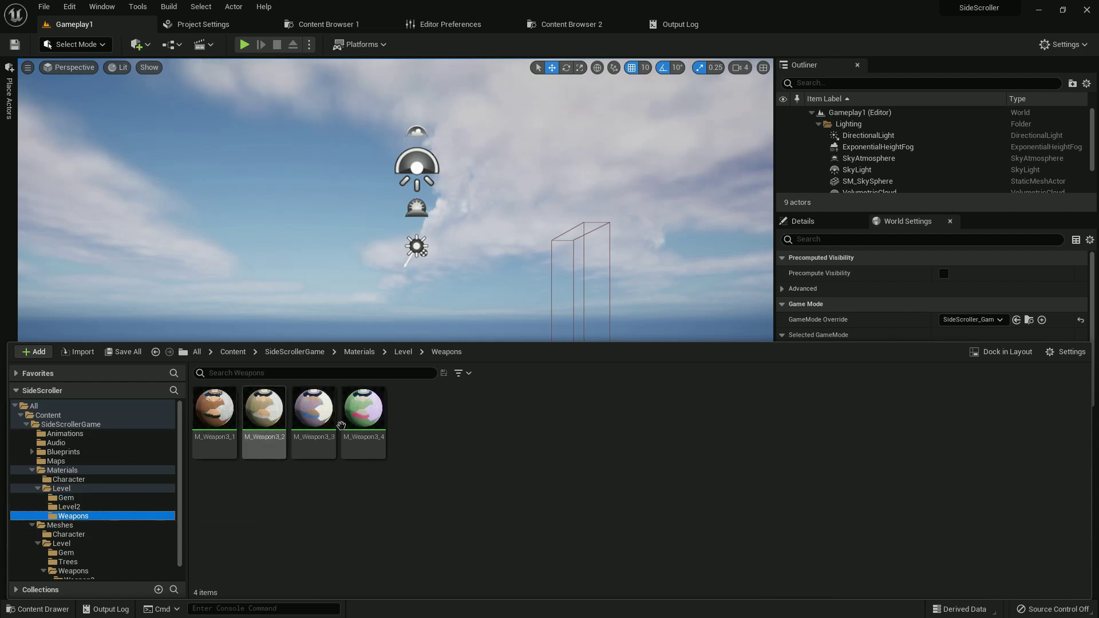
{"action": "left_click", "coordinate": [433, 485]}
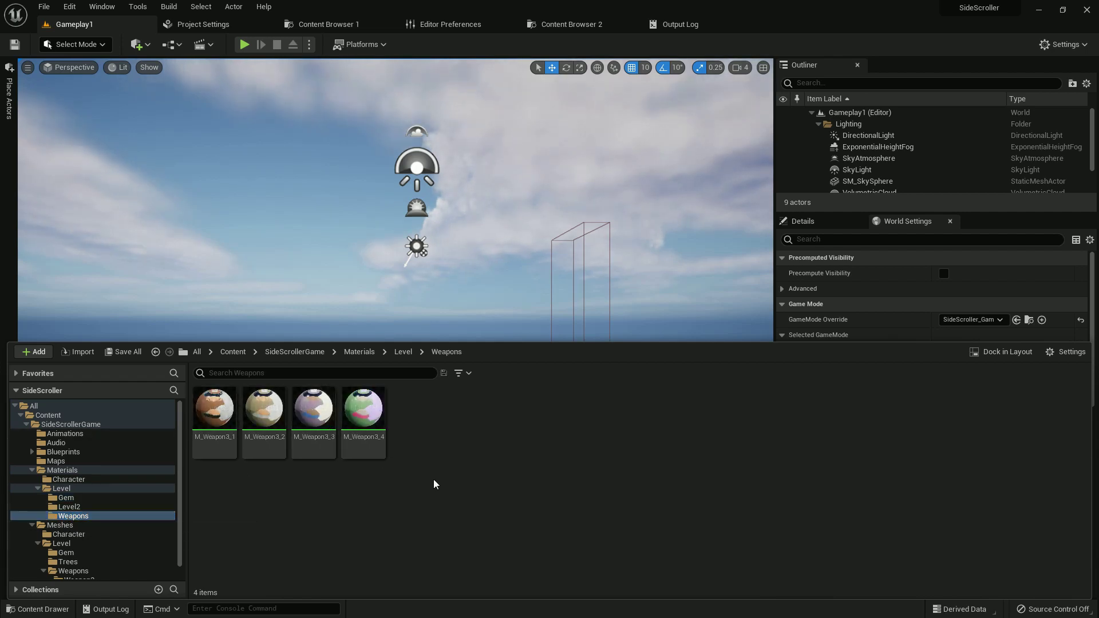
{"action": "left_click", "coordinate": [32, 470]}
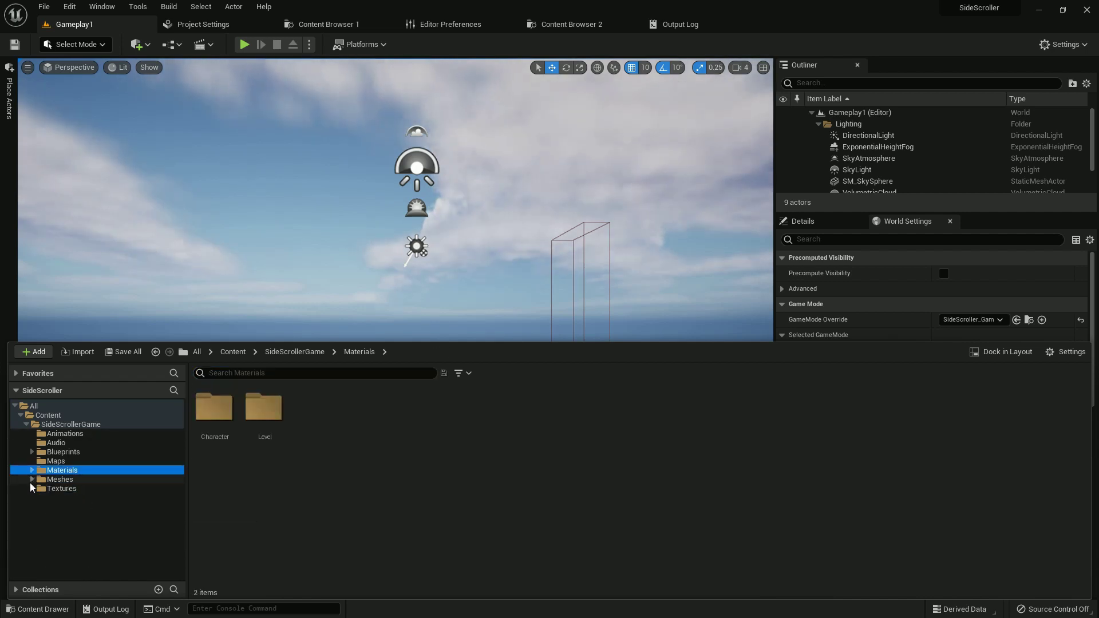
Open the SideScroller_Character Blueprint from Blueprints > Character
{"action": "left_click", "coordinate": [91, 452]}
{"action": "double_click", "coordinate": [215, 411]}
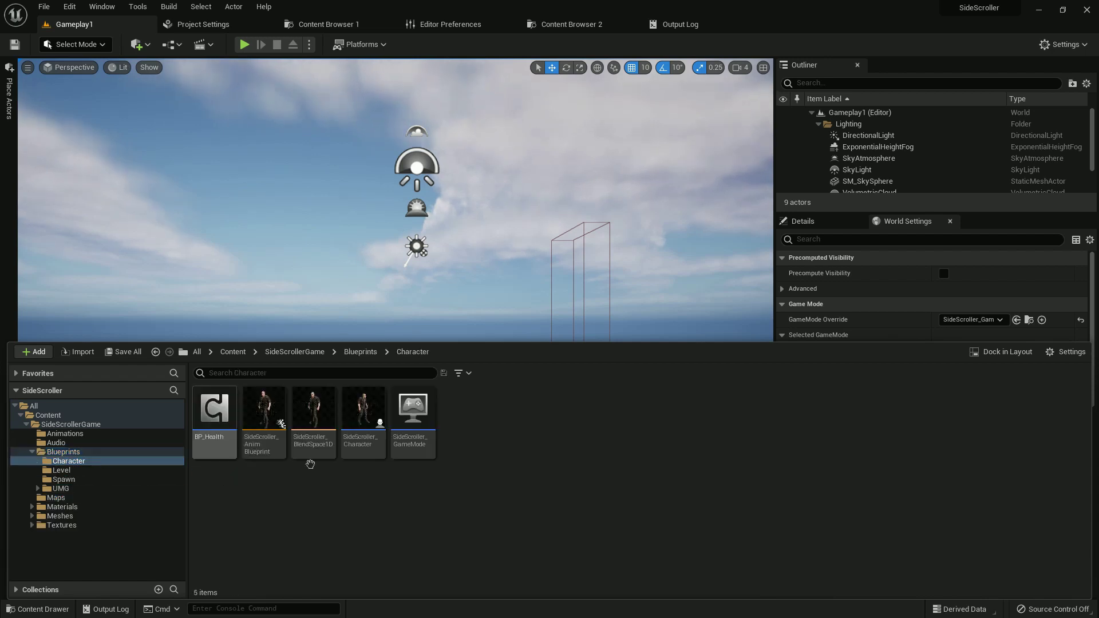
{"action": "left_click", "coordinate": [361, 438]}
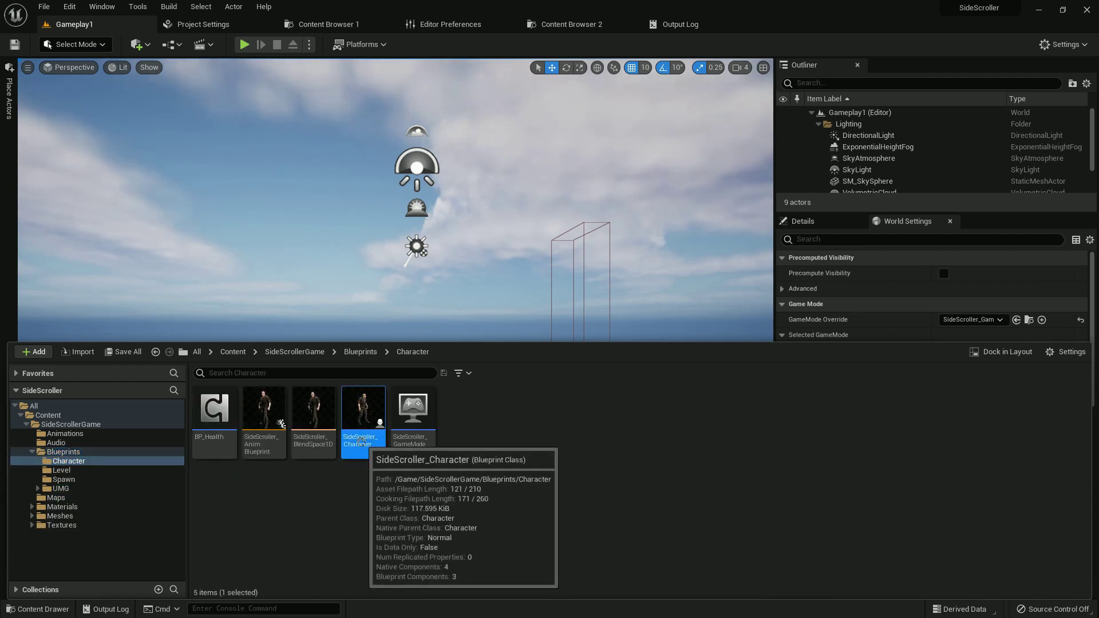
{"action": "double_click", "coordinate": [361, 438]}
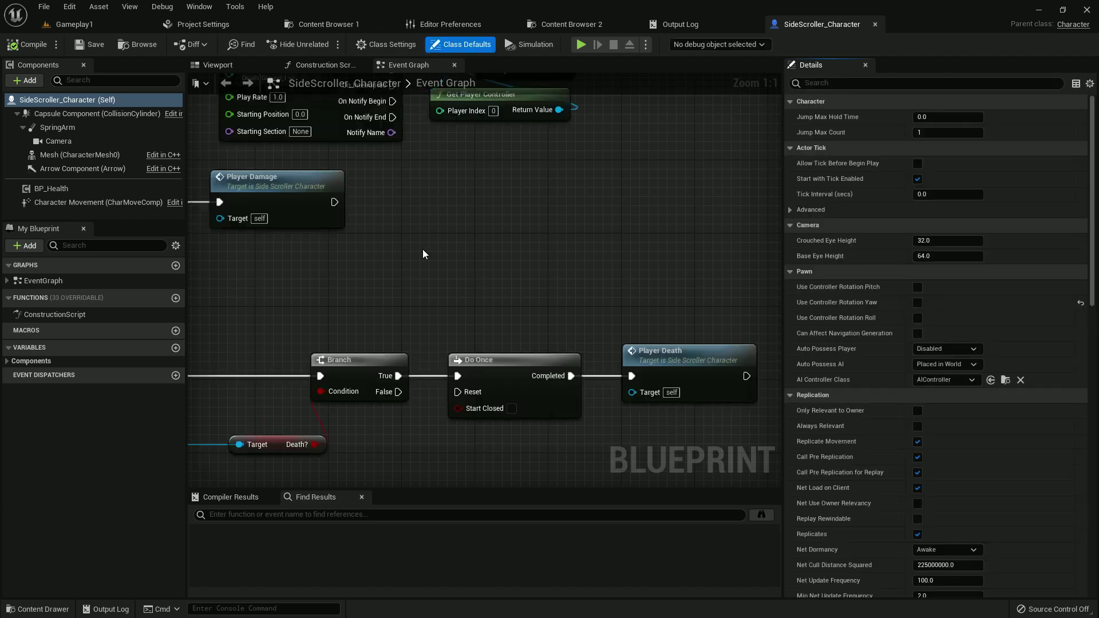
{"action": "scroll", "coordinate": [468, 308], "scroll_direction": "down", "scroll_amount": 4}
{"action": "scroll", "coordinate": [468, 307], "scroll_direction": "up", "scroll_amount": 3}
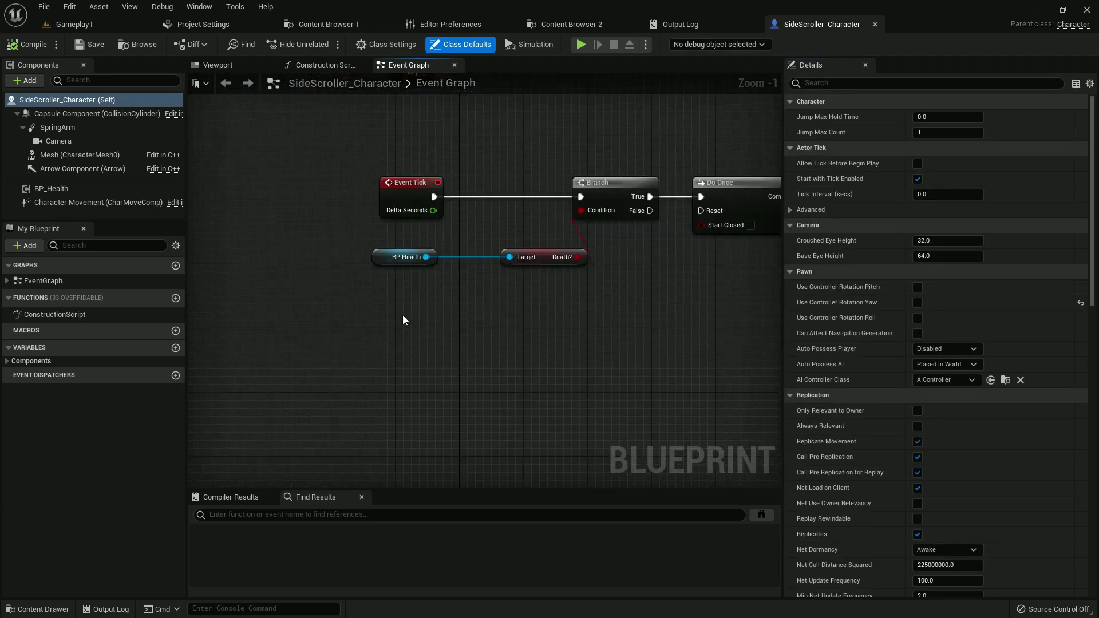
Add a custom event named Add Health to the character's graph
{"action": "right_click", "coordinate": [402, 320]}
{"action": "type", "text": "custom"}
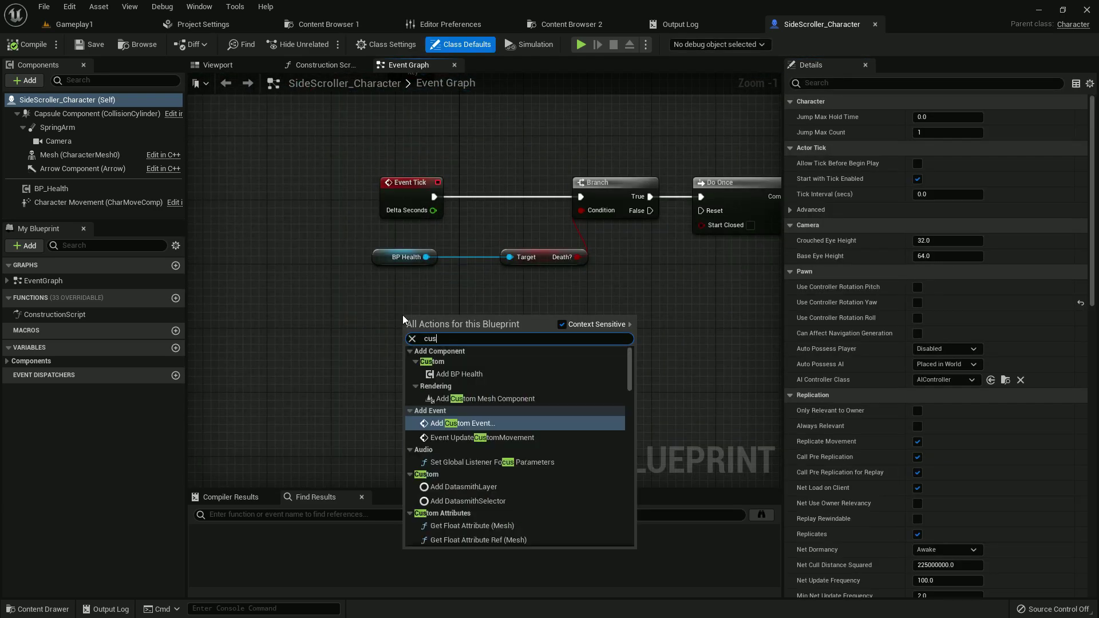
{"action": "key", "text": "Return"}
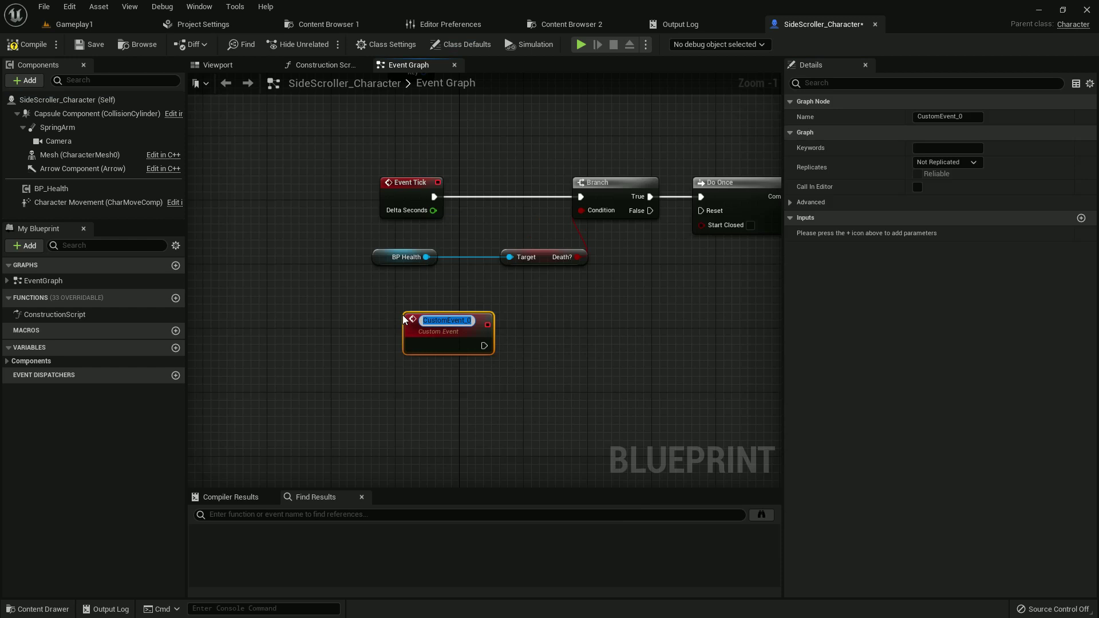
{"action": "type", "text": "Add Health"}
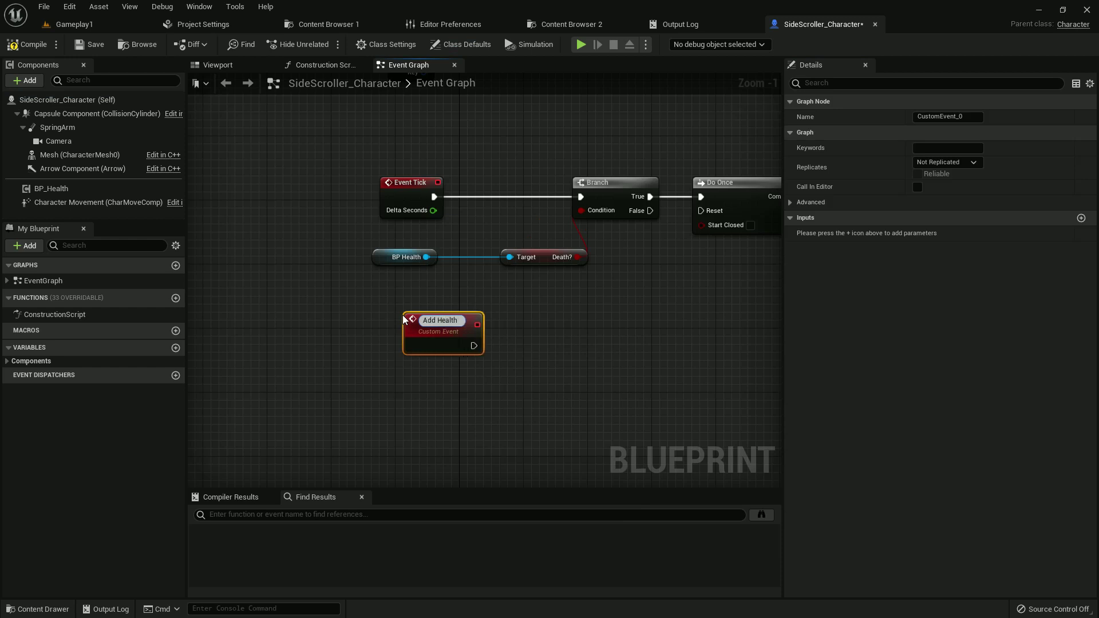
{"action": "key", "text": "Return"}
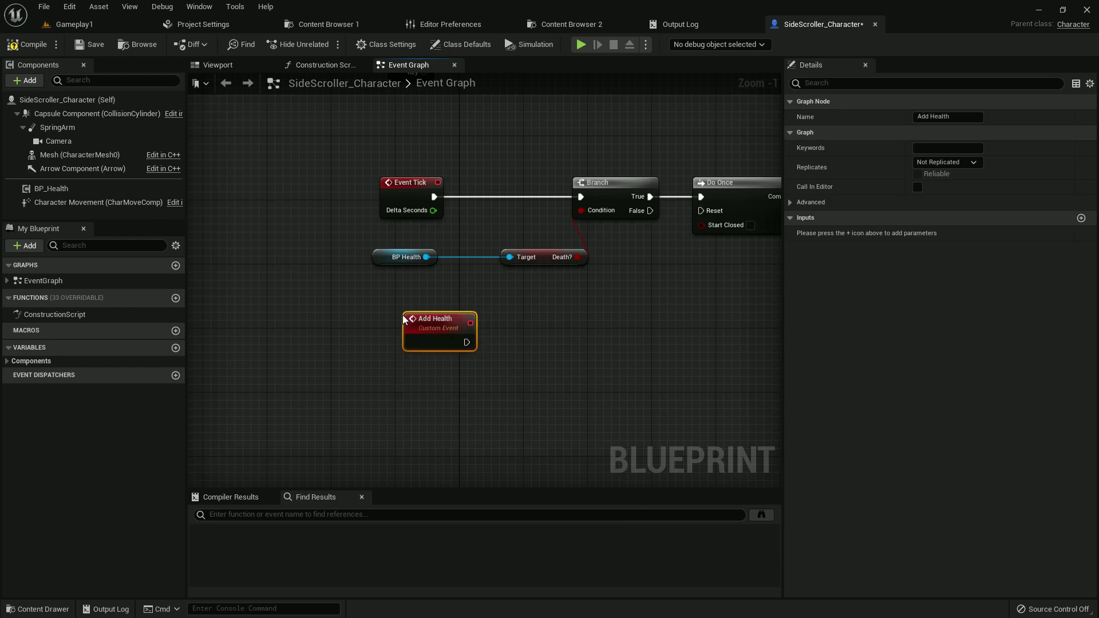
{"action": "right_click_drag", "start_coordinate": [458, 393], "coordinate": [441, 344]}
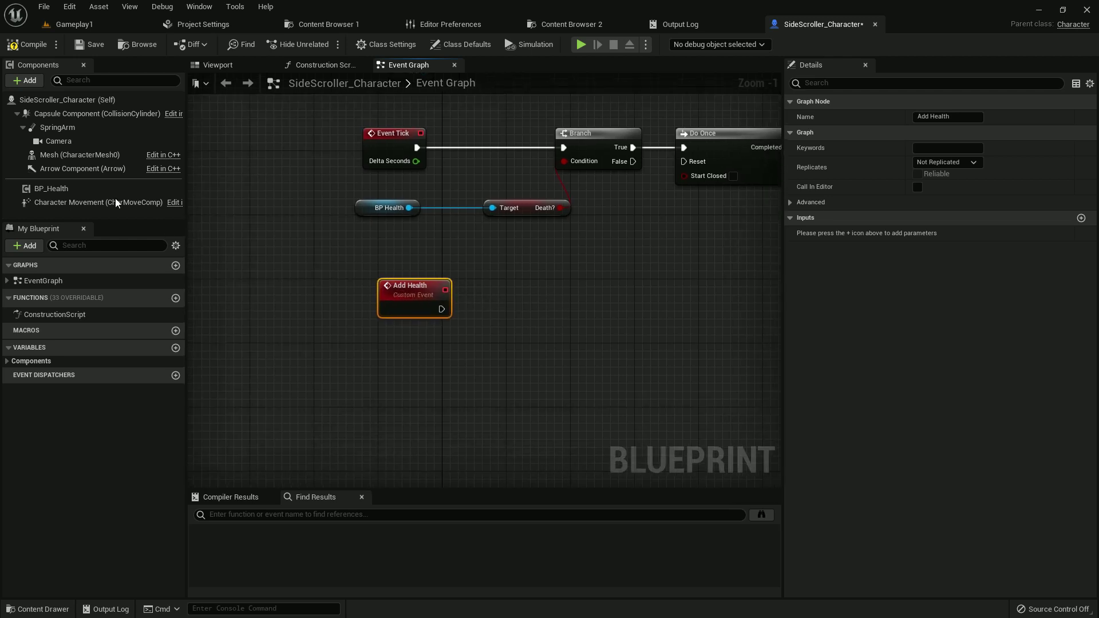
Add a BP_Health reference and a Set Health node set to 100, wired from Add Health
{"action": "left_click", "coordinate": [53, 191]}
{"action": "mouse_move", "coordinate": [52, 190]}
{"action": "left_mouse_down"}
{"action": "mouse_move", "coordinate": [404, 344]}
{"action": "mouse_move", "coordinate": [516, 327]}
{"action": "left_mouse_up"}
{"action": "type", "text": "set hea"}
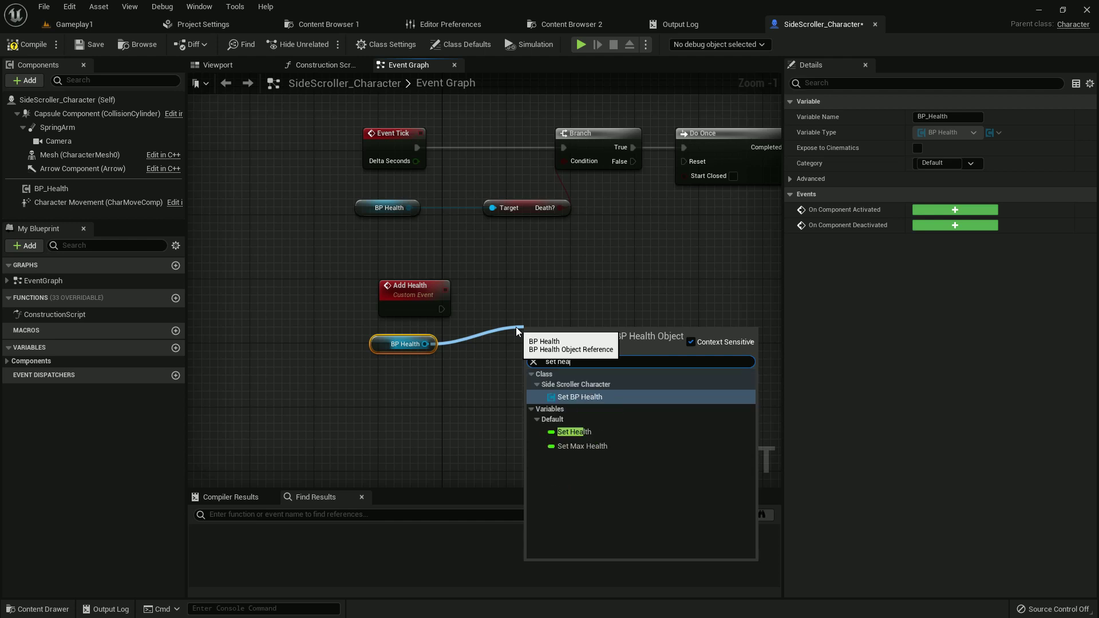
{"action": "key", "text": "Down"}
{"action": "key", "text": "Return"}
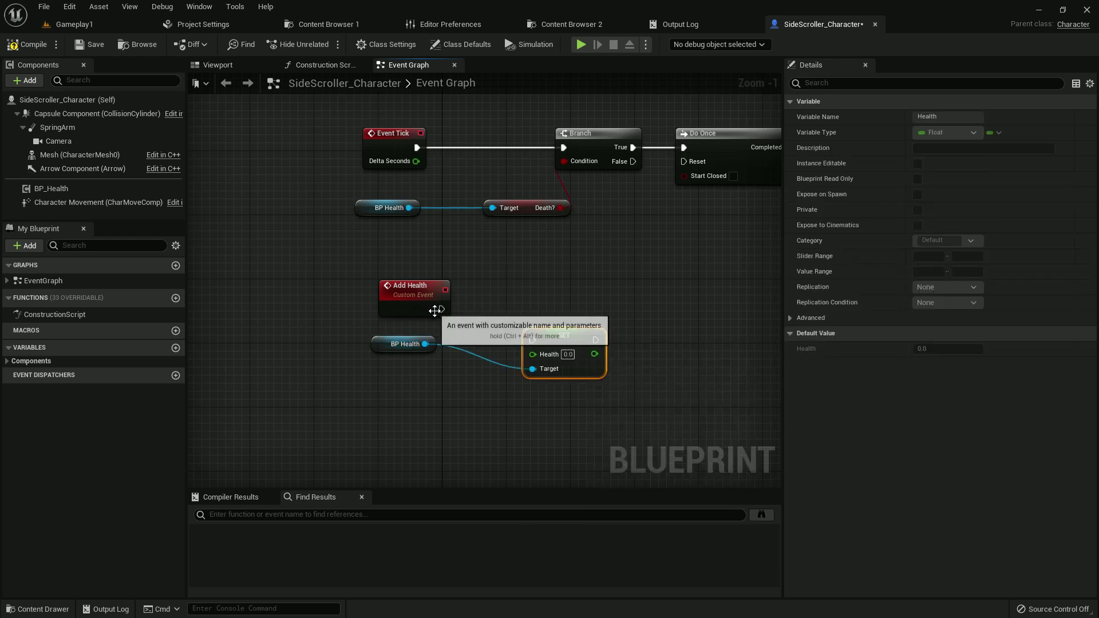
{"action": "left_click_drag", "start_coordinate": [441, 309], "coordinate": [531, 340]}
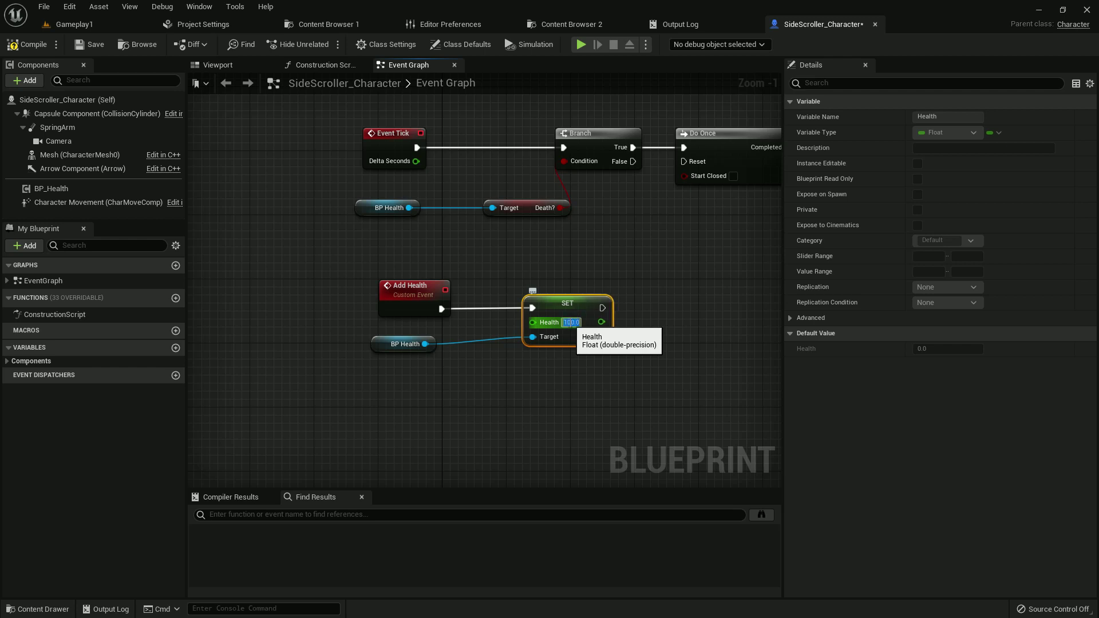
{"action": "left_click_drag", "start_coordinate": [378, 345], "coordinate": [393, 345]}
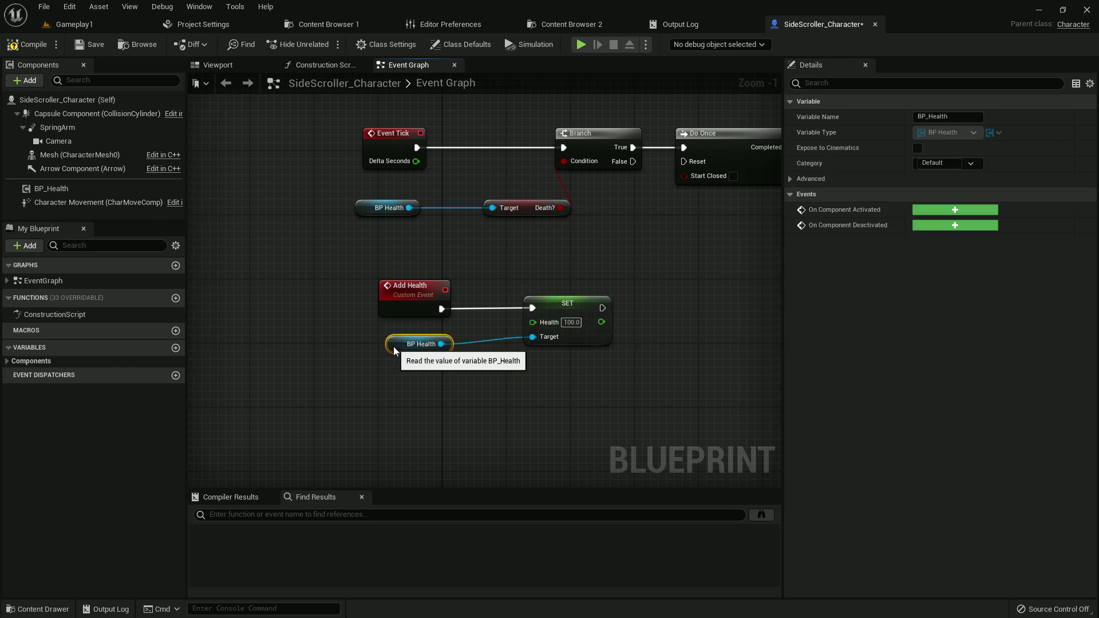
Compile and save the character Blueprint, then go back to the Gameplay1 level
{"action": "left_click", "coordinate": [29, 49]}
{"action": "left_click", "coordinate": [72, 48]}
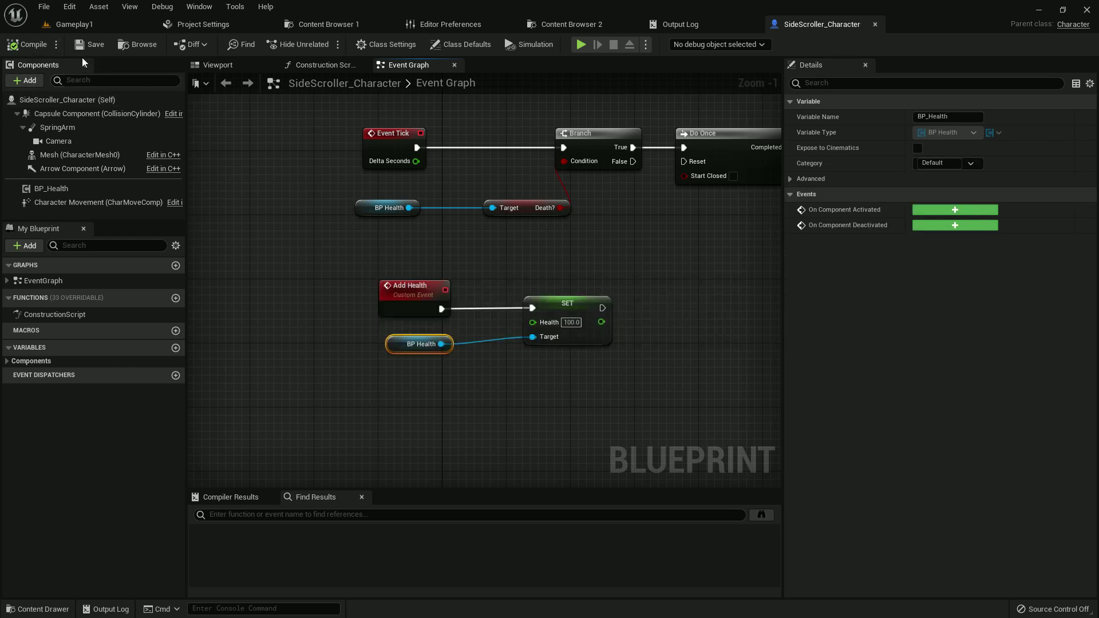
{"action": "left_click", "coordinate": [74, 24]}
Create a Kill_Object folder inside Blueprints
{"action": "key", "text": "ctrl+space"}
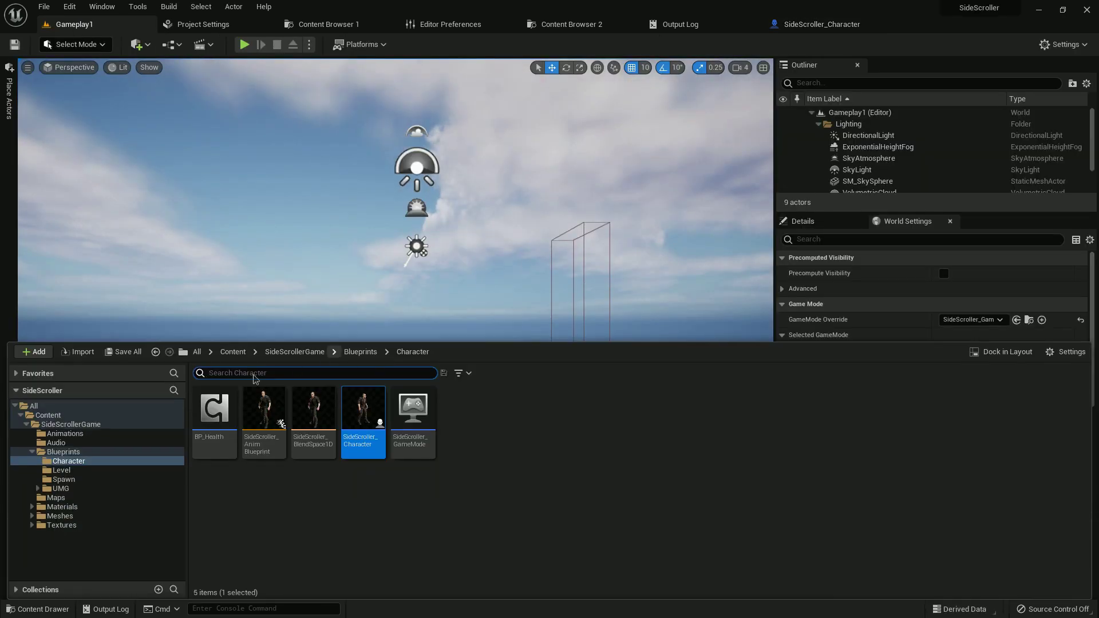
{"action": "left_click", "coordinate": [65, 451]}
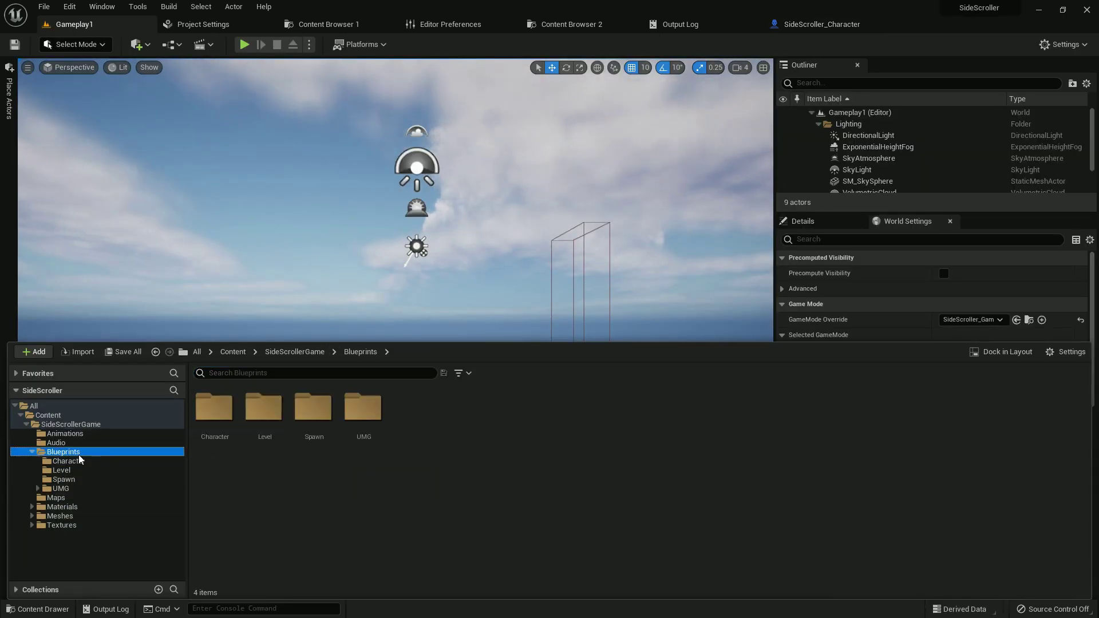
{"action": "right_click", "coordinate": [78, 455]}
{"action": "left_click", "coordinate": [137, 199]}
{"action": "type", "text": "Kill_Object"}
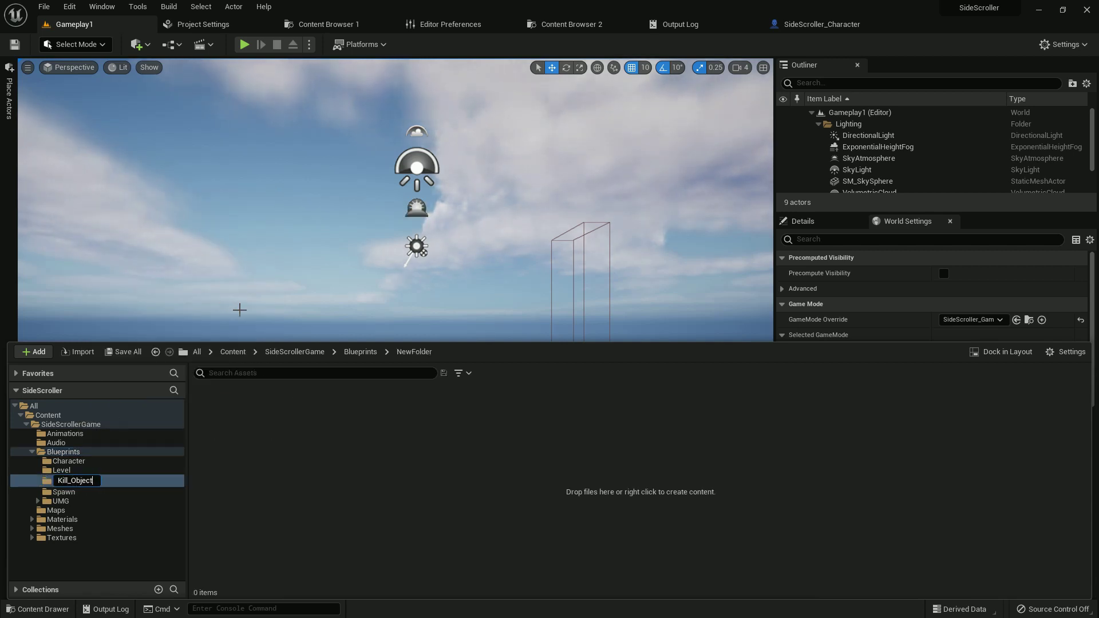
{"action": "type", "text": "_Object"}
{"action": "key", "text": "Return"}
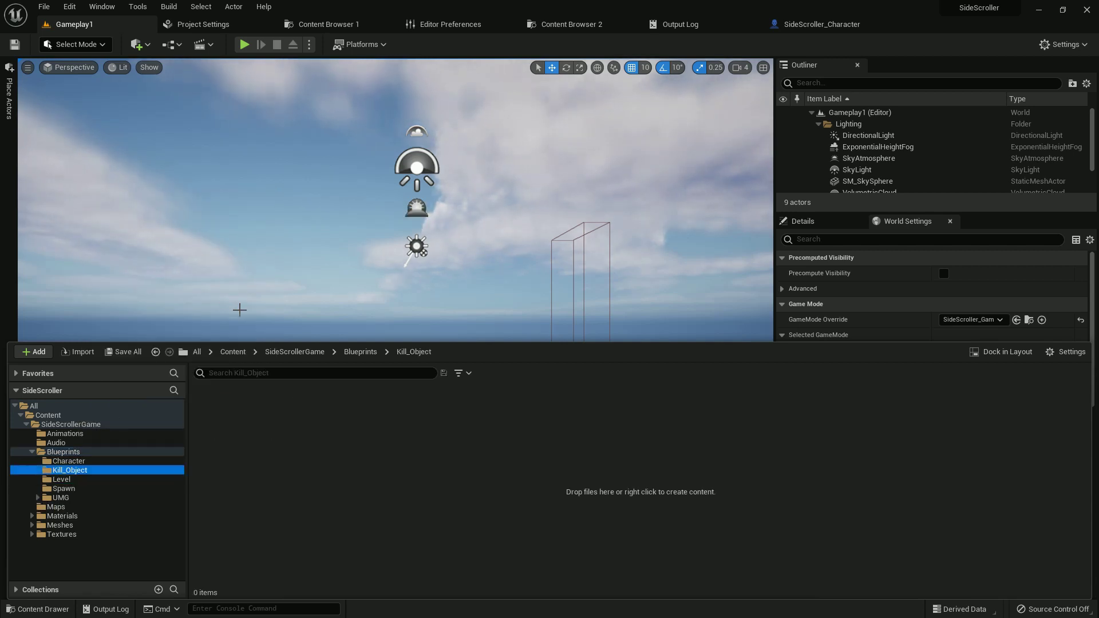
Create an Actor Blueprint named BP_Health_collect in Character and open it
{"action": "left_click", "coordinate": [68, 461]}
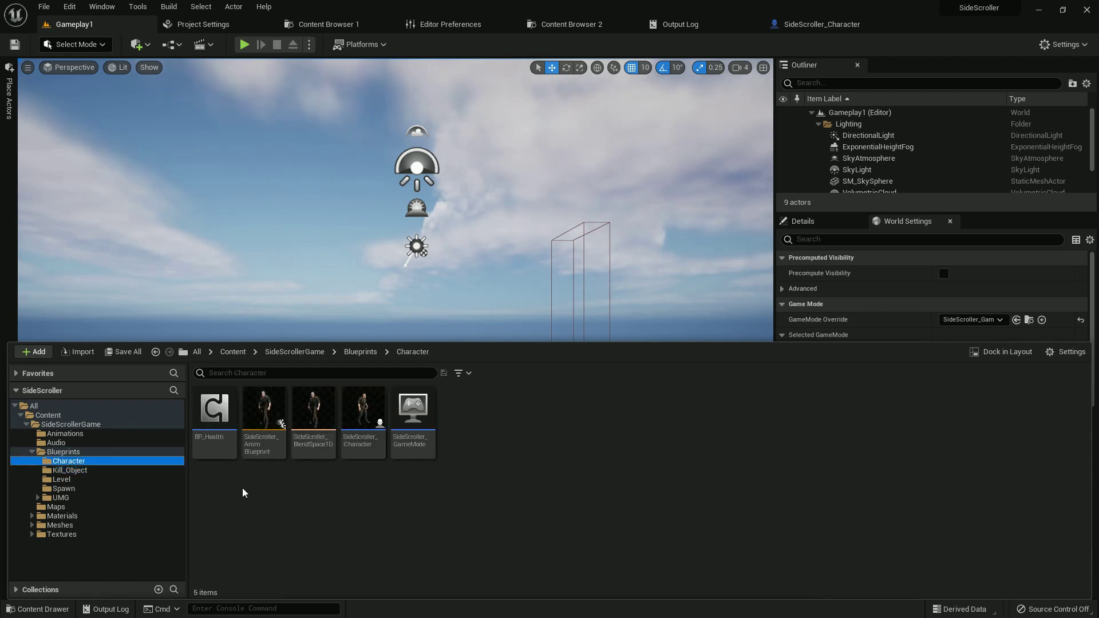
{"action": "right_click", "coordinate": [245, 490]}
{"action": "left_click", "coordinate": [305, 193]}
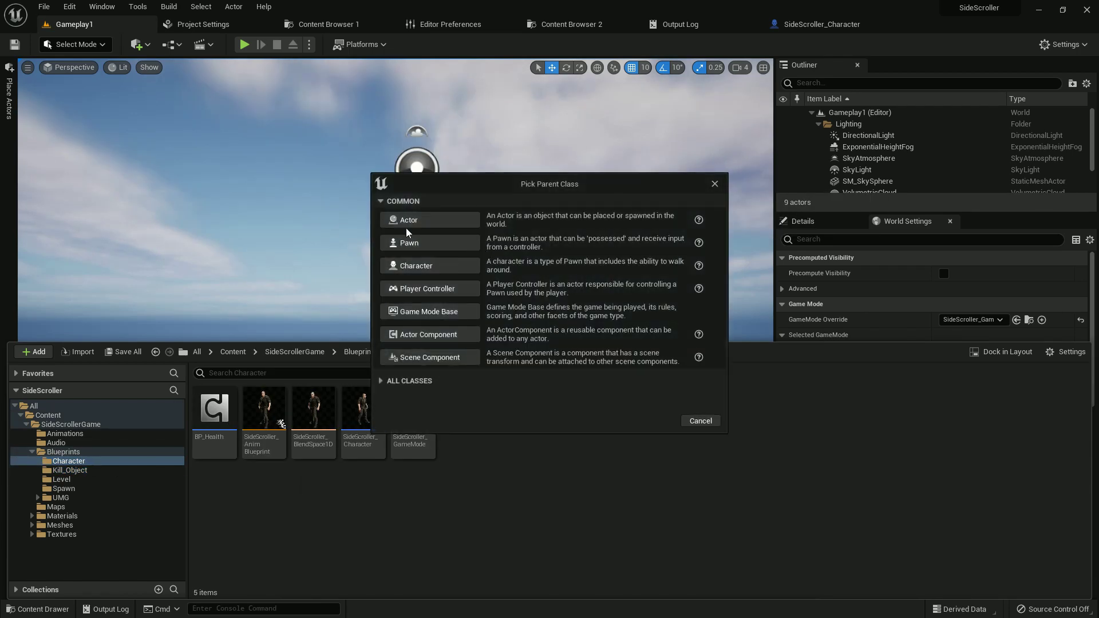
{"action": "left_click", "coordinate": [430, 333]}
{"action": "type", "text": "BP_Healt"}
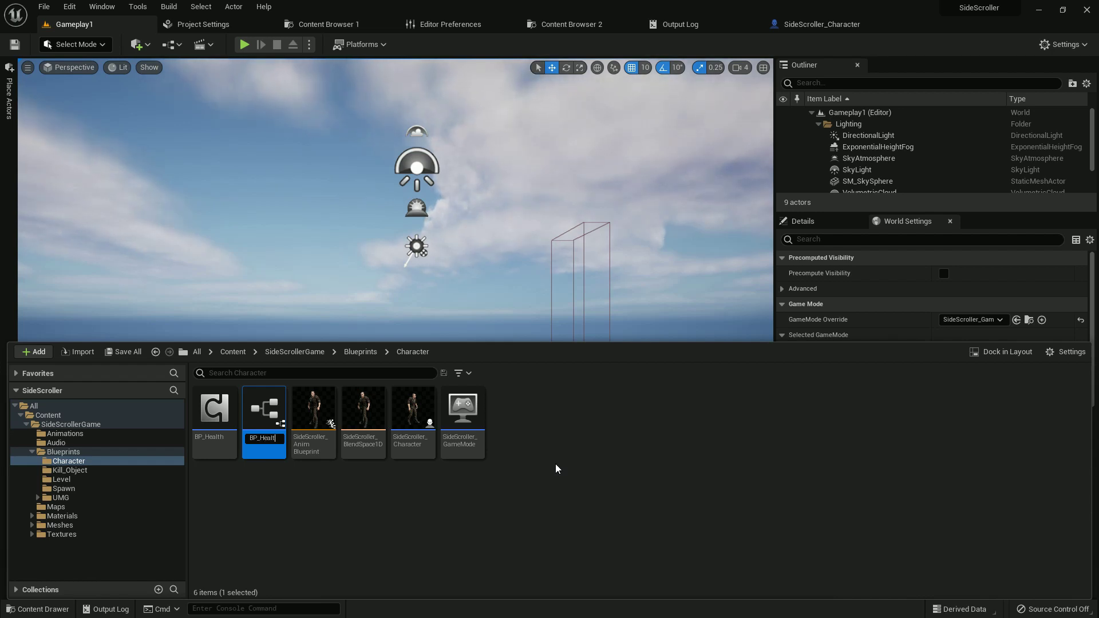
{"action": "type", "text": "h"}
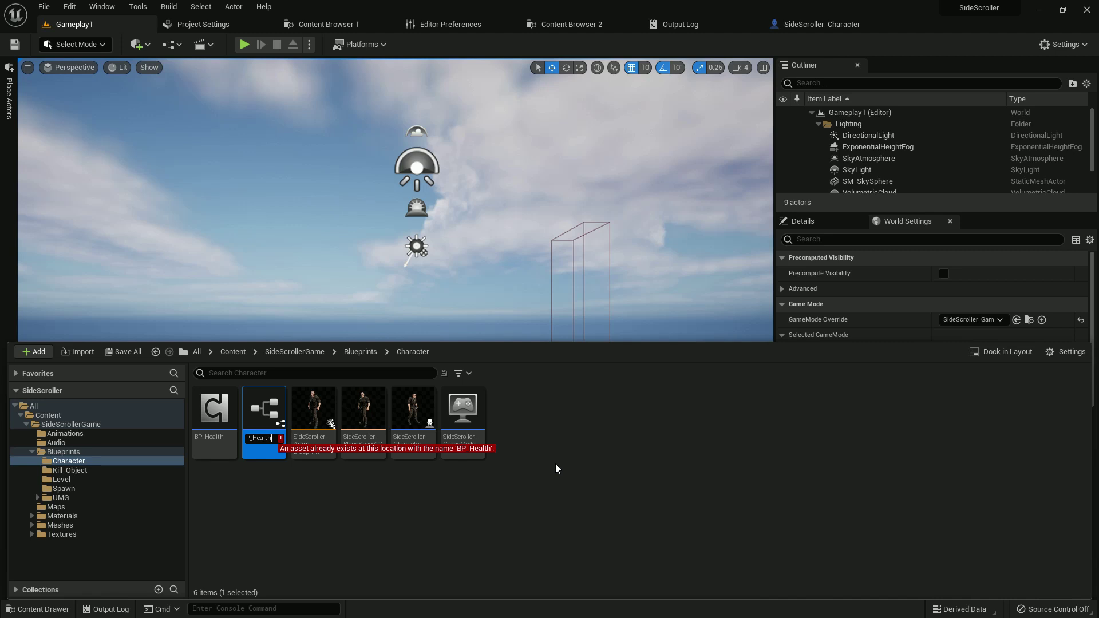
{"action": "type", "text": "_c"}
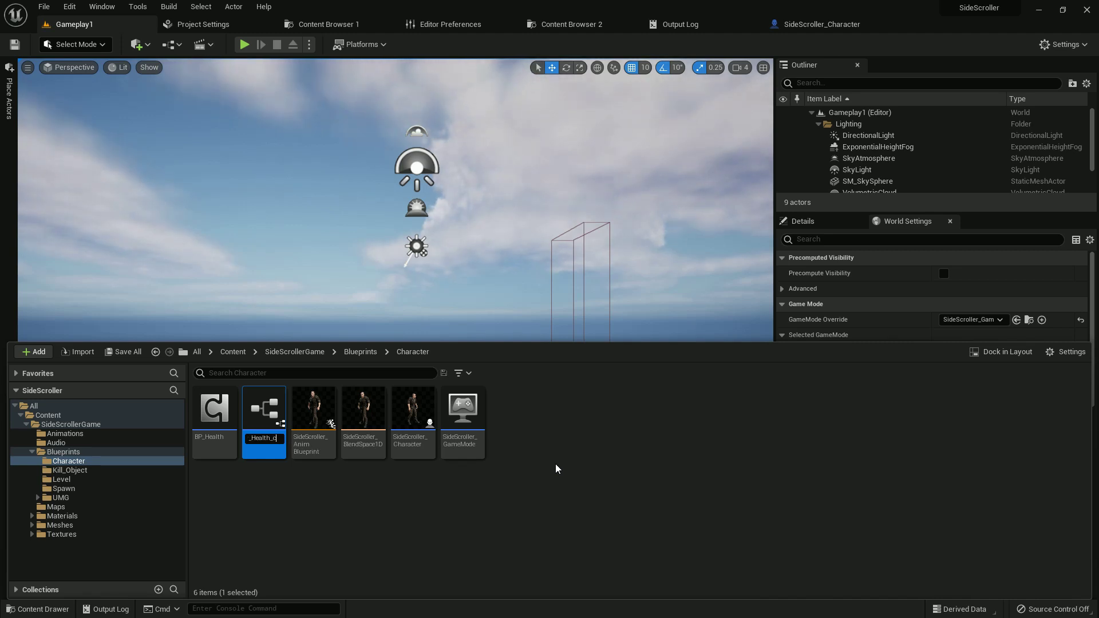
{"action": "type", "text": "th_collect"}
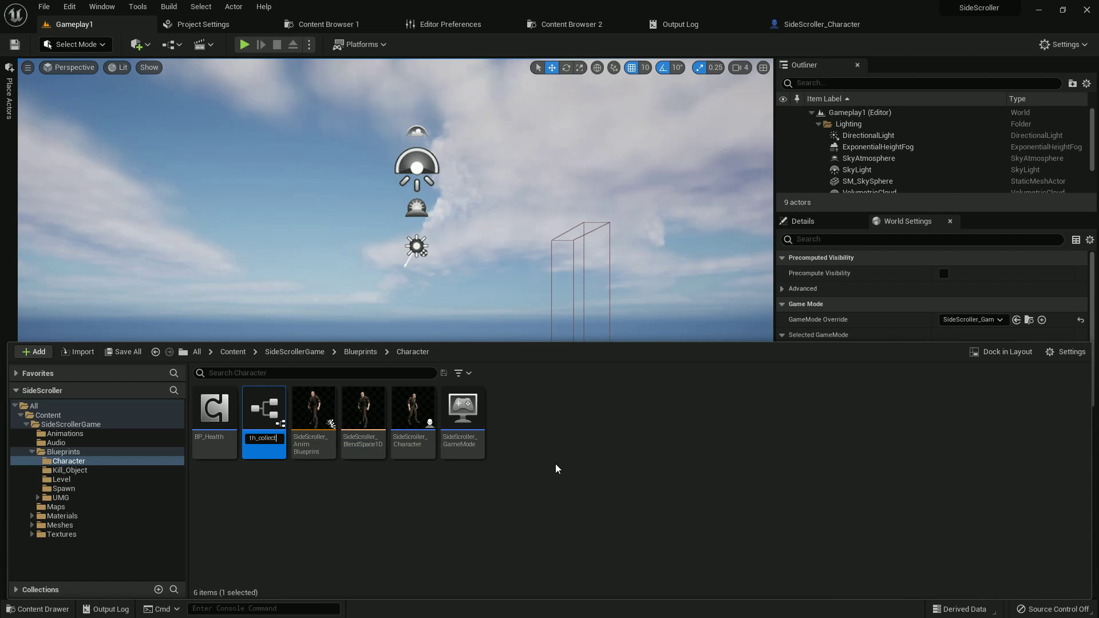
{"action": "key", "text": "Return"}
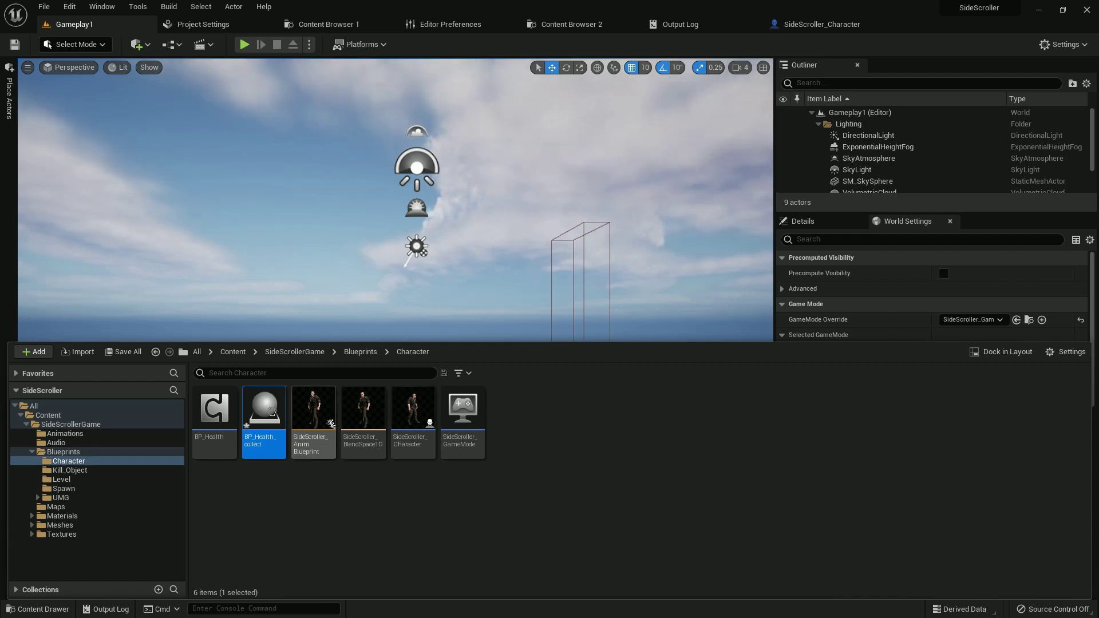
{"action": "mouse_move", "coordinate": [264, 421]}
{"action": "key", "text": "ctrl+space"}
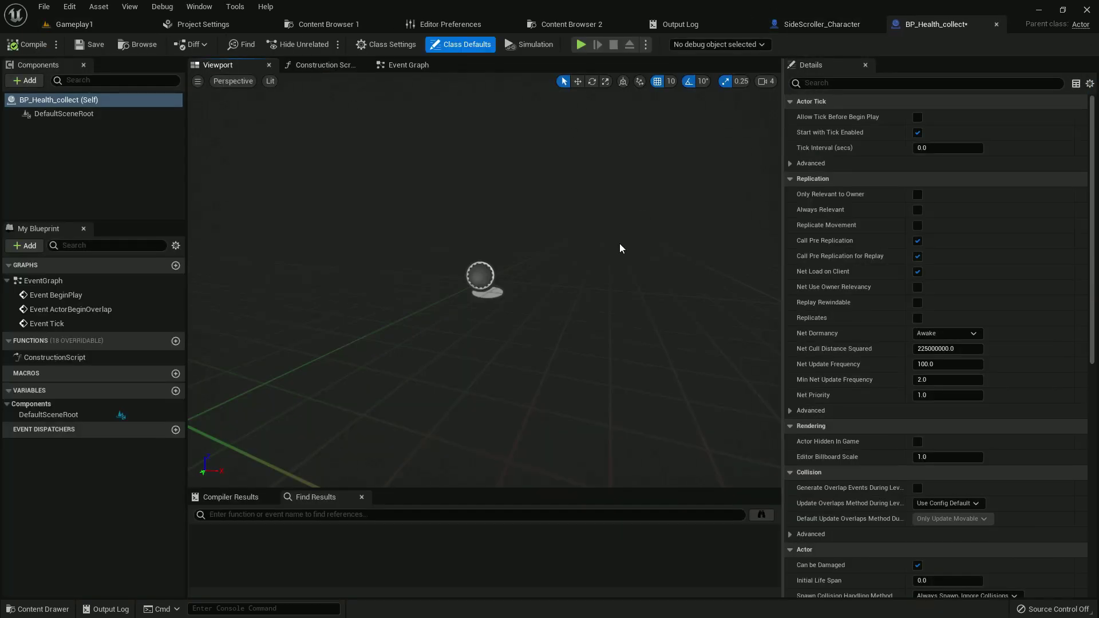
Add a Static Mesh component under the root and name it 'health Box'
{"action": "left_click", "coordinate": [18, 146]}
{"action": "left_click", "coordinate": [24, 80]}
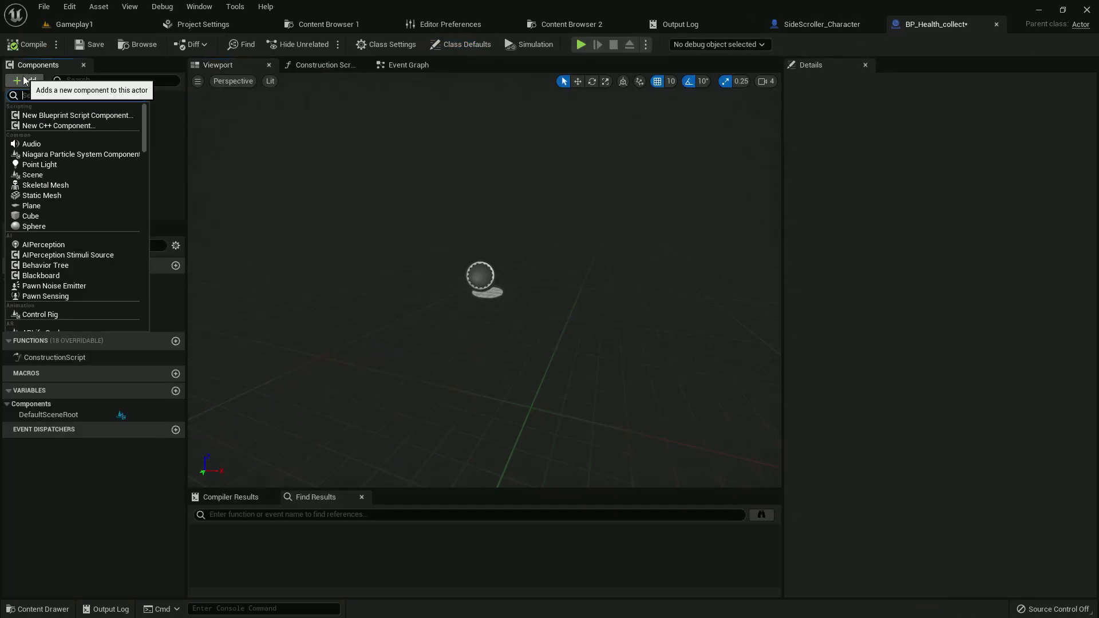
{"action": "type", "text": "stati"}
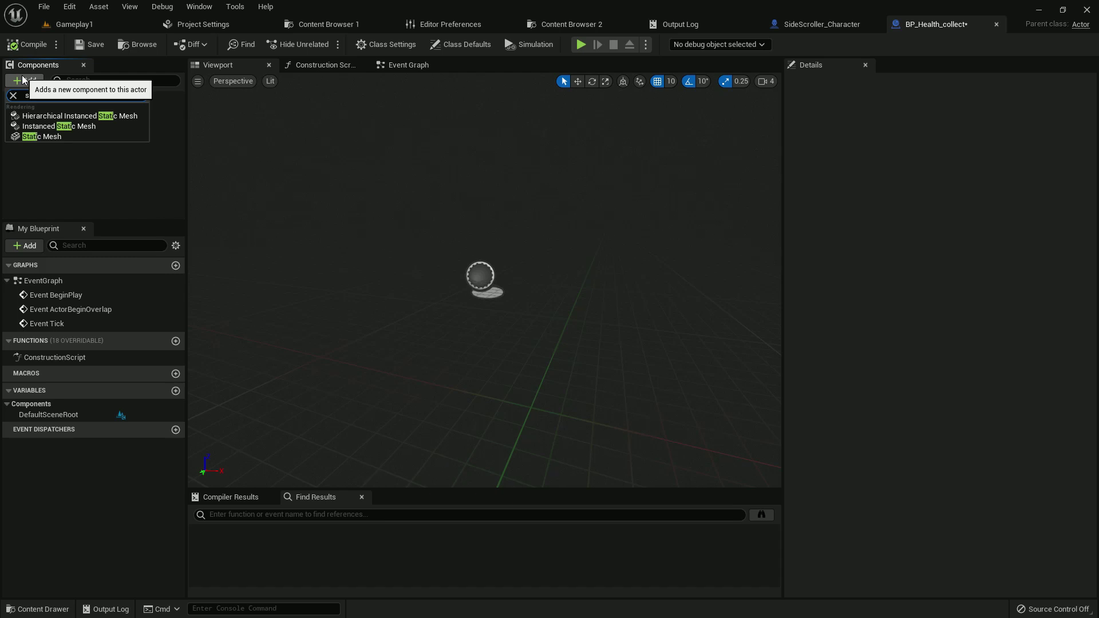
{"action": "left_click", "coordinate": [36, 138]}
{"action": "left_click", "coordinate": [77, 132]}
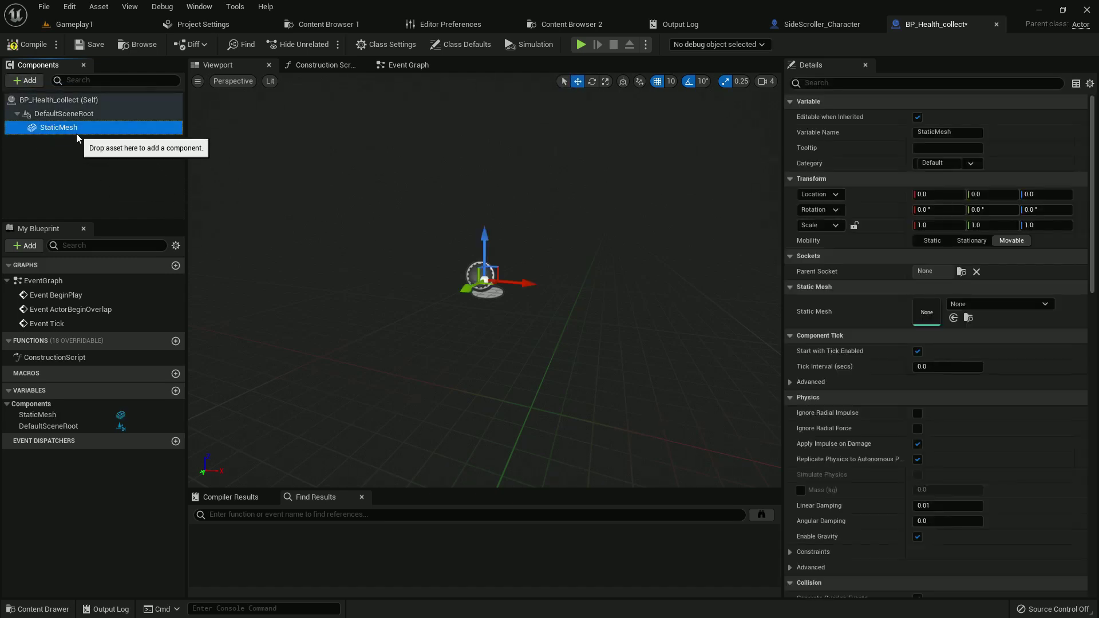
{"action": "left_click", "coordinate": [76, 133]}
{"action": "type", "text": "health B"}
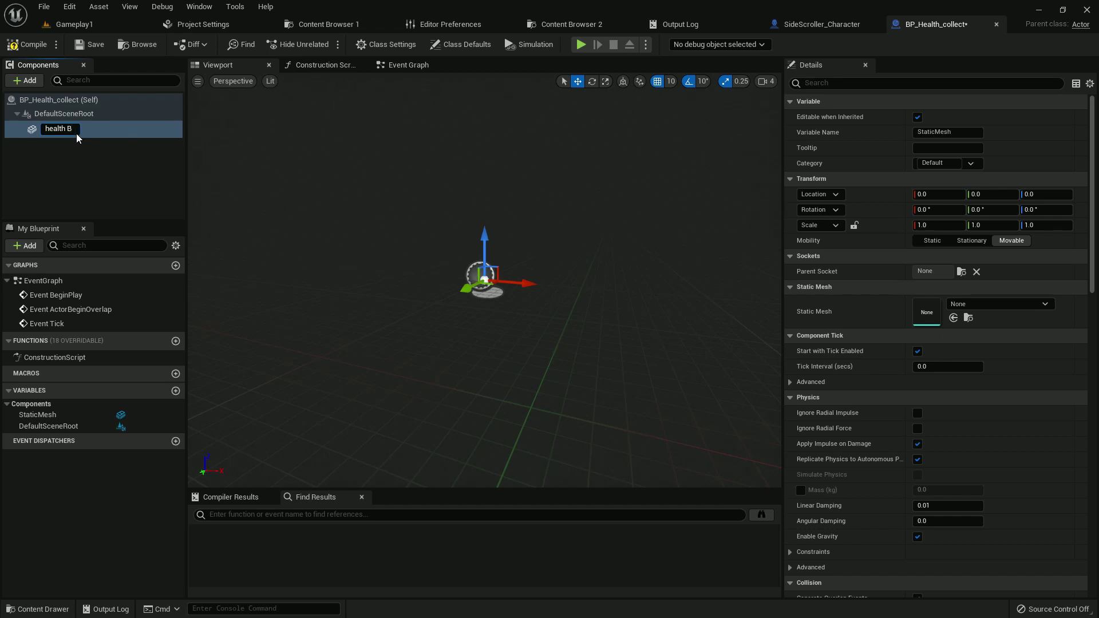
{"action": "type", "text": "ox"}
{"action": "key", "text": "Return"}
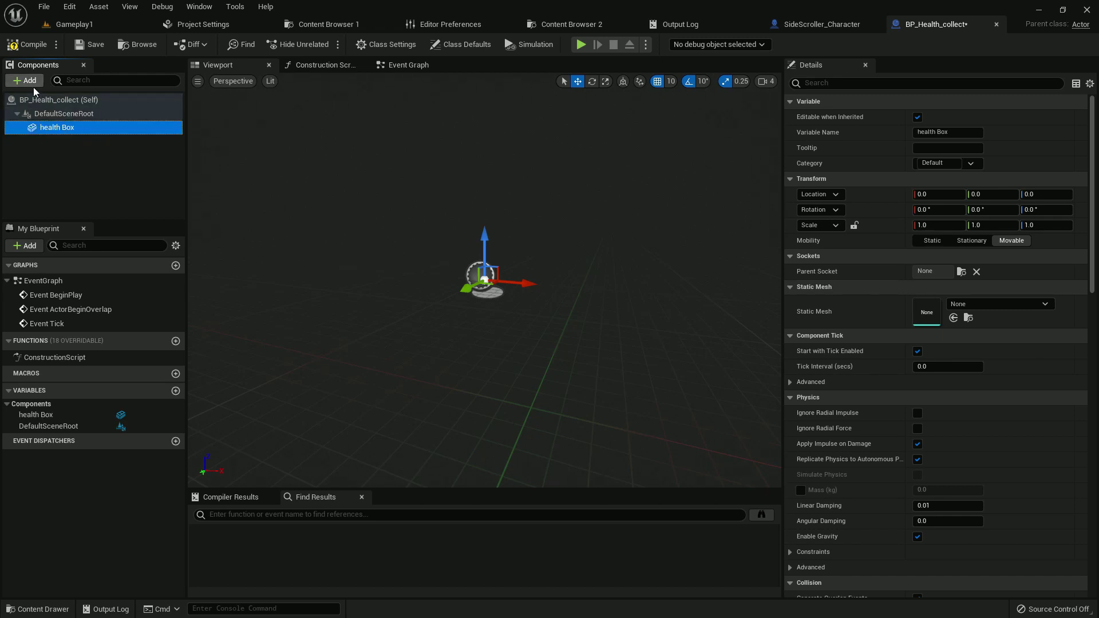
Add a Box Collision component under DefaultSceneRoot, cancelling the attach menu
{"action": "left_click", "coordinate": [24, 82]}
{"action": "type", "text": "col"}
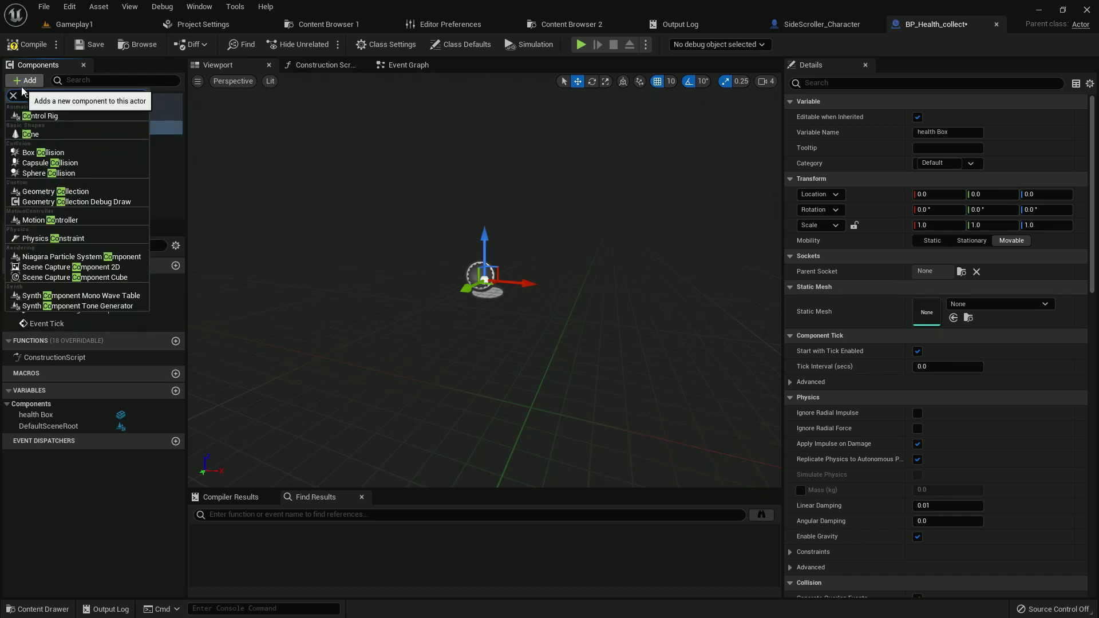
{"action": "key", "text": "BackSpace"}
{"action": "key", "text": "BackSpace"}
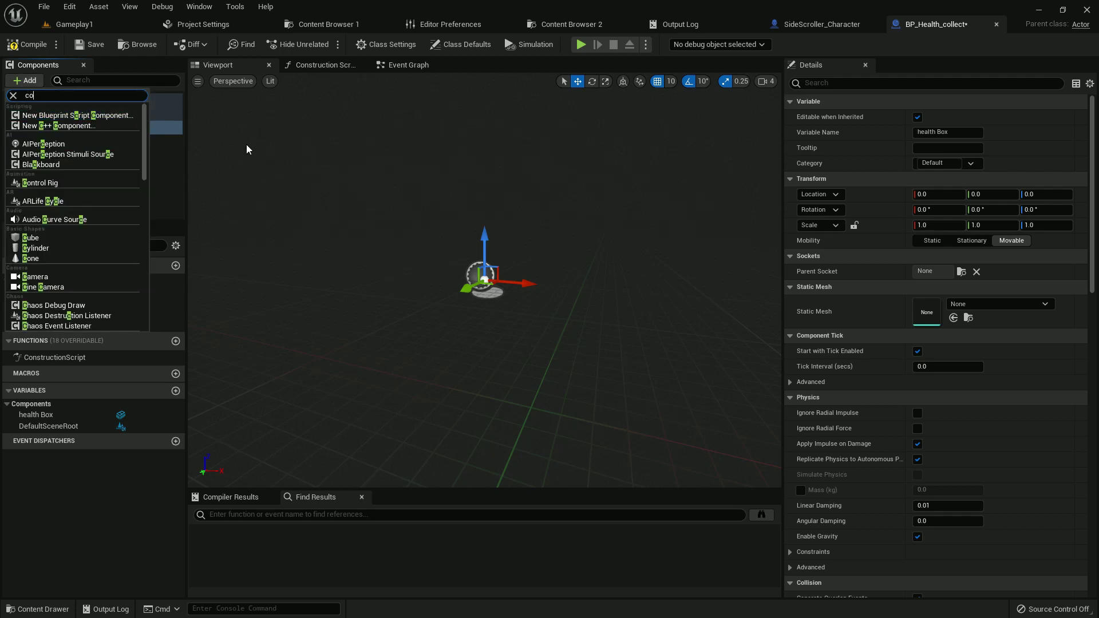
{"action": "type", "text": "ll"}
{"action": "left_click", "coordinate": [44, 115]}
{"action": "left_click", "coordinate": [63, 132]}
{"action": "mouse_move", "coordinate": [50, 142]}
{"action": "left_mouse_down"}
{"action": "mouse_move", "coordinate": [51, 113]}
{"action": "mouse_move", "coordinate": [48, 128]}
{"action": "left_mouse_up"}
{"action": "left_click", "coordinate": [64, 183]}
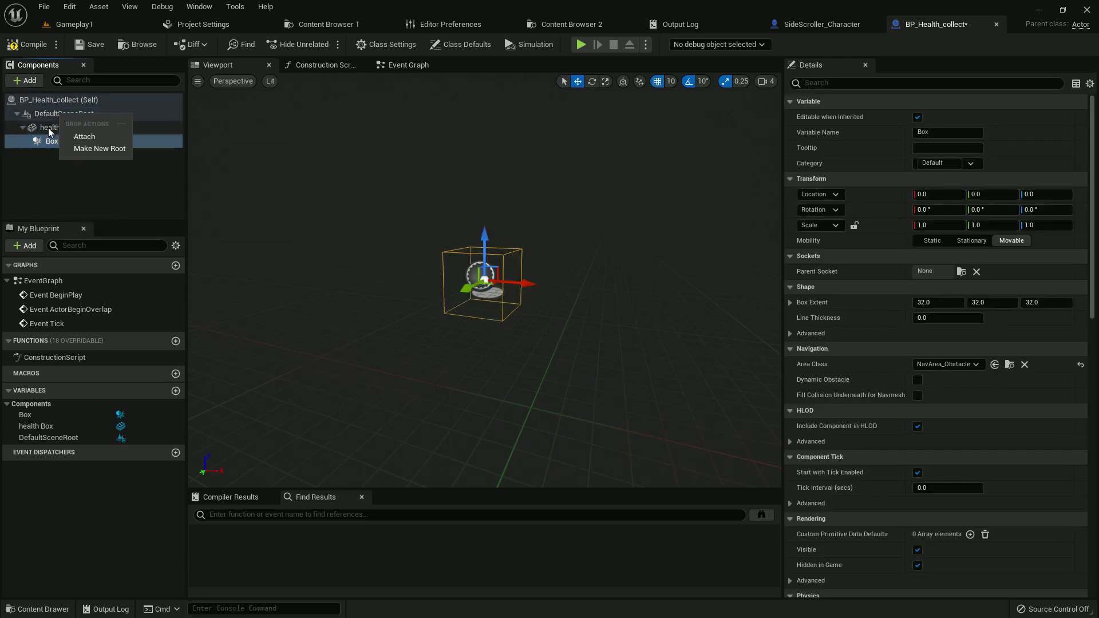
{"action": "key", "text": "Escape"}
{"action": "left_click", "coordinate": [58, 141]}
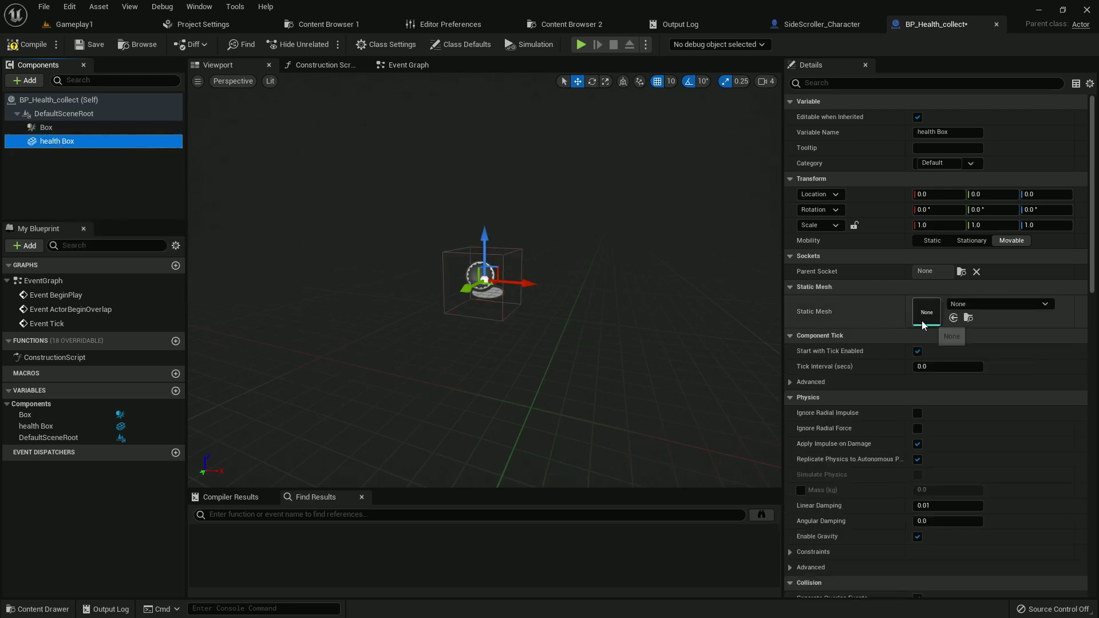
Assign SM_Gem_Heart to health Box and rotate it 90° on X and Z
{"action": "left_click", "coordinate": [985, 305]}
{"action": "left_click", "coordinate": [665, 356]}
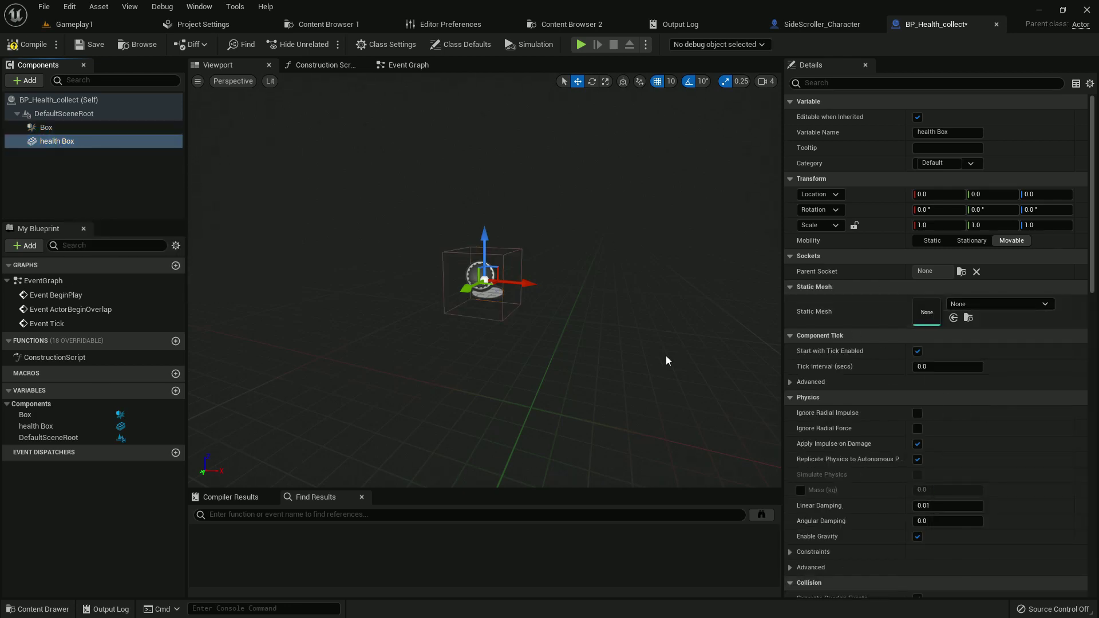
{"action": "left_click", "coordinate": [927, 210]}
{"action": "type", "text": "-90"}
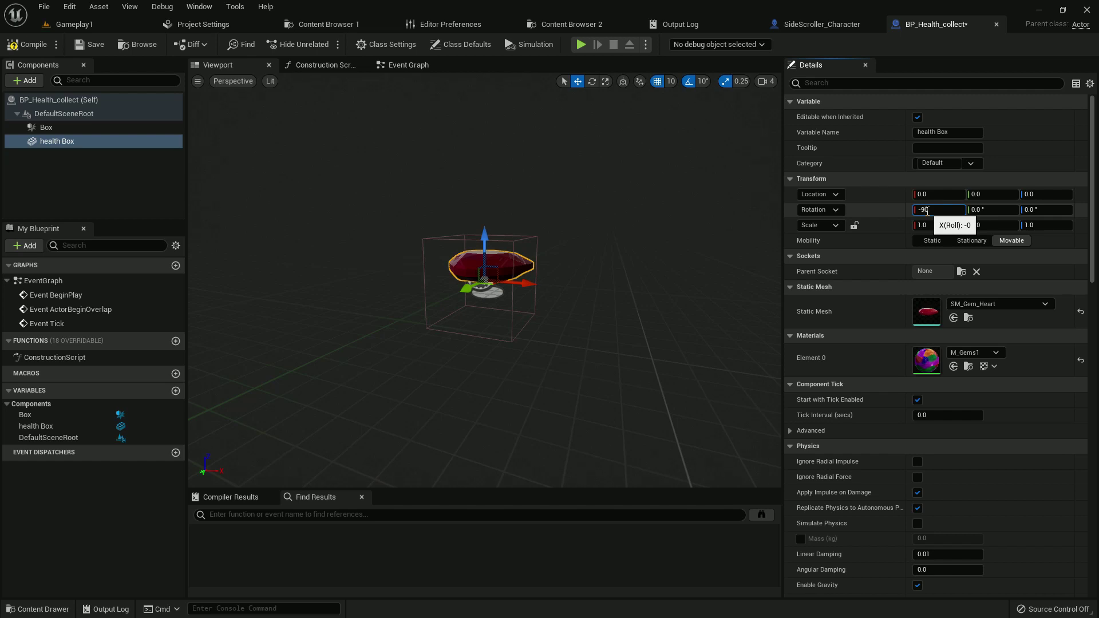
{"action": "key", "text": "Return"}
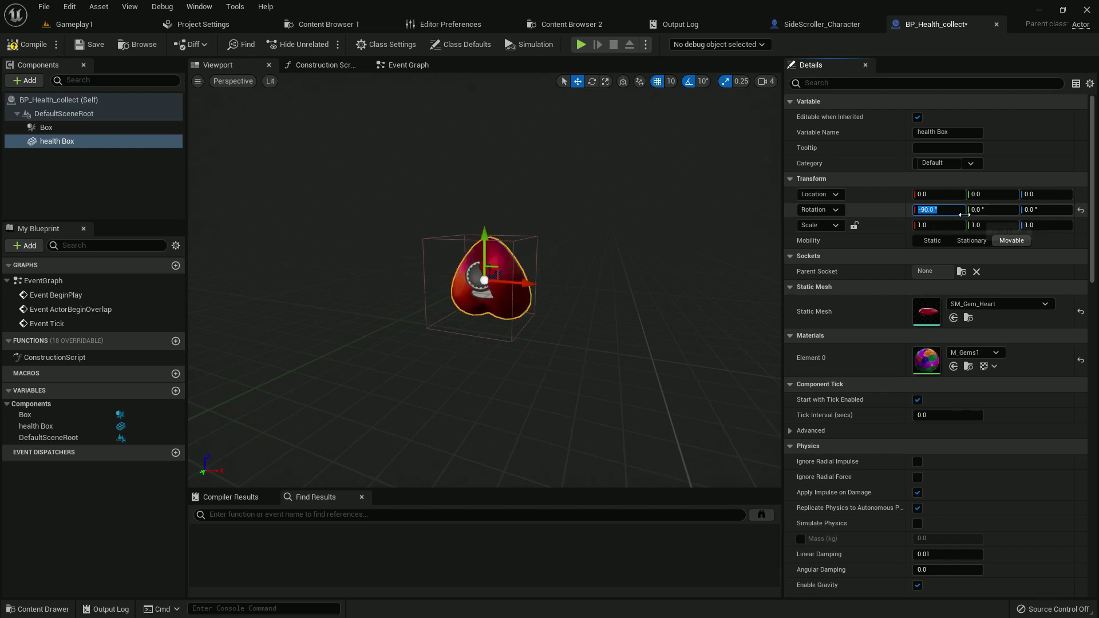
{"action": "key", "text": "Return"}
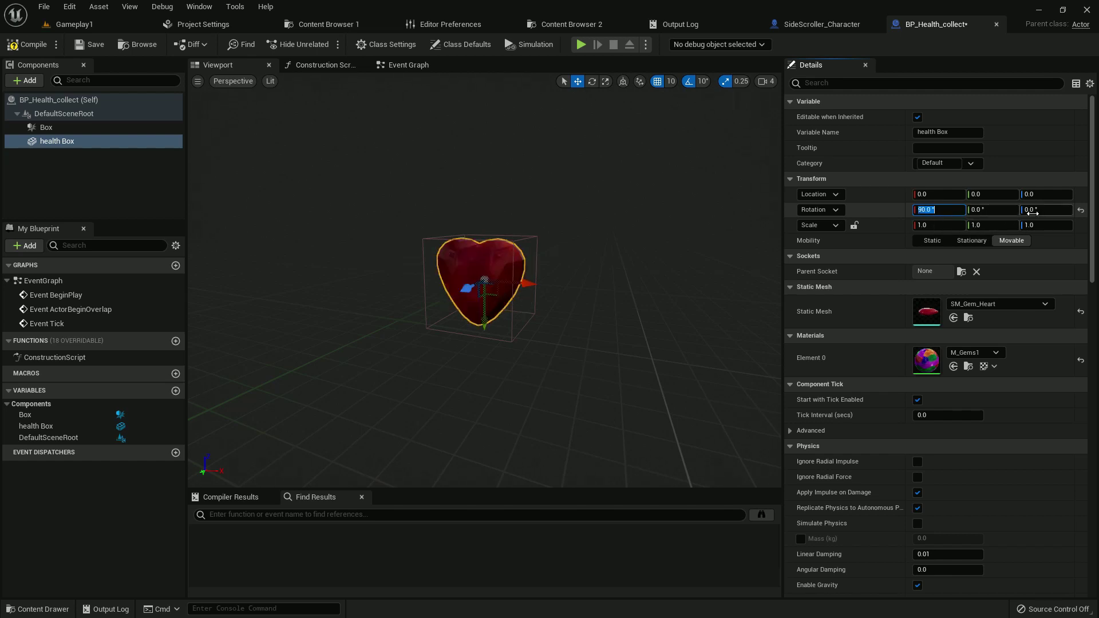
{"action": "type", "text": "90"}
{"action": "type", "text": ".0 °"}
{"action": "key", "text": "Return"}
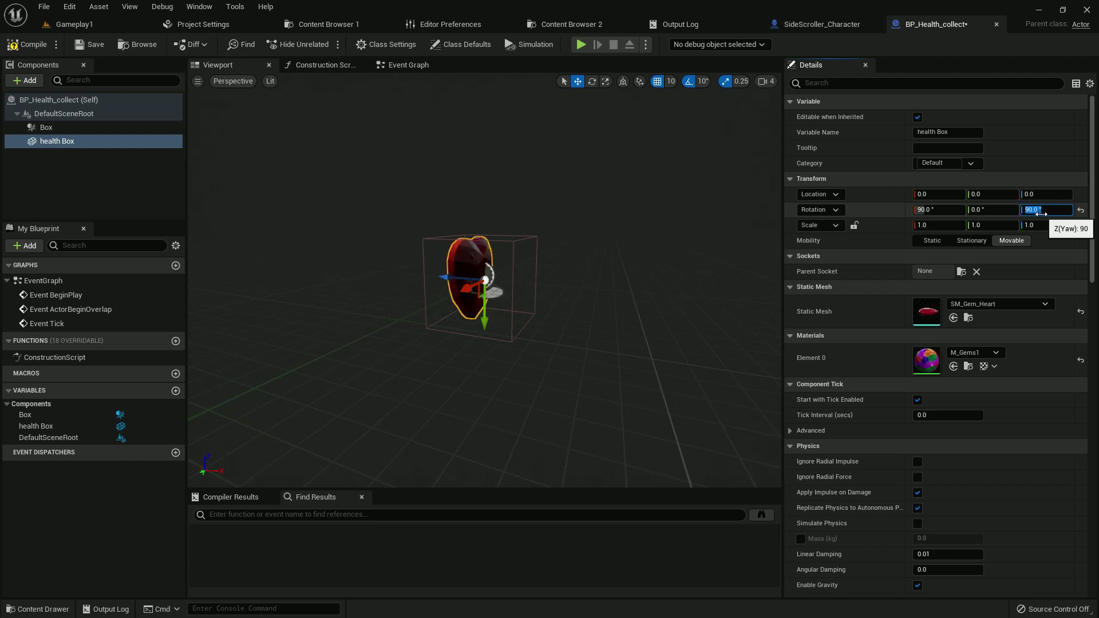
{"action": "left_click_drag", "start_coordinate": [515, 257], "coordinate": [479, 200]}
{"action": "left_click", "coordinate": [52, 127]}
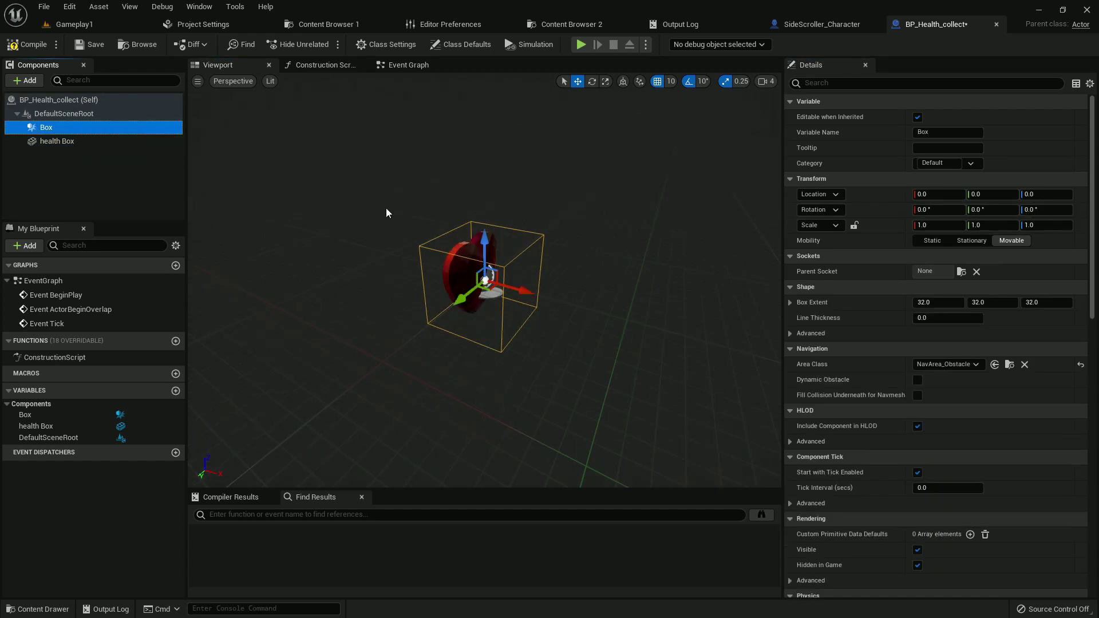
{"action": "scroll", "coordinate": [609, 283], "scroll_direction": "up", "scroll_amount": 5}
{"action": "scroll", "coordinate": [608, 283], "scroll_direction": "down", "scroll_amount": 5}
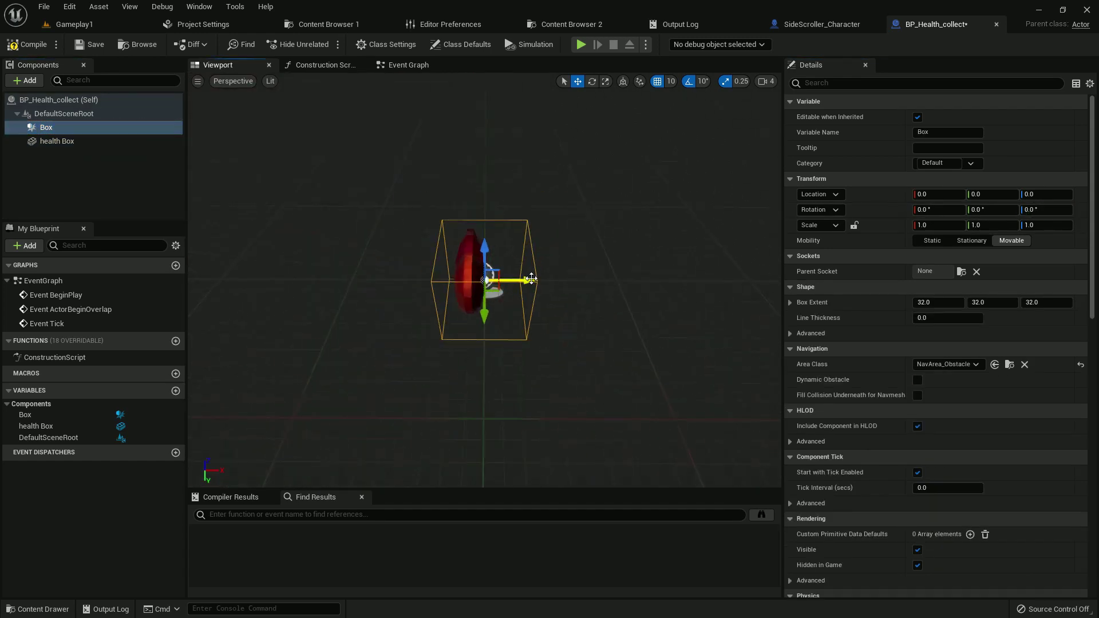
{"action": "left_click_drag", "start_coordinate": [566, 300], "coordinate": [554, 296]}
{"action": "left_click", "coordinate": [475, 264]}
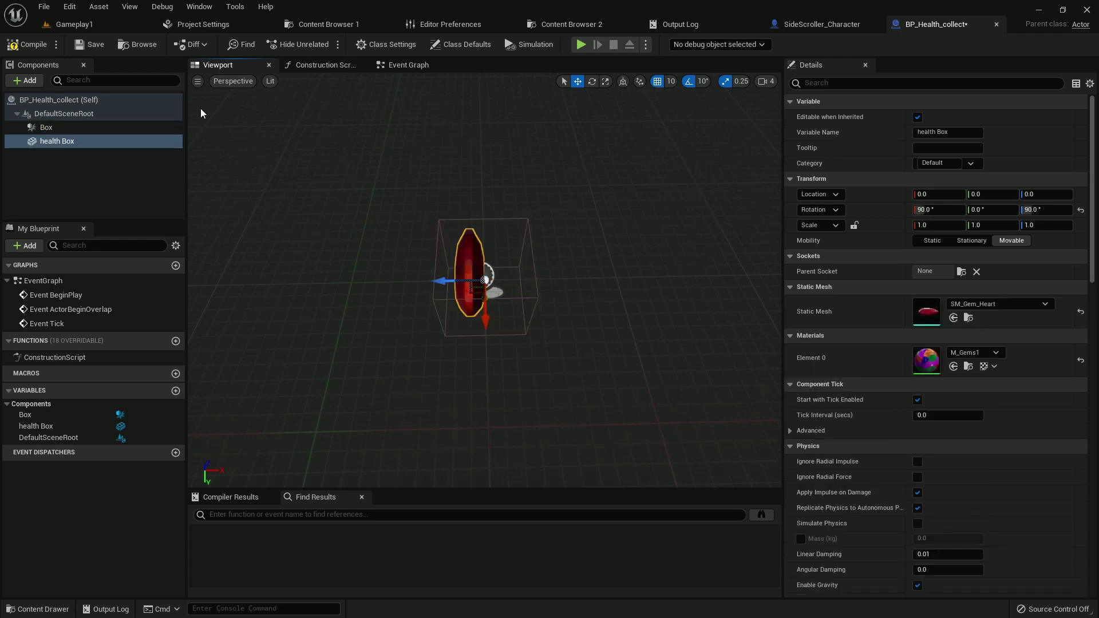
In the Top view, slide the heart mesh 10 units along X
{"action": "left_click", "coordinate": [226, 83]}
{"action": "left_click", "coordinate": [242, 123]}
{"action": "scroll", "coordinate": [533, 289], "scroll_direction": "up", "scroll_amount": 2}
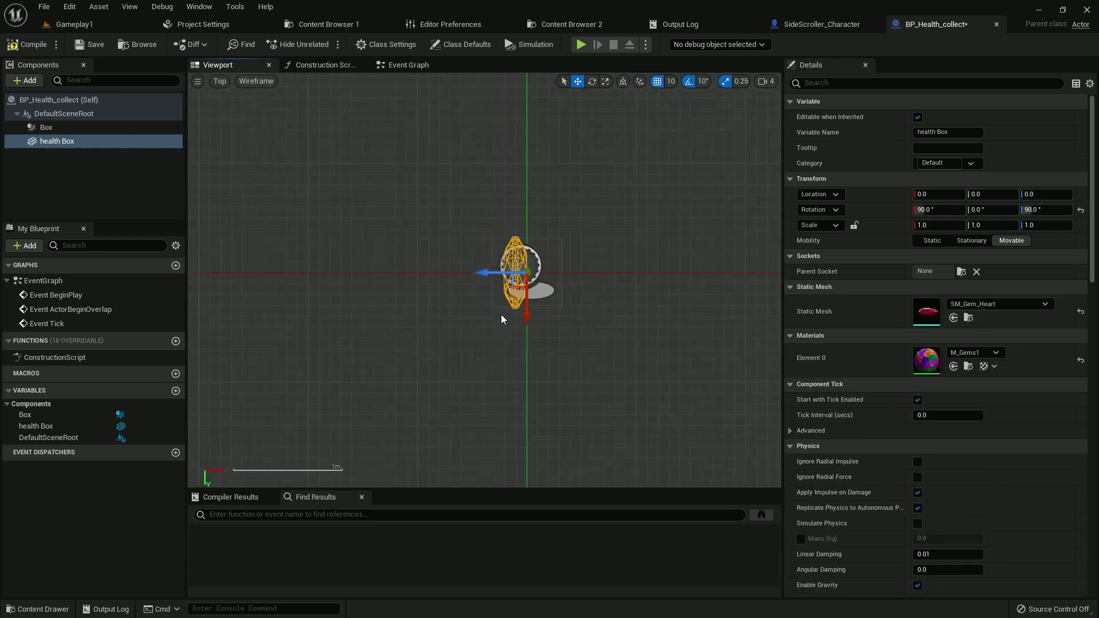
{"action": "scroll", "coordinate": [534, 289], "scroll_direction": "up", "scroll_amount": 3}
{"action": "right_click_drag", "start_coordinate": [533, 289], "coordinate": [482, 356]}
{"action": "left_click_drag", "start_coordinate": [503, 282], "coordinate": [481, 282]}
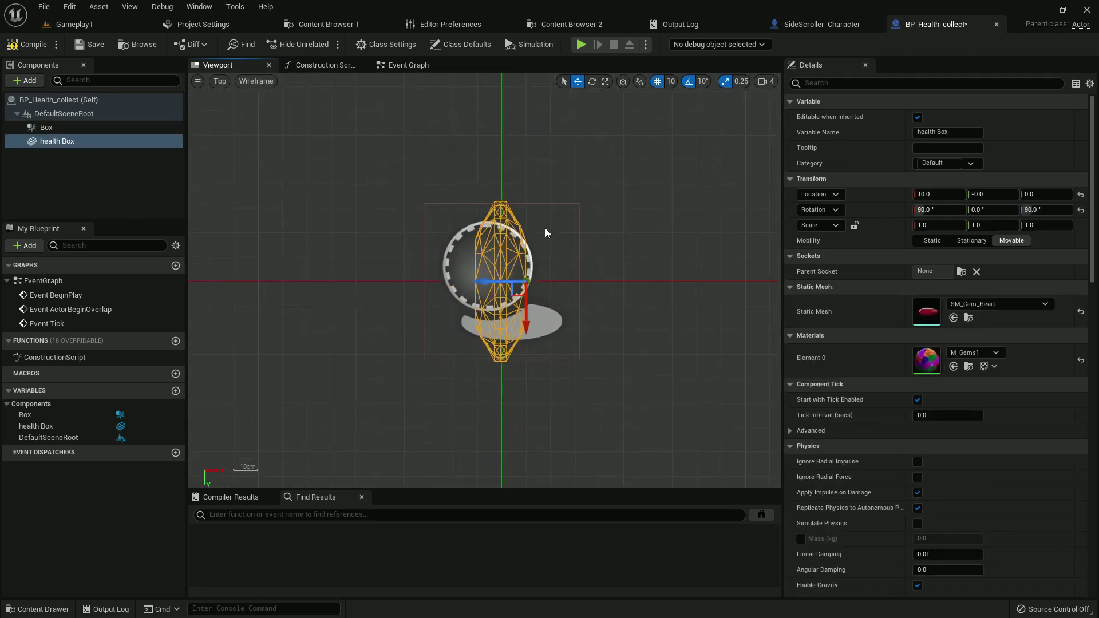
{"action": "scroll", "coordinate": [544, 233], "scroll_direction": "up", "scroll_amount": 1}
Set the collision box extent to 12 × 35 × 32
{"action": "left_click", "coordinate": [592, 214]}
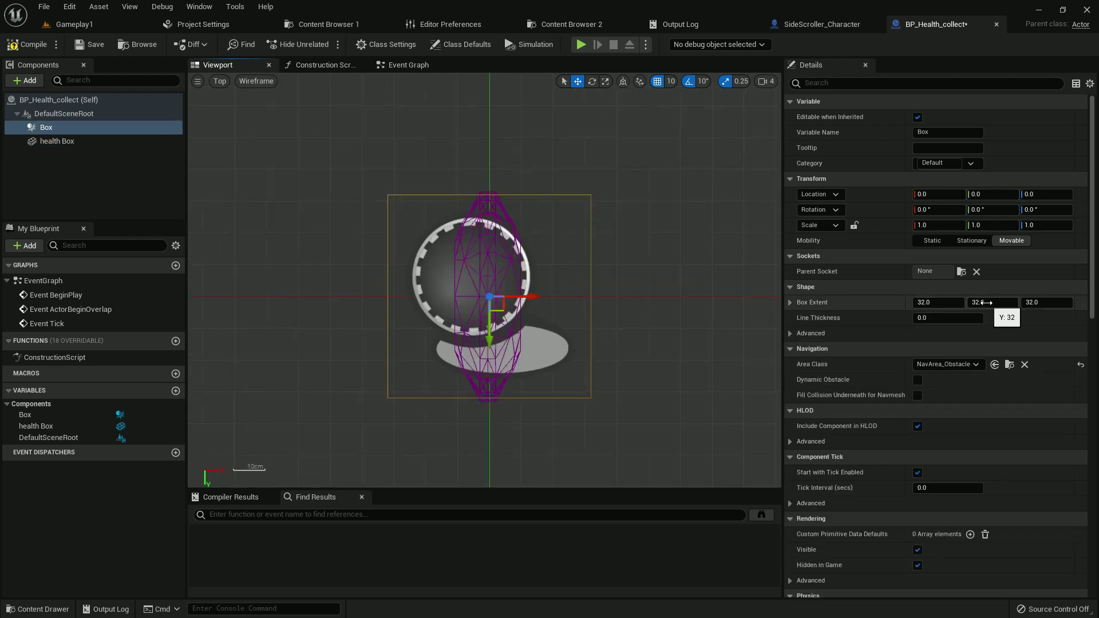
{"action": "left_click_drag", "start_coordinate": [992, 303], "coordinate": [1022, 302]}
{"action": "key", "text": "ctrl+z"}
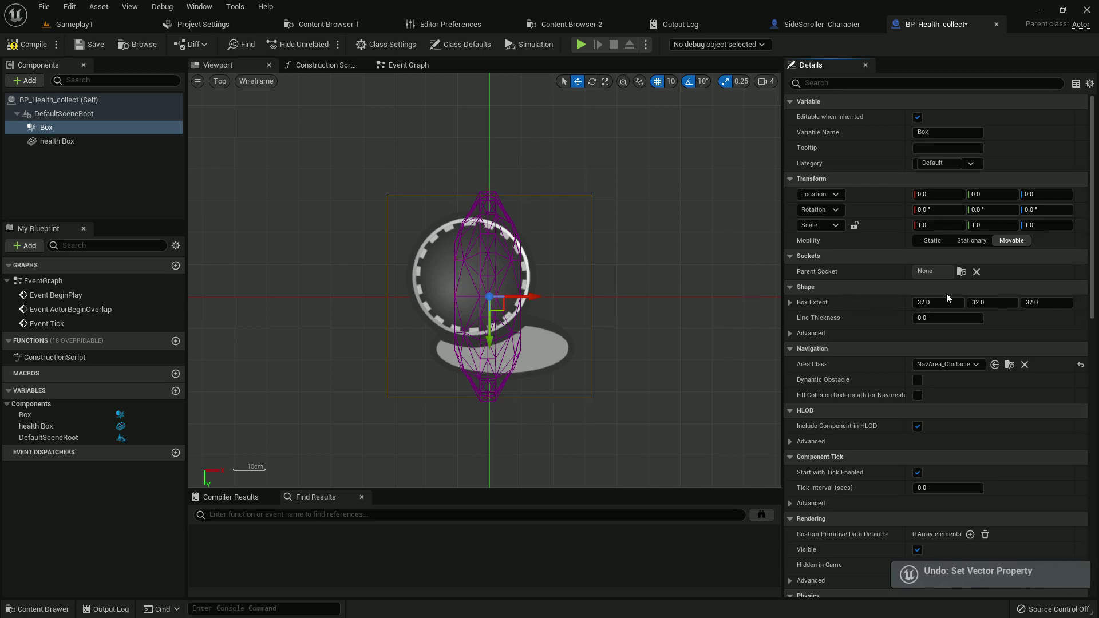
{"action": "key", "text": "ctrl+z"}
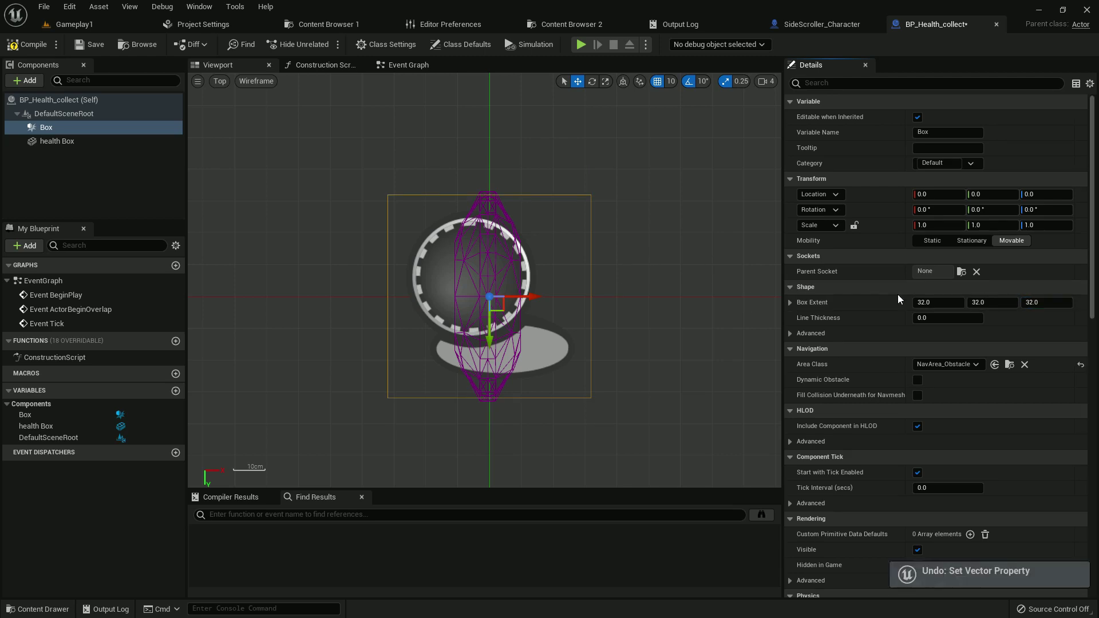
{"action": "left_click_drag", "start_coordinate": [939, 301], "coordinate": [904, 302]}
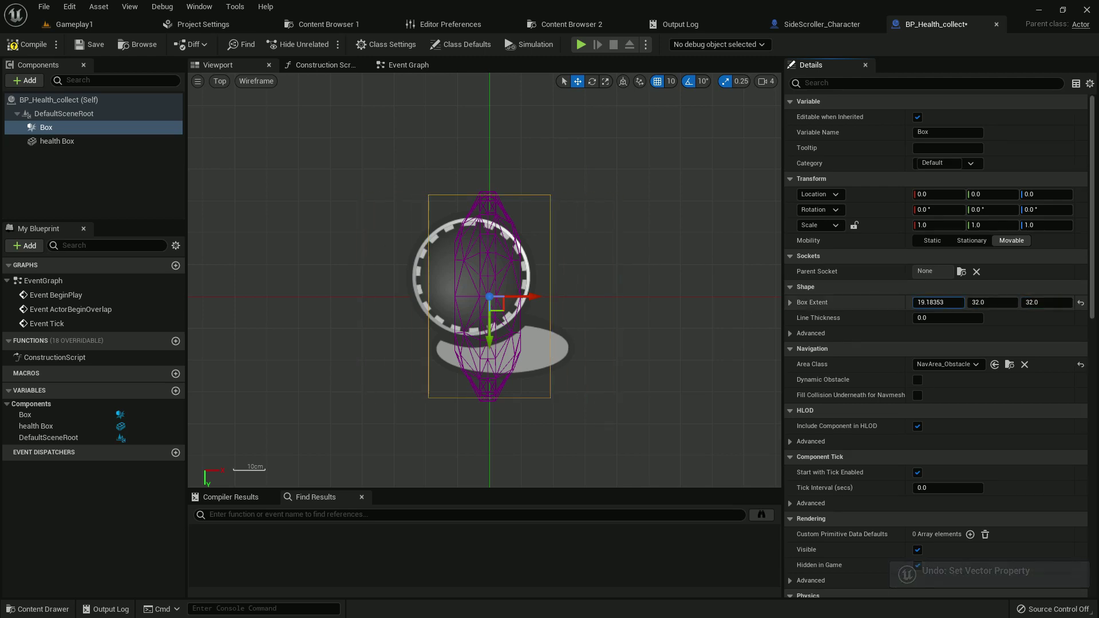
{"action": "left_click_drag", "start_coordinate": [937, 301], "coordinate": [989, 301]}
{"action": "left_click", "coordinate": [949, 301]}
{"action": "type", "text": "12"}
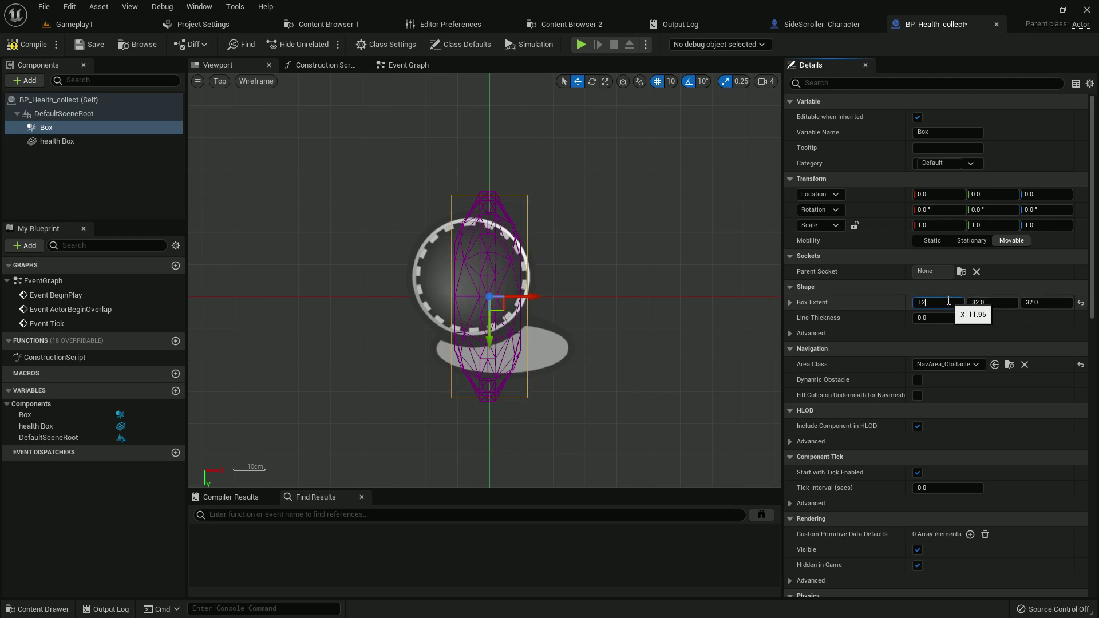
{"action": "key", "text": "Return"}
{"action": "left_click_drag", "start_coordinate": [991, 302], "coordinate": [1005, 302]}
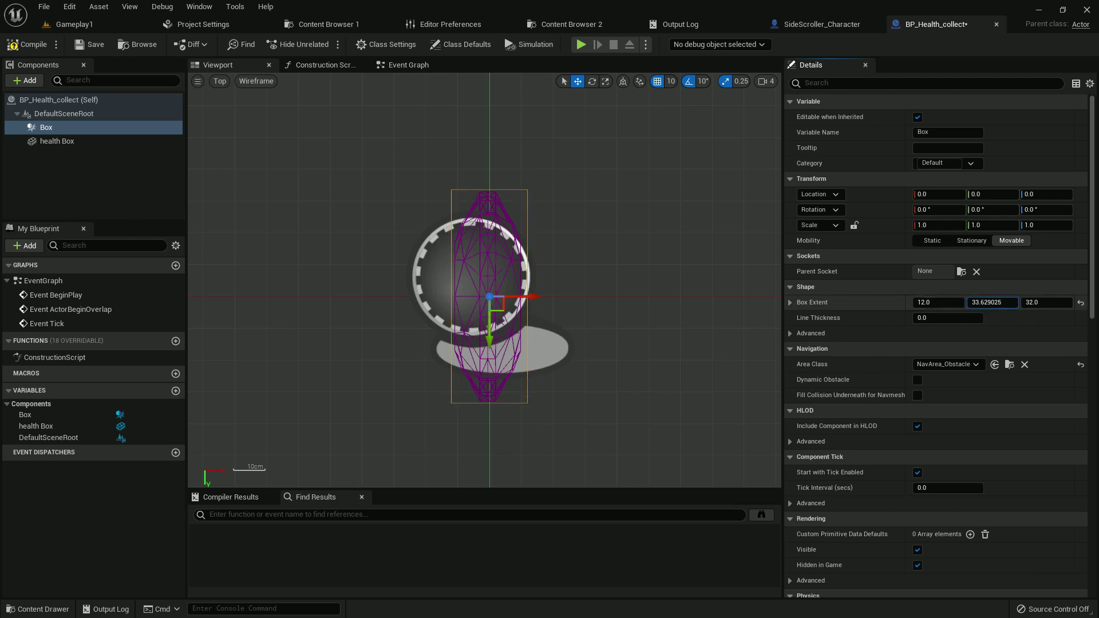
{"action": "left_click", "coordinate": [990, 303]}
{"action": "type", "text": "42"}
{"action": "key", "text": "Return"}
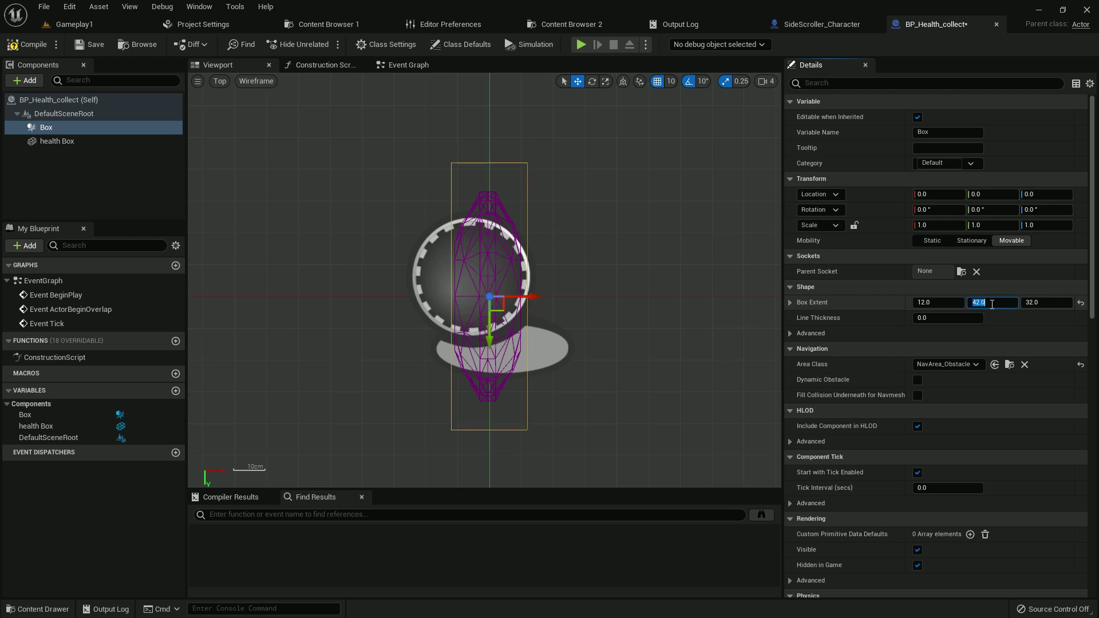
{"action": "type", "text": "37"}
{"action": "key", "text": "Return"}
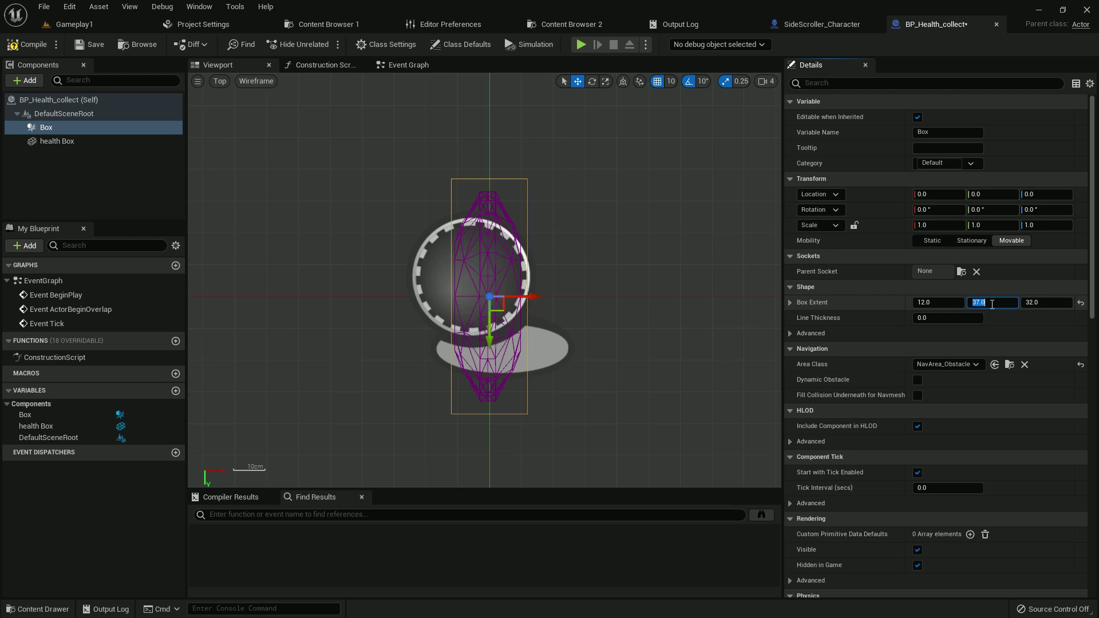
{"action": "type", "text": "35"}
{"action": "key", "text": "Return"}
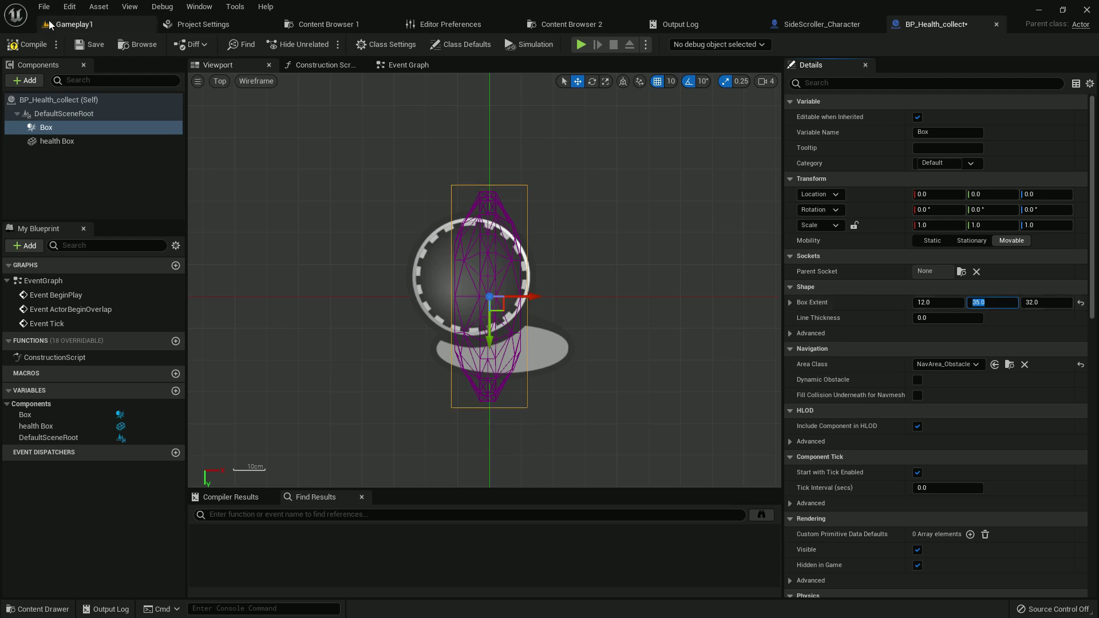
Save the pickup and add a Rotating Movement component in the lit perspective view
{"action": "left_click", "coordinate": [90, 44]}
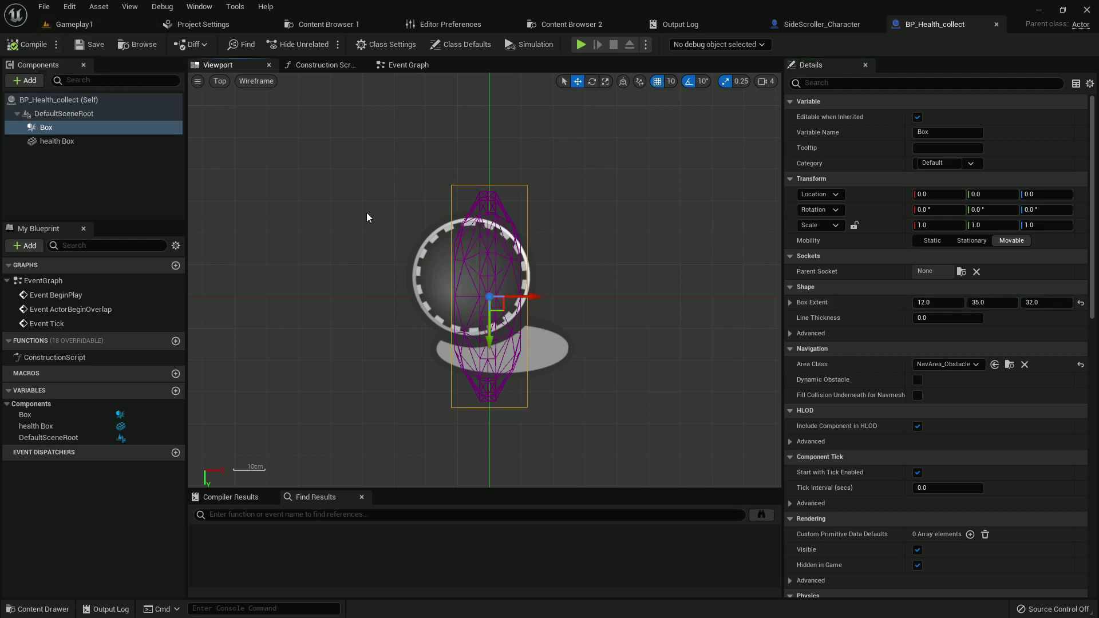
{"action": "left_click", "coordinate": [49, 148]}
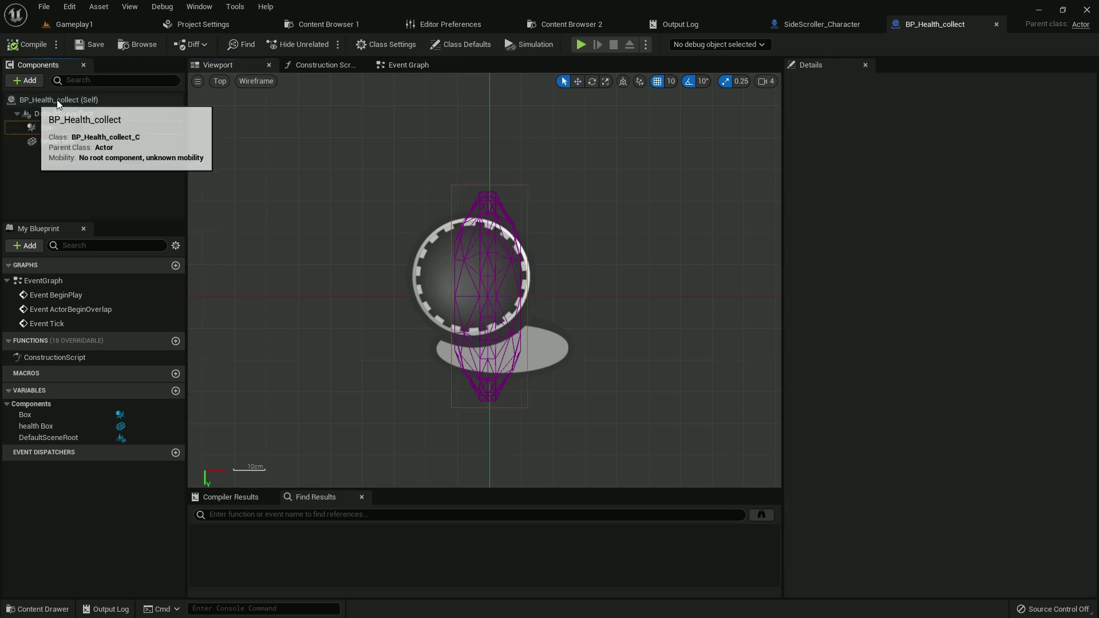
{"action": "left_click", "coordinate": [221, 81]}
{"action": "left_click", "coordinate": [263, 98]}
{"action": "left_click", "coordinate": [24, 80]}
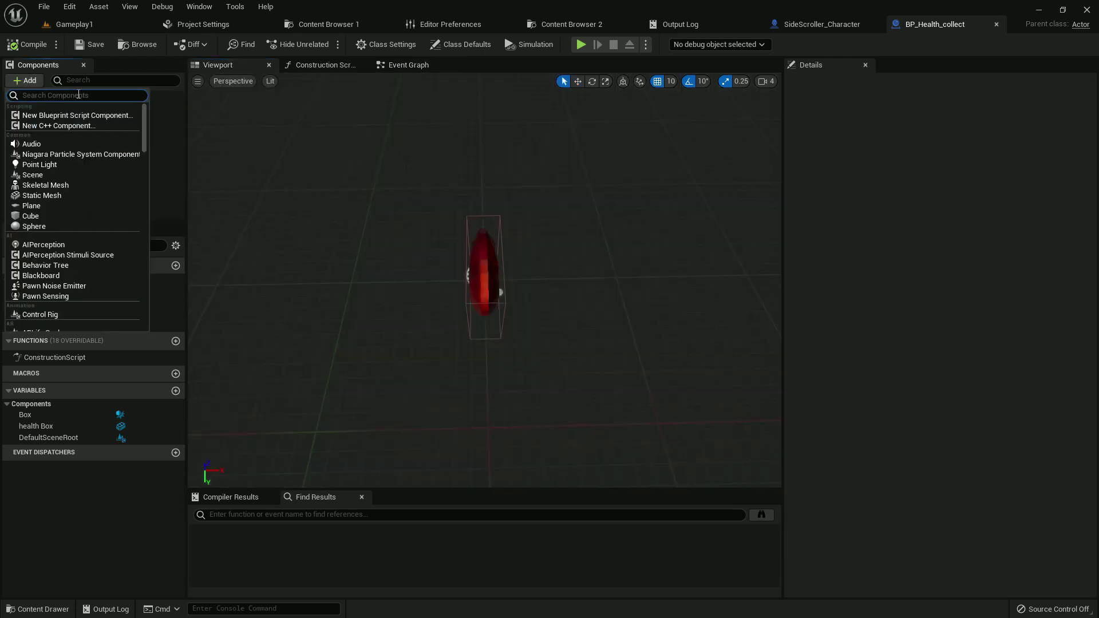
{"action": "type", "text": "rotat"}
{"action": "left_click", "coordinate": [60, 118]}
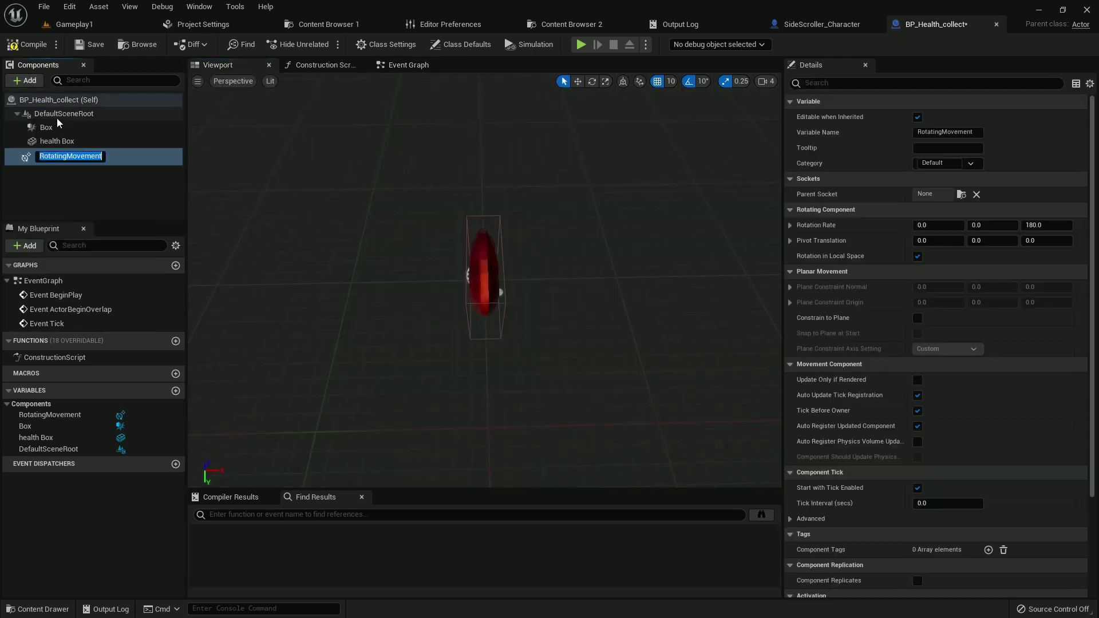
{"action": "left_click", "coordinate": [95, 209]}
{"action": "left_click", "coordinate": [400, 66]}
Add an On Component Begin Overlap event for Box with a Cast To SideScroller_Character
{"action": "right_click_drag", "start_coordinate": [629, 337], "coordinate": [491, 401]}
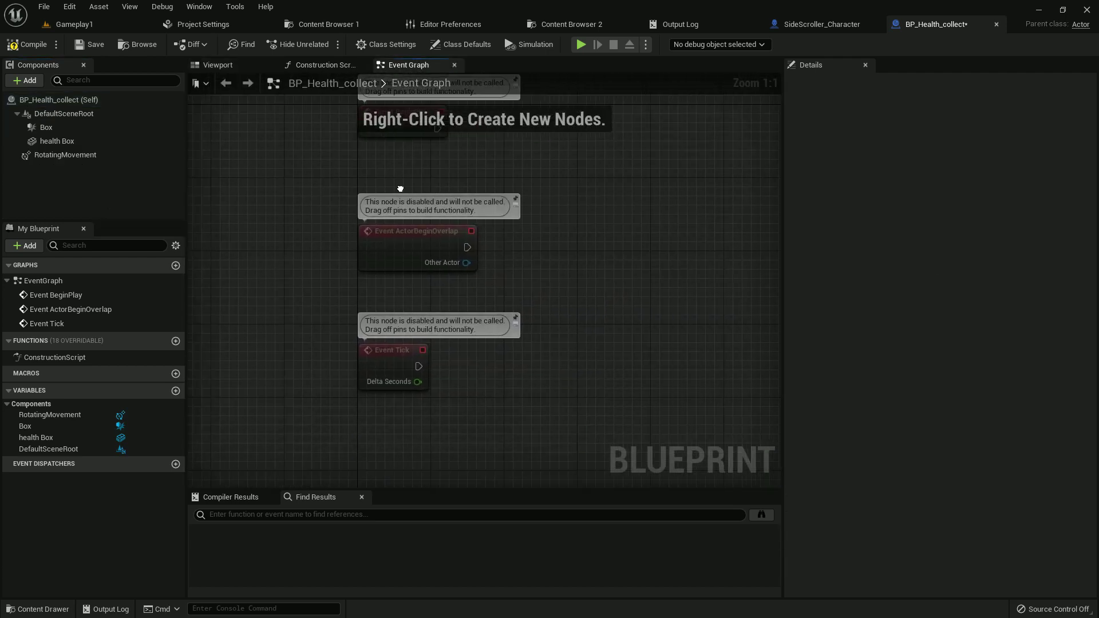
{"action": "left_click", "coordinate": [45, 129]}
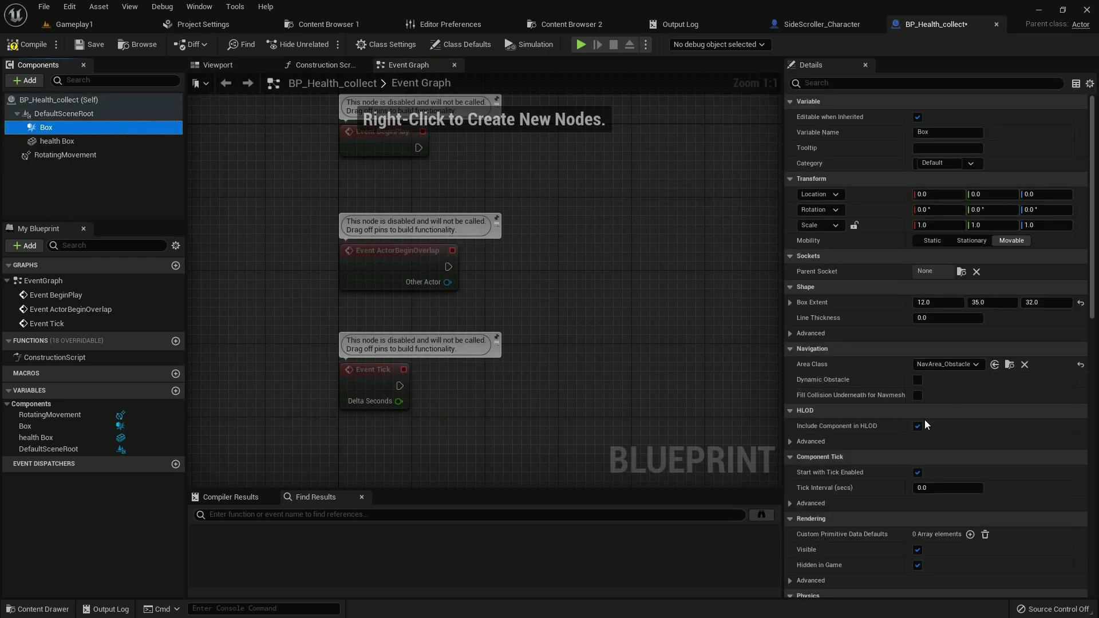
{"action": "scroll", "coordinate": [925, 420], "scroll_direction": "down", "scroll_amount": 5}
{"action": "scroll", "coordinate": [945, 459], "scroll_direction": "down", "scroll_amount": 5}
{"action": "scroll", "coordinate": [951, 464], "scroll_direction": "down", "scroll_amount": 5}
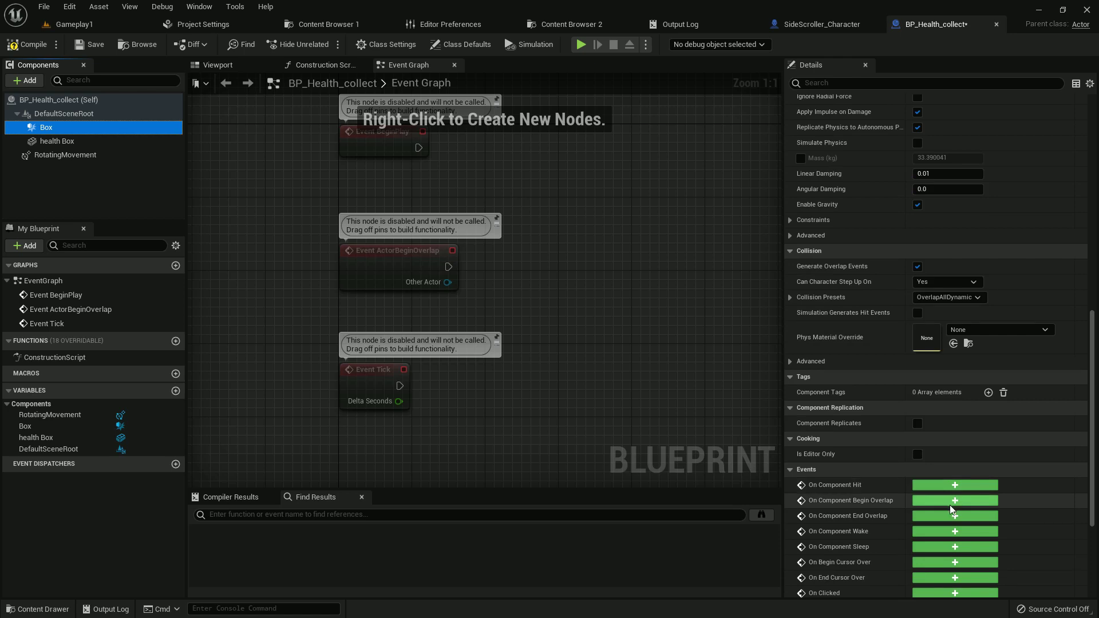
{"action": "left_click", "coordinate": [952, 500]}
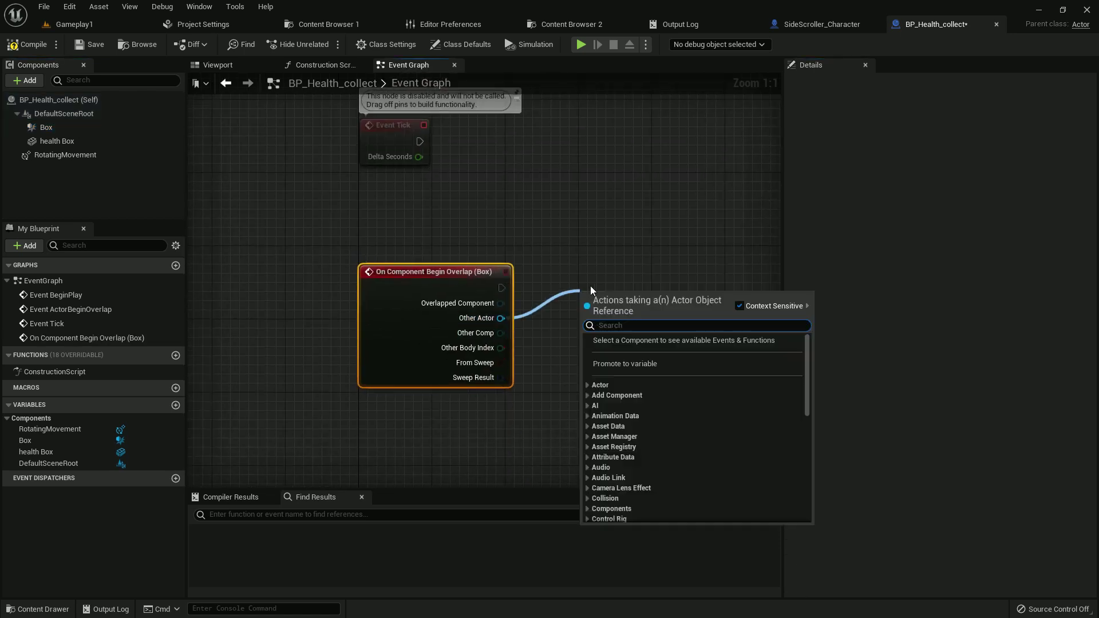
{"action": "type", "text": "cast to s"}
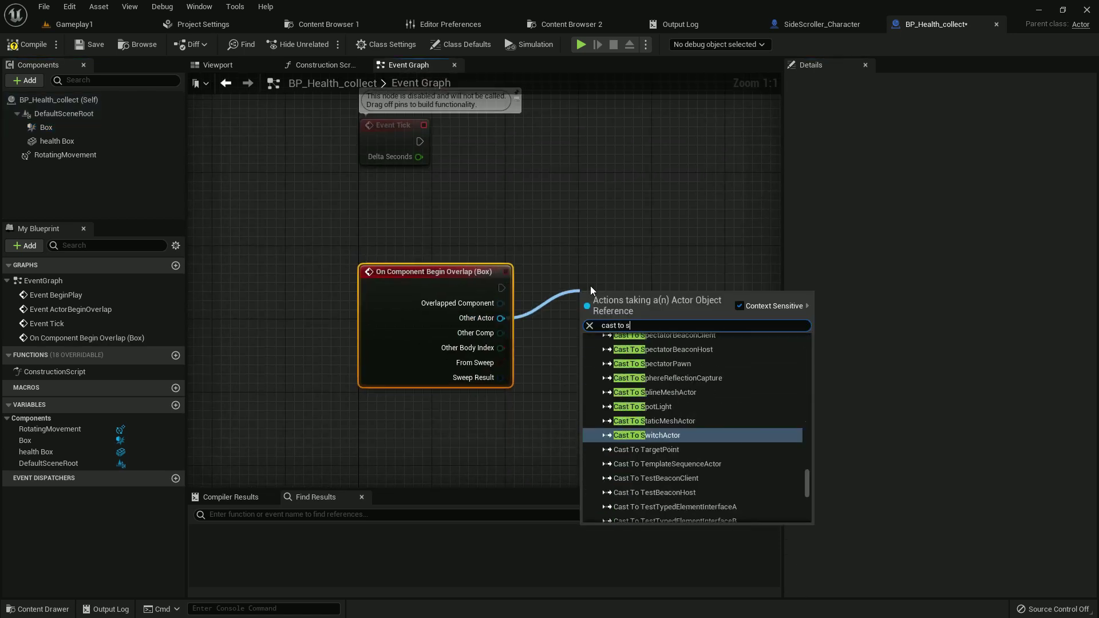
{"action": "type", "text": "ide"}
{"action": "key", "text": "Up"}
{"action": "key", "text": "Return"}
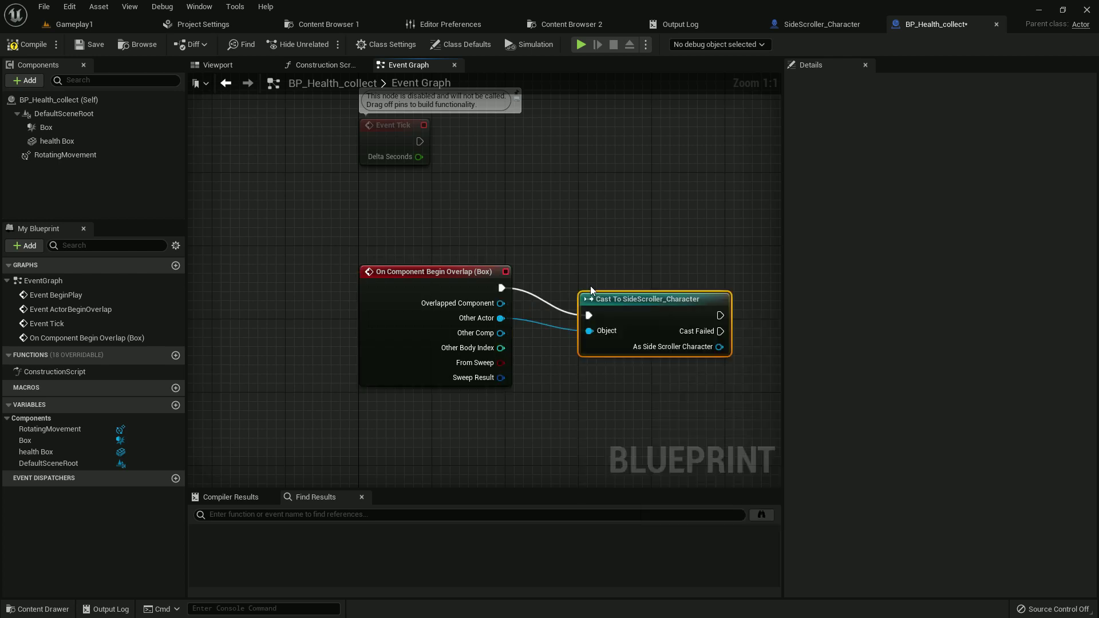
Search for a health node from the cast's character output, then cancel it
{"action": "right_click_drag", "start_coordinate": [589, 286], "coordinate": [517, 271]}
{"action": "mouse_move", "coordinate": [626, 289]}
{"action": "right_mouse_down"}
{"action": "mouse_move", "coordinate": [549, 337]}
{"action": "mouse_move", "coordinate": [434, 332]}
{"action": "right_mouse_up"}
{"action": "left_click_drag", "start_coordinate": [434, 332], "coordinate": [503, 327]}
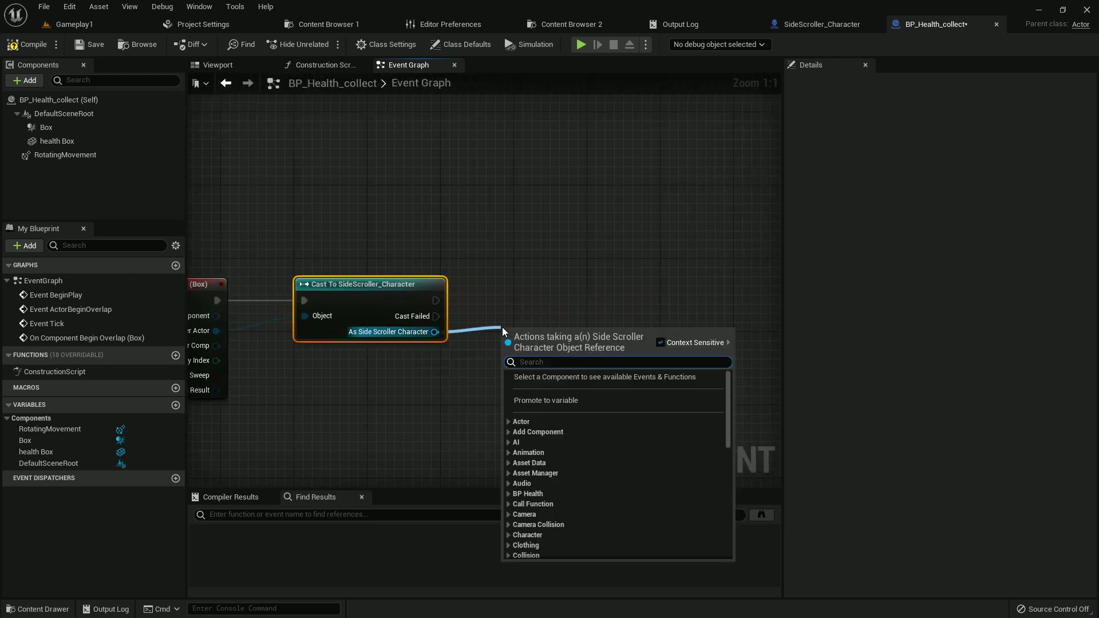
{"action": "type", "text": "h"}
{"action": "key", "text": "BackSpace"}
{"action": "type", "text": "get"}
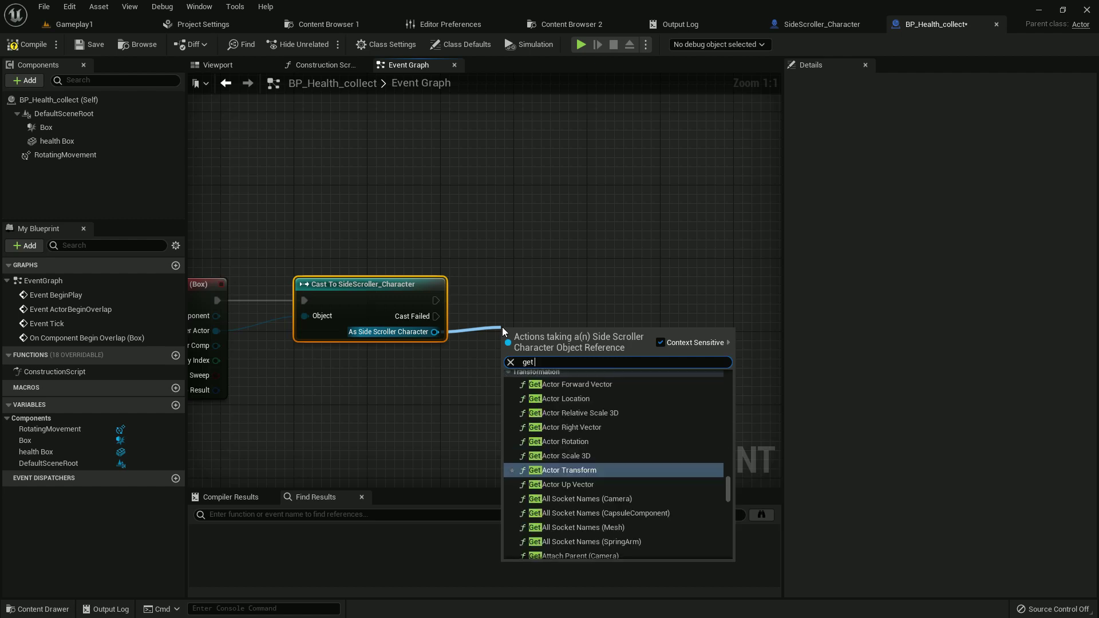
{"action": "type", "text": " he"}
{"action": "left_click", "coordinate": [763, 159]}
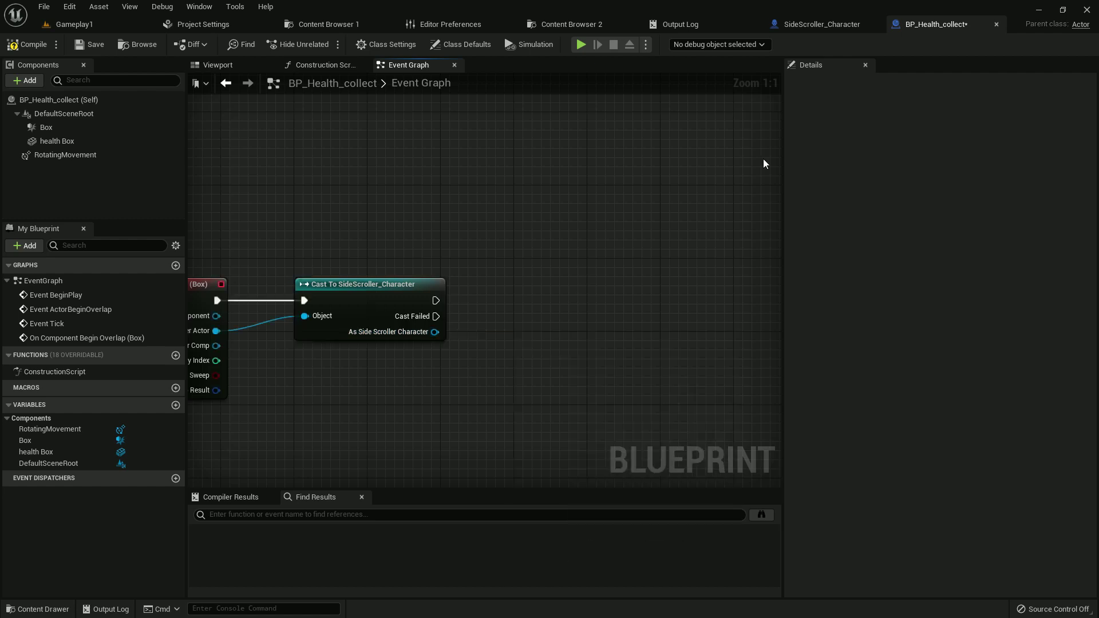
{"action": "left_click", "coordinate": [862, 27]}
Move SET Health aside and add a Get Health node from BP Health
{"action": "right_click_drag", "start_coordinate": [626, 363], "coordinate": [549, 341]}
{"action": "left_click", "coordinate": [496, 286]}
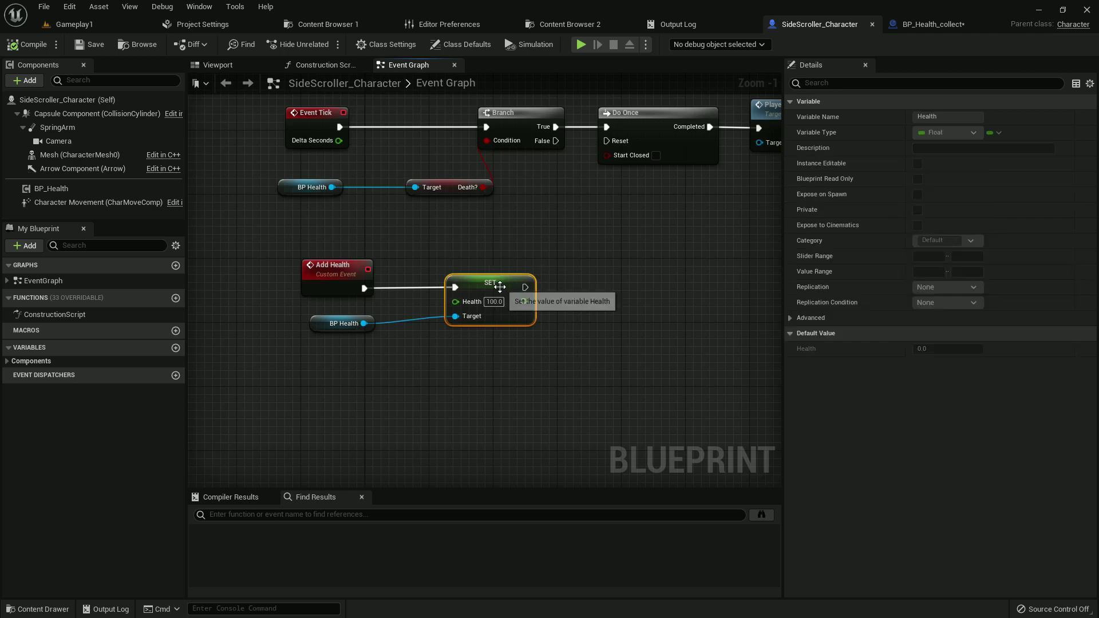
{"action": "left_click_drag", "start_coordinate": [499, 287], "coordinate": [611, 286]}
{"action": "left_click_drag", "start_coordinate": [364, 324], "coordinate": [425, 298]}
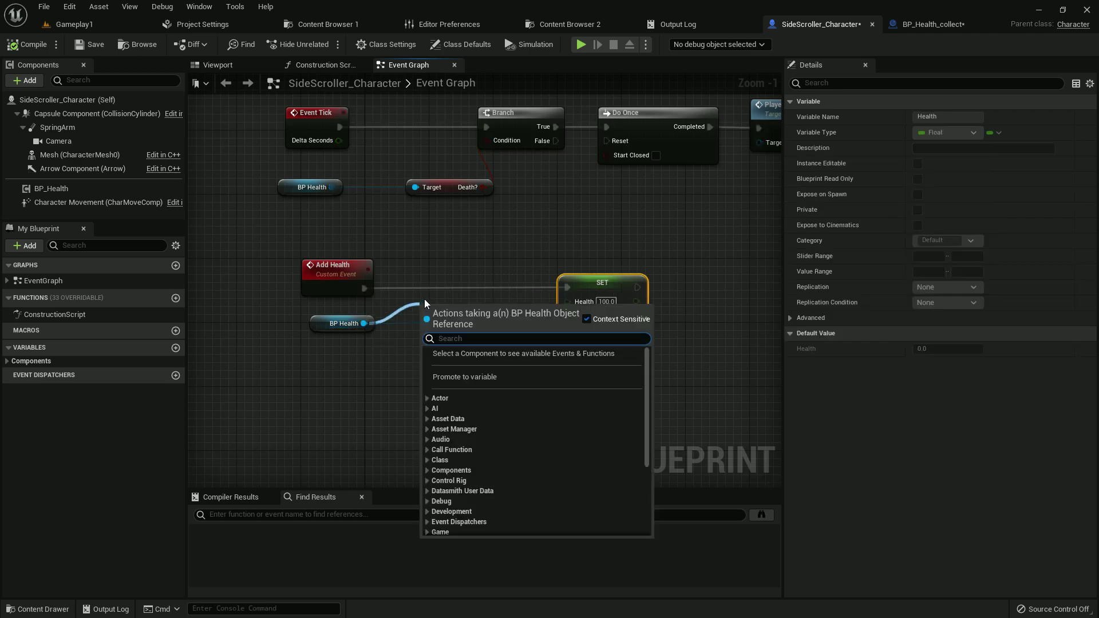
{"action": "type", "text": "get health"}
{"action": "key", "text": "Return"}
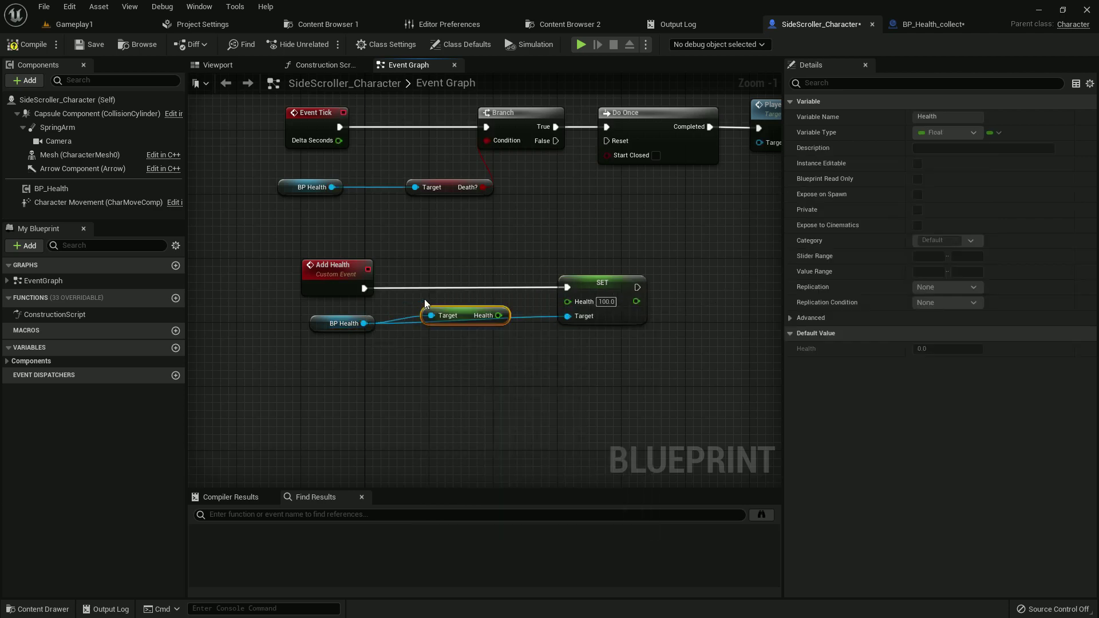
{"action": "left_click_drag", "start_coordinate": [470, 317], "coordinate": [461, 324]}
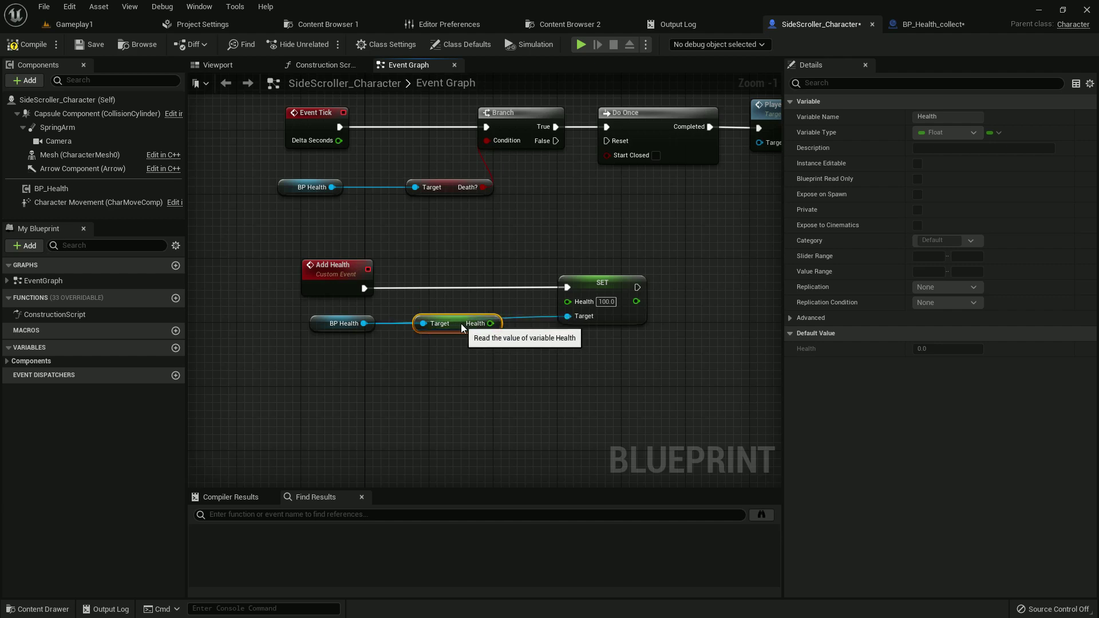
Compare Health against 100 and feed the result into a Branch before SET Health
{"action": "left_click", "coordinate": [501, 301]}
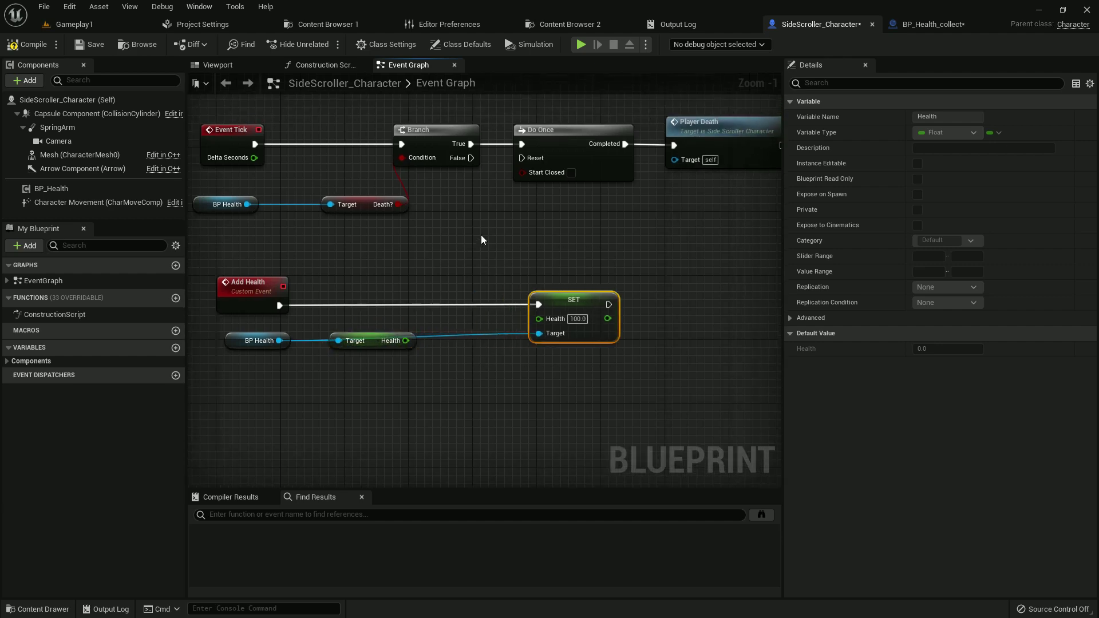
{"action": "left_click_drag", "start_coordinate": [406, 340], "coordinate": [470, 333]}
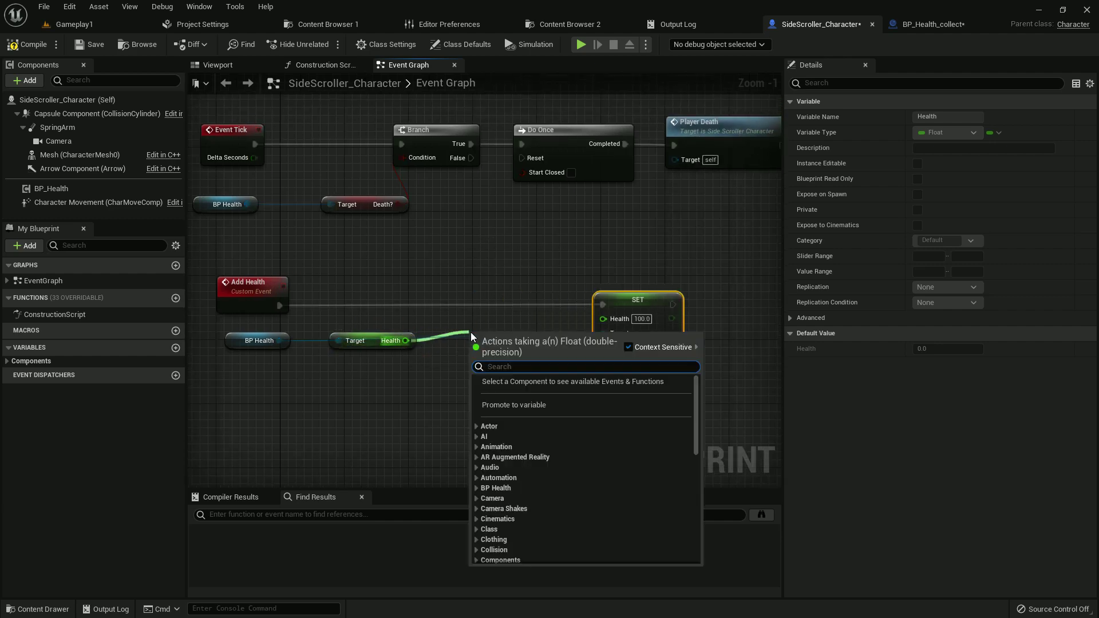
{"action": "type", "text": "<"}
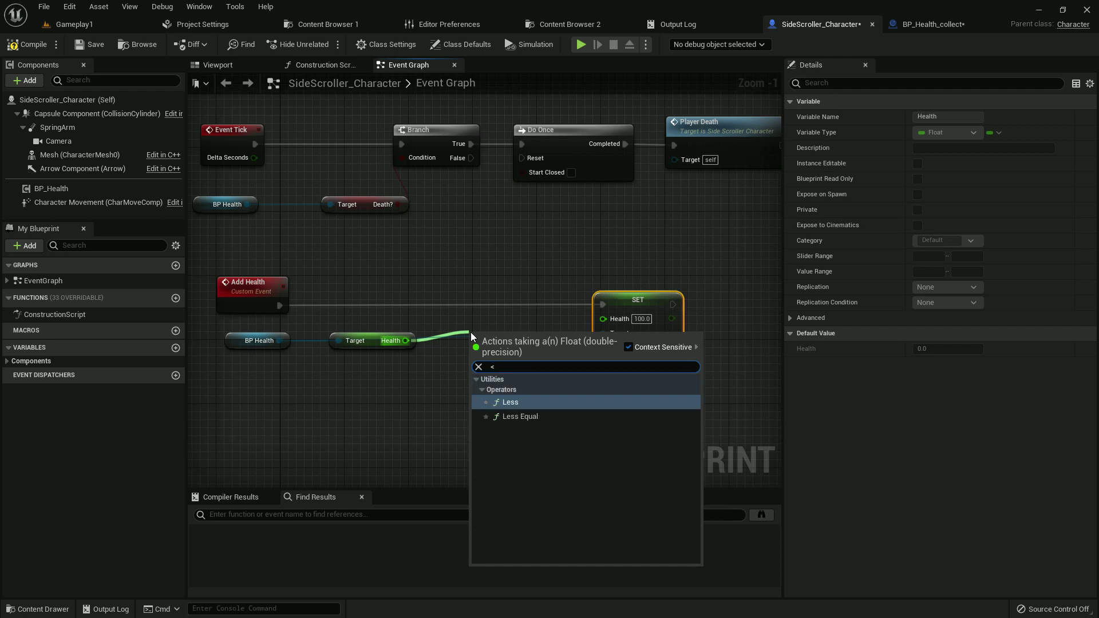
{"action": "key", "text": "Return"}
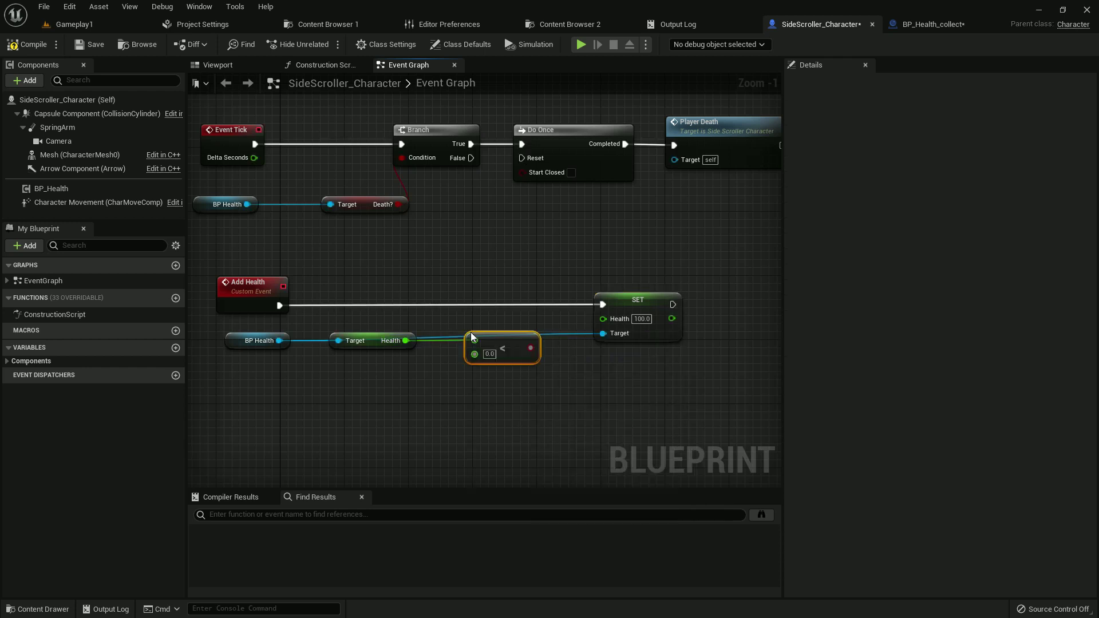
{"action": "type", "text": "10"}
{"action": "left_click", "coordinate": [636, 312]}
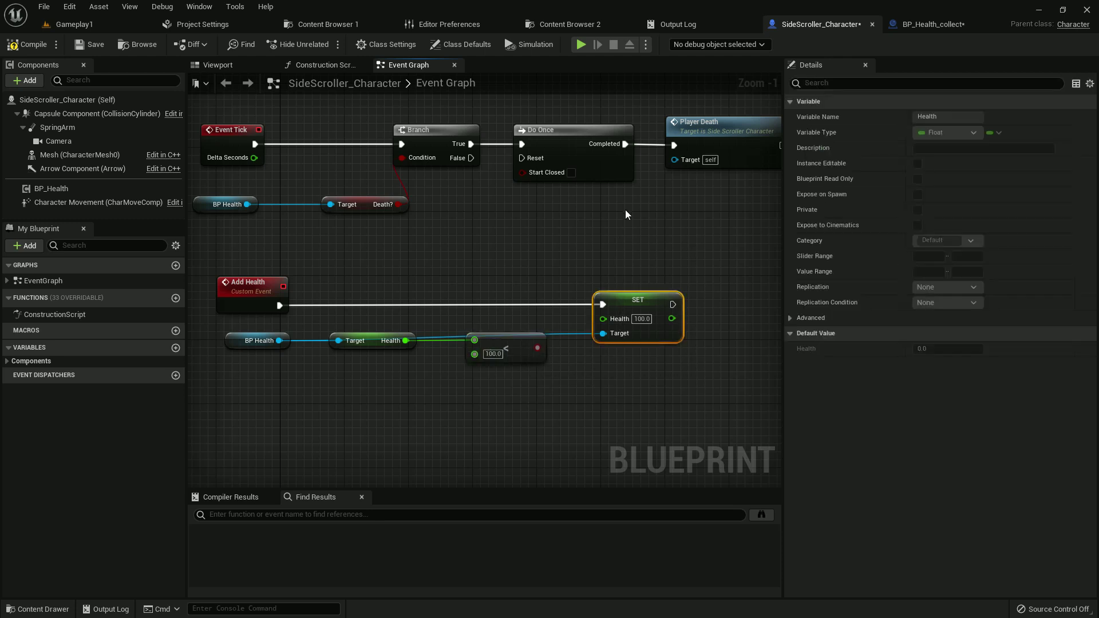
{"action": "left_click", "coordinate": [576, 275]}
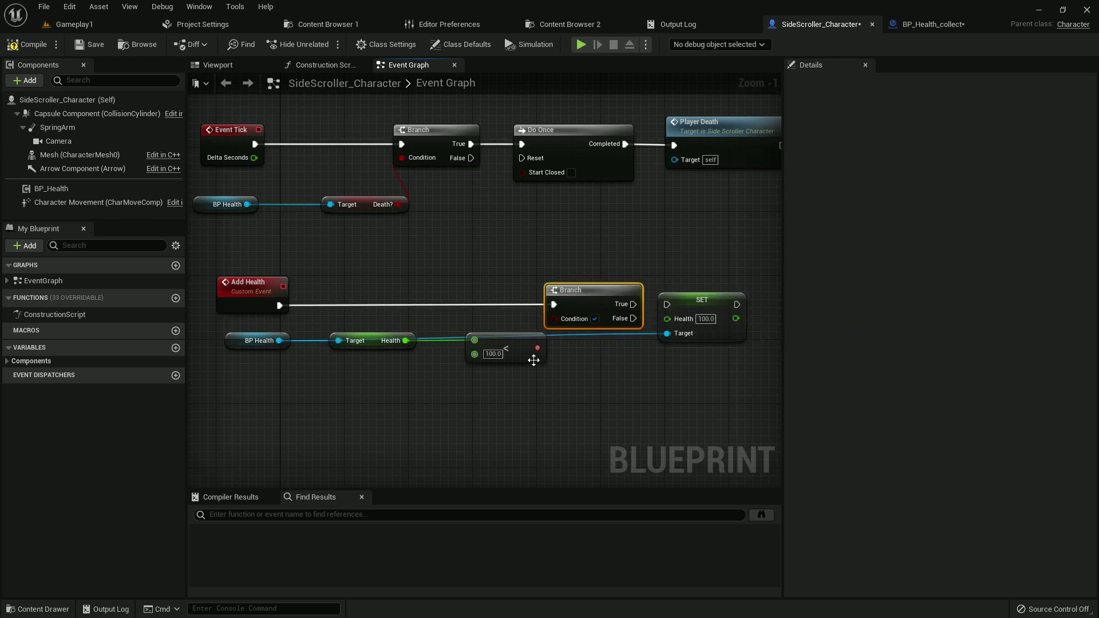
{"action": "left_click_drag", "start_coordinate": [537, 347], "coordinate": [549, 329]}
{"action": "right_click_drag", "start_coordinate": [584, 338], "coordinate": [560, 329]}
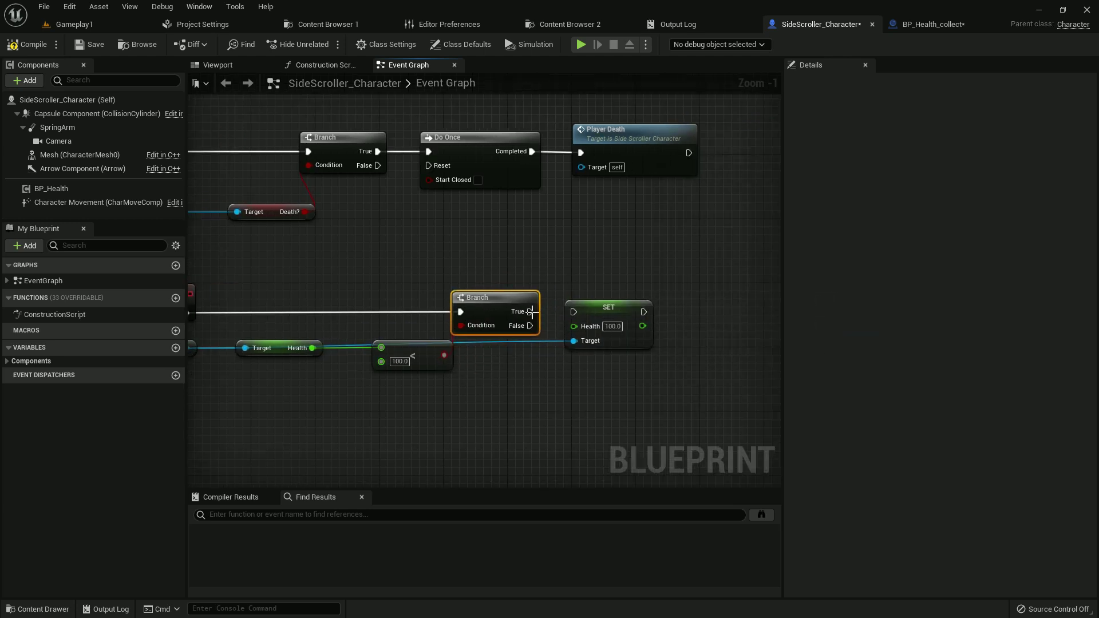
{"action": "right_click_drag", "start_coordinate": [364, 376], "coordinate": [432, 376]}
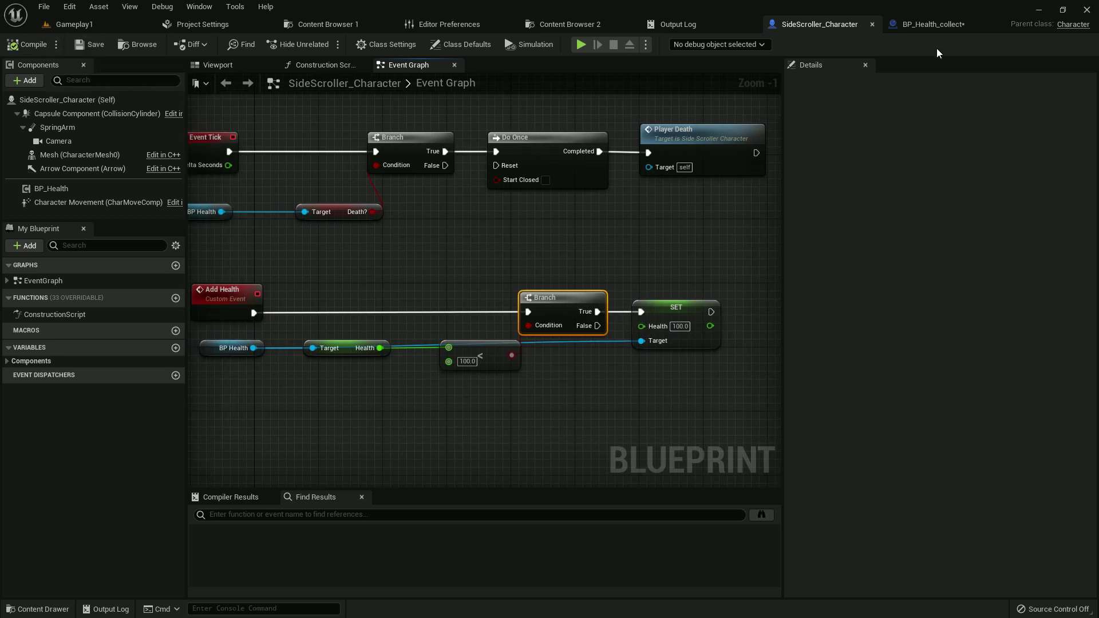
{"action": "left_click", "coordinate": [931, 24]}
Search for a node from the cast character reference and recheck the Add Health graph
{"action": "right_click_drag", "start_coordinate": [435, 314], "coordinate": [412, 291]}
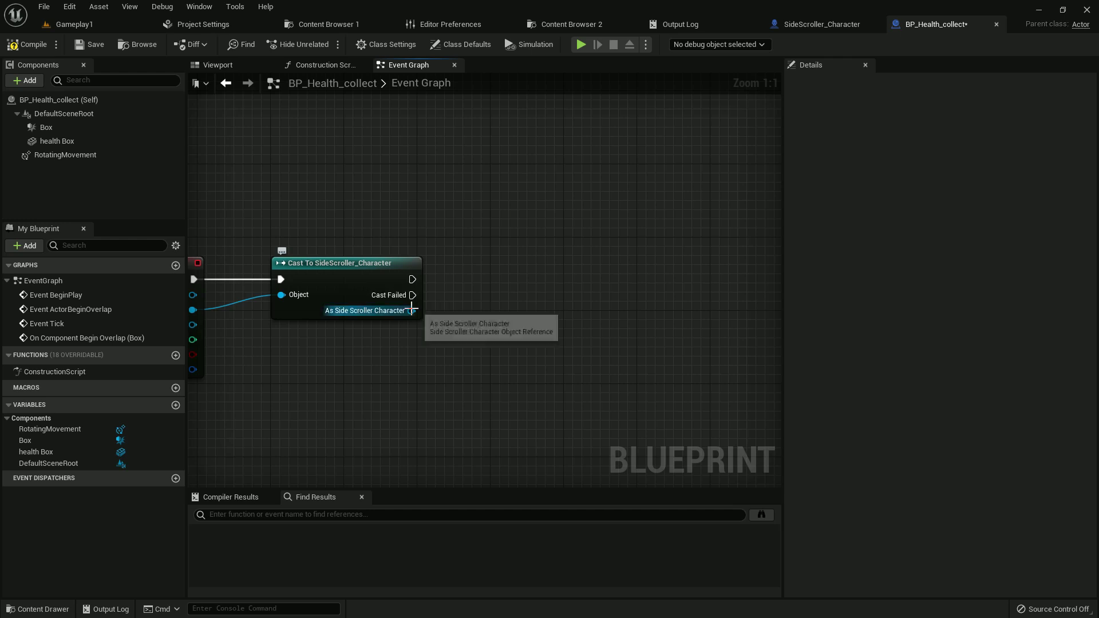
{"action": "left_click_drag", "start_coordinate": [412, 309], "coordinate": [518, 290]}
{"action": "type", "text": "a"}
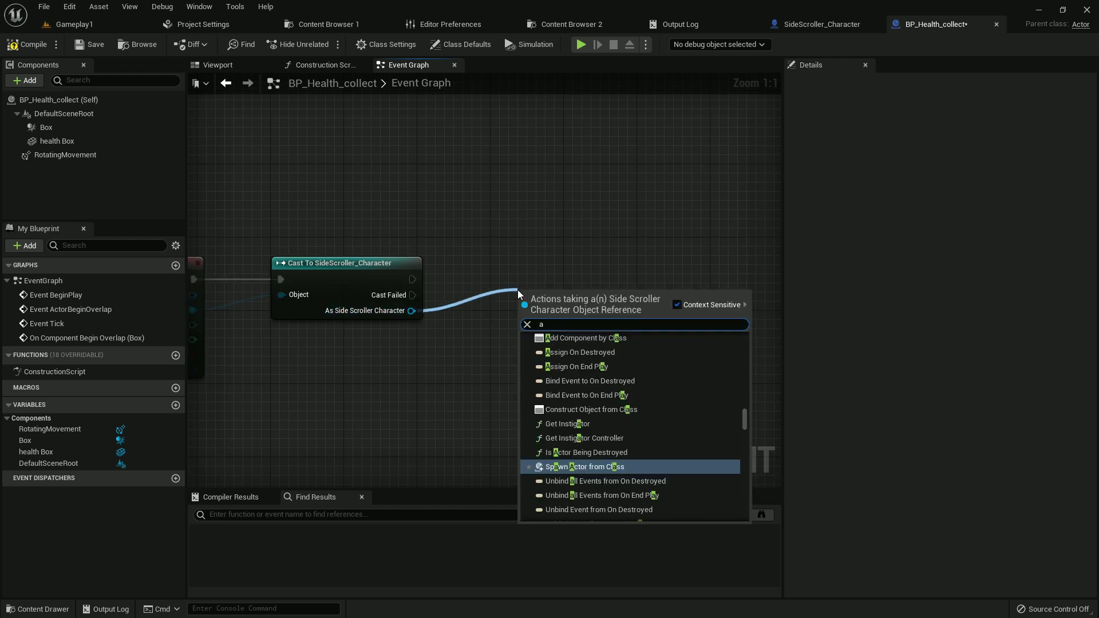
{"action": "type", "text": "dd"}
{"action": "key", "text": "BackSpace"}
{"action": "key", "text": "BackSpace"}
{"action": "key", "text": "BackSpace"}
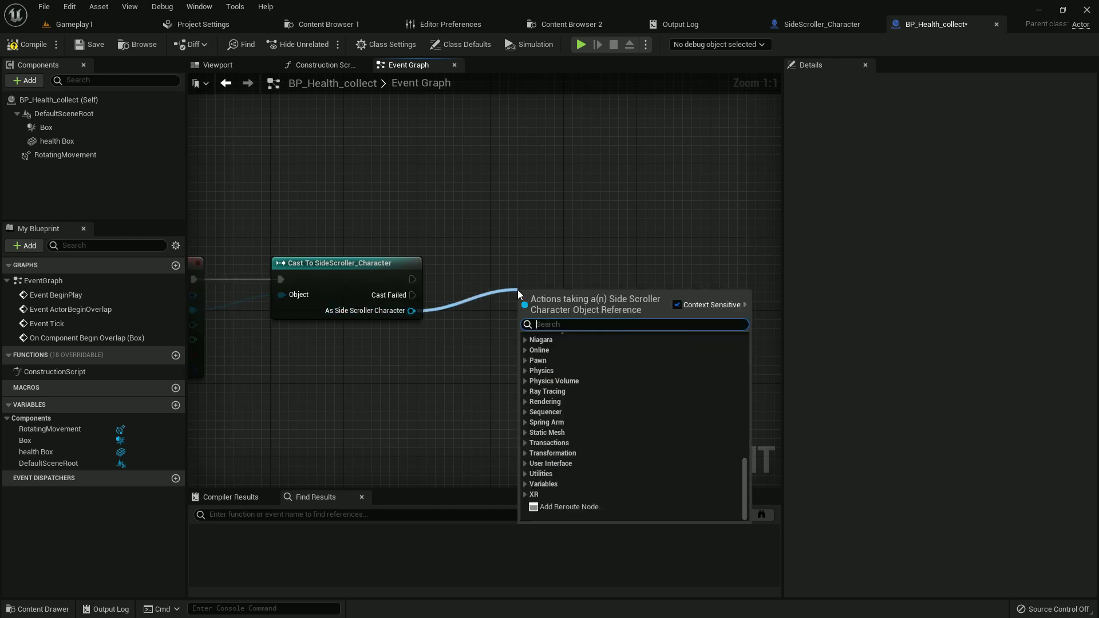
{"action": "left_click", "coordinate": [828, 25]}
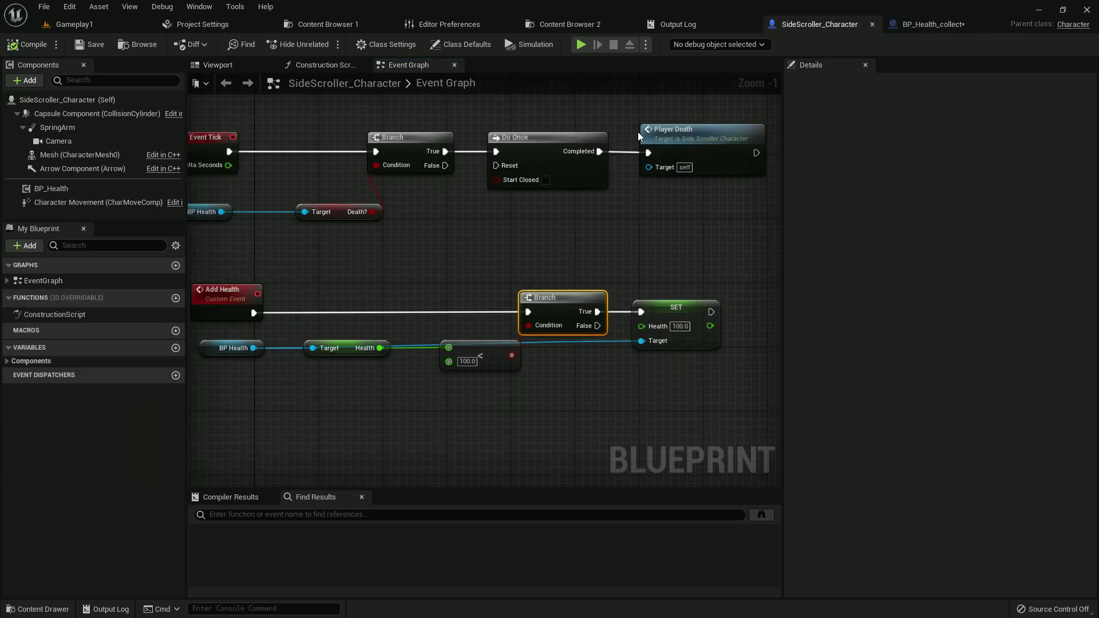
{"action": "left_click", "coordinate": [925, 25]}
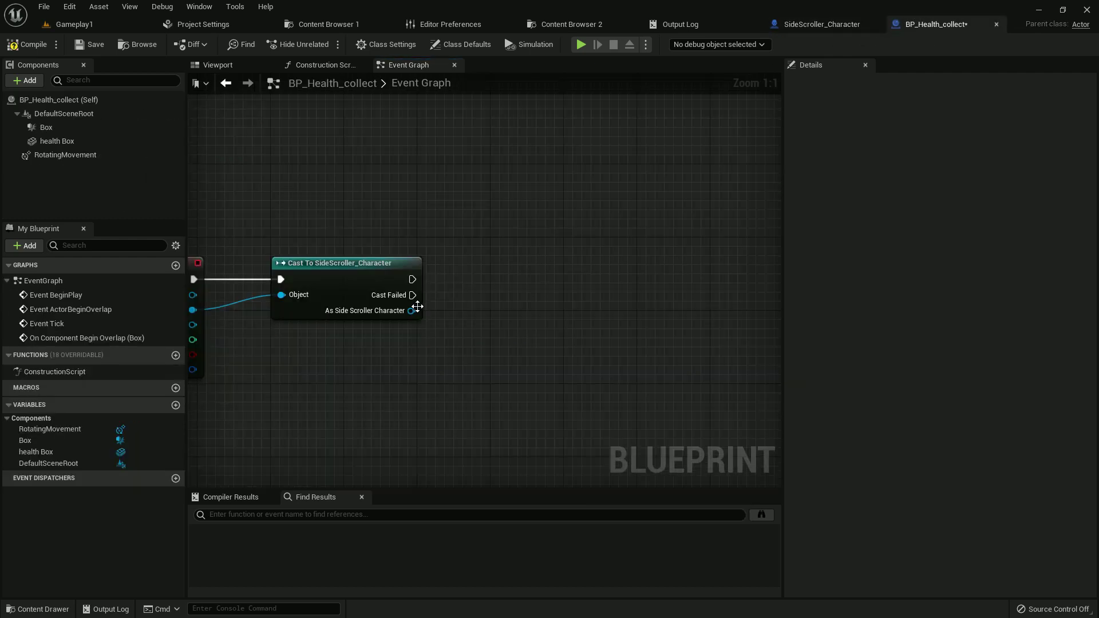
Call Add Health on the cast character, follow it with Destroy Actor, and save
{"action": "left_click_drag", "start_coordinate": [413, 309], "coordinate": [520, 254]}
{"action": "type", "text": "add hea"}
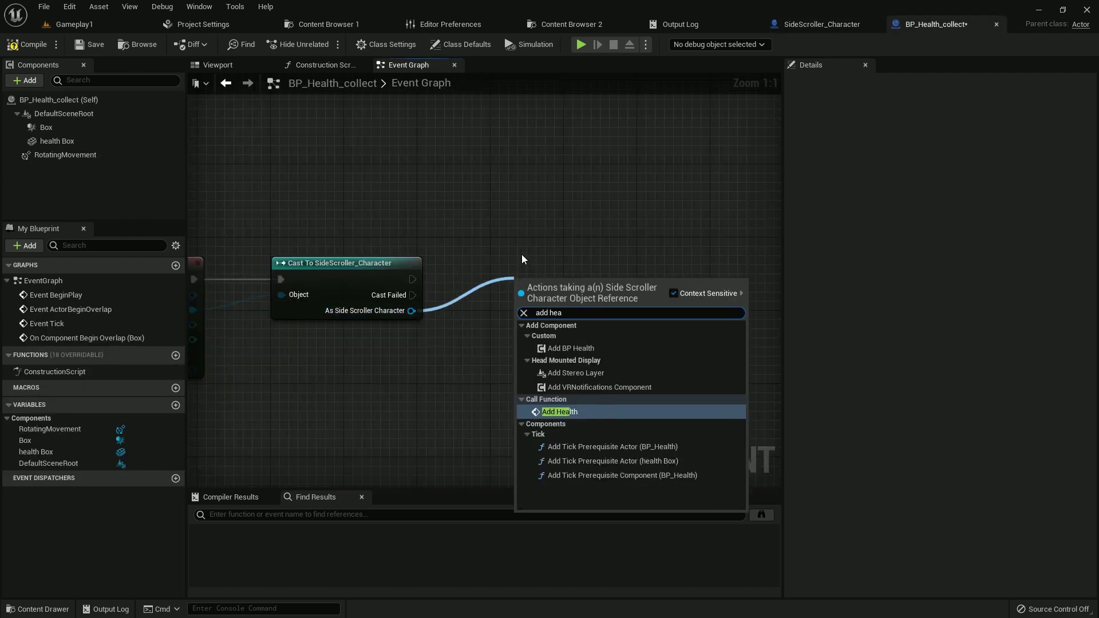
{"action": "key", "text": "Return"}
{"action": "left_click_drag", "start_coordinate": [556, 303], "coordinate": [528, 291]}
{"action": "right_click_drag", "start_coordinate": [561, 296], "coordinate": [430, 309]}
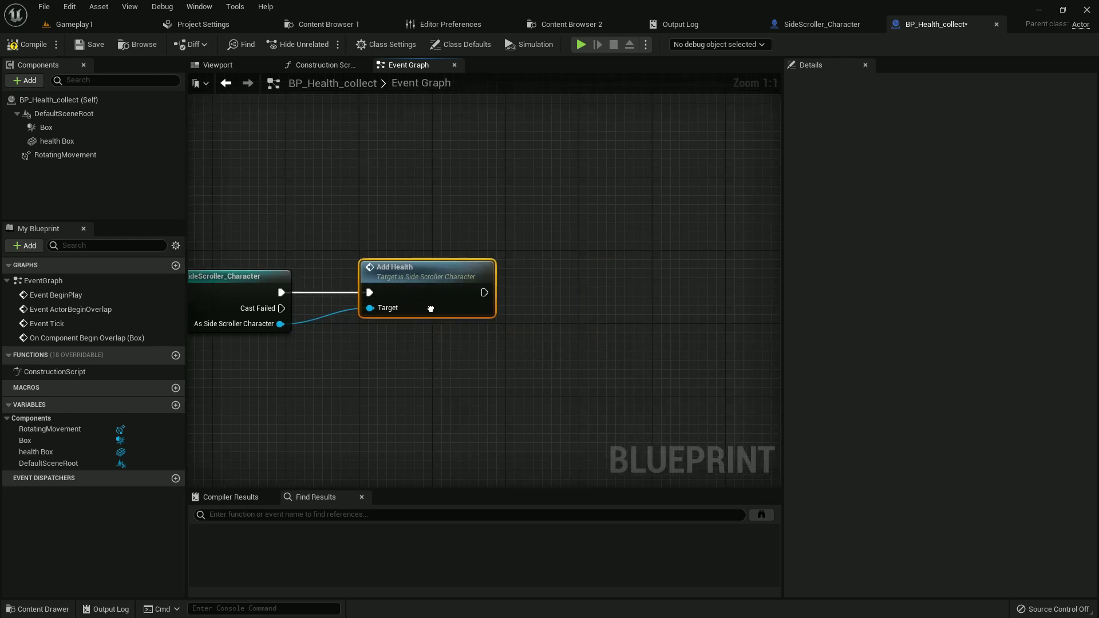
{"action": "left_click_drag", "start_coordinate": [467, 295], "coordinate": [540, 290]}
{"action": "type", "text": "destr"}
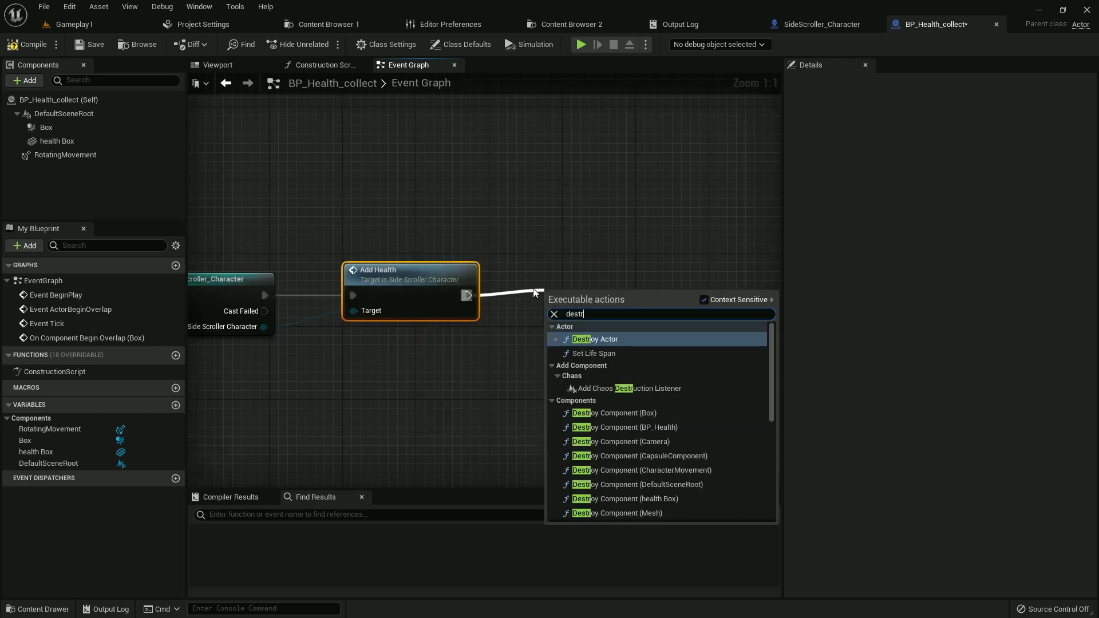
{"action": "type", "text": "oy"}
{"action": "key", "text": "Return"}
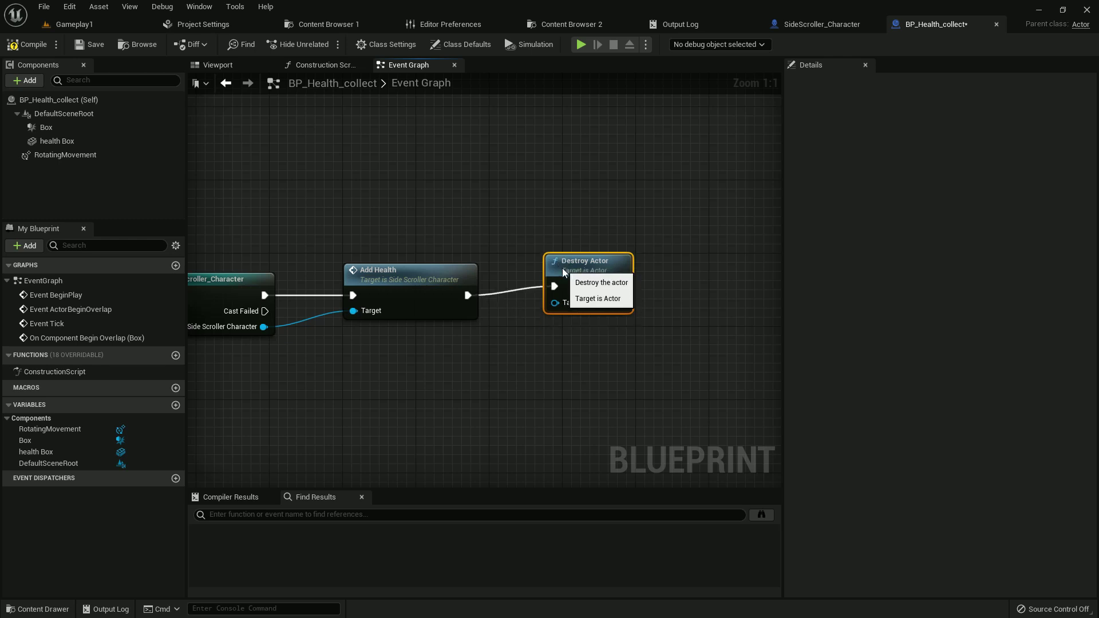
{"action": "left_click", "coordinate": [90, 44]}
{"action": "right_click_drag", "start_coordinate": [349, 196], "coordinate": [379, 209]}
{"action": "key", "text": "ctrl+space"}
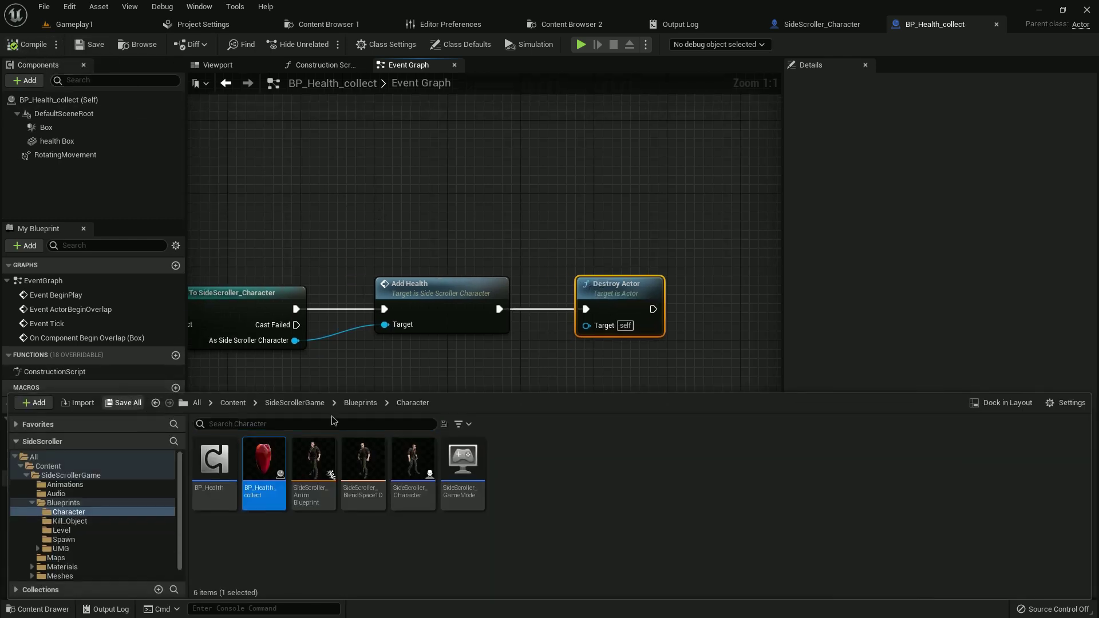
Create a new Spikes folder inside Kill_Object from the Gameplay1 level
{"action": "left_click", "coordinate": [78, 24]}
{"action": "key", "text": "ctrl+space"}
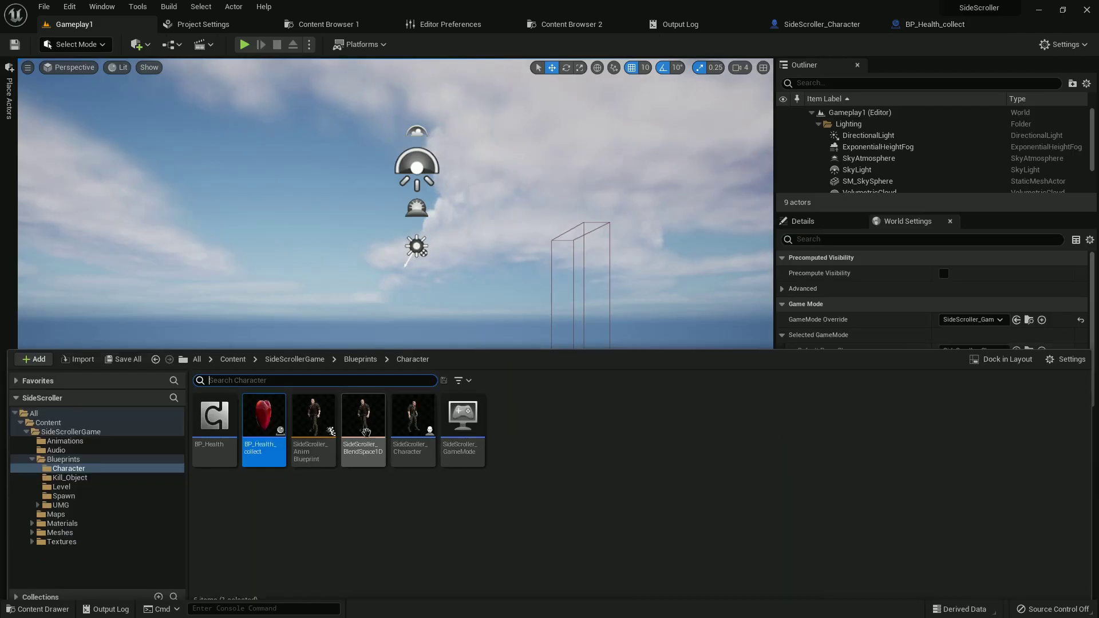
{"action": "left_click", "coordinate": [81, 470]}
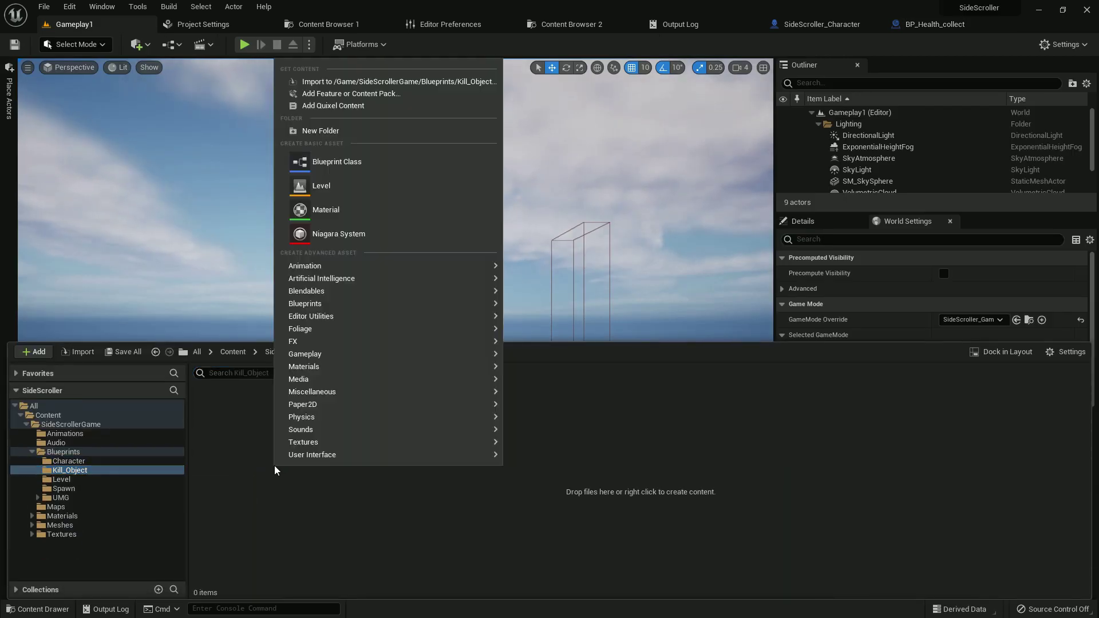
{"action": "right_click", "coordinate": [275, 471]}
{"action": "left_click", "coordinate": [320, 130]}
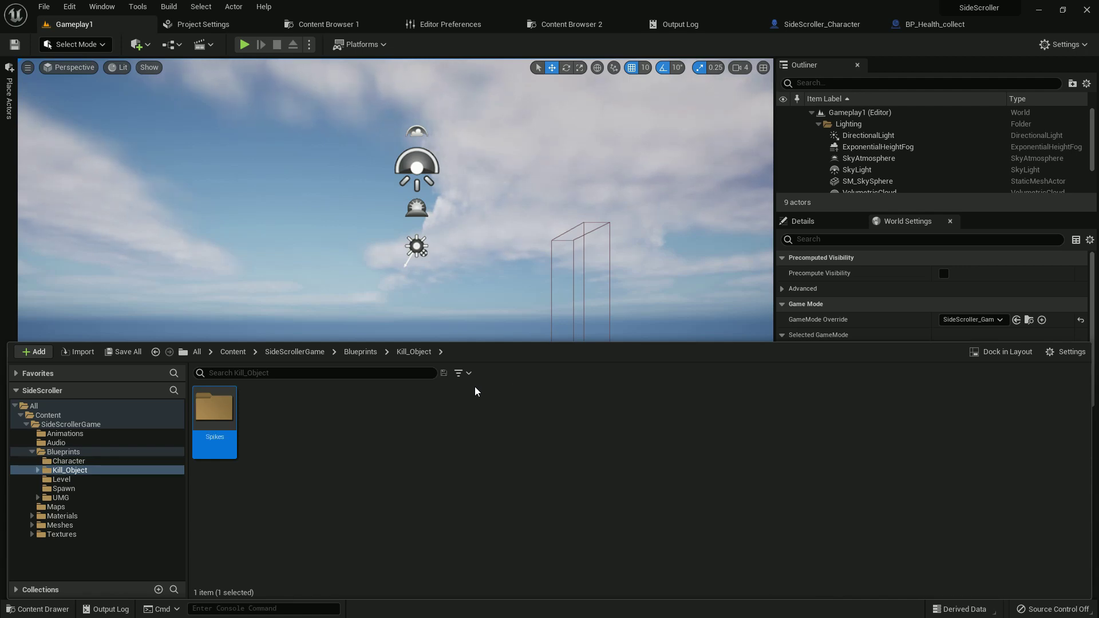
Create an Actor Blueprint named Spikes_Main in the Spikes folder
{"action": "double_click", "coordinate": [221, 440]}
{"action": "right_click", "coordinate": [245, 444]}
{"action": "left_click", "coordinate": [315, 146]}
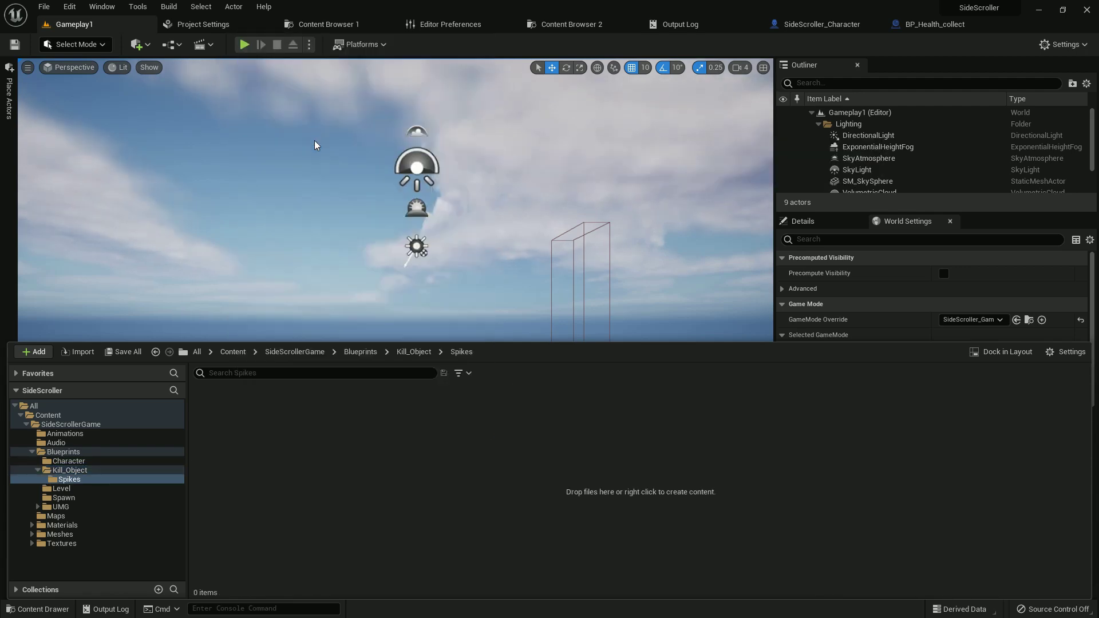
{"action": "left_click", "coordinate": [412, 219]}
{"action": "type", "text": "Spikes_Ma"}
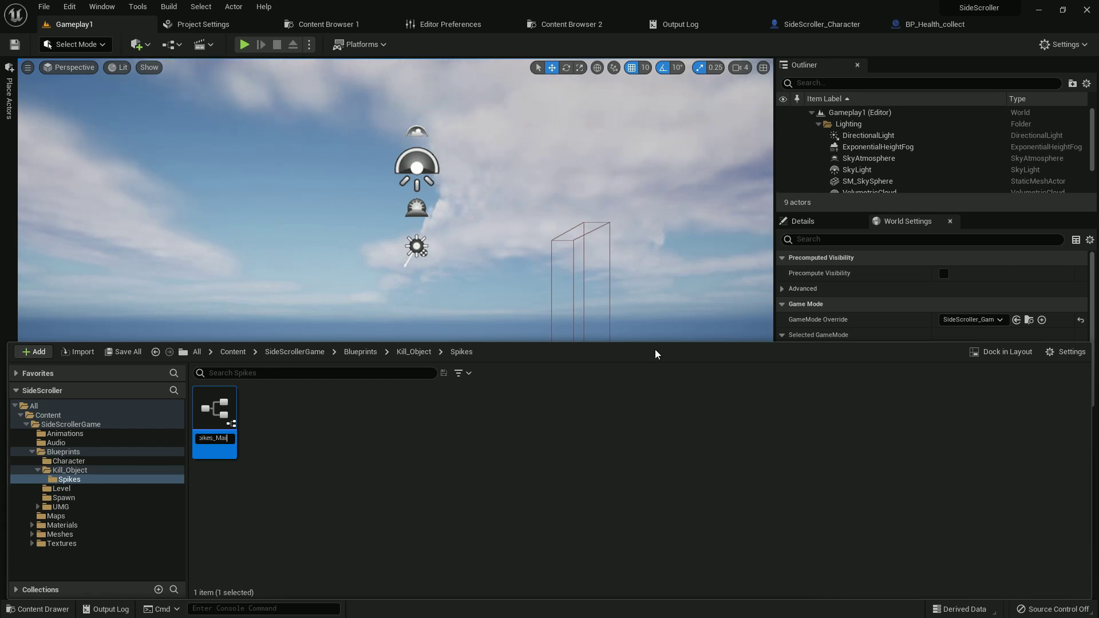
{"action": "type", "text": "n"}
{"action": "key", "text": "Return"}
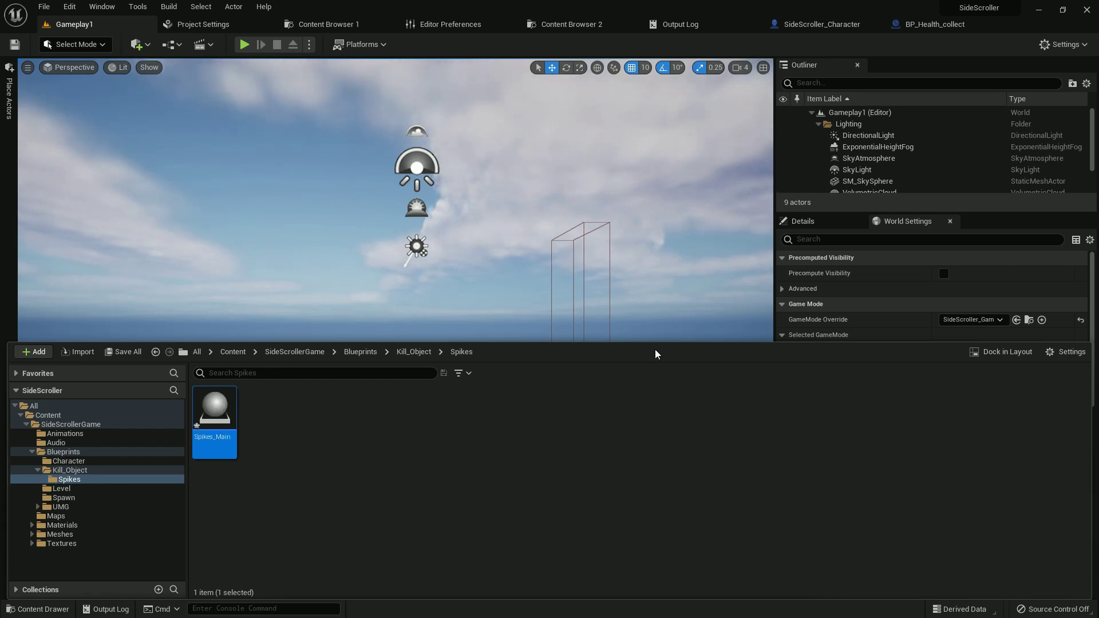
Save all content and open Spikes_Main in the Blueprint editor
{"action": "left_click", "coordinate": [115, 354]}
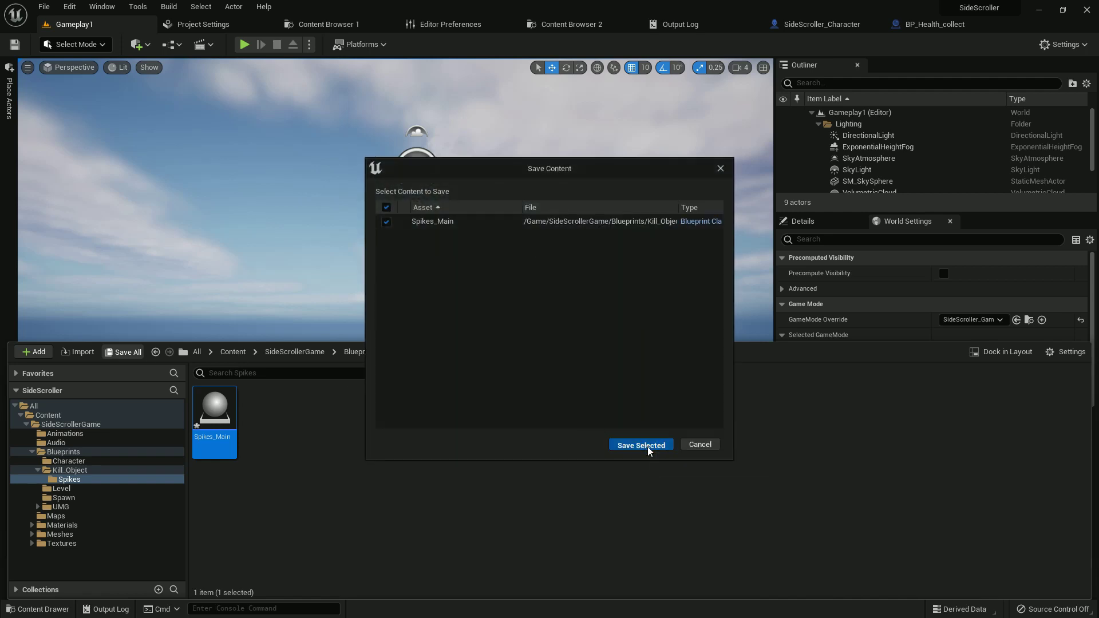
{"action": "left_click", "coordinate": [646, 445]}
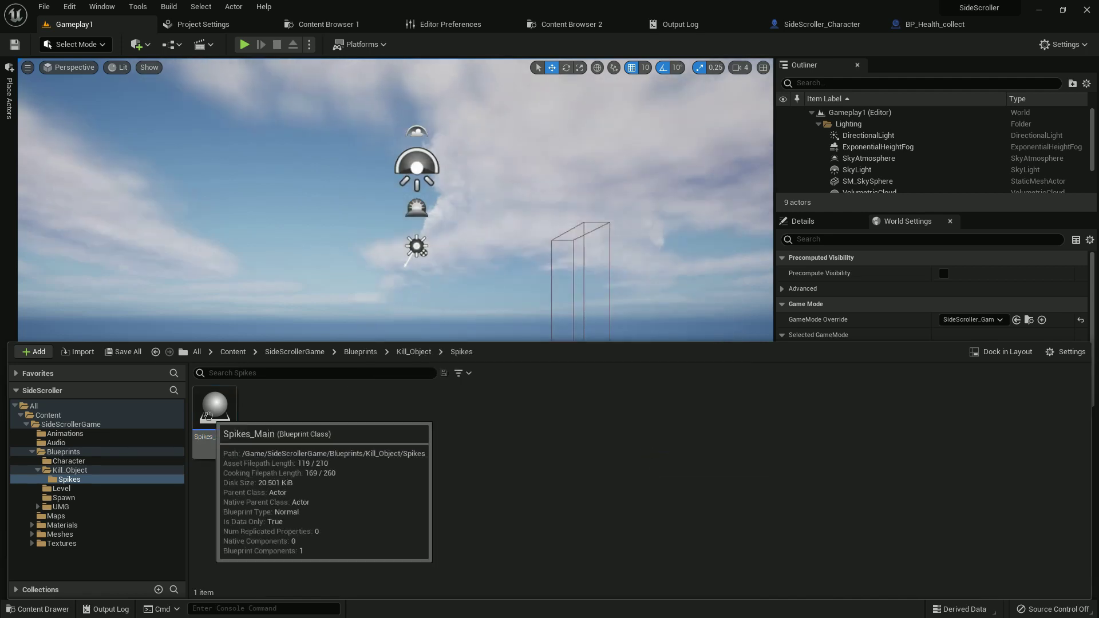
{"action": "double_click", "coordinate": [210, 421]}
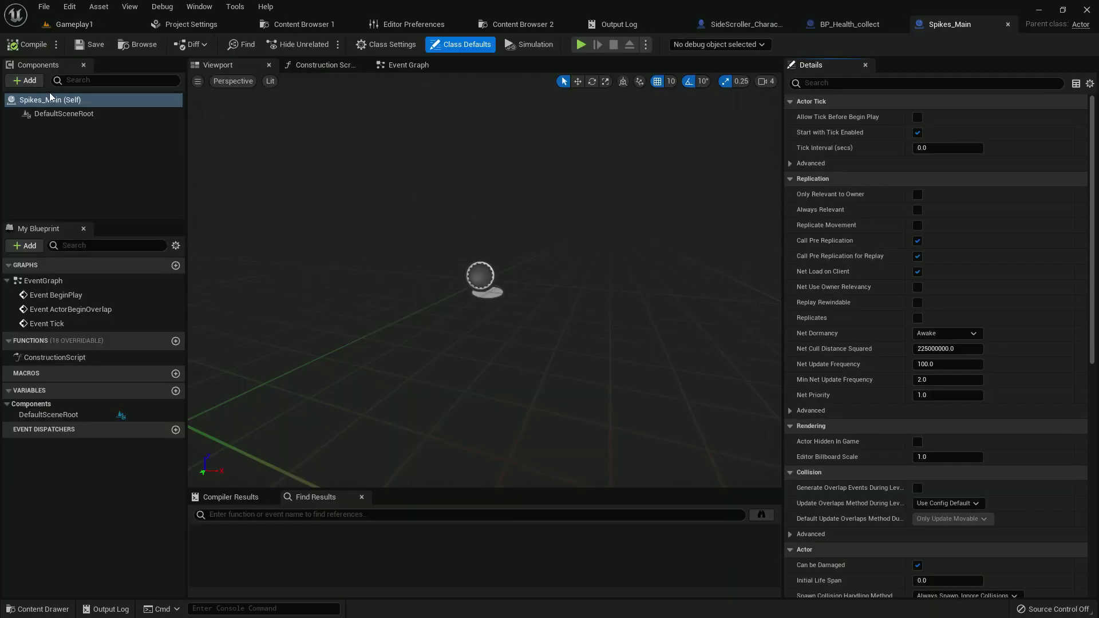
Add a Box Collision and a Static Mesh component named Spikes
{"action": "left_click", "coordinate": [28, 83]}
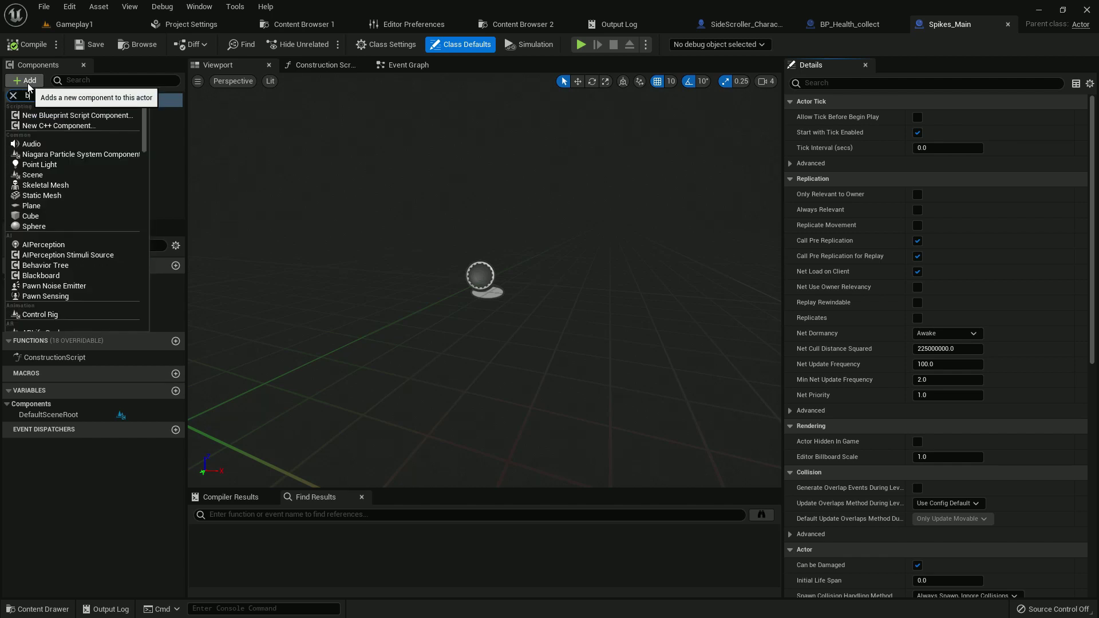
{"action": "type", "text": "box"}
{"action": "left_click", "coordinate": [79, 115]}
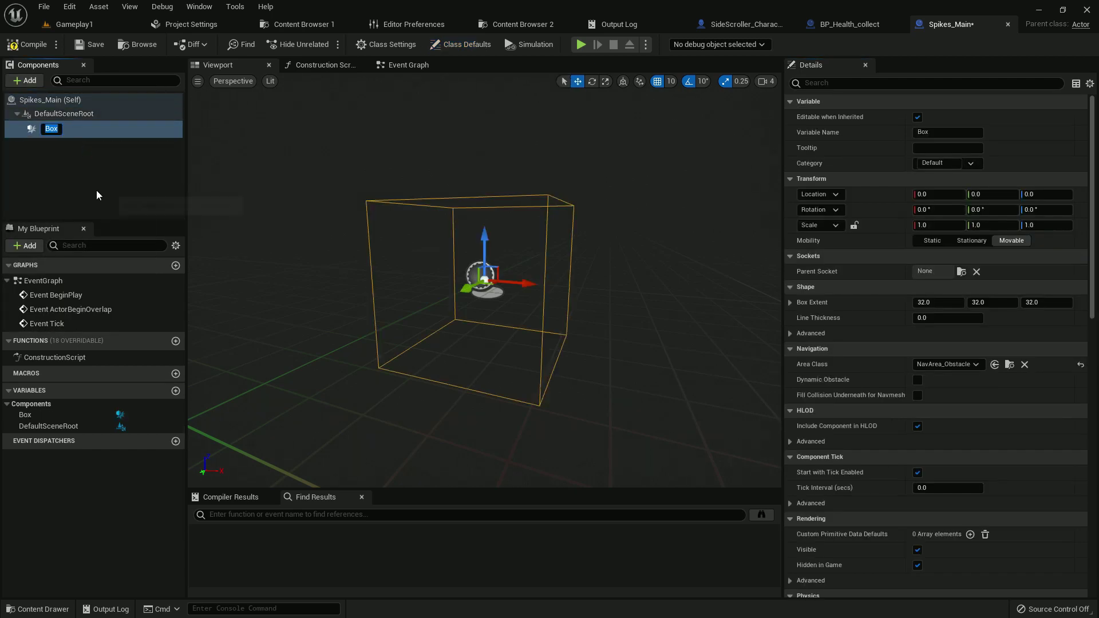
{"action": "left_click", "coordinate": [94, 185]}
{"action": "left_click", "coordinate": [17, 84]}
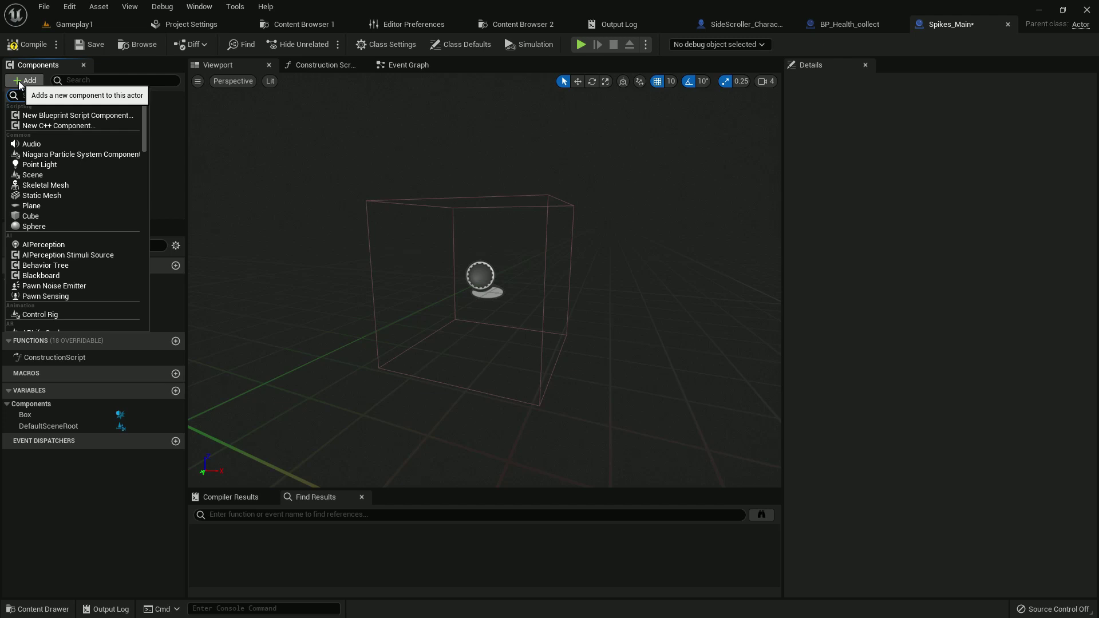
{"action": "type", "text": "static"}
{"action": "left_click", "coordinate": [52, 135]}
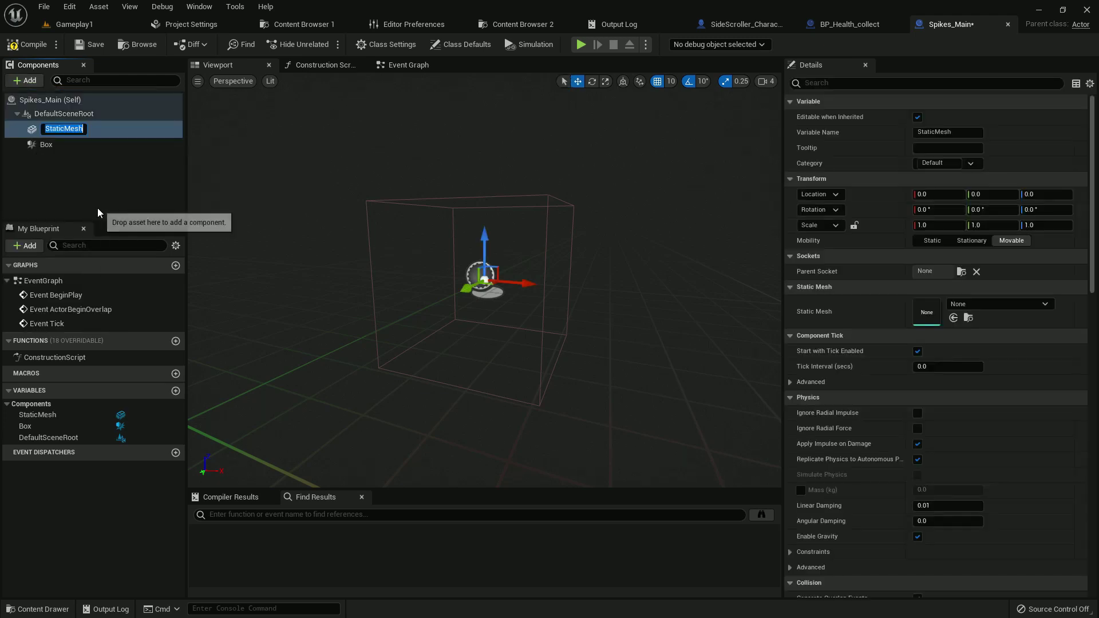
{"action": "type", "text": "Sp"}
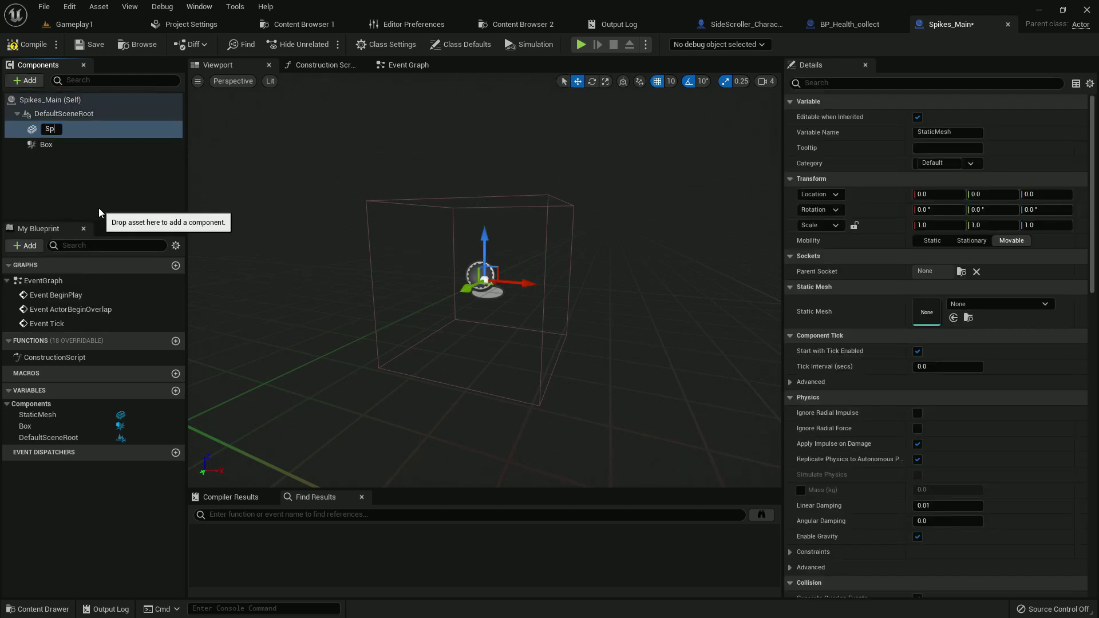
{"action": "type", "text": "ikes"}
{"action": "key", "text": "Return"}
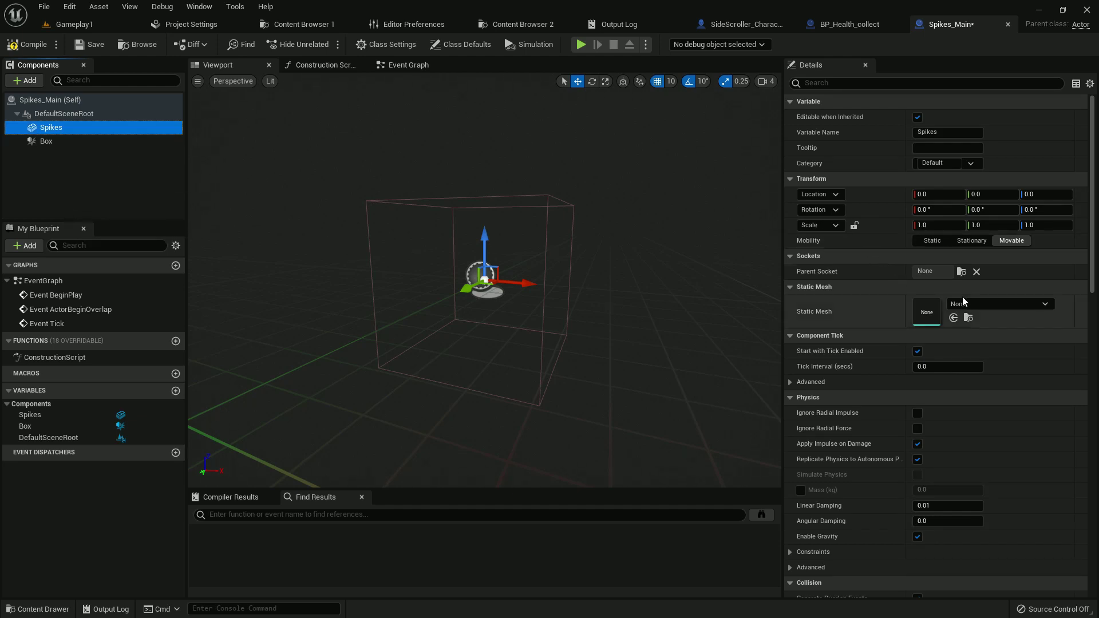
Give Spikes the SM_Spike_3 mesh, rotation X 90, location Y -44, Z 6
{"action": "left_click", "coordinate": [969, 310]}
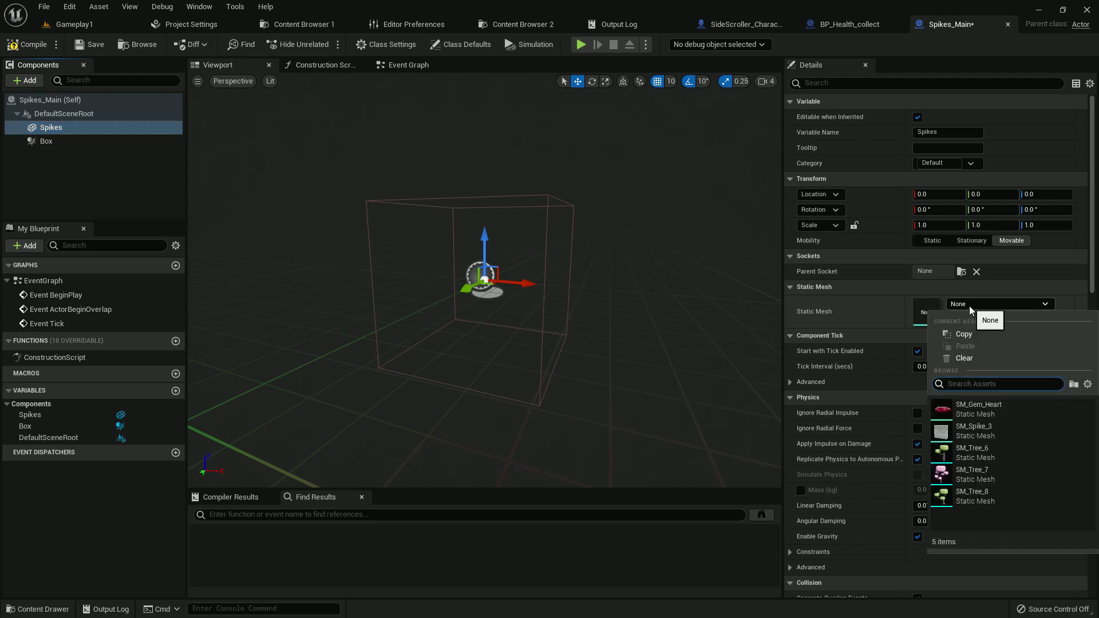
{"action": "type", "text": "sm"}
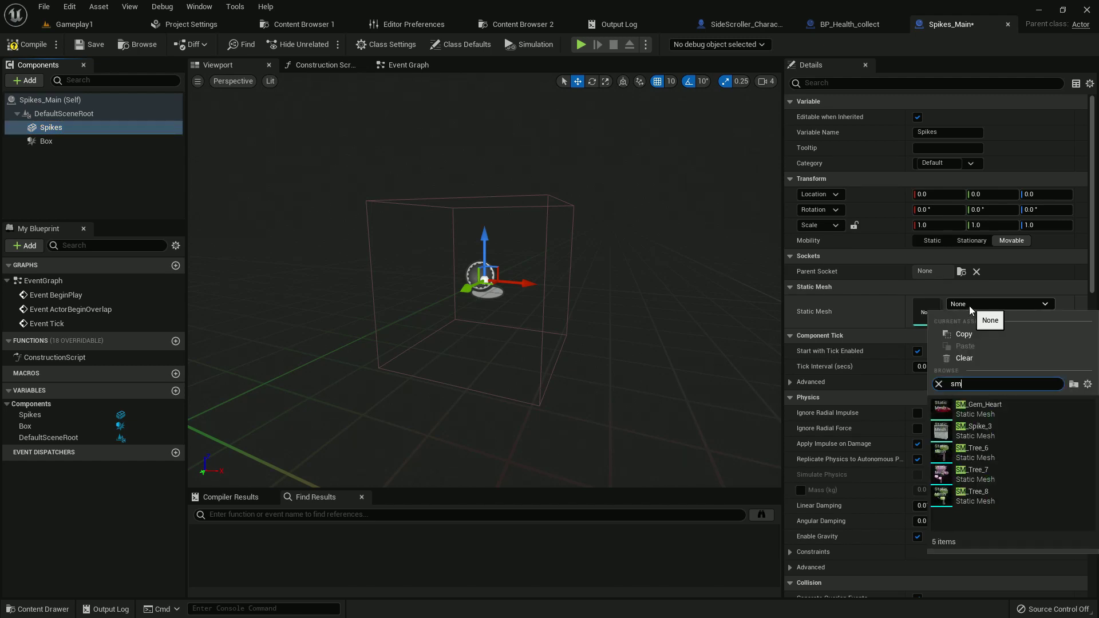
{"action": "left_click", "coordinate": [970, 430]}
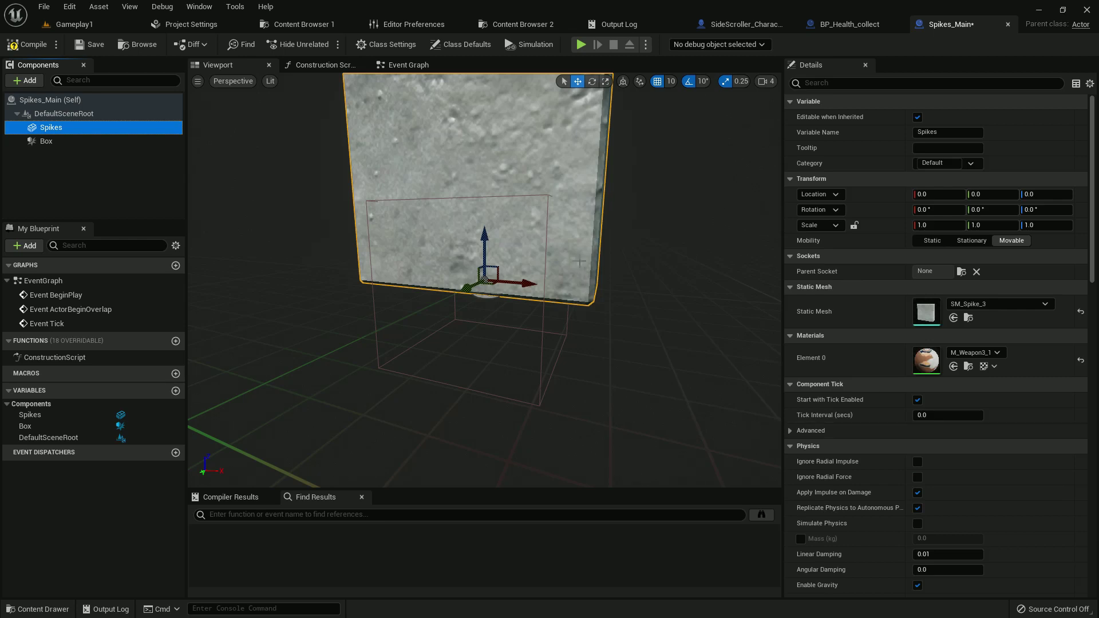
{"action": "scroll", "coordinate": [579, 261], "scroll_direction": "down", "scroll_amount": 5}
{"action": "left_click_drag", "start_coordinate": [579, 262], "coordinate": [532, 283], "text": "alt"}
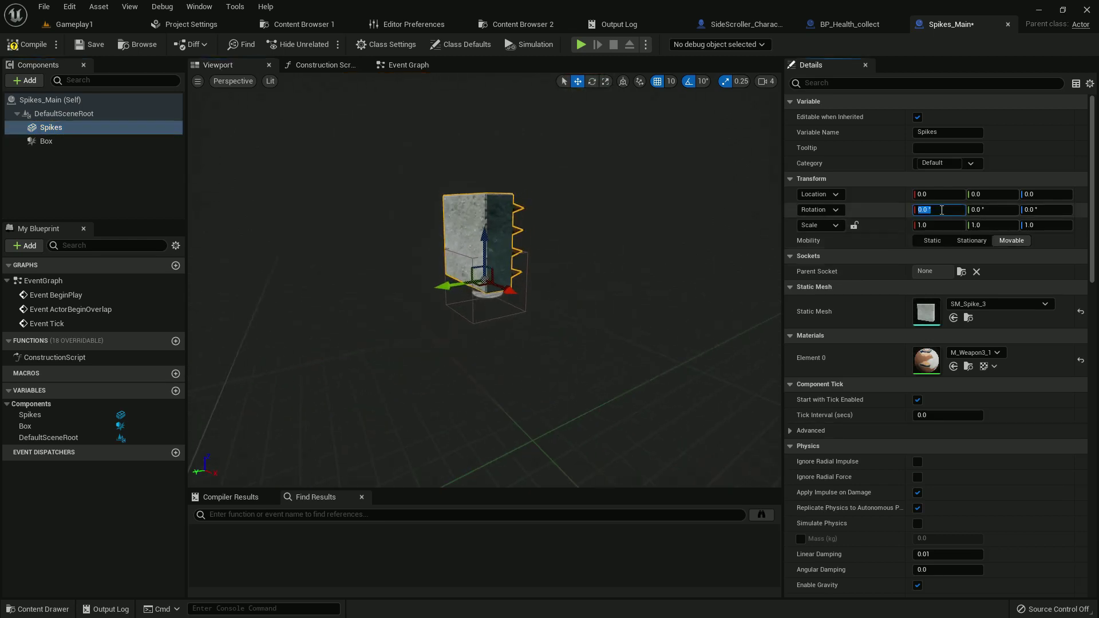
{"action": "left_click", "coordinate": [939, 210]}
{"action": "type", "text": "90"}
{"action": "key", "text": "Return"}
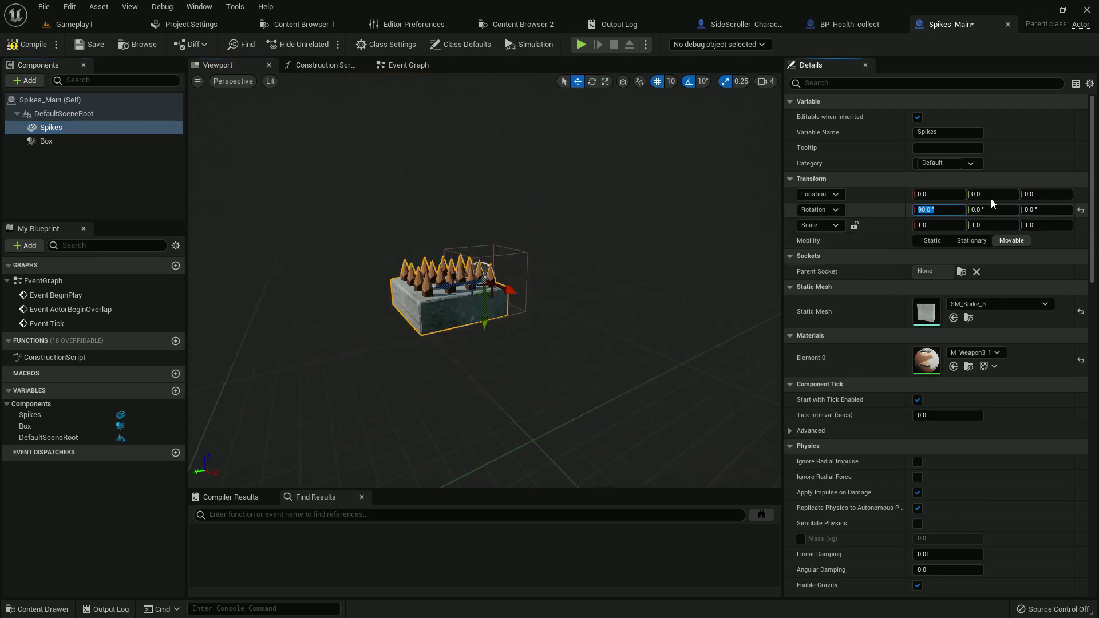
{"action": "type", "text": "-44"}
{"action": "key", "text": "Return"}
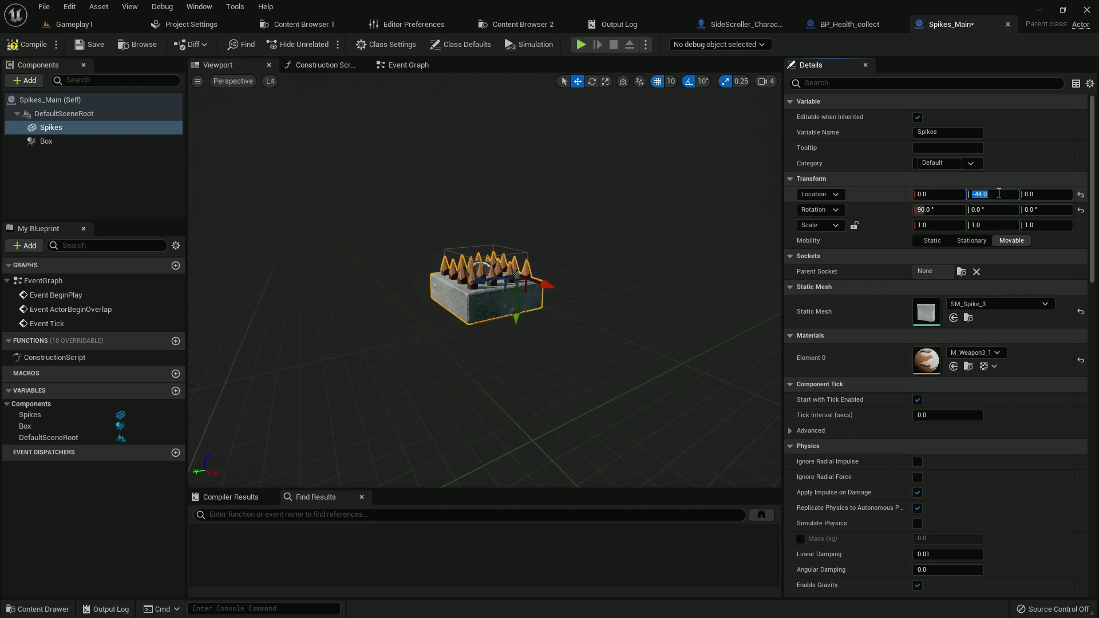
{"action": "left_click", "coordinate": [1044, 195]}
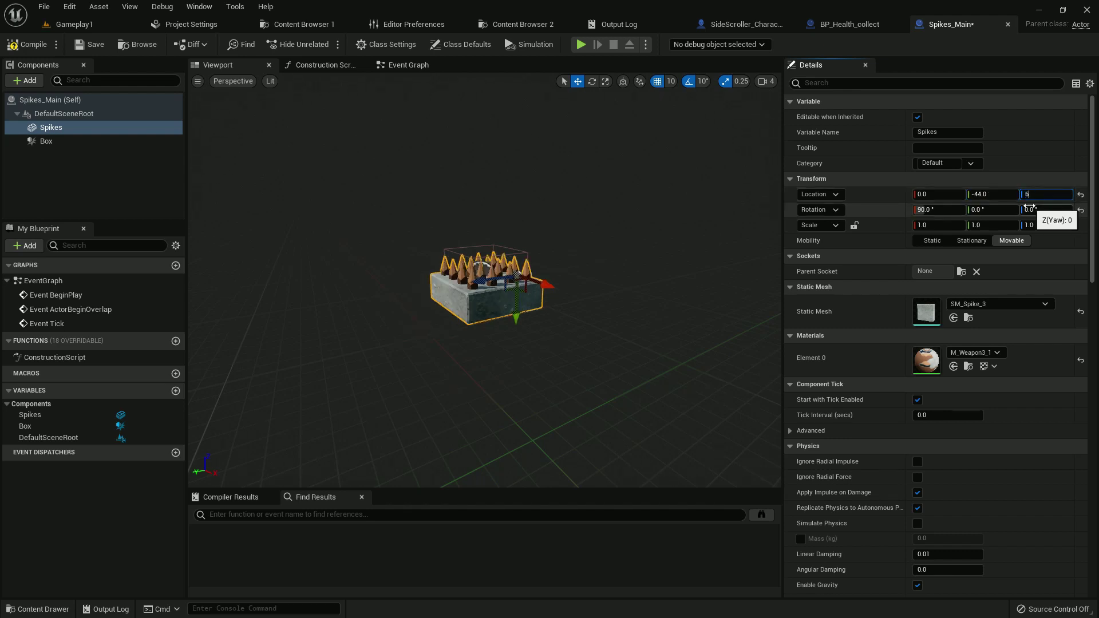
{"action": "type", "text": "6"}
{"action": "key", "text": "Return"}
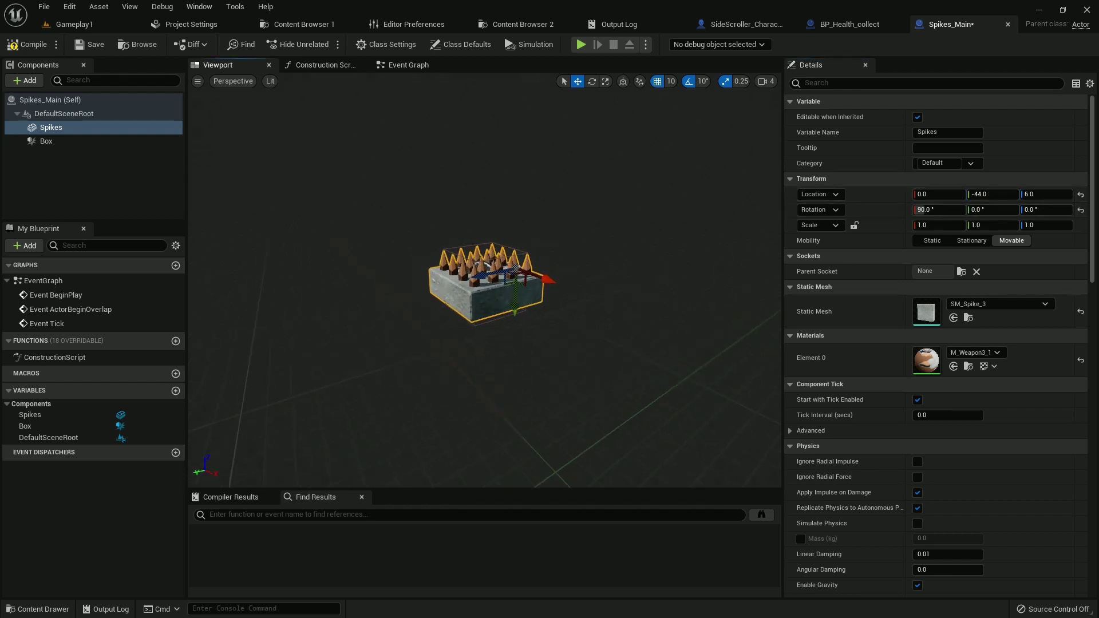
{"action": "scroll", "coordinate": [699, 331], "scroll_direction": "up", "scroll_amount": 1}
{"action": "scroll", "coordinate": [926, 386], "scroll_direction": "down", "scroll_amount": 3}
{"action": "scroll", "coordinate": [927, 386], "scroll_direction": "down", "scroll_amount": 5}
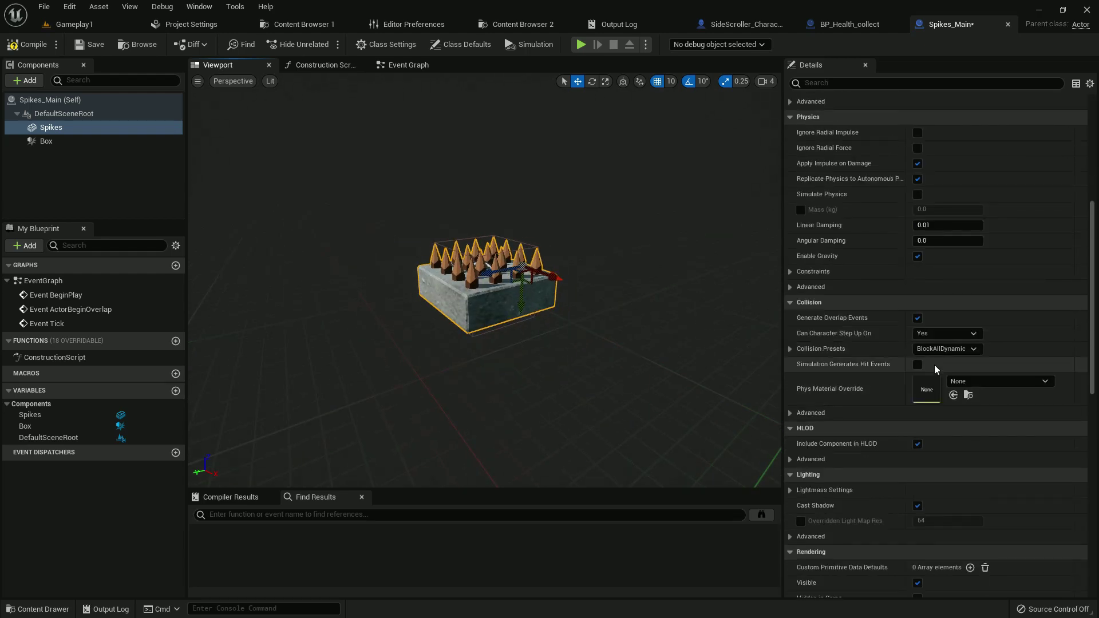
Set the Spikes collision preset to NoCollision and save Spikes_Main
{"action": "left_click", "coordinate": [940, 348]}
{"action": "left_click", "coordinate": [944, 382]}
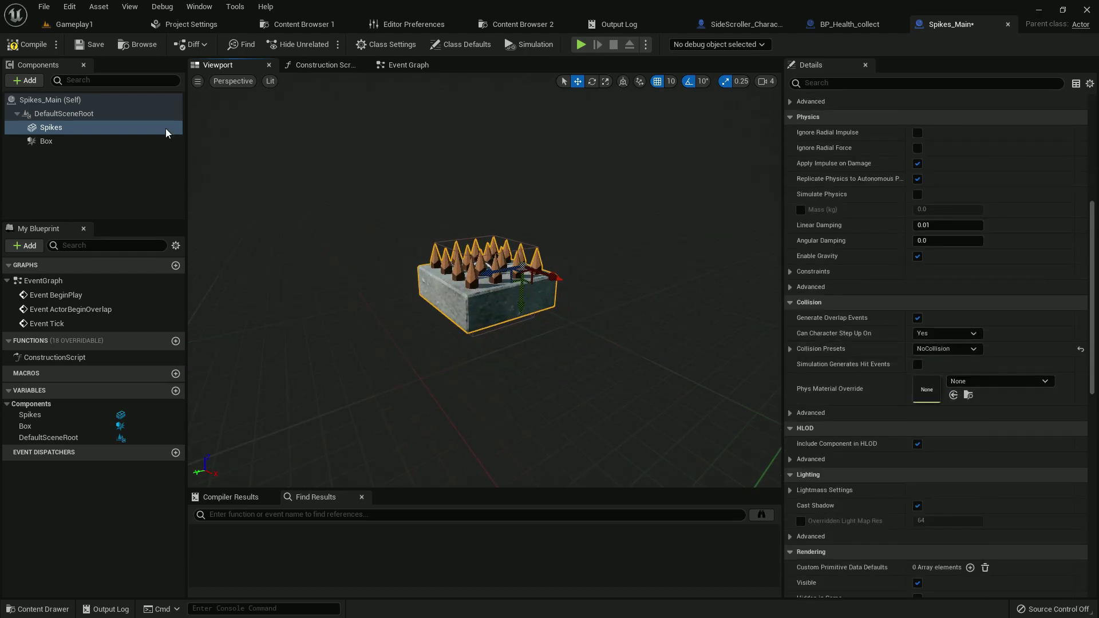
{"action": "left_click", "coordinate": [92, 45]}
Set the BP_Health_collect health Box to NoCollision and save it
{"action": "left_click", "coordinate": [862, 25]}
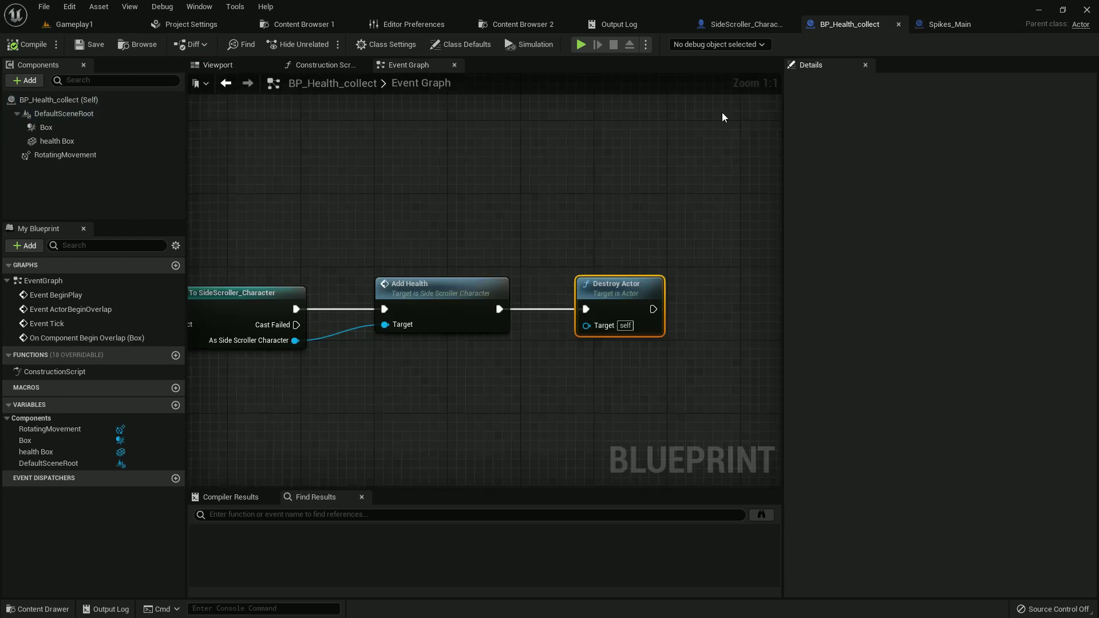
{"action": "left_click", "coordinate": [228, 66]}
{"action": "left_click", "coordinate": [470, 275]}
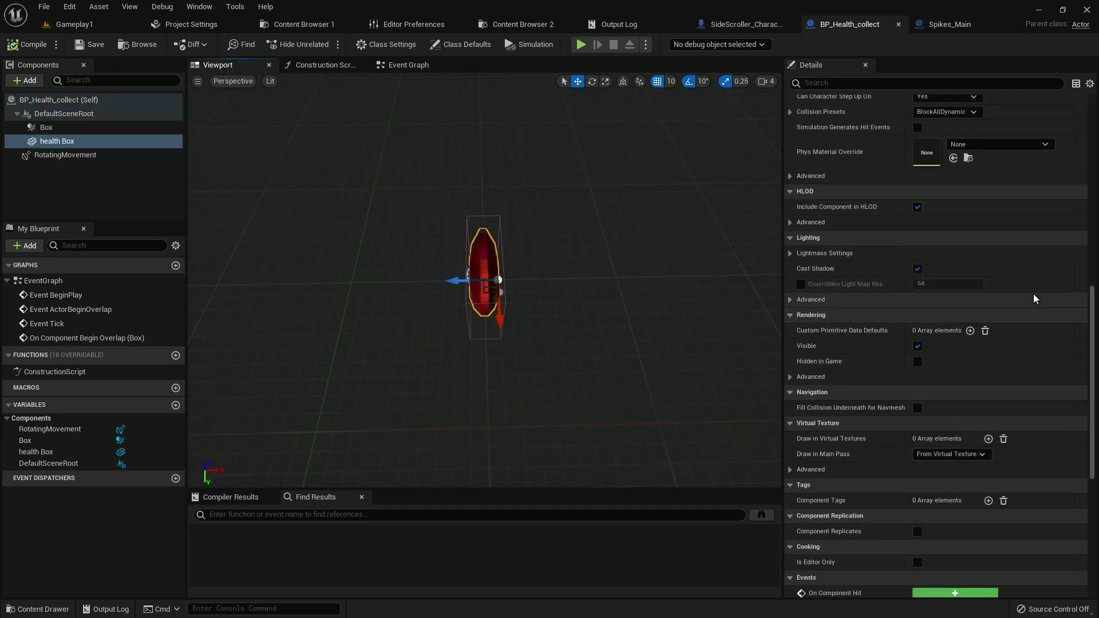
{"action": "scroll", "coordinate": [916, 273], "scroll_direction": "down", "scroll_amount": 5}
{"action": "scroll", "coordinate": [915, 254], "scroll_direction": "down", "scroll_amount": 3}
{"action": "scroll", "coordinate": [994, 348], "scroll_direction": "up", "scroll_amount": 3}
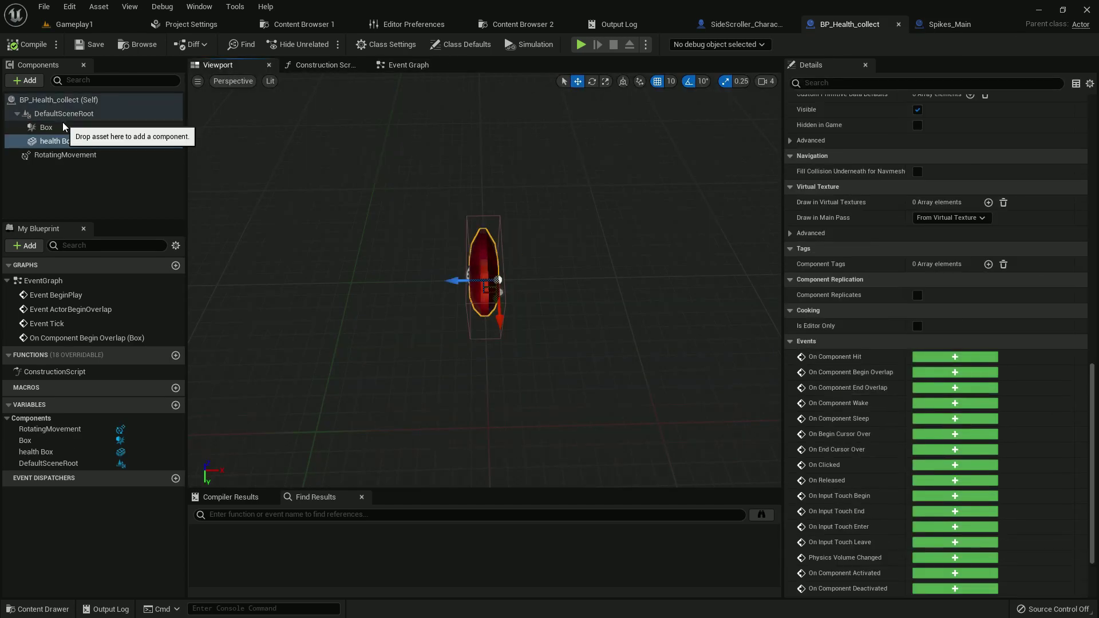
{"action": "scroll", "coordinate": [1011, 324], "scroll_direction": "down", "scroll_amount": 3}
{"action": "scroll", "coordinate": [1012, 323], "scroll_direction": "up", "scroll_amount": 4}
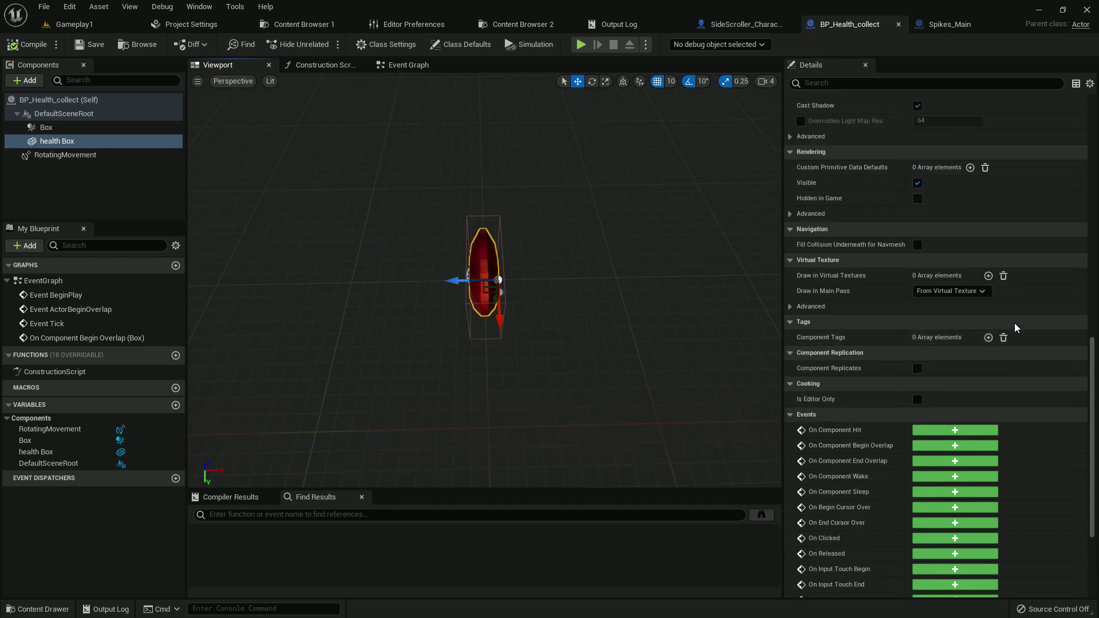
{"action": "scroll", "coordinate": [1014, 320], "scroll_direction": "up", "scroll_amount": 4}
{"action": "scroll", "coordinate": [1013, 318], "scroll_direction": "up", "scroll_amount": 2}
{"action": "left_click", "coordinate": [944, 263]}
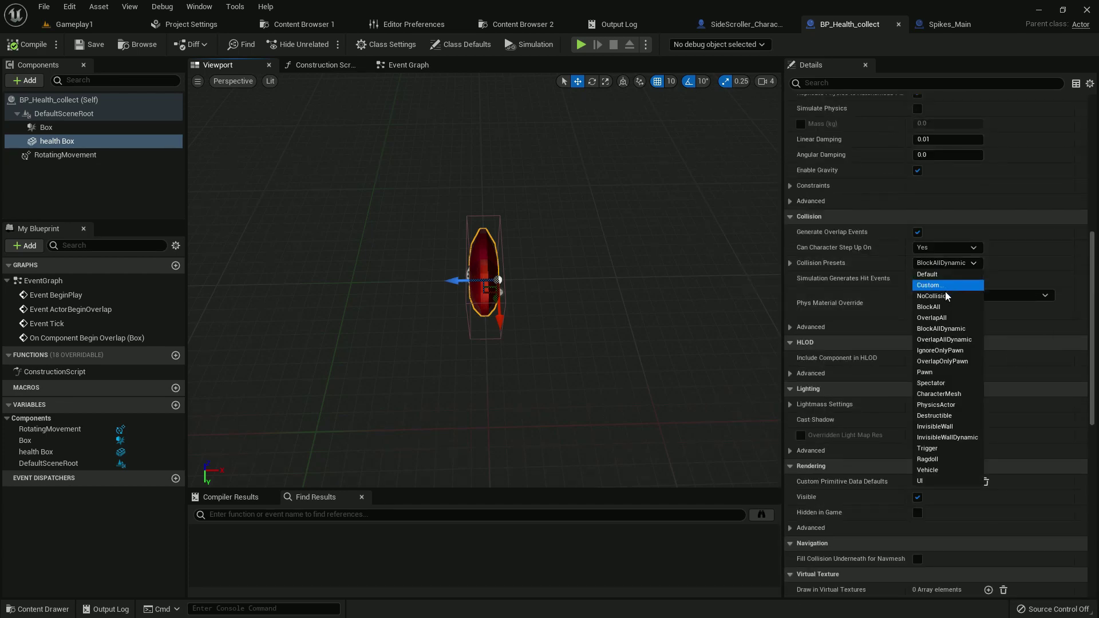
{"action": "left_click", "coordinate": [953, 295]}
{"action": "left_click", "coordinate": [32, 47]}
Rename the pickup Blueprint to BP_Health_Box and return to Spikes_Main
{"action": "left_click", "coordinate": [90, 43]}
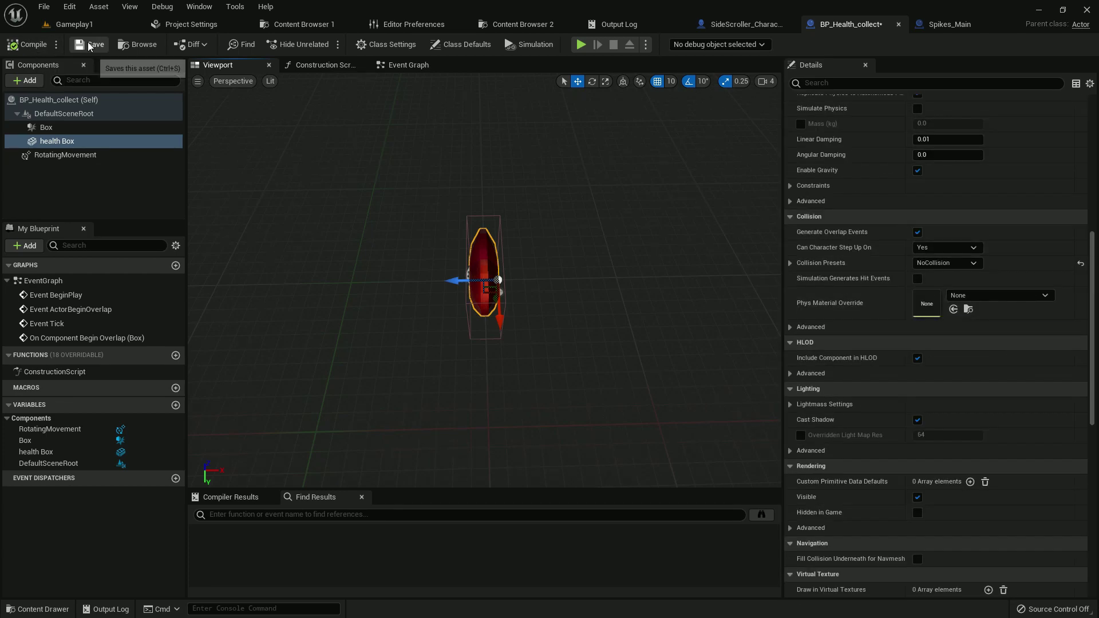
{"action": "left_click", "coordinate": [137, 44]}
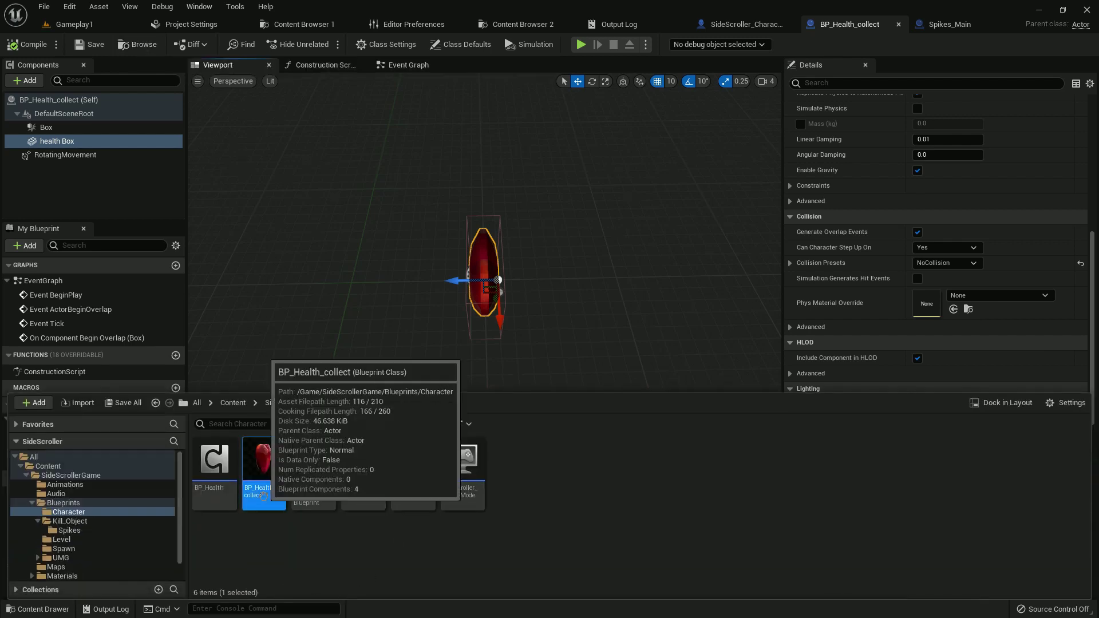
{"action": "left_click", "coordinate": [264, 493]}
{"action": "type", "text": "ealth_Box"}
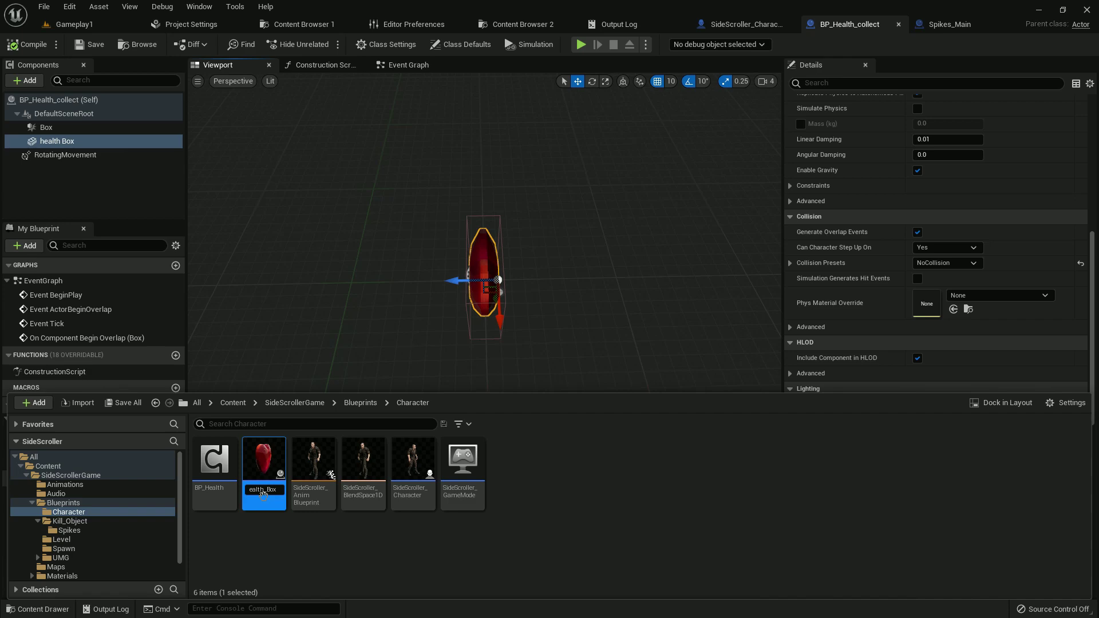
{"action": "key", "text": "Return"}
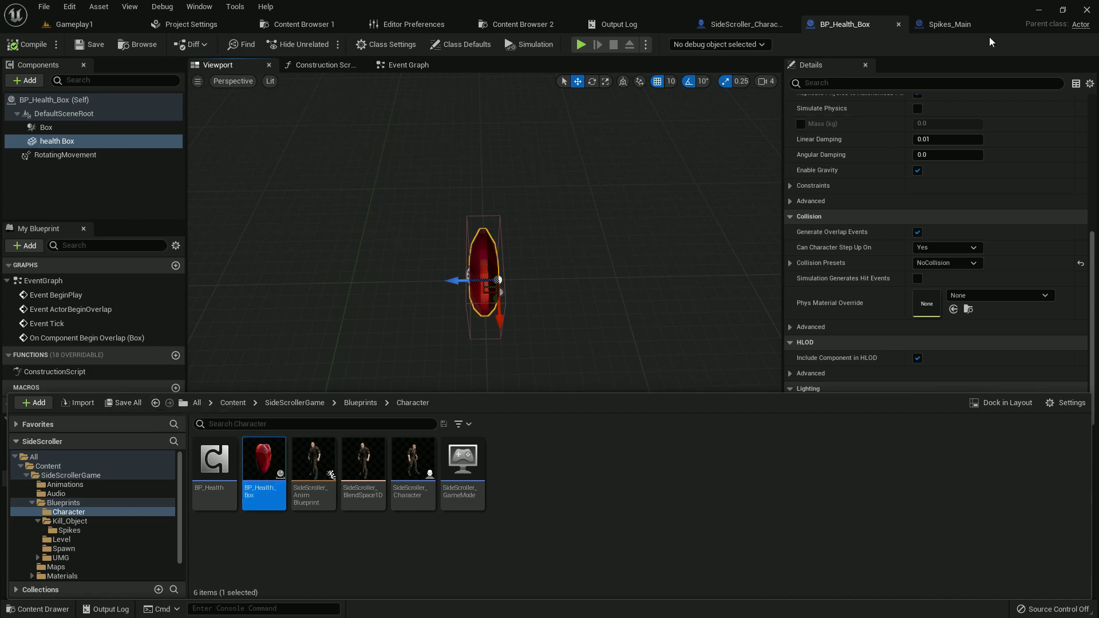
{"action": "left_click", "coordinate": [955, 23]}
Add a Box begin-overlap event that casts Other Actor to SideScroller_Character
{"action": "left_click", "coordinate": [413, 67]}
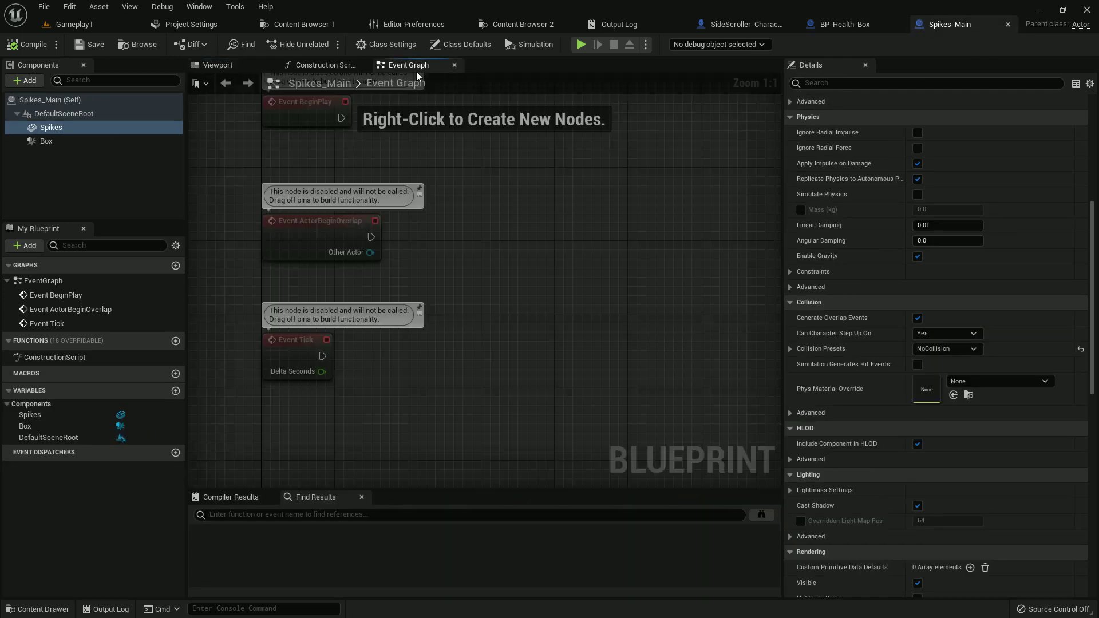
{"action": "left_click", "coordinate": [52, 141]}
{"action": "scroll", "coordinate": [987, 419], "scroll_direction": "down", "scroll_amount": 5}
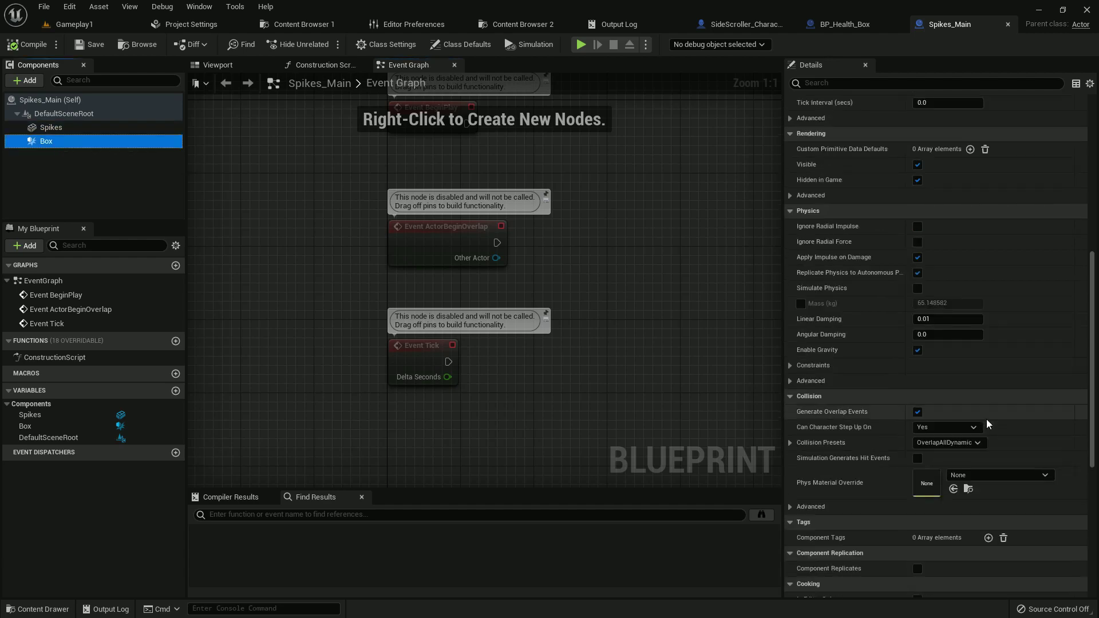
{"action": "scroll", "coordinate": [986, 418], "scroll_direction": "down", "scroll_amount": 5}
{"action": "left_click", "coordinate": [954, 461]}
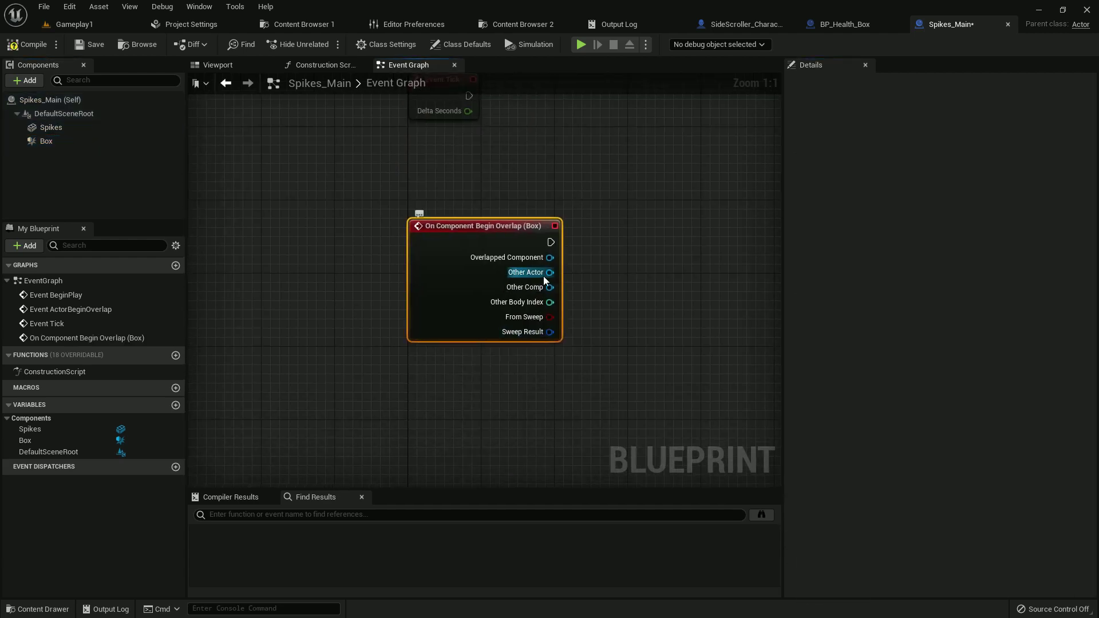
{"action": "left_click_drag", "start_coordinate": [550, 273], "coordinate": [637, 317]}
{"action": "type", "text": "cast to "}
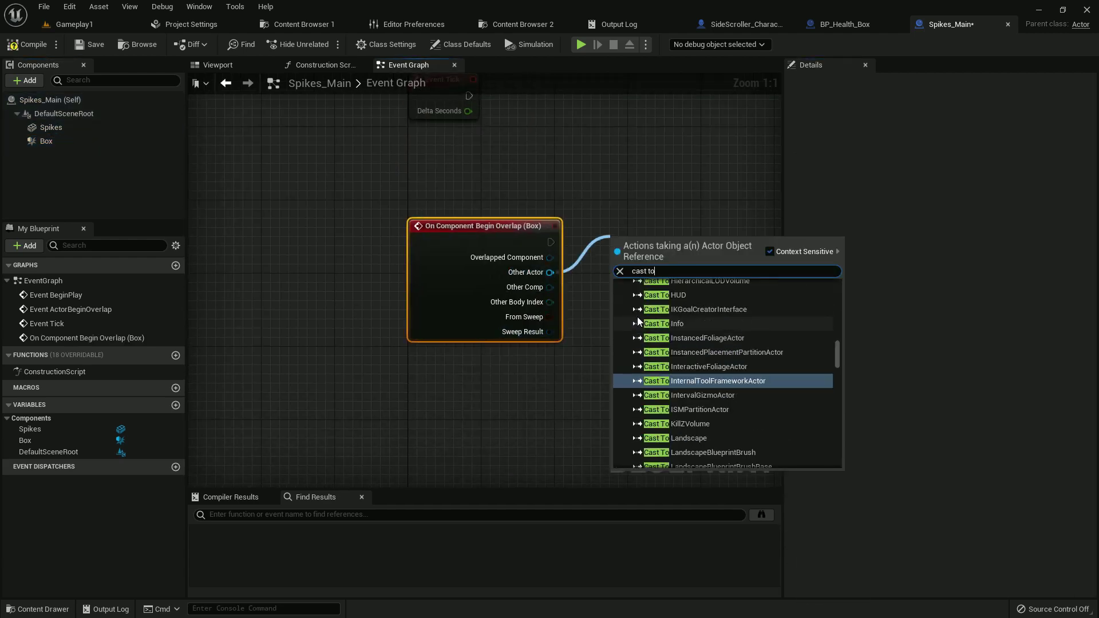
{"action": "type", "text": "side"}
{"action": "left_click", "coordinate": [653, 306]}
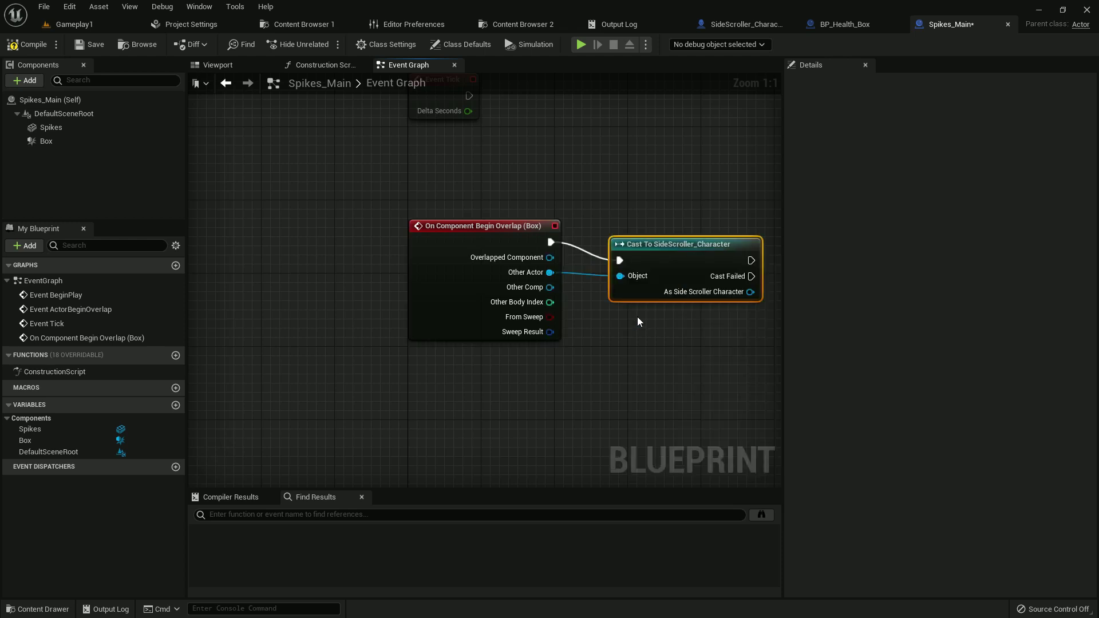
{"action": "right_click_drag", "start_coordinate": [638, 319], "coordinate": [494, 299]}
{"action": "left_click_drag", "start_coordinate": [494, 298], "coordinate": [494, 280]}
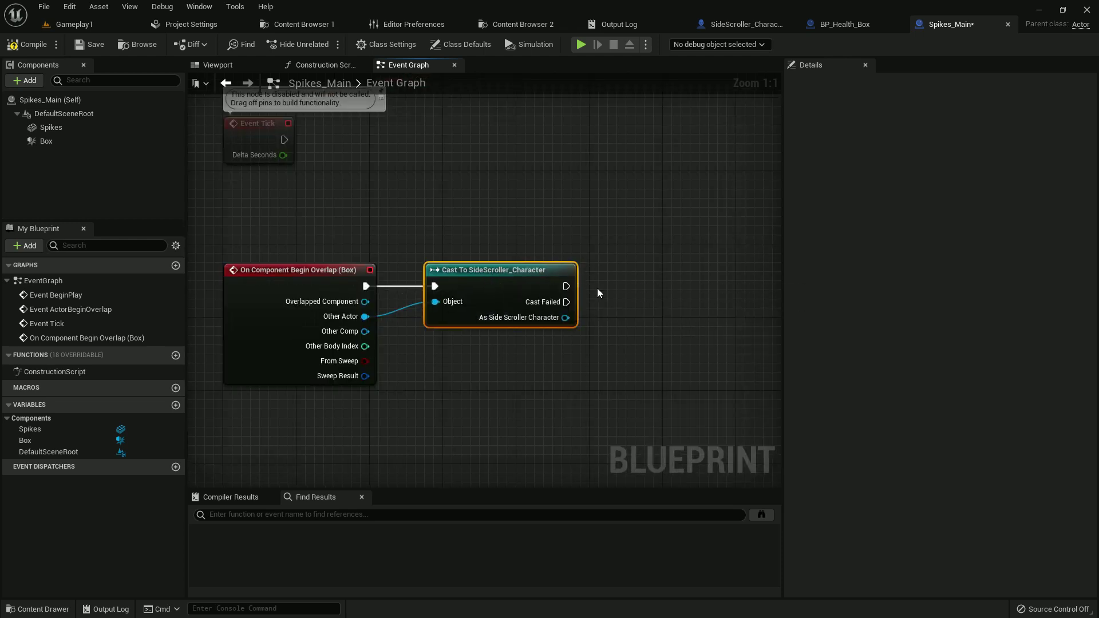
Call Player Damage on the cast character, then go back to Gameplay1
{"action": "left_click_drag", "start_coordinate": [565, 317], "coordinate": [641, 290]}
{"action": "type", "text": "damage"}
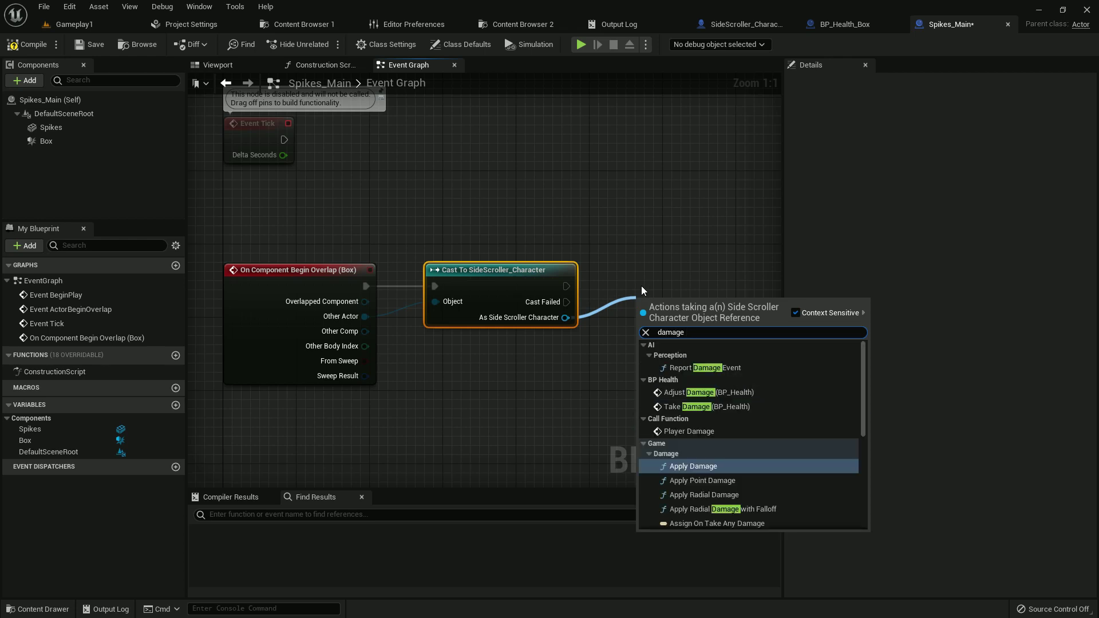
{"action": "key", "text": "Return"}
{"action": "left_click_drag", "start_coordinate": [683, 313], "coordinate": [684, 266]}
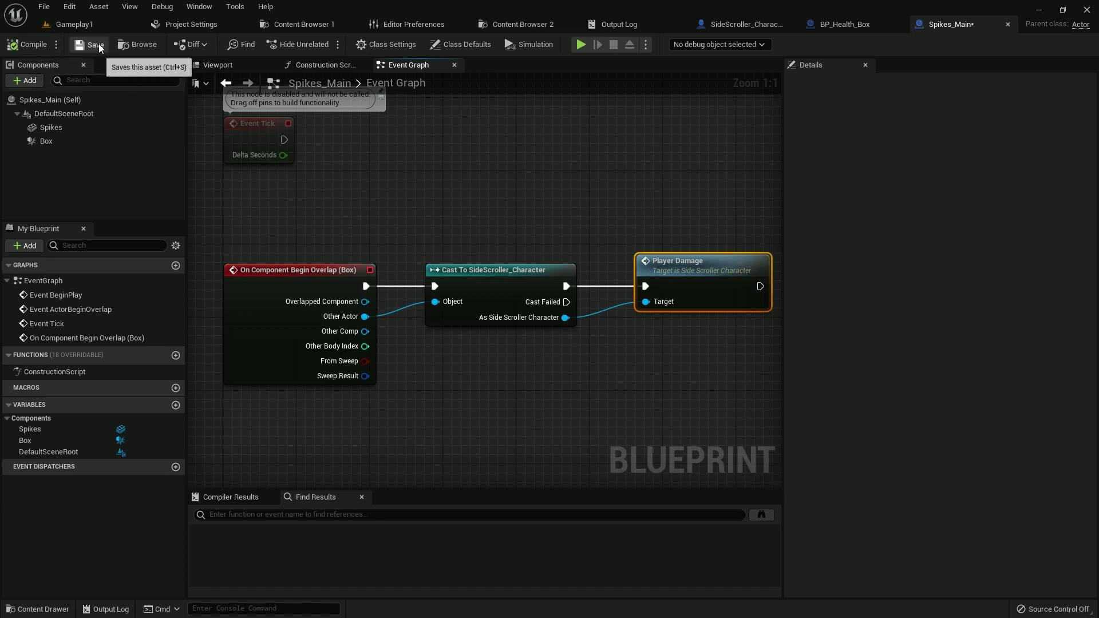
{"action": "left_click", "coordinate": [61, 24]}
{"action": "key", "text": "ctrl+space"}
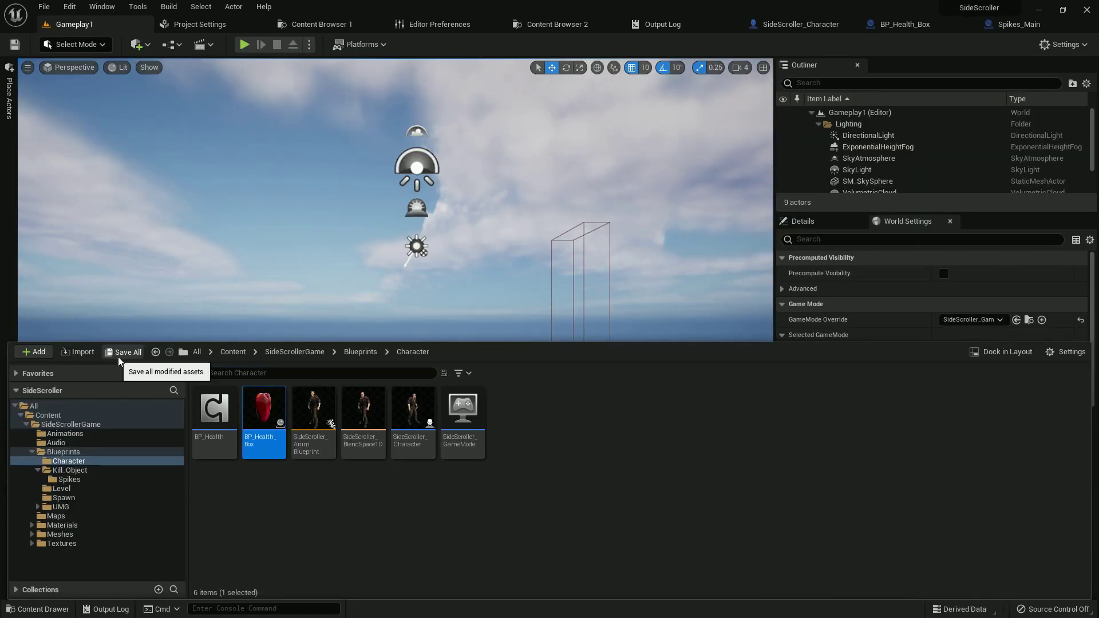
Create a child Blueprint Spikes_1 from Spikes_Main in the Spikes folder
{"action": "left_click", "coordinate": [485, 424]}
{"action": "key", "text": "ctrl+space"}
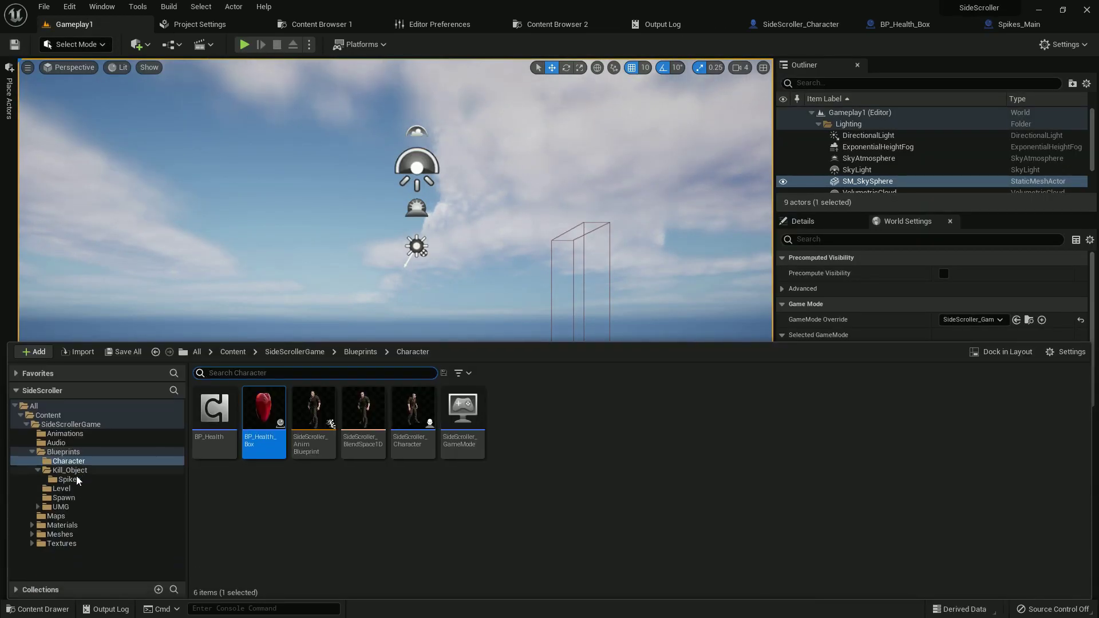
{"action": "left_click", "coordinate": [82, 479]}
{"action": "right_click", "coordinate": [222, 421]}
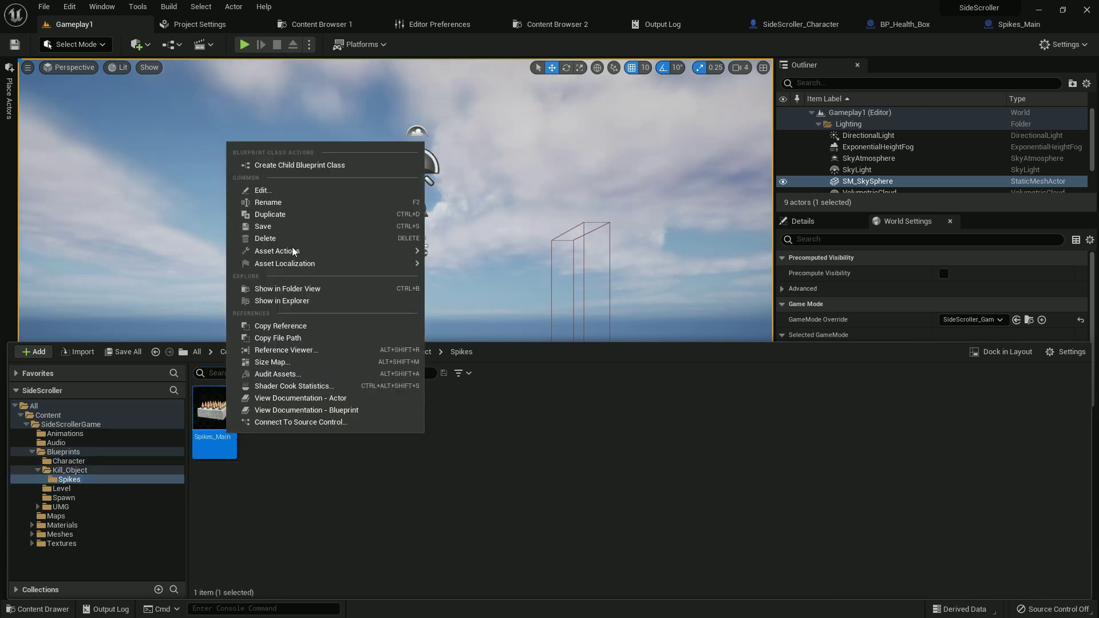
{"action": "left_click", "coordinate": [293, 174]}
{"action": "type", "text": "Spikes_1"}
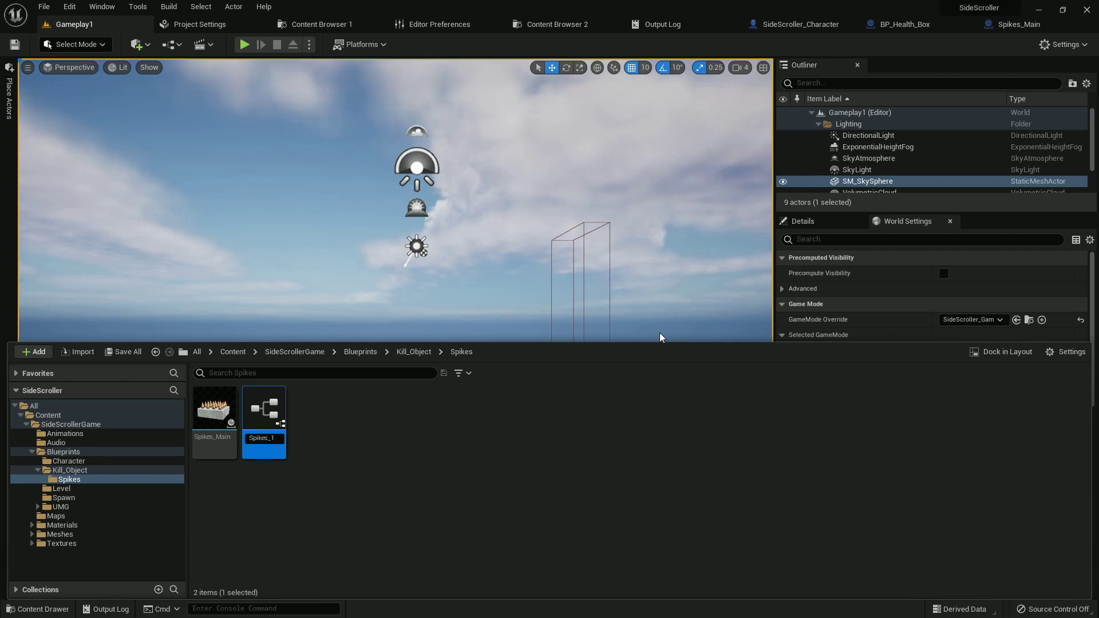
{"action": "key", "text": "Return"}
Duplicate the child Blueprint into Spikes_2, Spikes_3 and Spikes_4
{"action": "left_click", "coordinate": [288, 491]}
{"action": "left_click", "coordinate": [215, 412]}
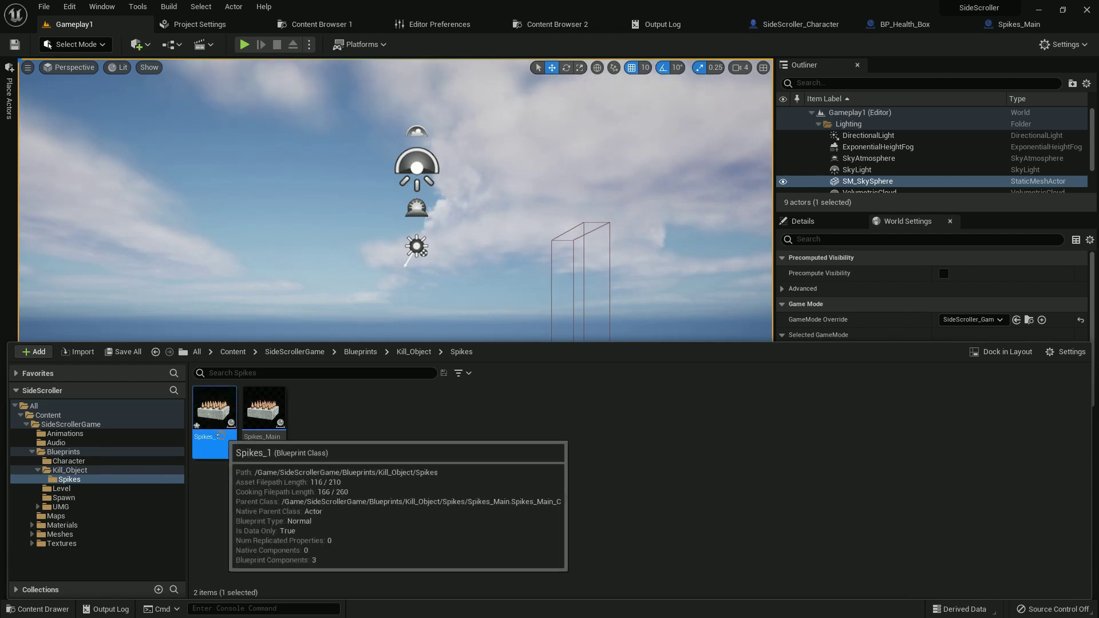
{"action": "key", "text": "ctrl+d"}
{"action": "key", "text": "Return"}
{"action": "key", "text": "ctrl+d"}
{"action": "key", "text": "Return"}
{"action": "key", "text": "ctrl+d"}
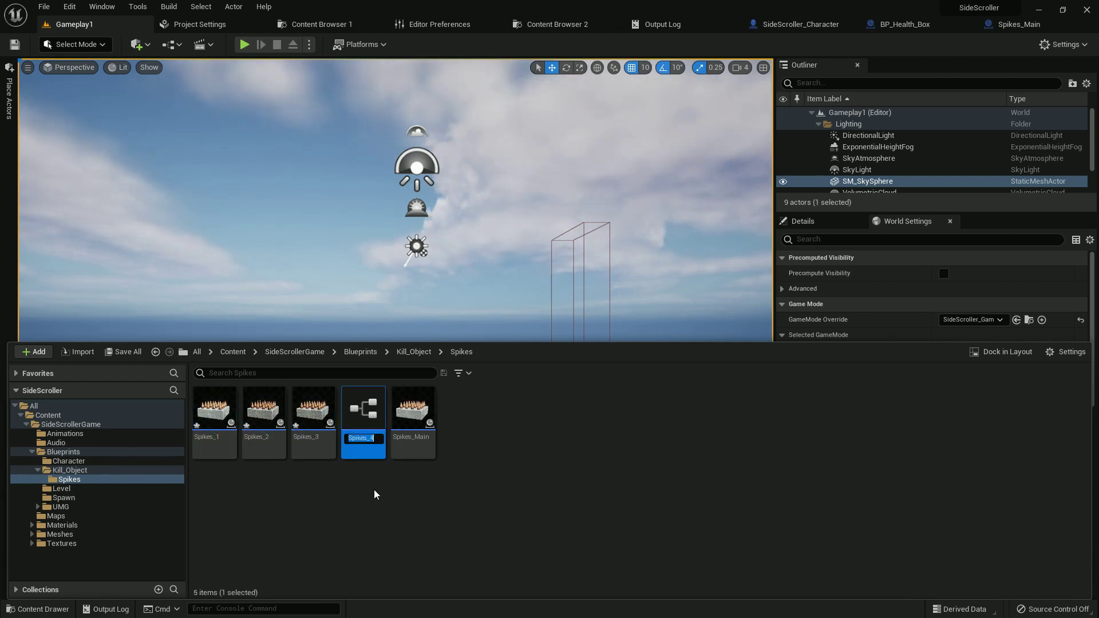
{"action": "key", "text": "Return"}
Save all new Blueprints and open Spikes_2
{"action": "left_click", "coordinate": [132, 357]}
{"action": "left_click", "coordinate": [641, 441]}
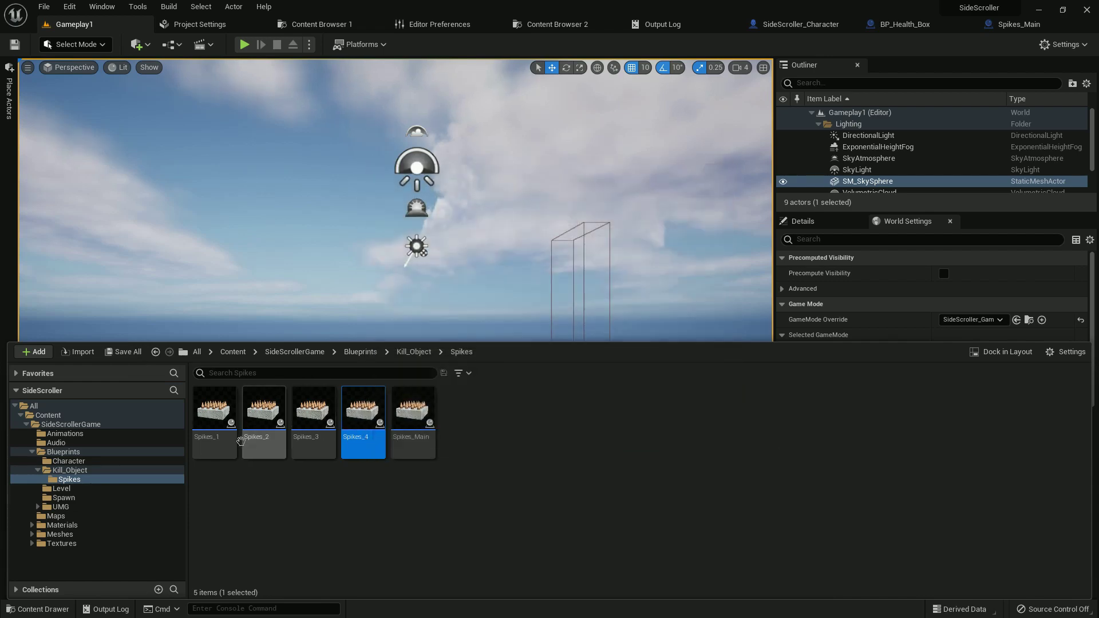
{"action": "left_click", "coordinate": [266, 427]}
{"action": "double_click", "coordinate": [266, 427]}
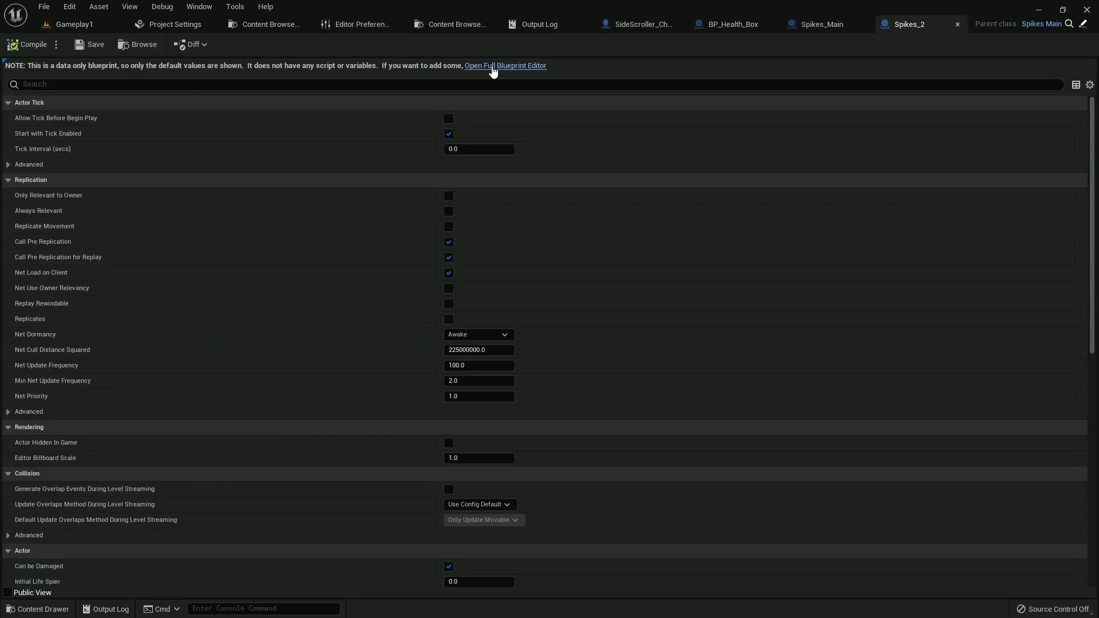
Apply material M_Weapon3_2 to the Spikes mesh in Spikes_2
{"action": "left_click", "coordinate": [493, 71]}
{"action": "left_click", "coordinate": [219, 64]}
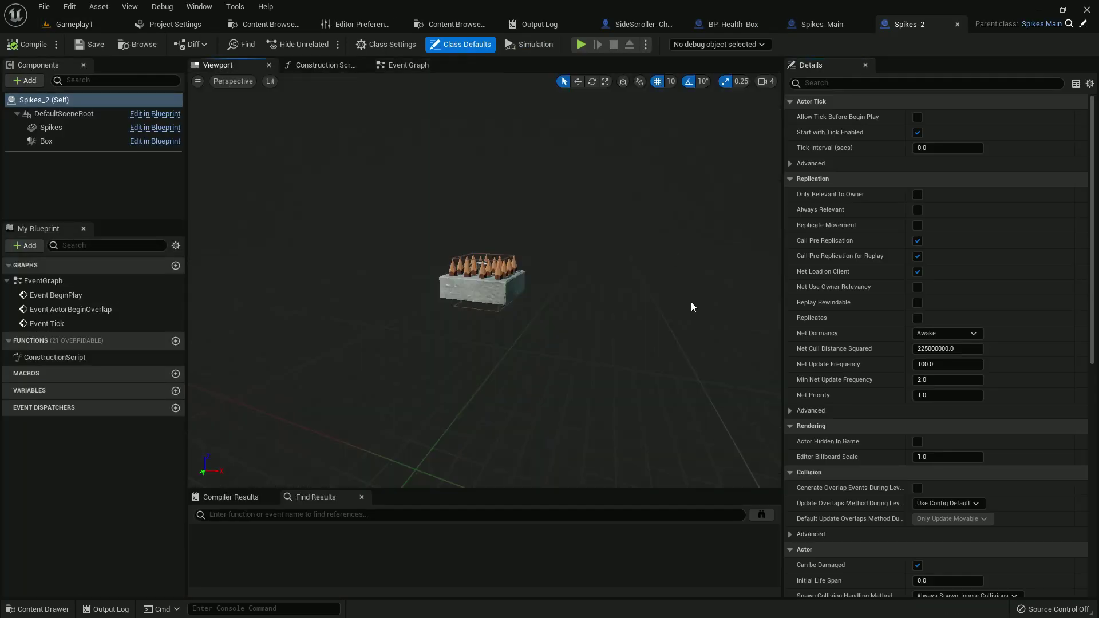
{"action": "left_click", "coordinate": [554, 288]}
{"action": "left_click", "coordinate": [971, 352]}
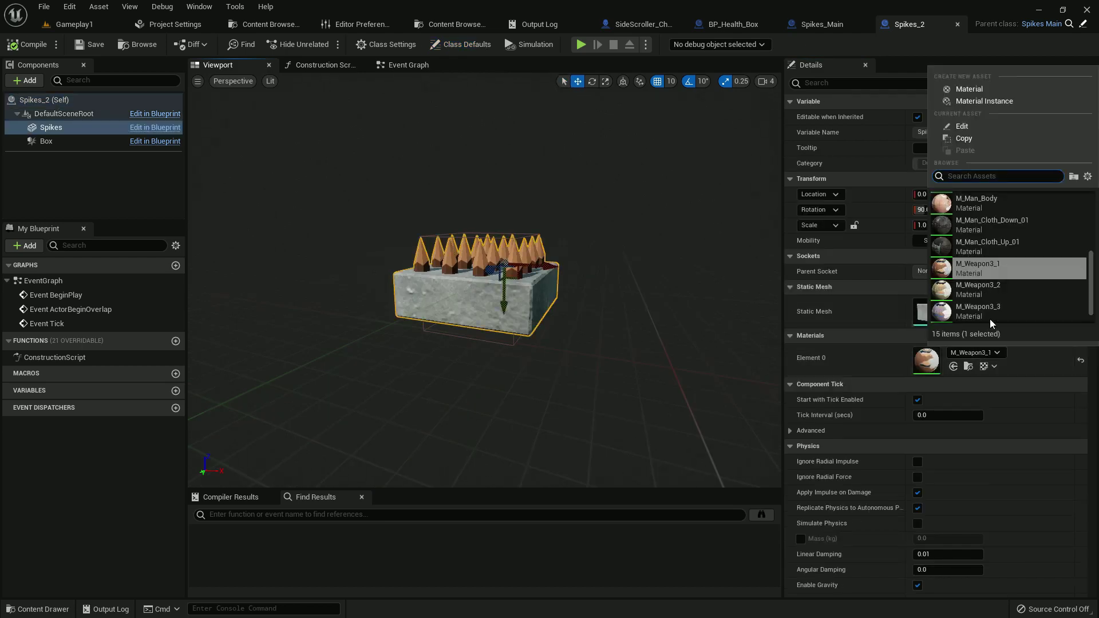
{"action": "left_click", "coordinate": [991, 286]}
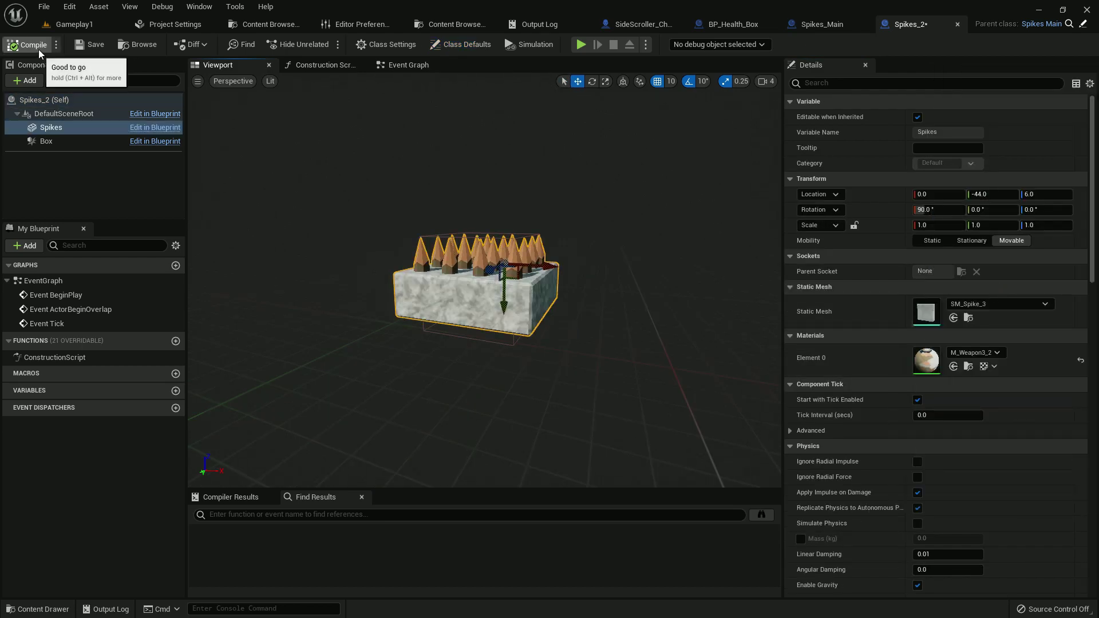
Give Spikes_3's Spikes mesh material M_Weapon3_3 and compile
{"action": "left_click", "coordinate": [137, 44]}
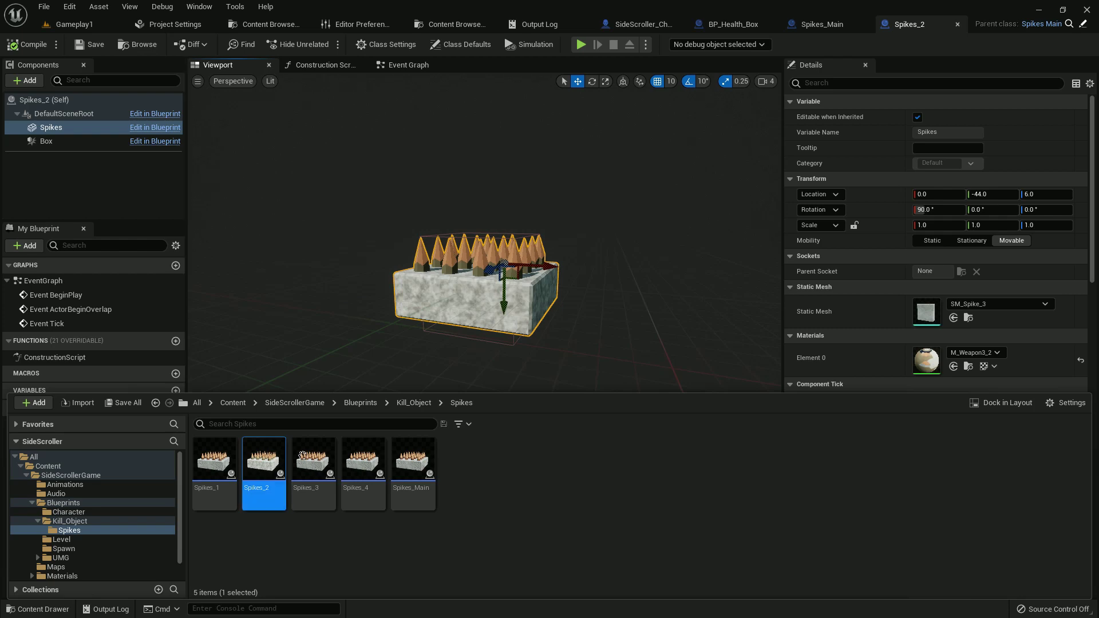
{"action": "left_click", "coordinate": [318, 463]}
{"action": "double_click", "coordinate": [325, 462]}
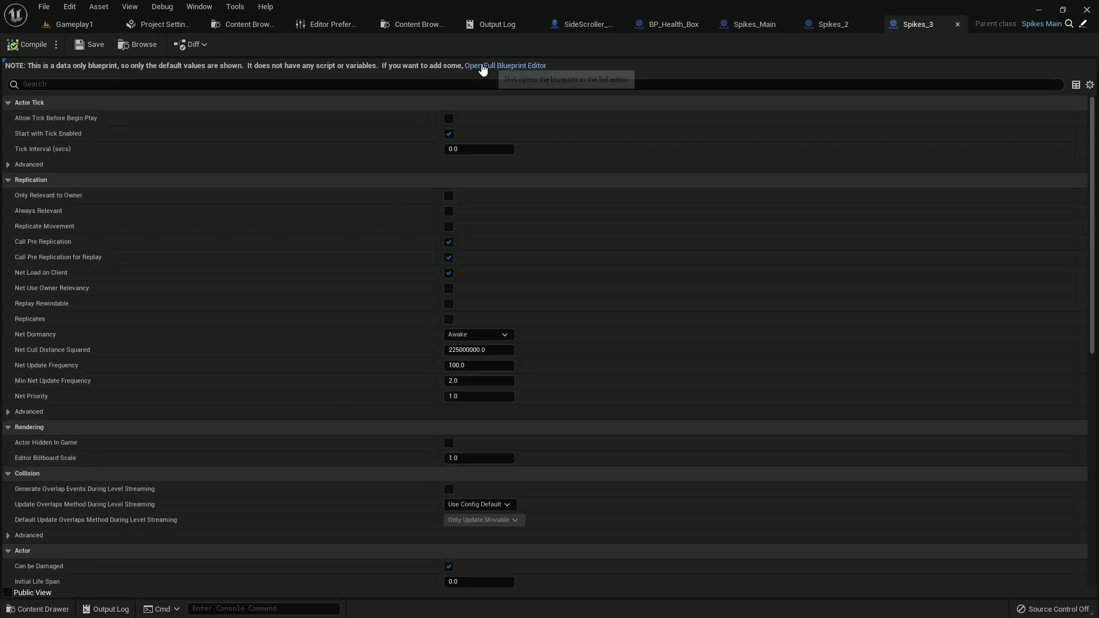
{"action": "left_click", "coordinate": [480, 69]}
{"action": "left_click", "coordinate": [218, 65]}
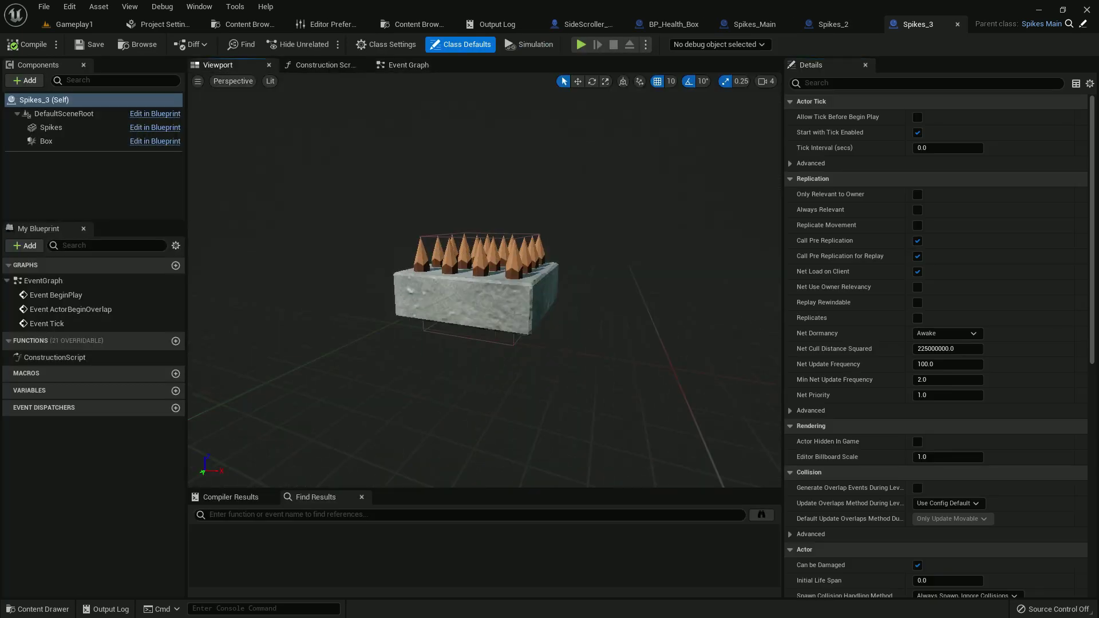
{"action": "left_click", "coordinate": [476, 292]}
{"action": "left_click", "coordinate": [968, 354]}
{"action": "left_click", "coordinate": [995, 315]}
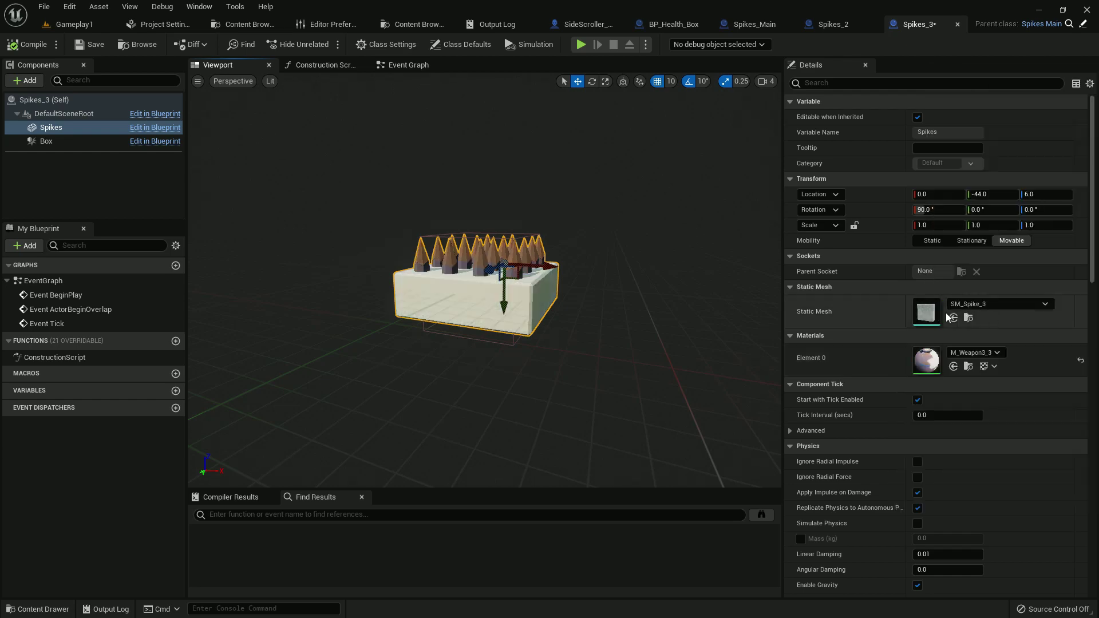
{"action": "left_click", "coordinate": [34, 44]}
Give Spikes_4's Spikes mesh material M_Weapon3_4, compile, and return to Gameplay1
{"action": "left_click", "coordinate": [138, 44]}
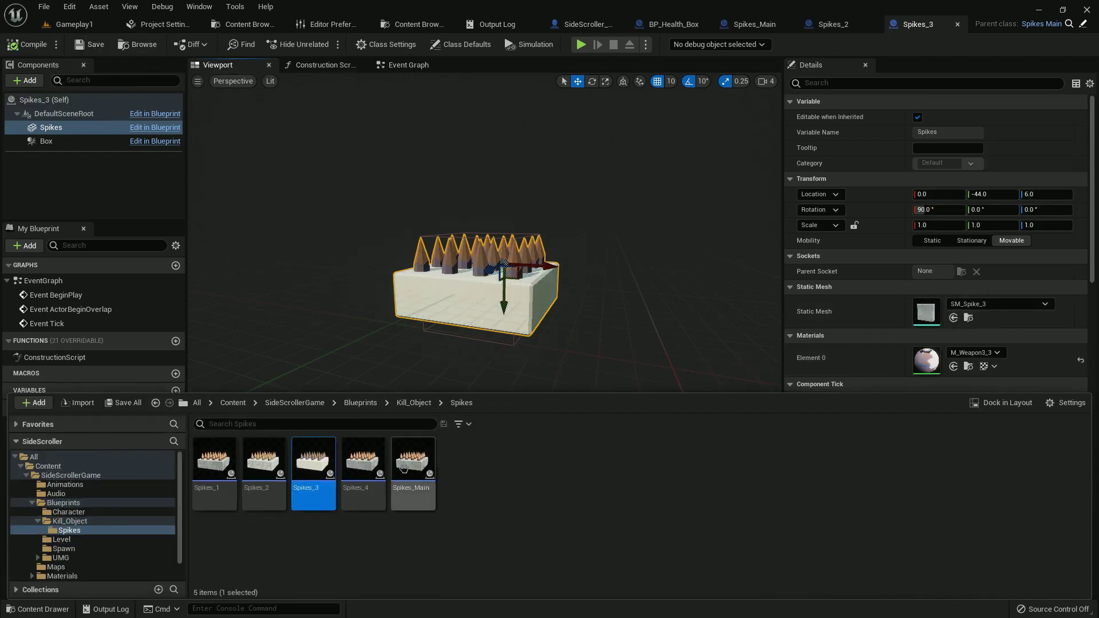
{"action": "double_click", "coordinate": [351, 464]}
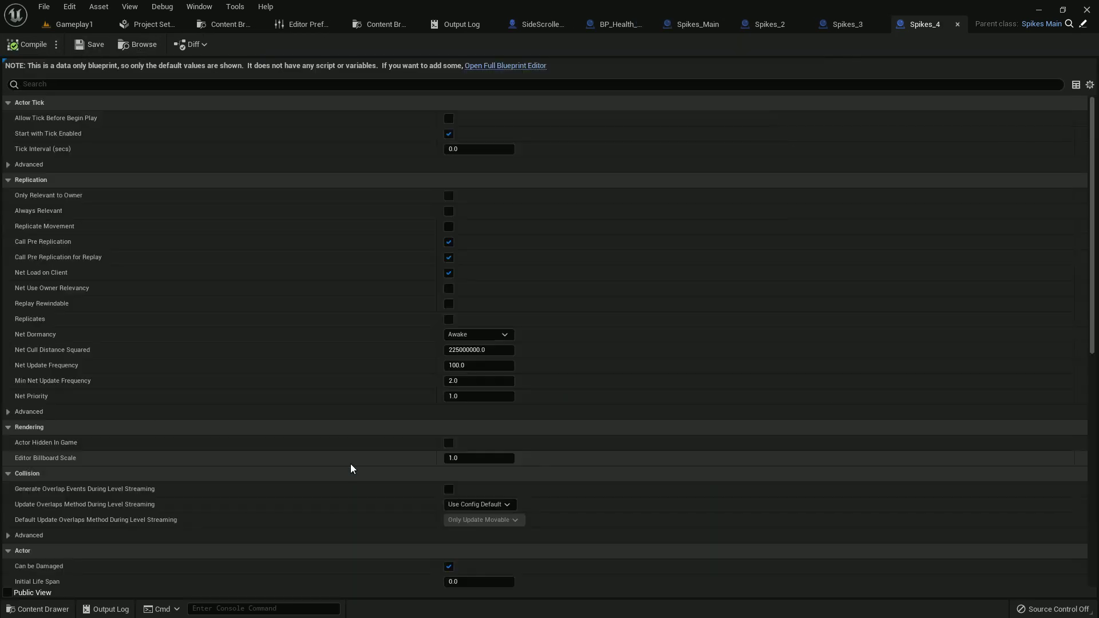
{"action": "left_click", "coordinate": [505, 66]}
{"action": "left_click", "coordinate": [217, 64]}
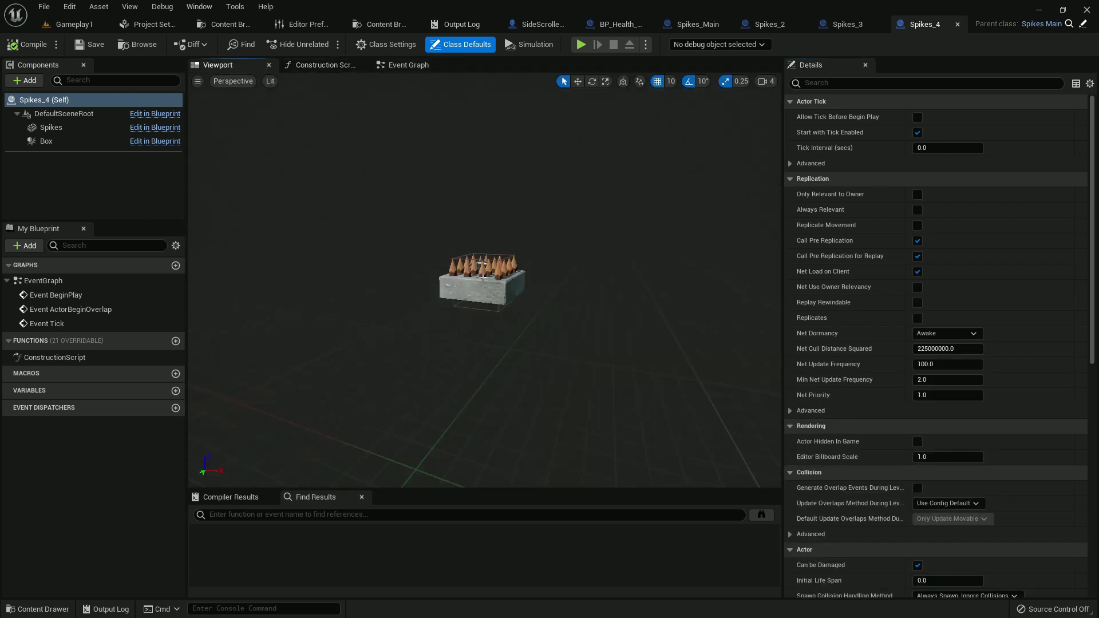
{"action": "left_click", "coordinate": [485, 273]}
{"action": "left_click", "coordinate": [973, 352]}
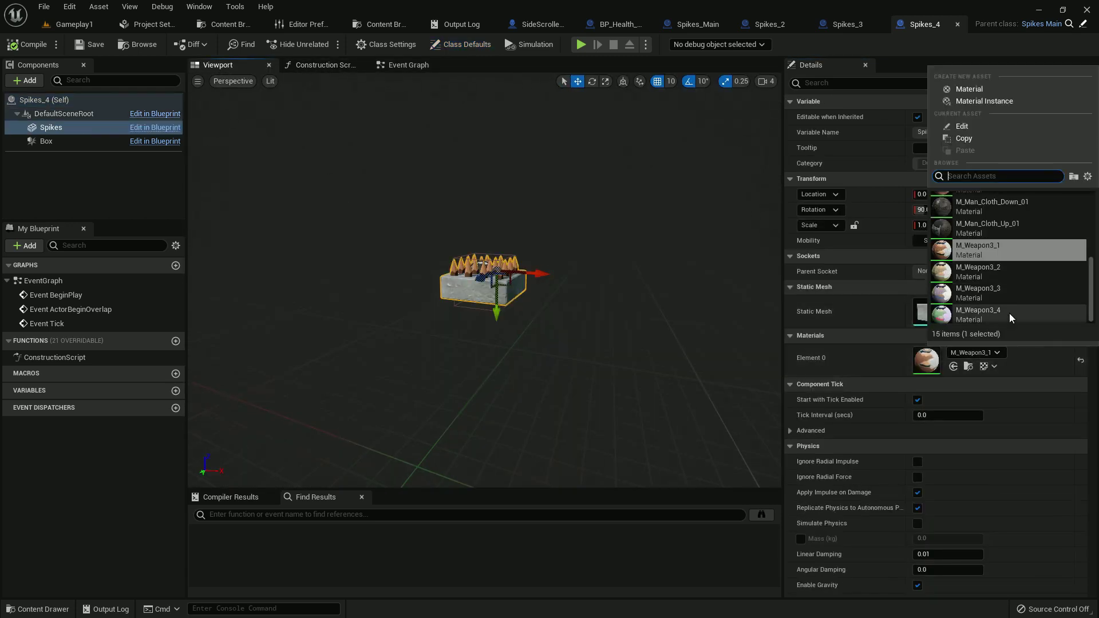
{"action": "left_click", "coordinate": [1010, 318]}
{"action": "left_click", "coordinate": [12, 44]}
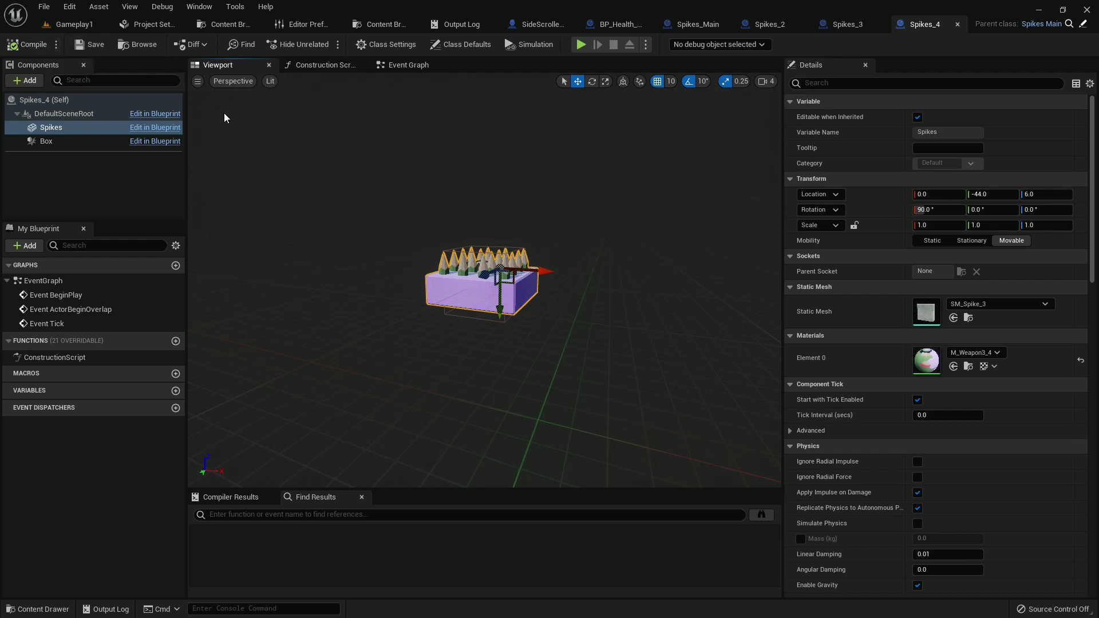
{"action": "left_click", "coordinate": [74, 25]}
Open BP_Level1_Main from the Level folder and show its viewport
{"action": "key", "text": "ctrl+space"}
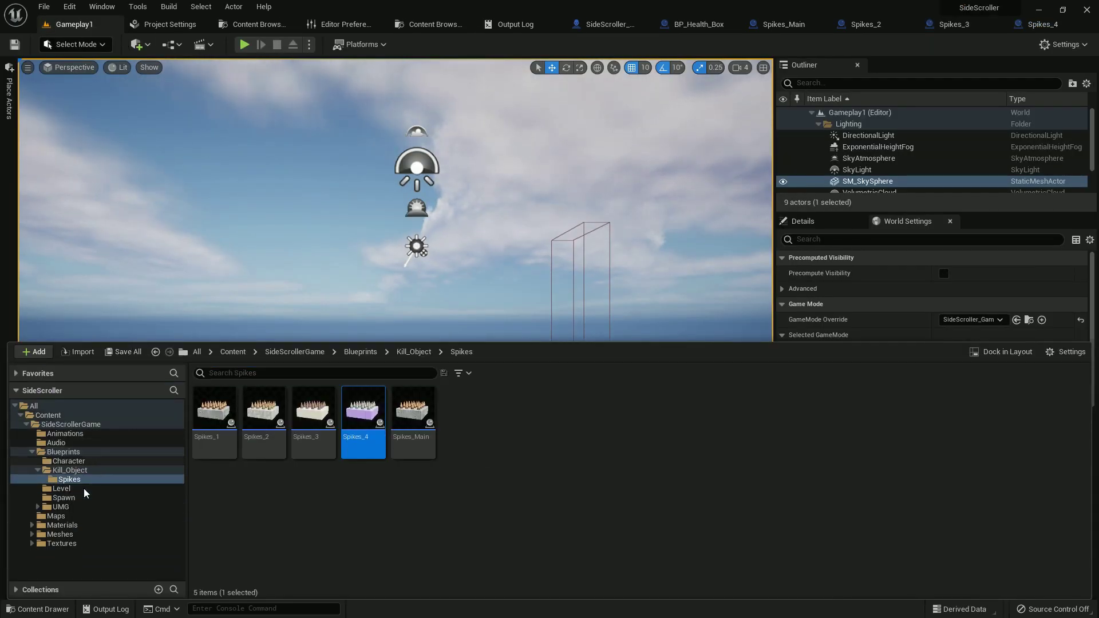
{"action": "left_click", "coordinate": [61, 488]}
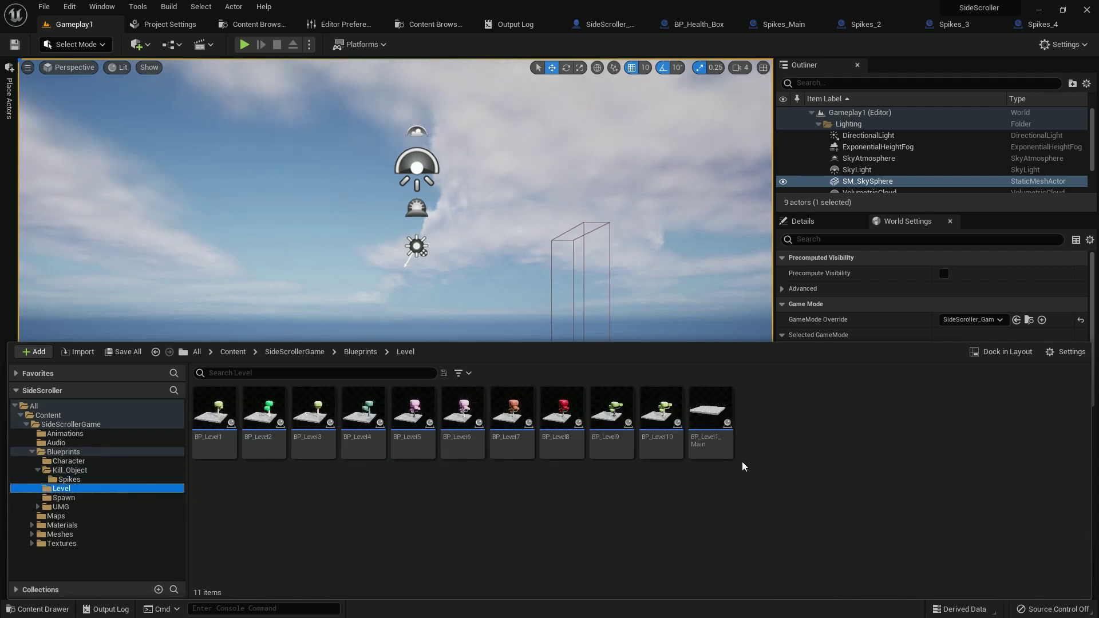
{"action": "double_click", "coordinate": [708, 432]}
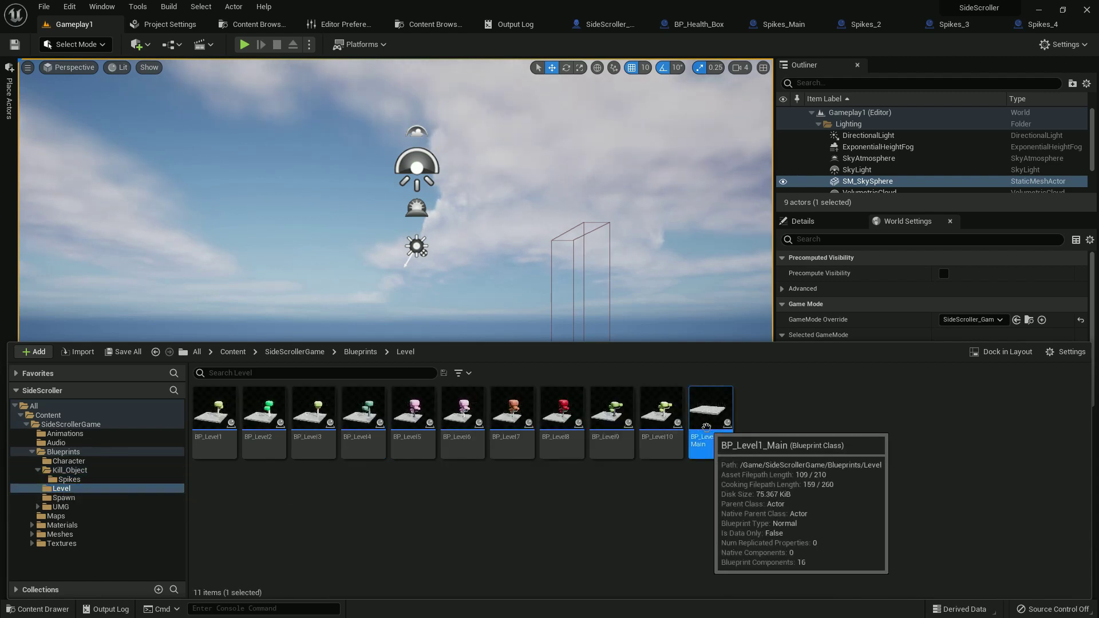
{"action": "left_click", "coordinate": [220, 64]}
{"action": "scroll", "coordinate": [94, 185], "scroll_direction": "down", "scroll_amount": 2}
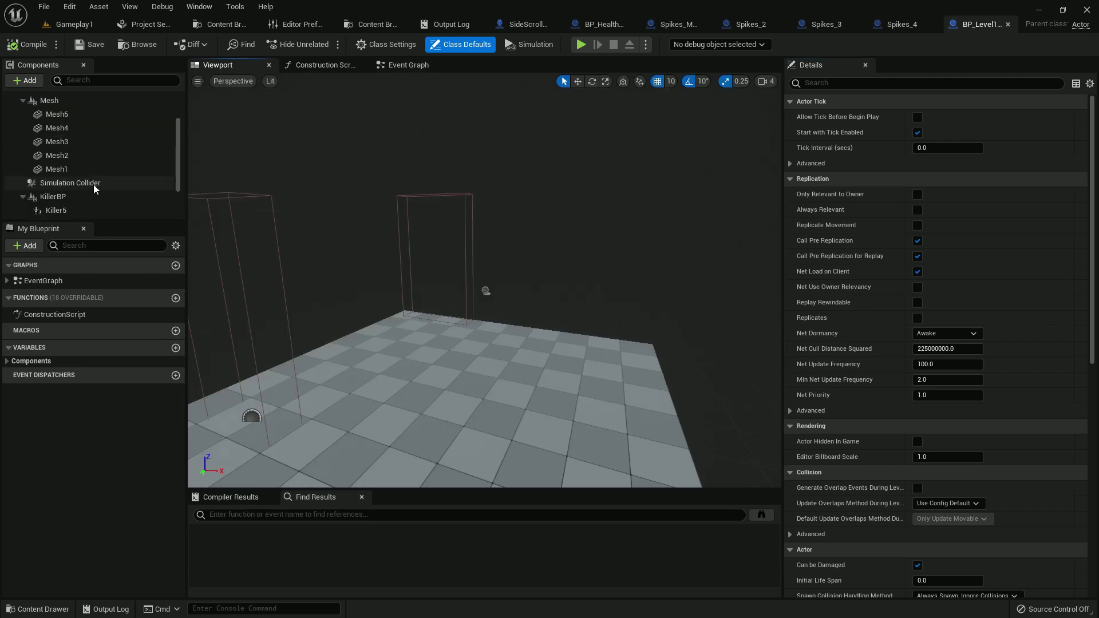
{"action": "scroll", "coordinate": [90, 173], "scroll_direction": "down", "scroll_amount": 2}
Move the Killer1 spawn point to Y 1140
{"action": "left_click", "coordinate": [69, 206]}
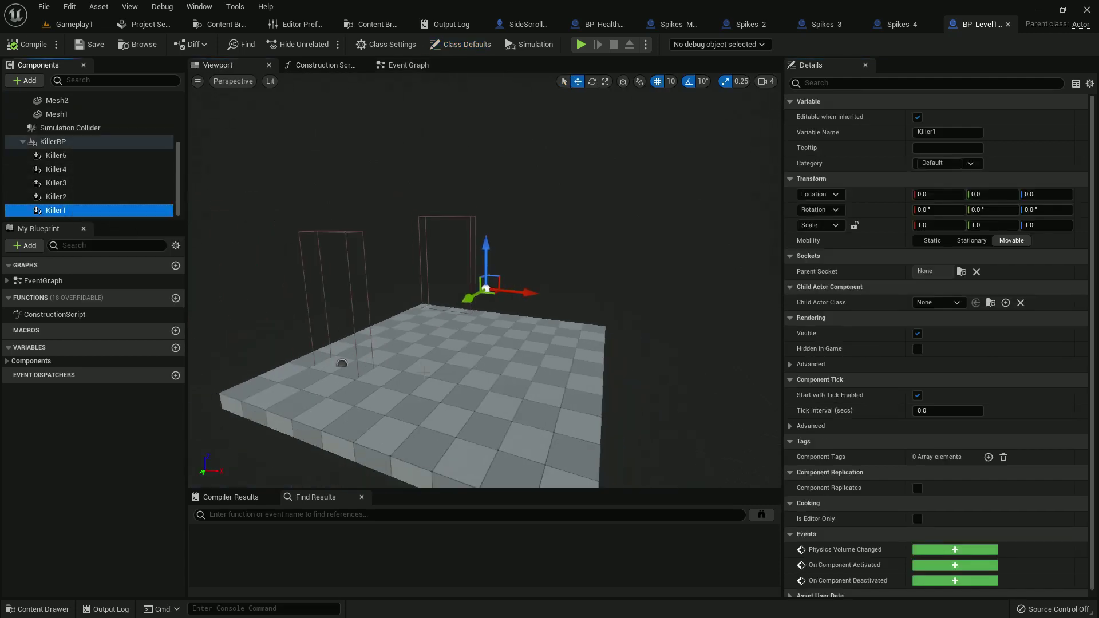
{"action": "mouse_move", "coordinate": [361, 327]}
{"action": "left_mouse_down"}
{"action": "mouse_move", "coordinate": [373, 361]}
{"action": "mouse_move", "coordinate": [638, 379]}
{"action": "left_mouse_up"}
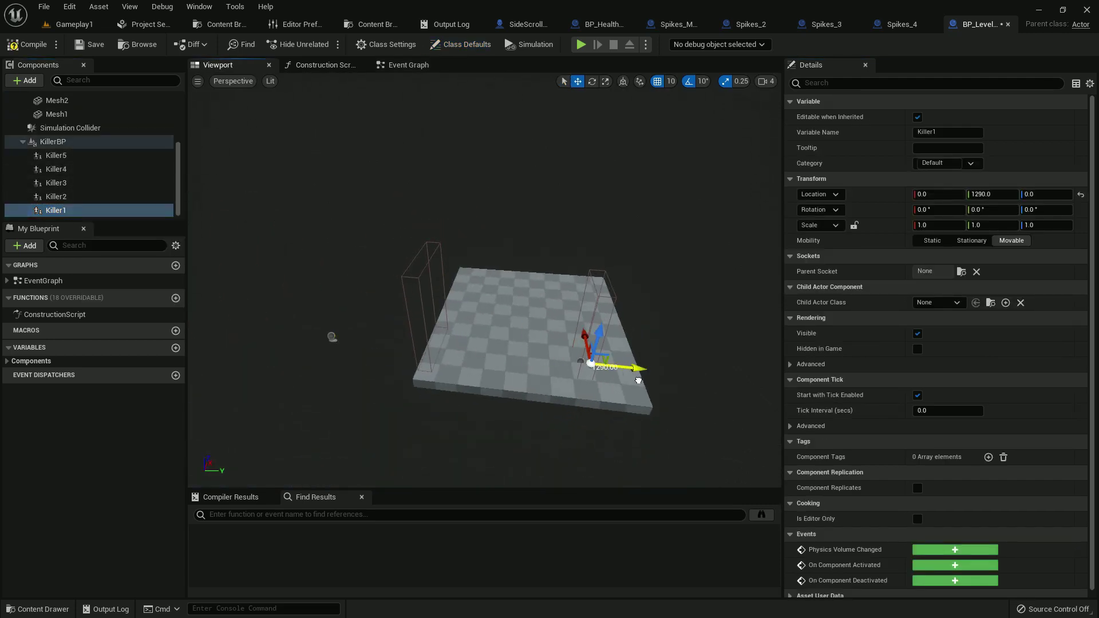
{"action": "left_click", "coordinate": [991, 194]}
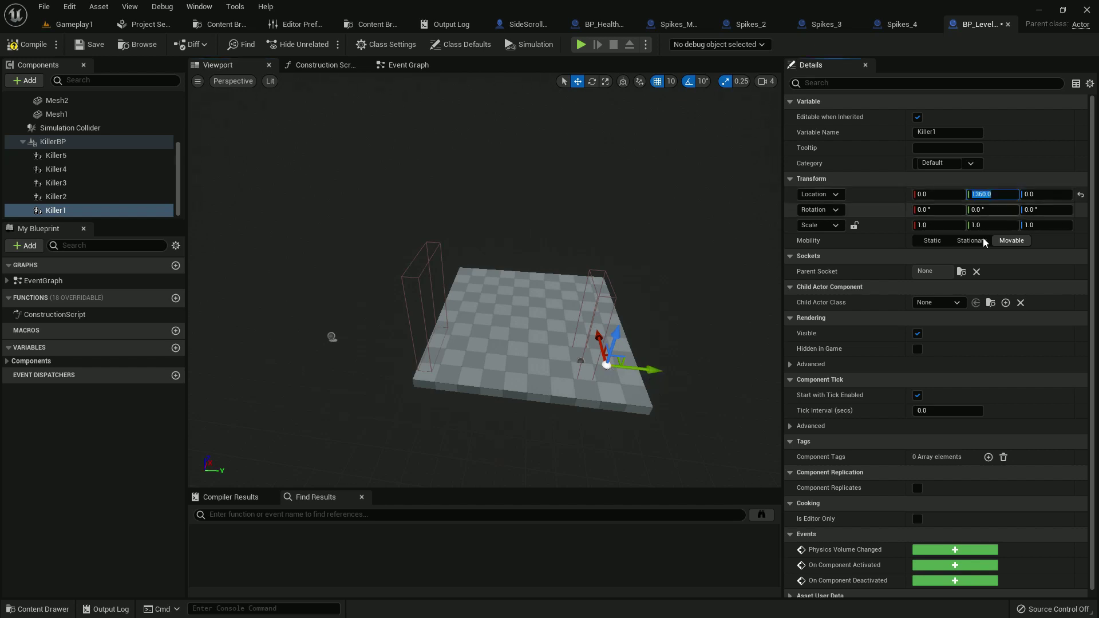
{"action": "type", "text": "1"}
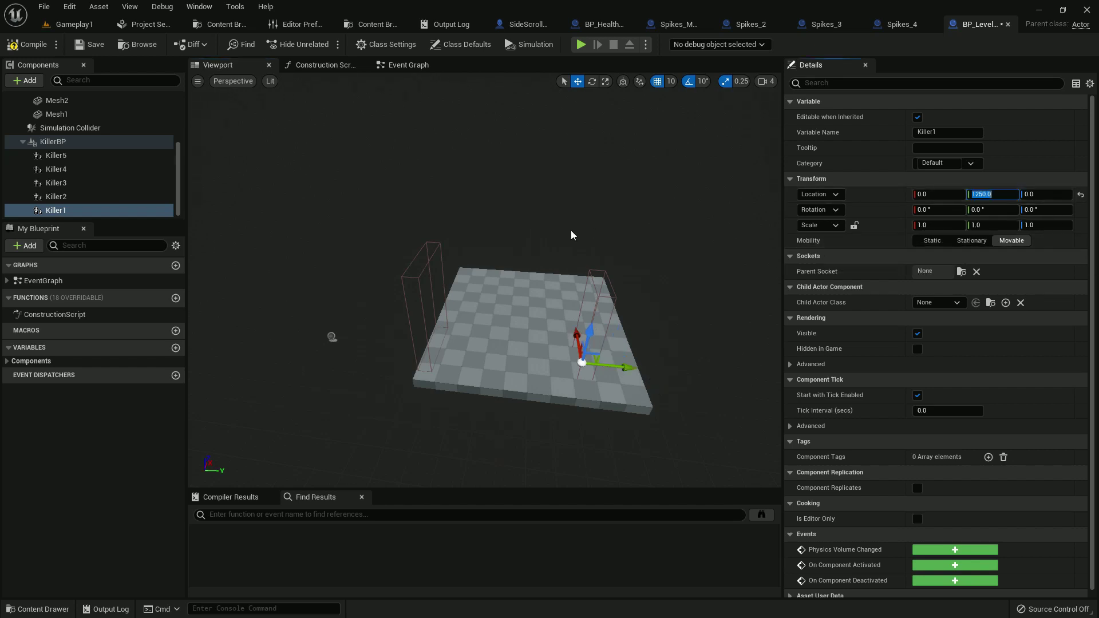
{"action": "left_click_drag", "start_coordinate": [691, 329], "coordinate": [673, 349]}
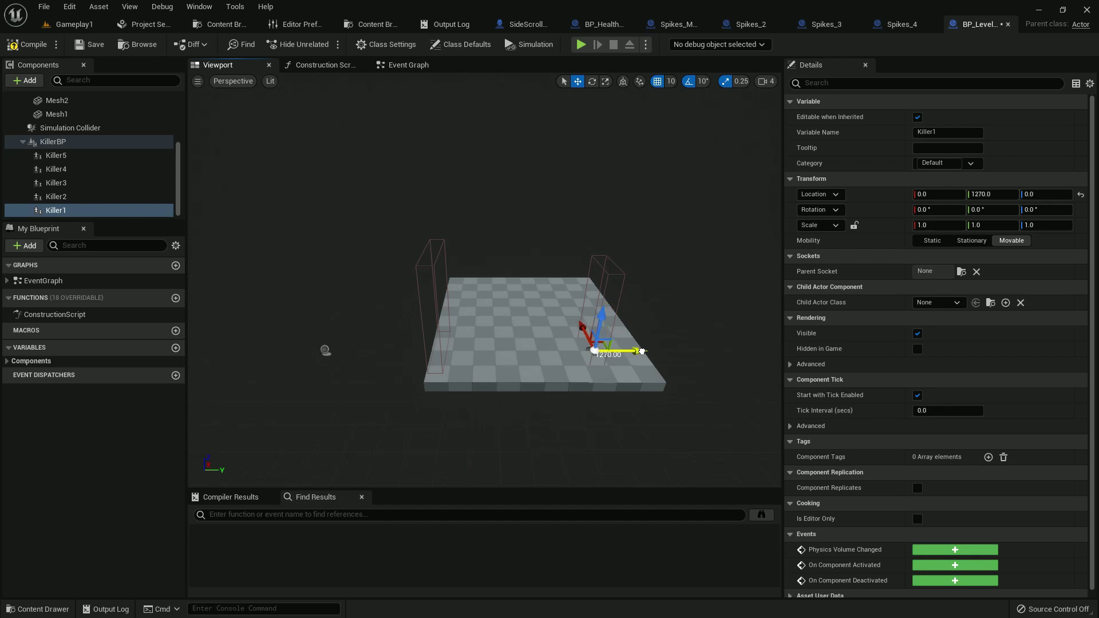
Slide Killer2 onto the floor at Y 700, then reselect Killer1
{"action": "left_click", "coordinate": [66, 199]}
{"action": "left_click_drag", "start_coordinate": [367, 352], "coordinate": [497, 361]}
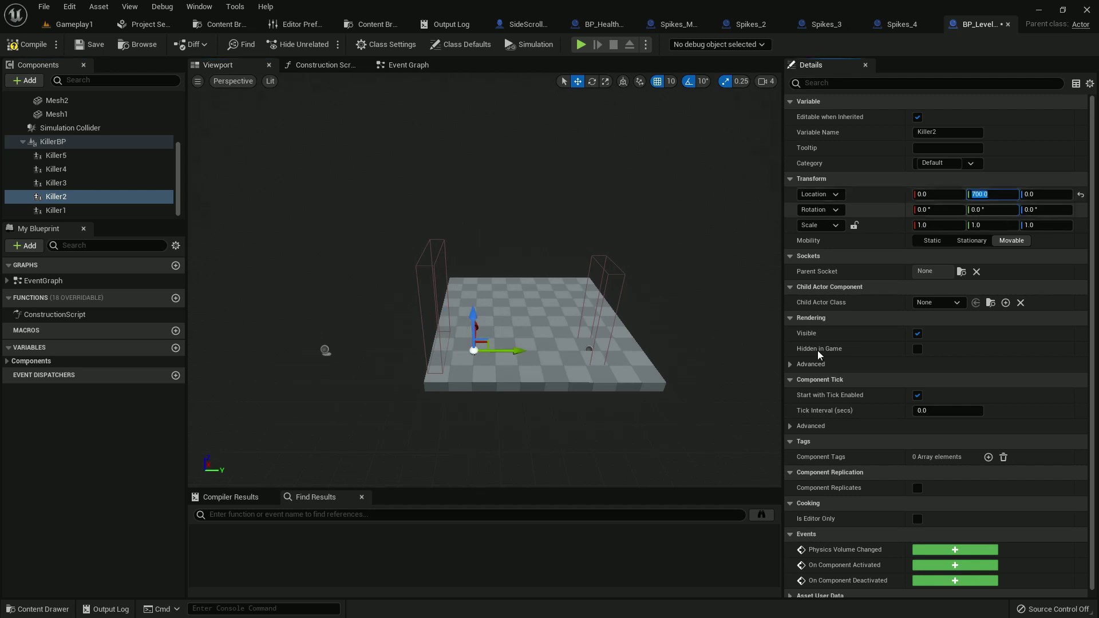
{"action": "left_click_drag", "start_coordinate": [583, 404], "coordinate": [571, 347]}
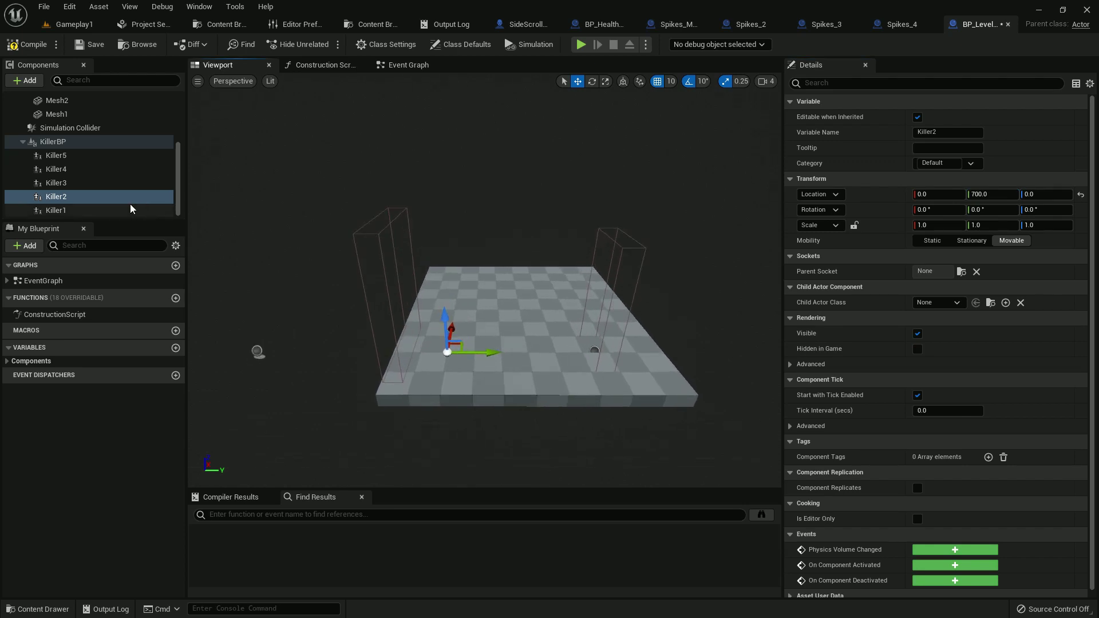
{"action": "left_click", "coordinate": [130, 209]}
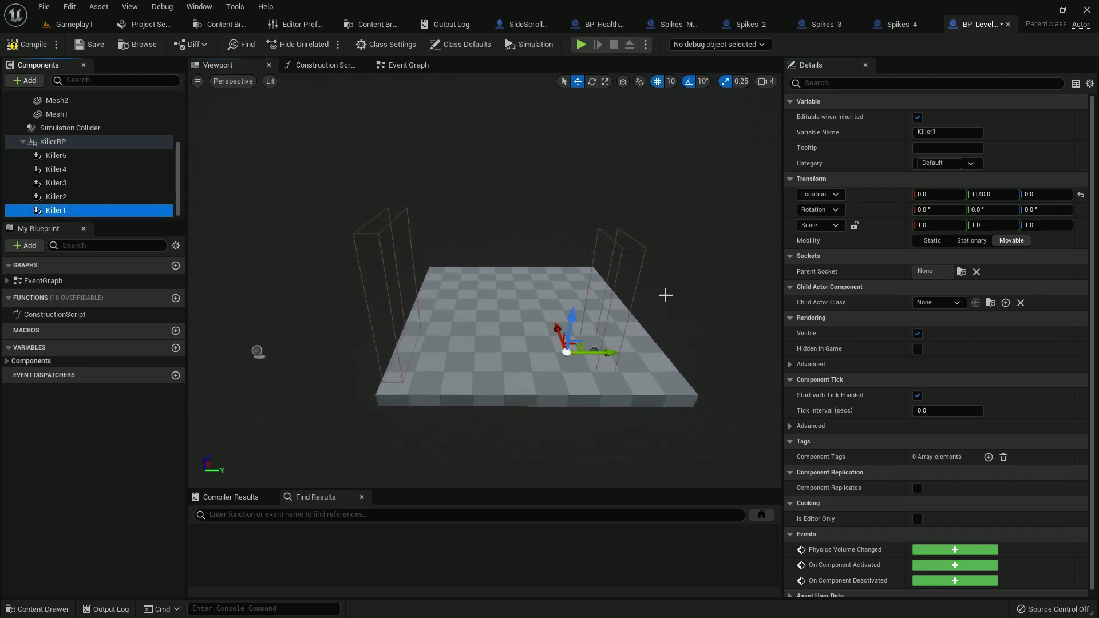
Set Killer1's Child Actor Class to Spikes_1
{"action": "left_click", "coordinate": [931, 303]}
{"action": "type", "text": "spike"}
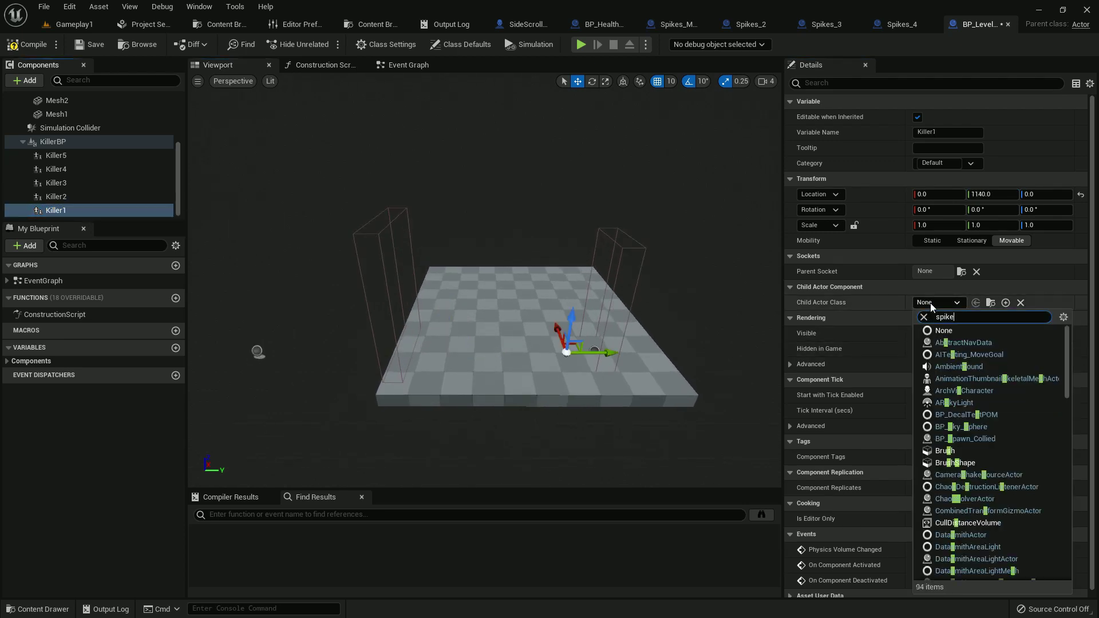
{"action": "left_click_drag", "start_coordinate": [953, 317], "coordinate": [924, 320]}
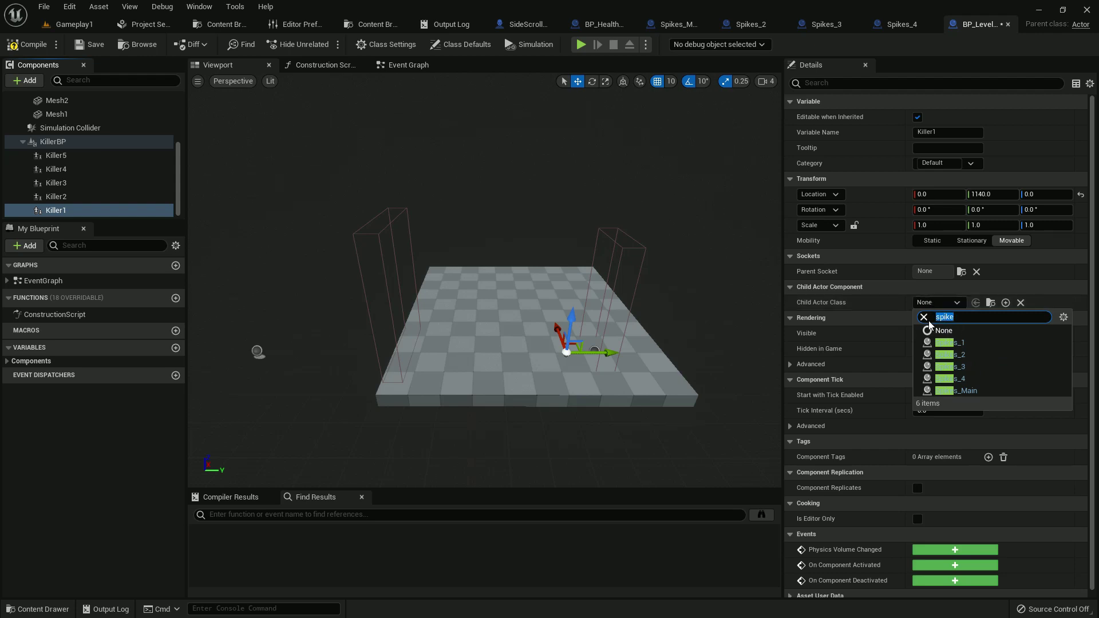
{"action": "left_click", "coordinate": [967, 343]}
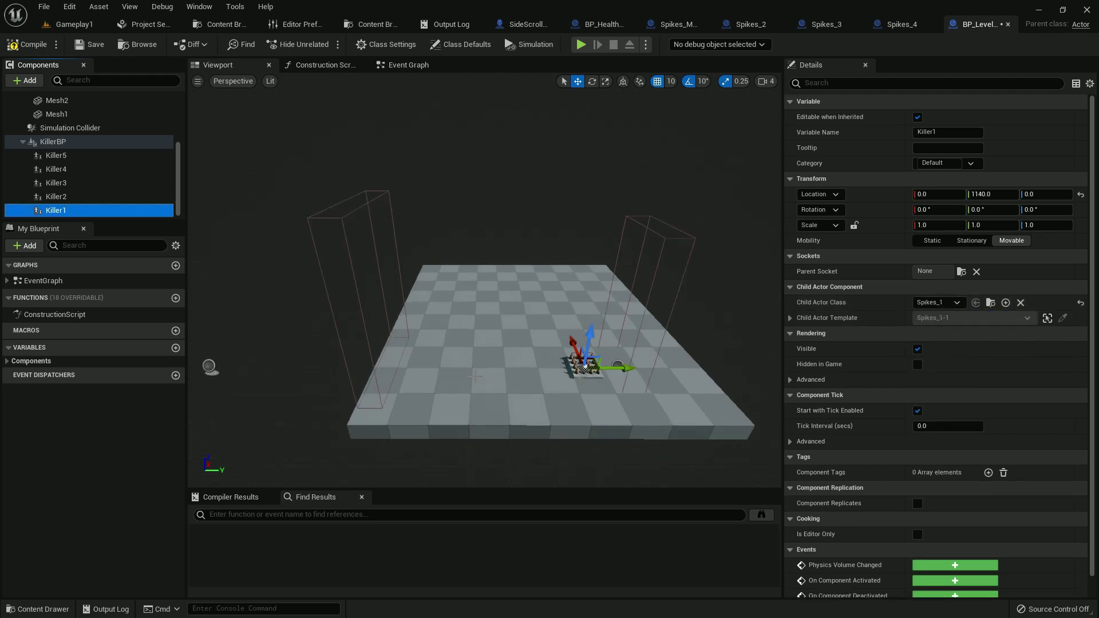
Set Killer2's Child Actor Class to Spikes_2 and compile the level Blueprint
{"action": "left_click", "coordinate": [56, 197]}
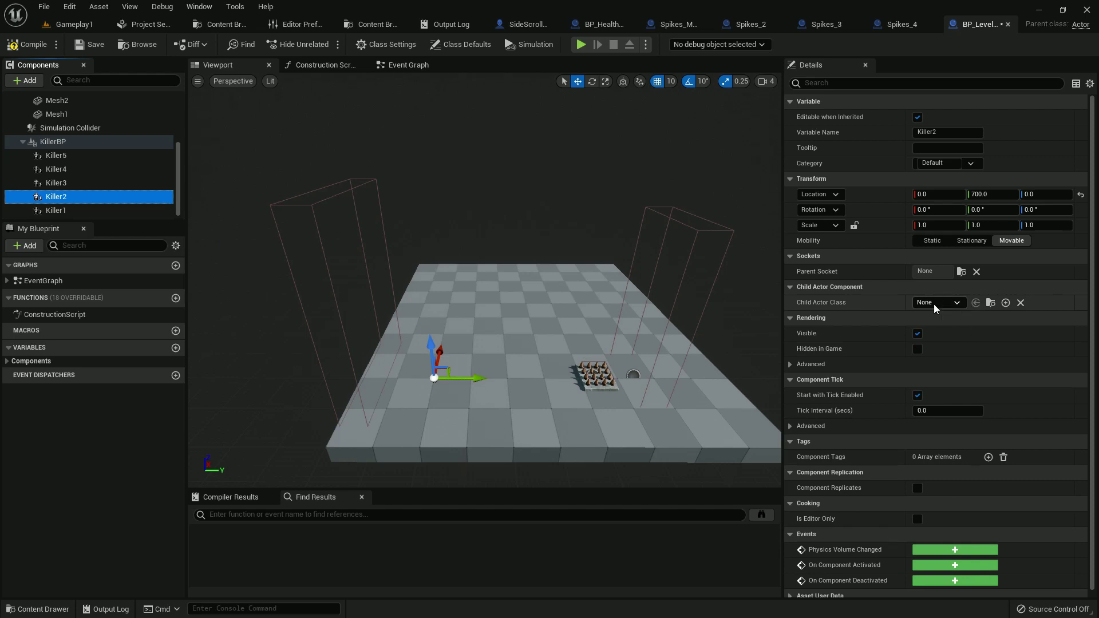
{"action": "left_click", "coordinate": [933, 304]}
{"action": "type", "text": "spike"}
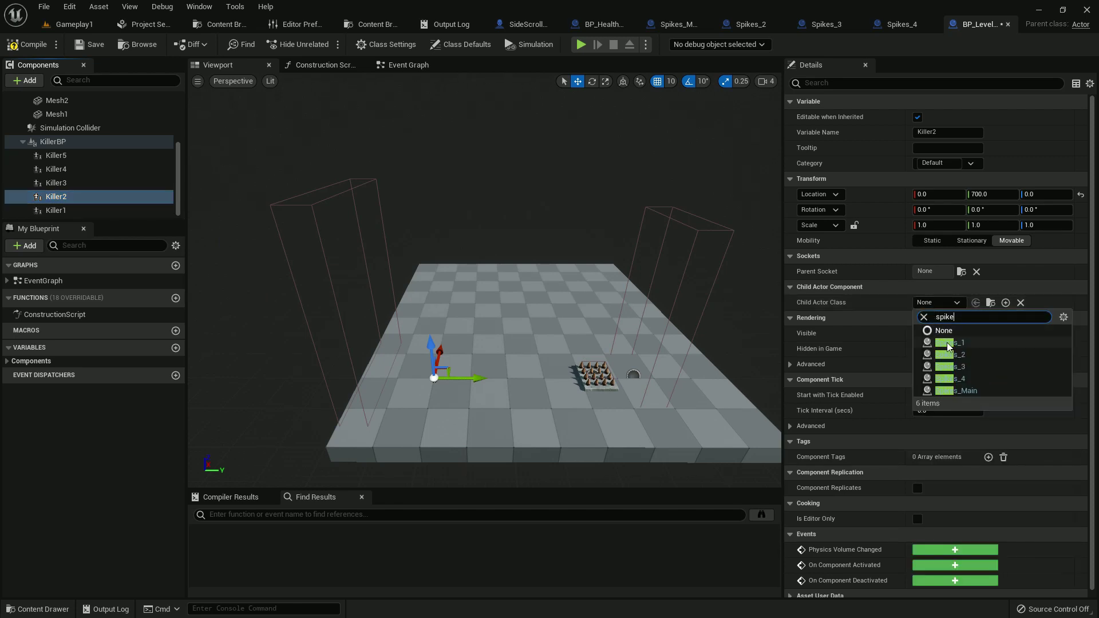
{"action": "left_click", "coordinate": [953, 354]}
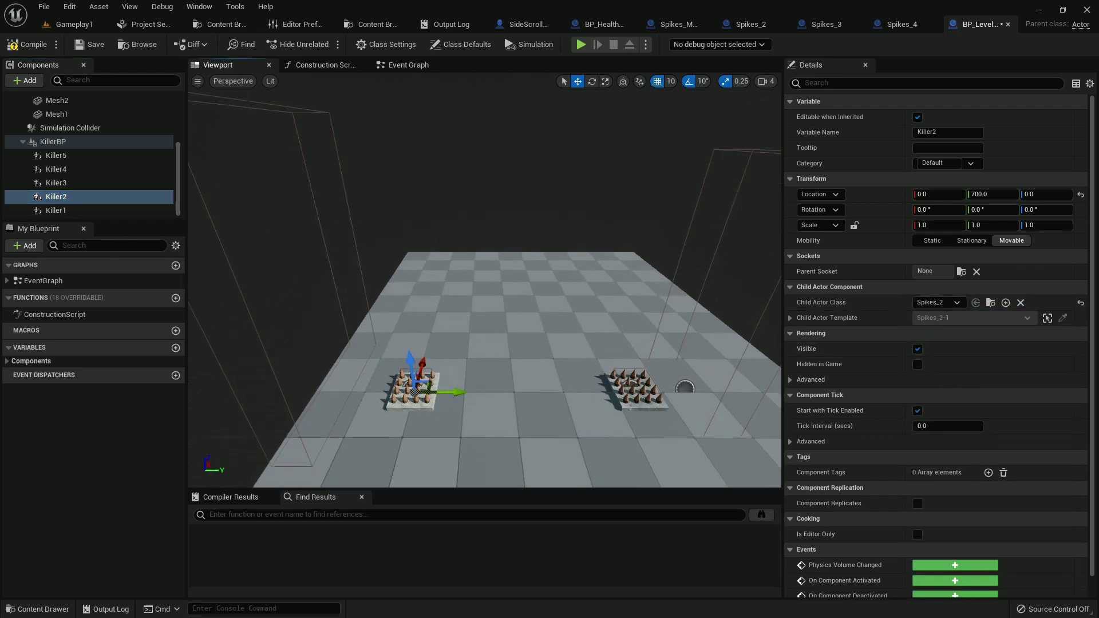
{"action": "left_click", "coordinate": [28, 44]}
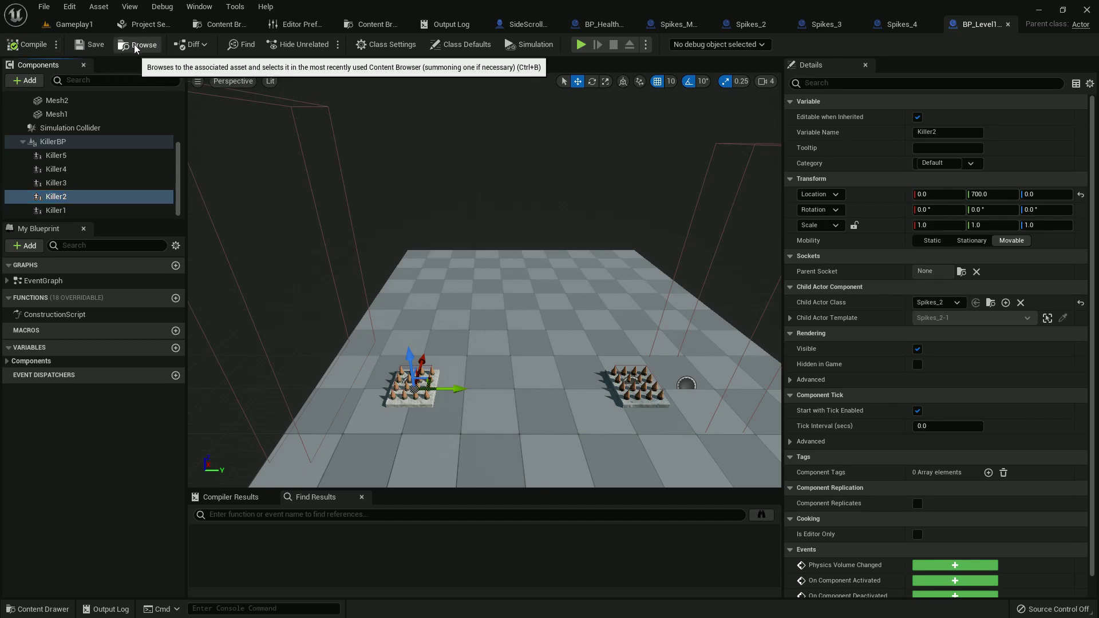
{"action": "left_click", "coordinate": [135, 48]}
Open BP_Level2 in the full Blueprint editor viewport
{"action": "double_click", "coordinate": [222, 476]}
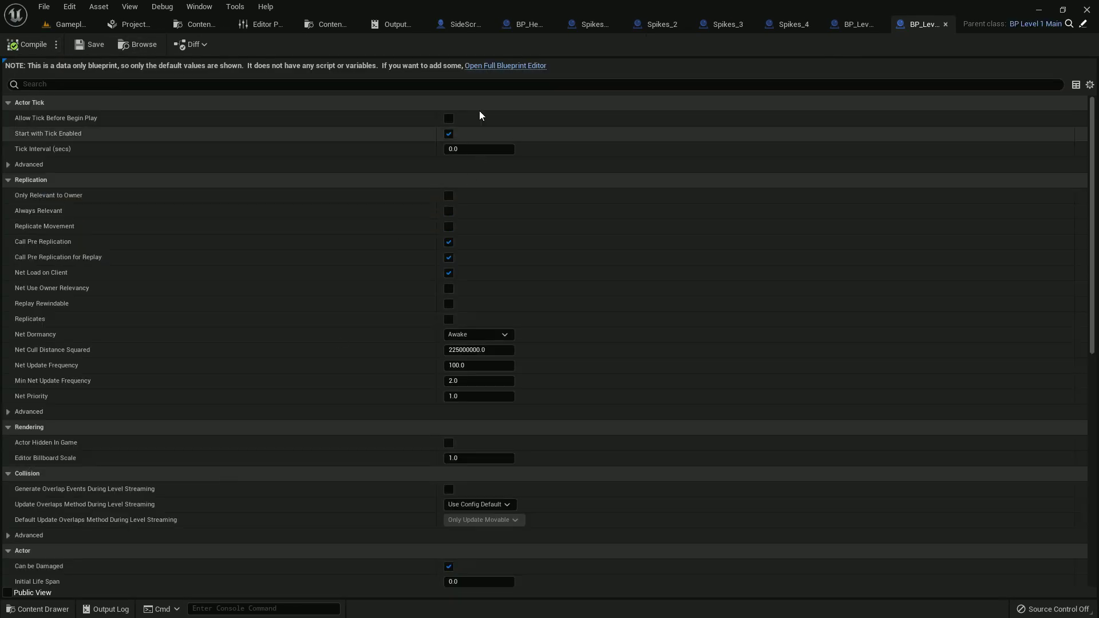
{"action": "left_click", "coordinate": [499, 83]}
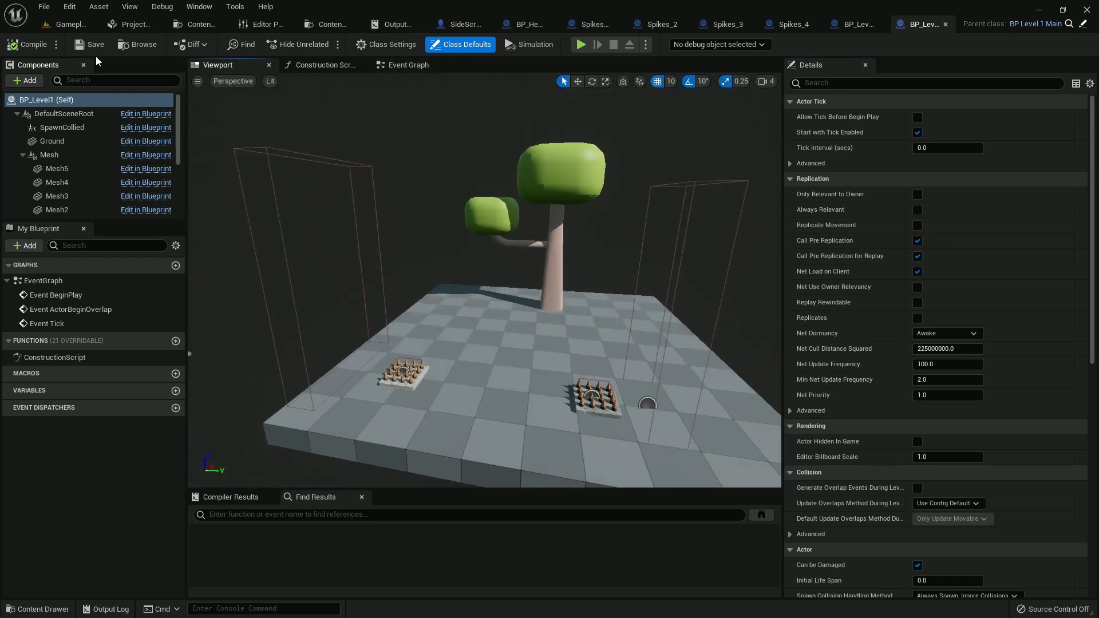
{"action": "left_click", "coordinate": [138, 44]}
{"action": "double_click", "coordinate": [265, 479]}
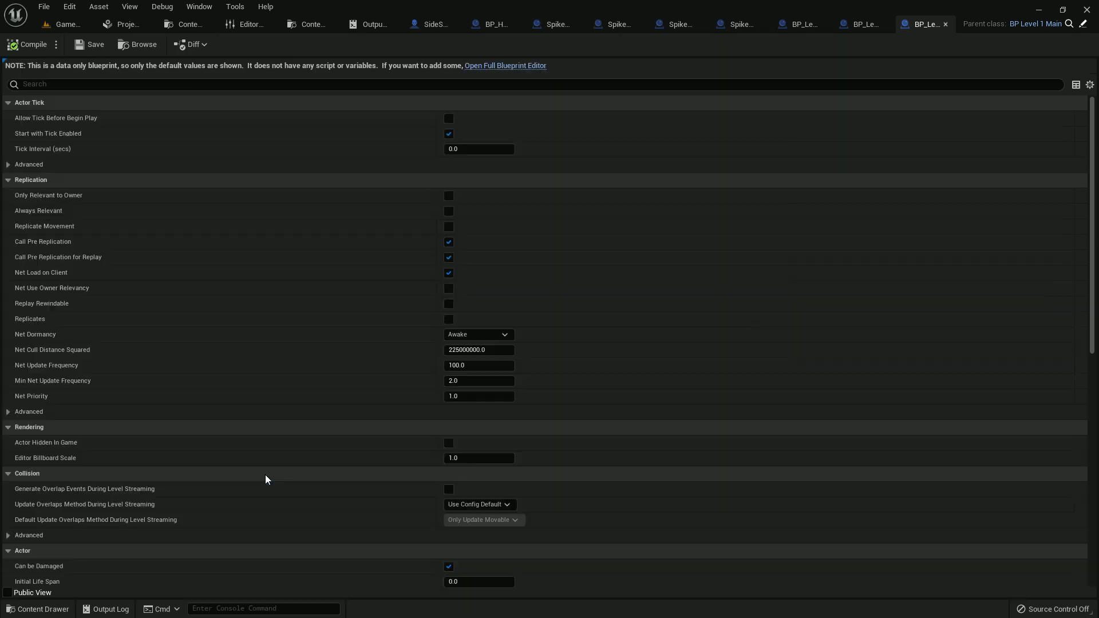
{"action": "left_click", "coordinate": [488, 66]}
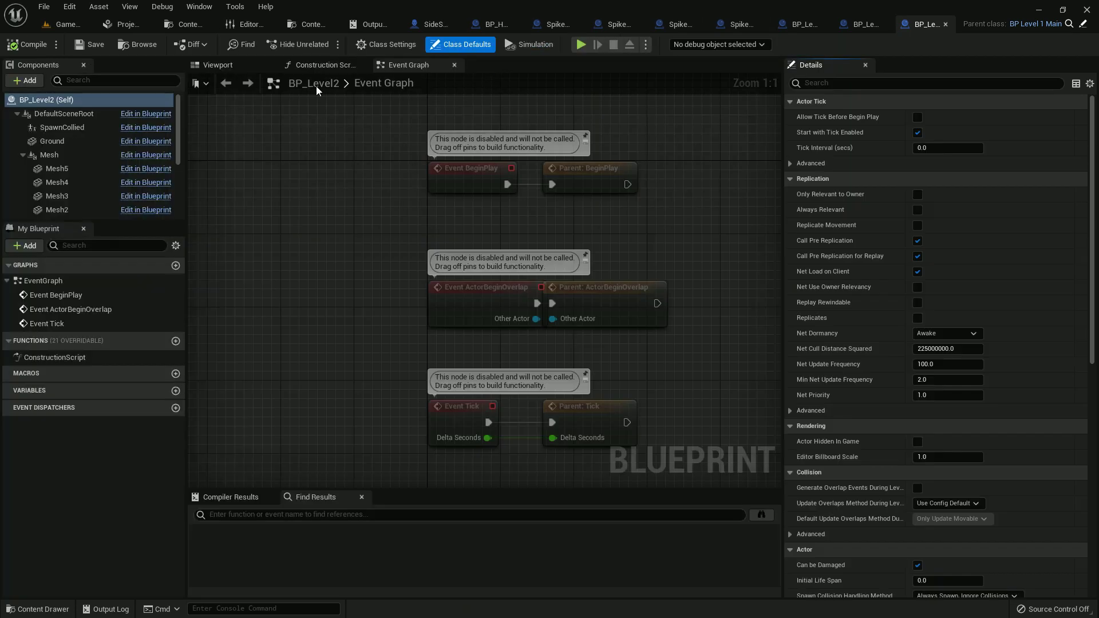
{"action": "left_click", "coordinate": [223, 68]}
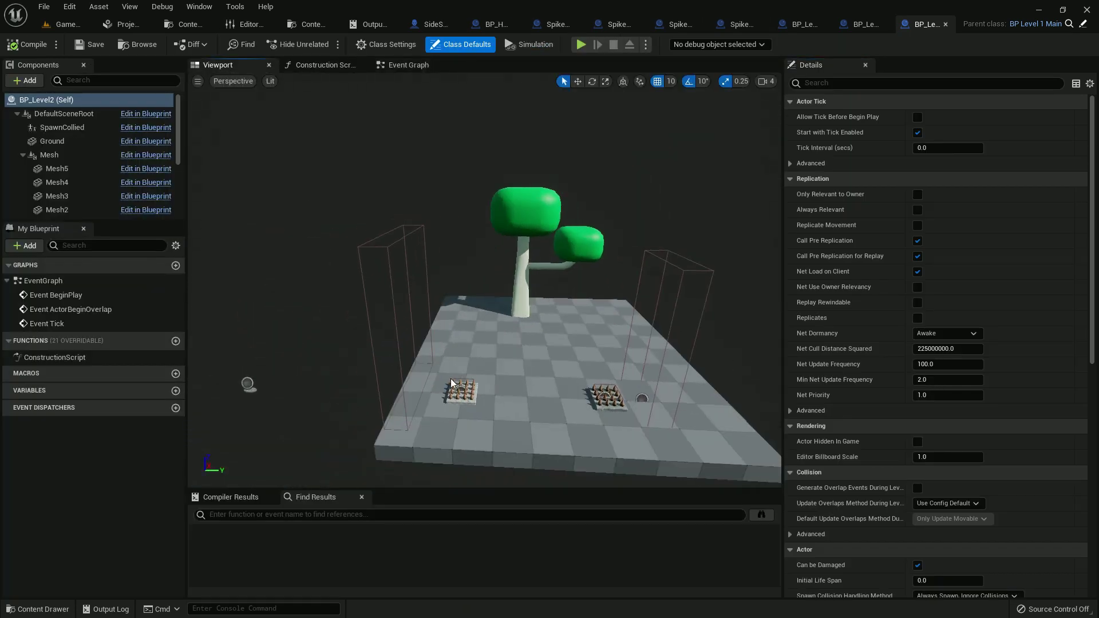
Make the left spawner Killer2 spawn Spikes_3
{"action": "left_click", "coordinate": [461, 376]}
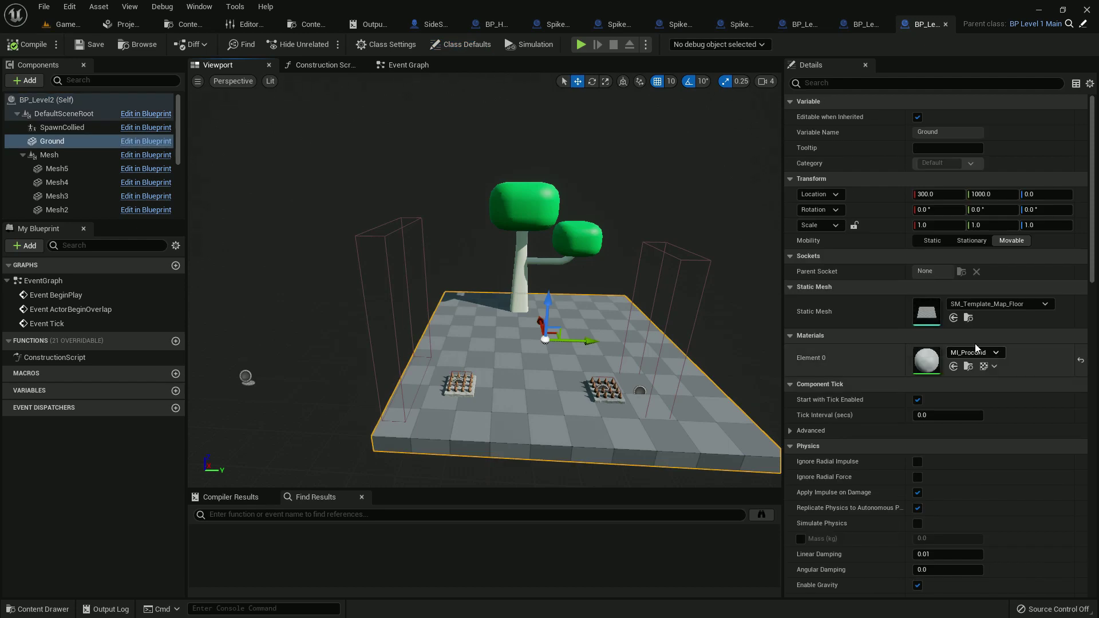
{"action": "left_click", "coordinate": [457, 384]}
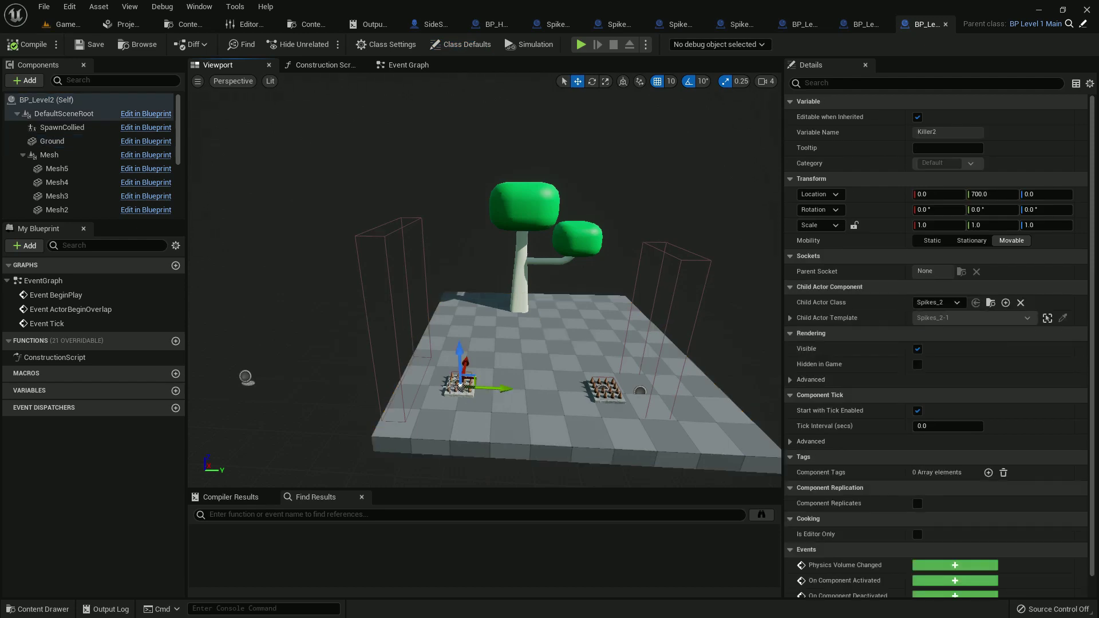
{"action": "left_click", "coordinate": [955, 303]}
{"action": "type", "text": "spike"}
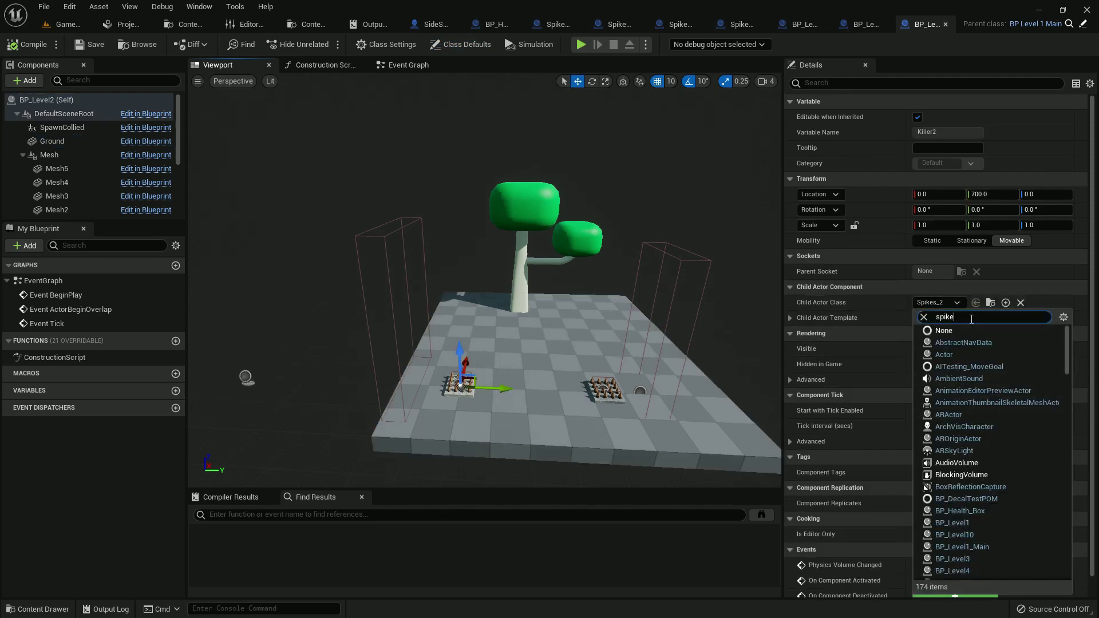
{"action": "left_click", "coordinate": [963, 367]}
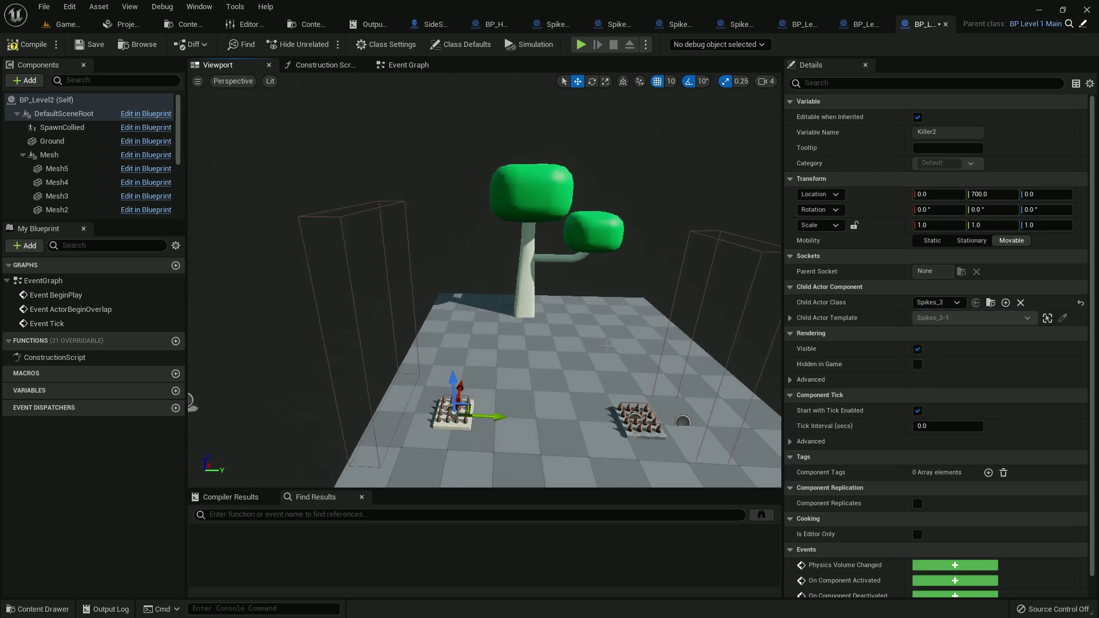
{"action": "scroll", "coordinate": [485, 275], "scroll_direction": "up", "scroll_amount": 4}
Make Killer1 spawn Spikes_4 and slide it left along the floor
{"action": "left_click", "coordinate": [661, 351]}
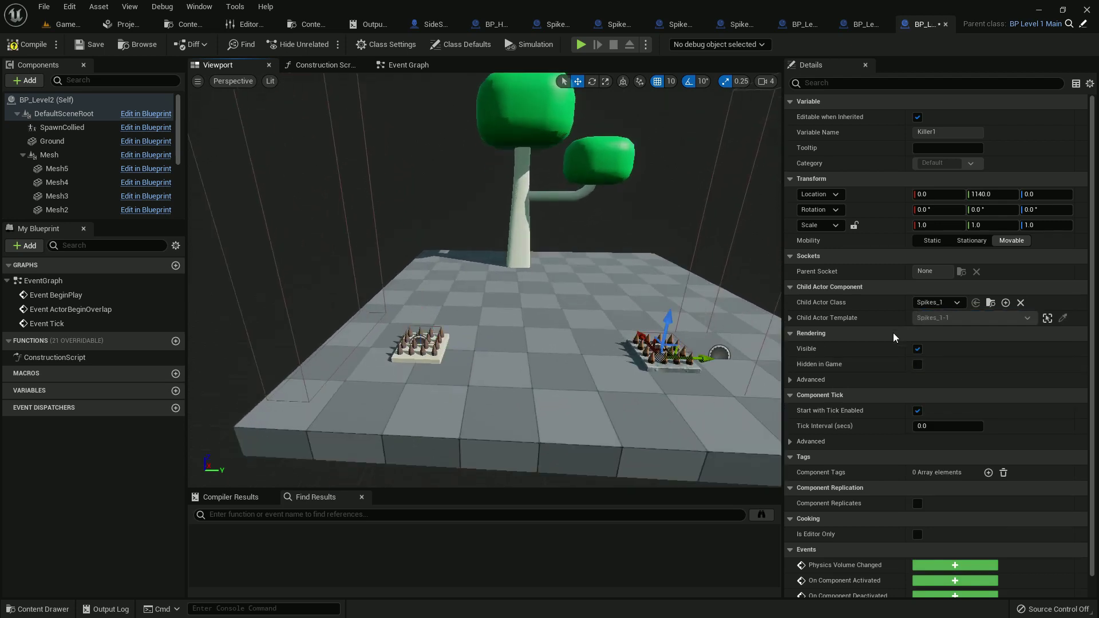
{"action": "left_click", "coordinate": [923, 303]}
{"action": "type", "text": "spike"}
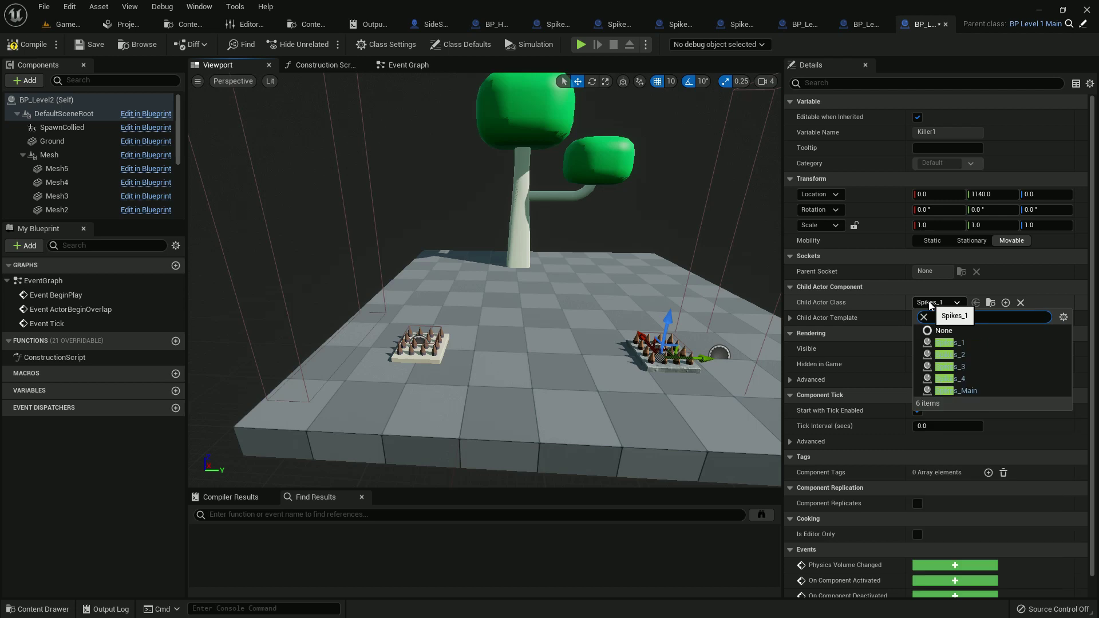
{"action": "left_click", "coordinate": [963, 380]}
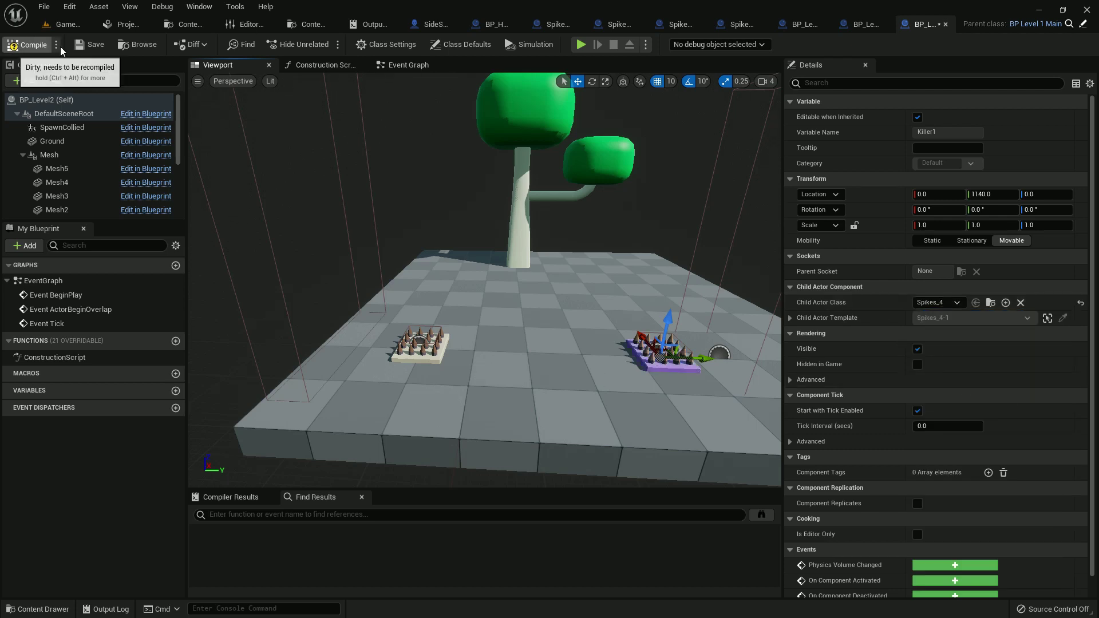
{"action": "left_click_drag", "start_coordinate": [700, 363], "coordinate": [591, 365]}
{"action": "scroll", "coordinate": [591, 365], "scroll_direction": "down", "scroll_amount": 2}
{"action": "left_click", "coordinate": [413, 328]}
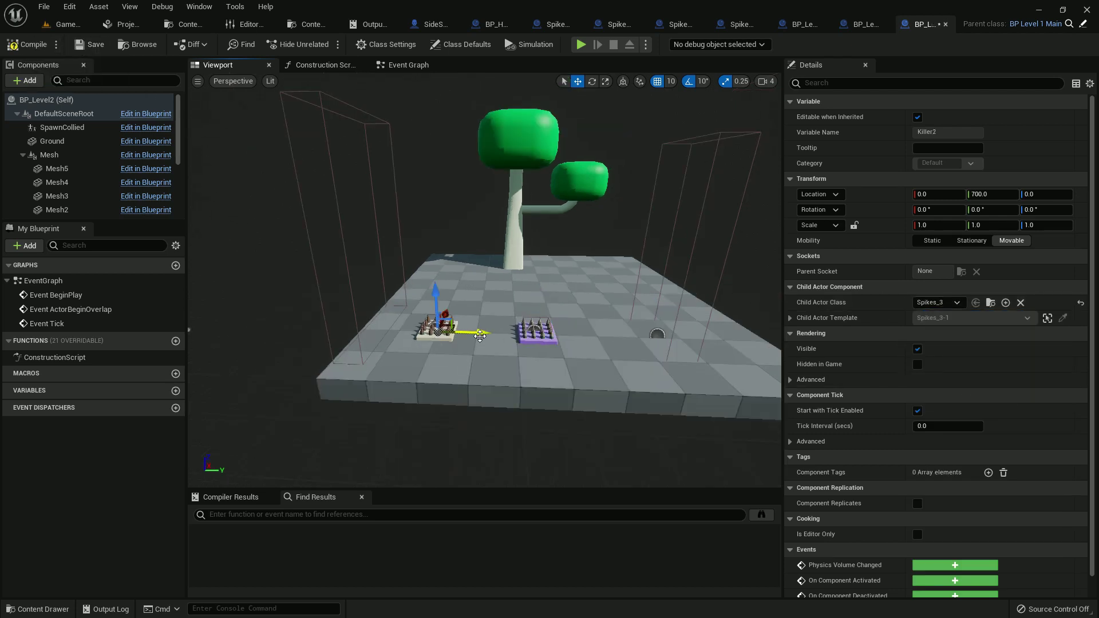
{"action": "key", "text": "ctrl+space"}
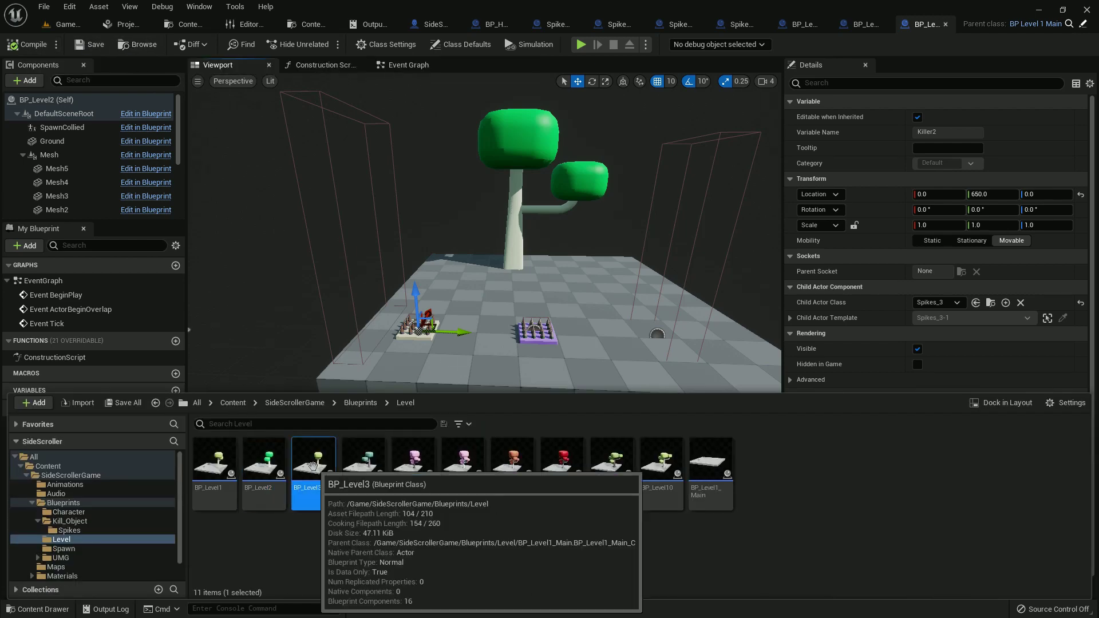
Open BP_Level3 in the full blueprint editor and keep Killer2 on Spikes_1
{"action": "double_click", "coordinate": [283, 455]}
{"action": "left_click", "coordinate": [523, 66]}
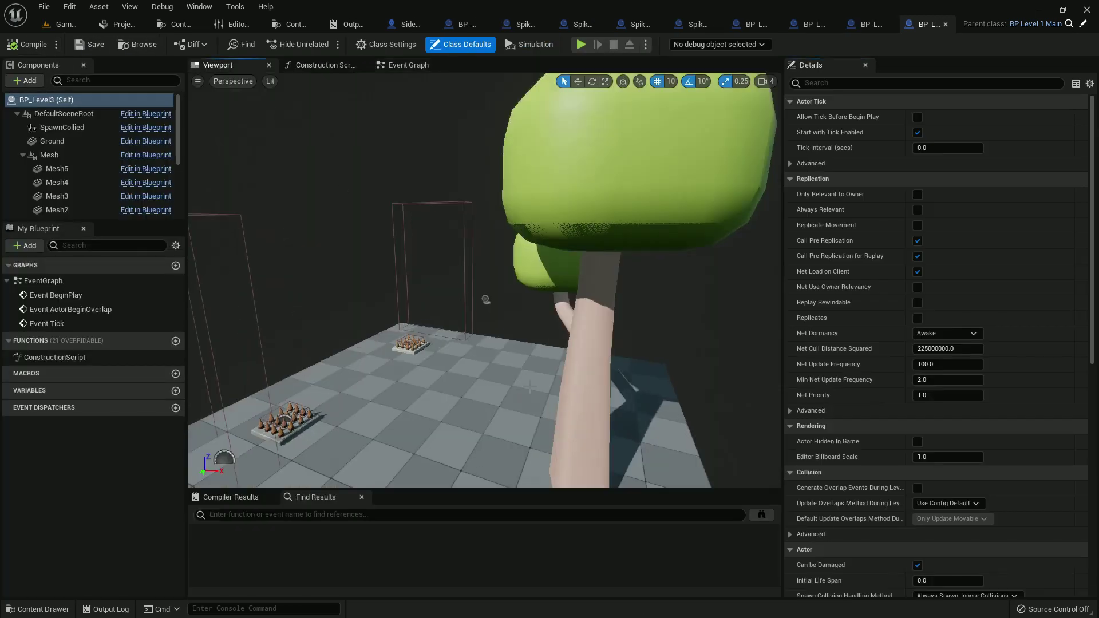
{"action": "left_click", "coordinate": [937, 302]}
{"action": "type", "text": "spikes"}
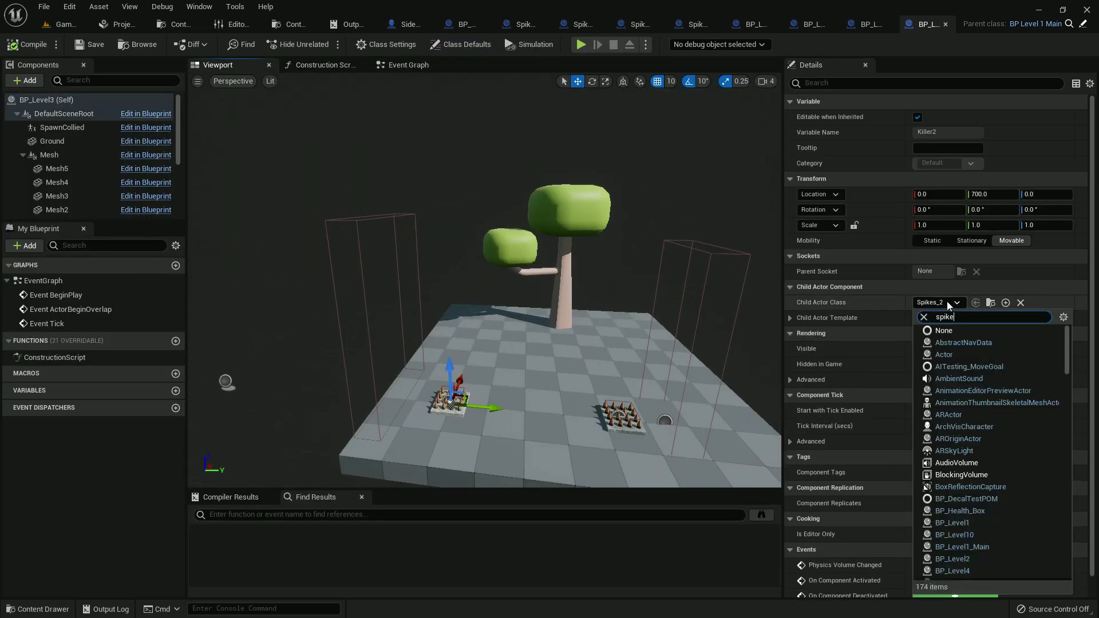
{"action": "key", "text": "Return"}
Make Killer1 the Spikes_3 variant and slide it to the platform's far end at Y 1410
{"action": "left_click", "coordinate": [618, 417]}
{"action": "left_click", "coordinate": [926, 302]}
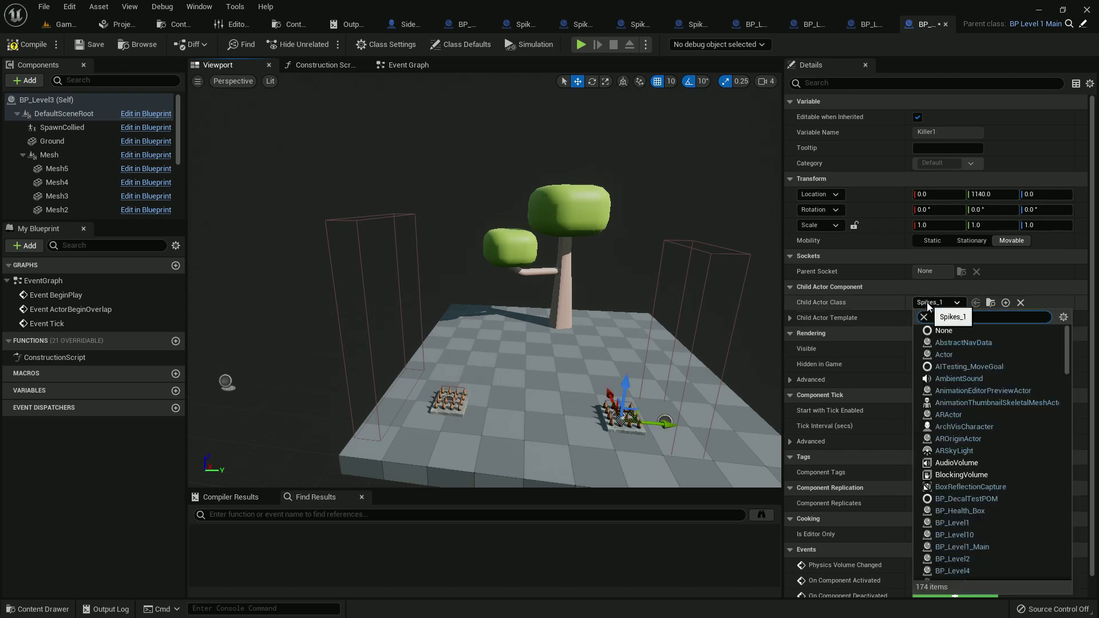
{"action": "type", "text": "spikes"}
{"action": "left_click", "coordinate": [967, 358]}
{"action": "left_click_drag", "start_coordinate": [662, 423], "coordinate": [771, 426]}
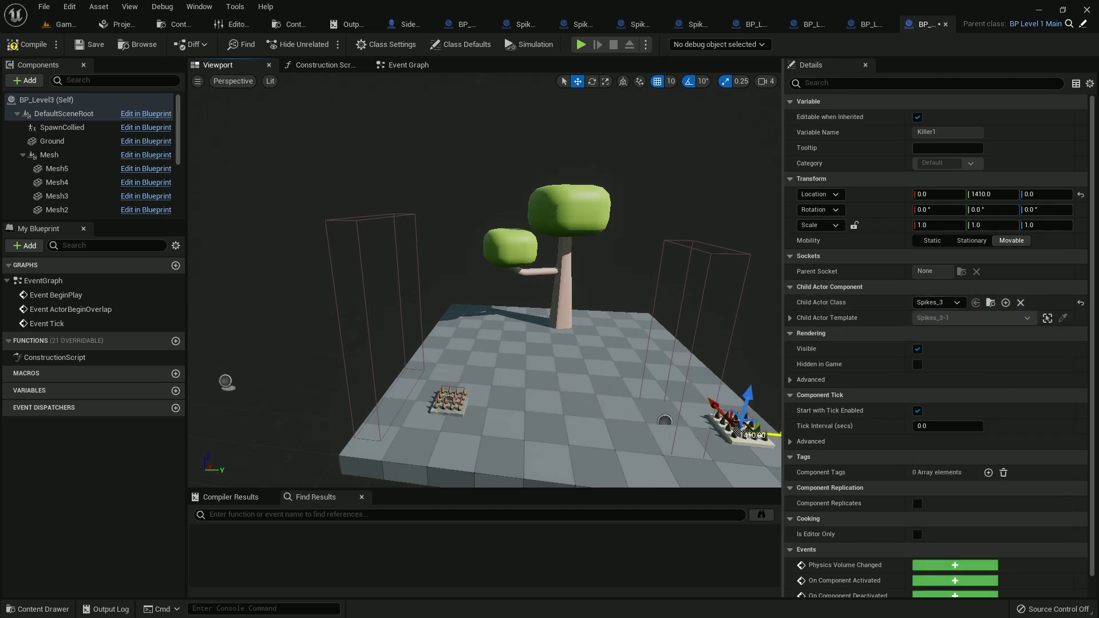
Nudge Killer2 slightly left to Y 580, then open BP_Level4 from the Content Drawer
{"action": "left_click", "coordinate": [420, 399]}
{"action": "left_click_drag", "start_coordinate": [461, 408], "coordinate": [440, 406]}
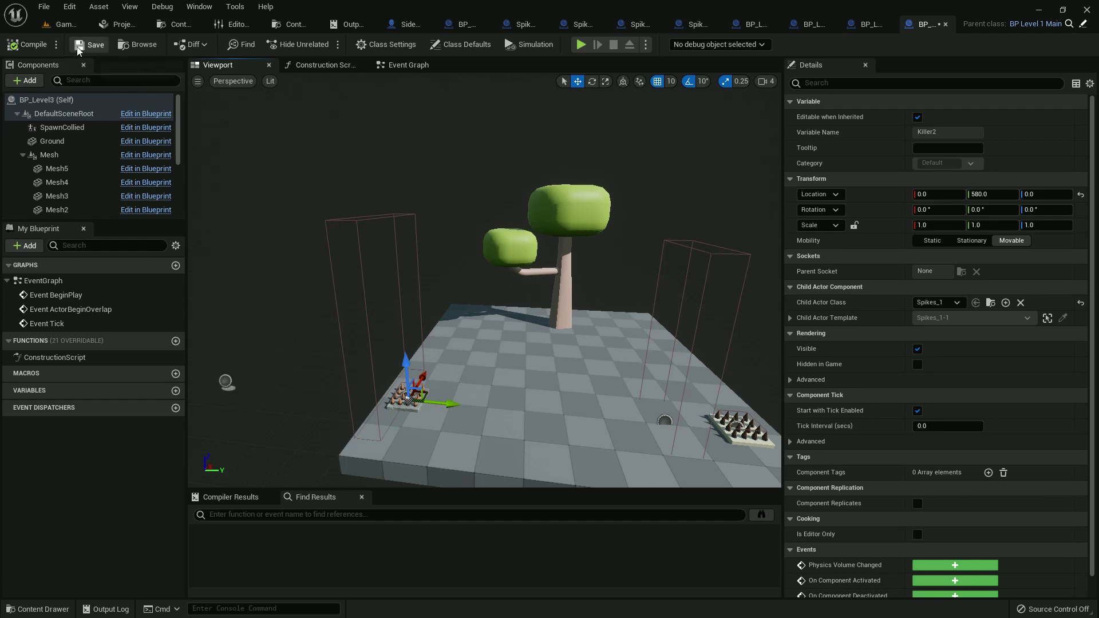
{"action": "key", "text": "ctrl+space"}
{"action": "double_click", "coordinate": [361, 473]}
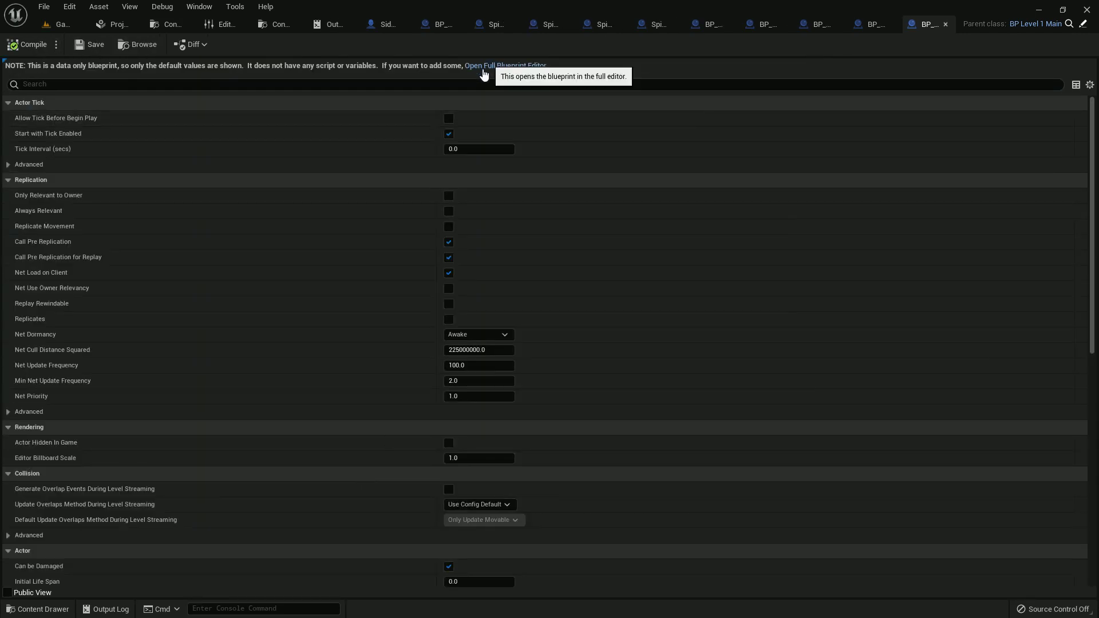
Set Killer2 and Killer1 to Spikes_4, then drag Killer2 along Y to 850
{"action": "left_click", "coordinate": [498, 67]}
{"action": "left_click", "coordinate": [416, 339]}
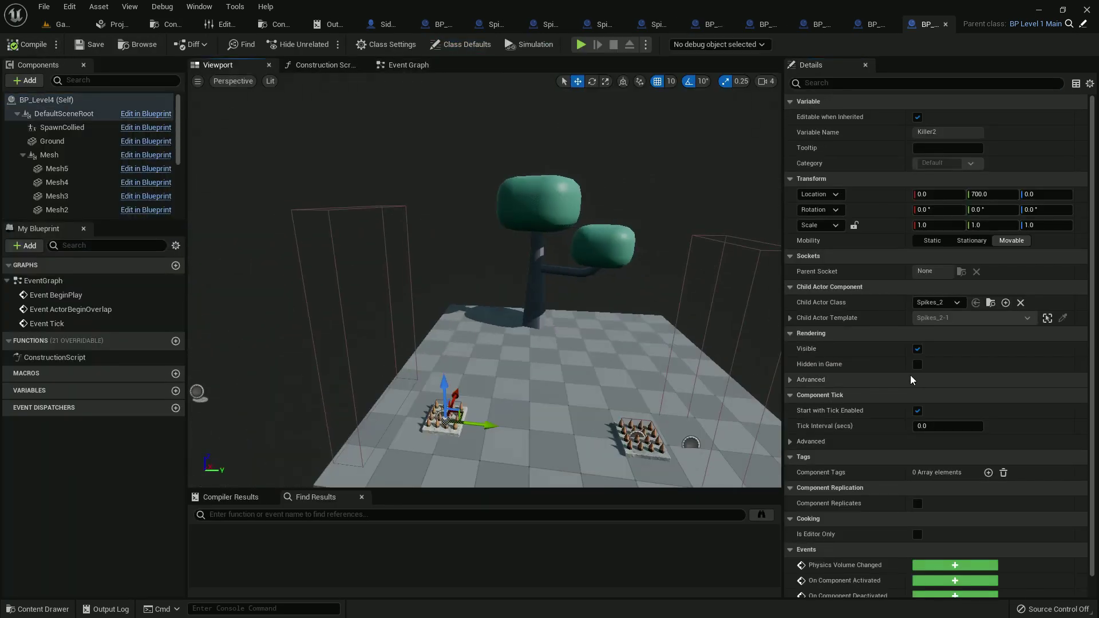
{"action": "left_click", "coordinate": [936, 303]}
{"action": "left_click", "coordinate": [953, 330]}
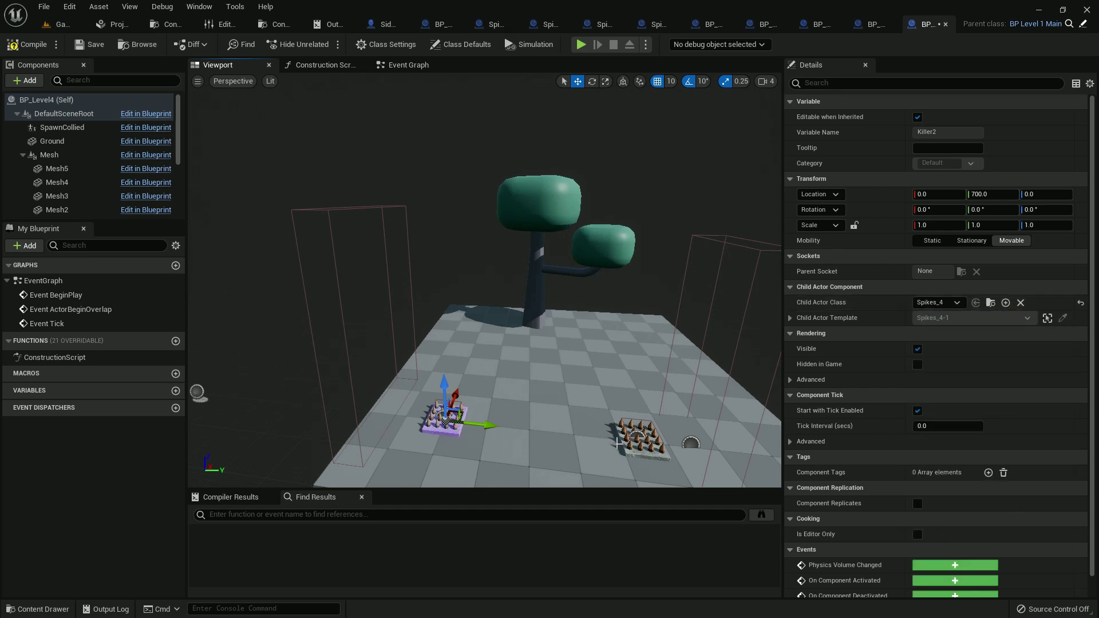
{"action": "left_click", "coordinate": [639, 433]}
{"action": "left_click", "coordinate": [949, 304]}
{"action": "type", "text": "spikes"}
{"action": "left_click", "coordinate": [953, 367]}
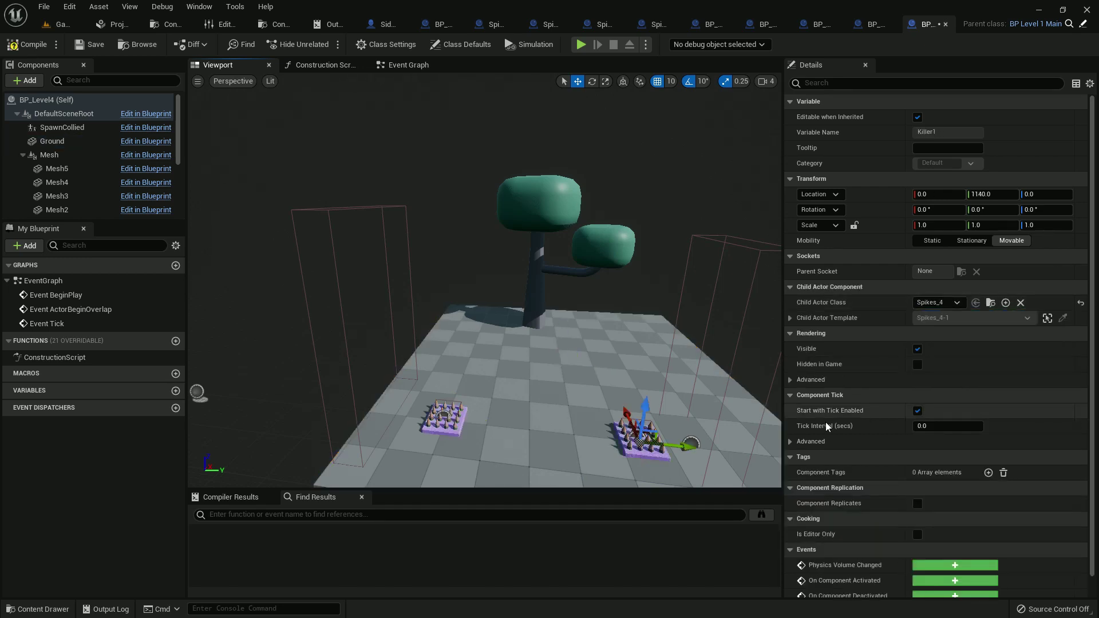
{"action": "left_click", "coordinate": [447, 417]}
{"action": "left_click_drag", "start_coordinate": [506, 424], "coordinate": [567, 423]}
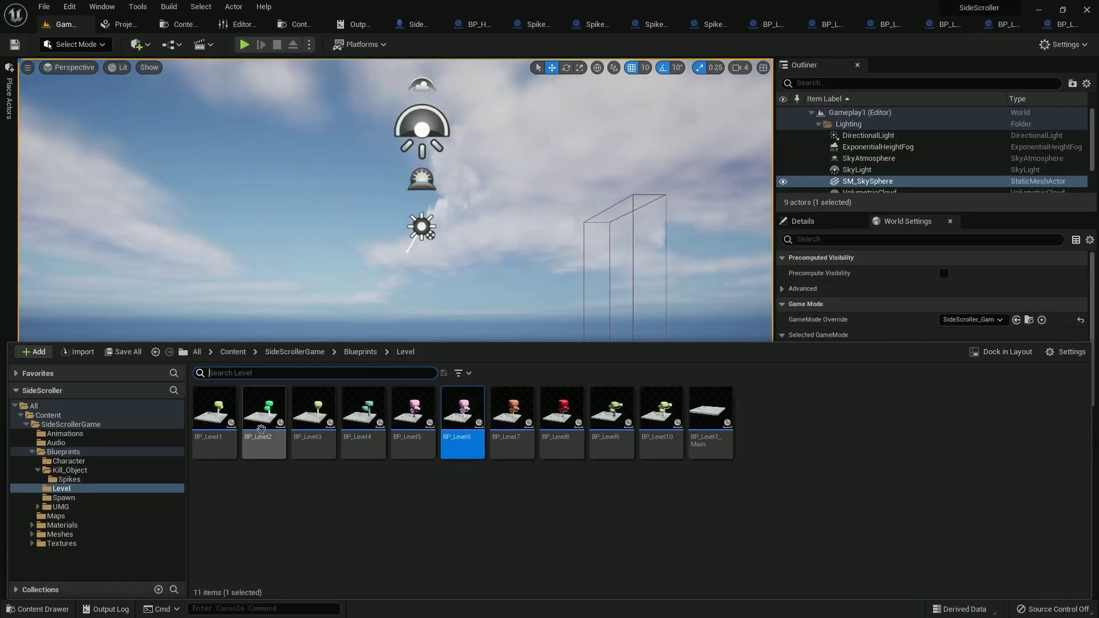
Drop Spikes_1 from the Spikes folder onto the floor and set its X location to 0
{"action": "left_click", "coordinate": [73, 480]}
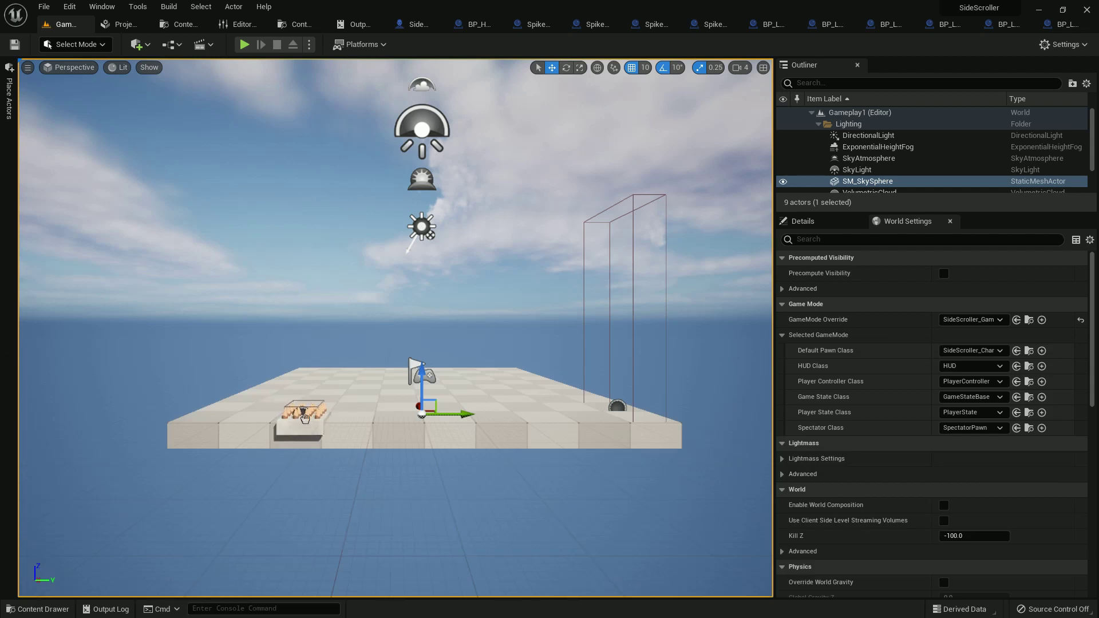
{"action": "left_click_drag", "start_coordinate": [214, 417], "coordinate": [290, 408]}
{"action": "left_click", "coordinate": [840, 216]}
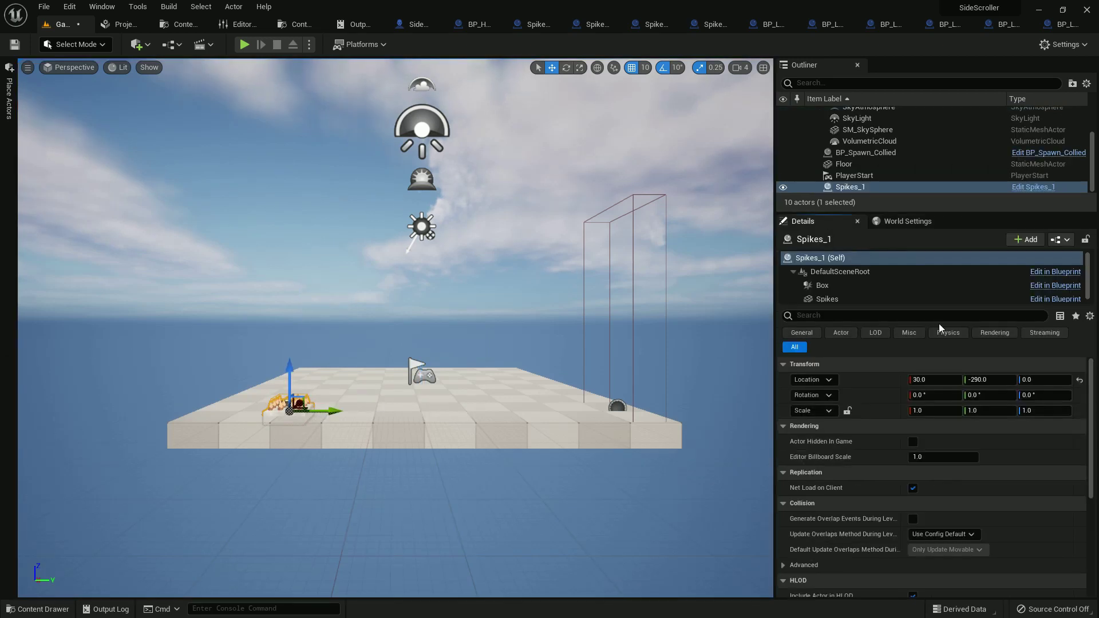
{"action": "left_click", "coordinate": [988, 380]}
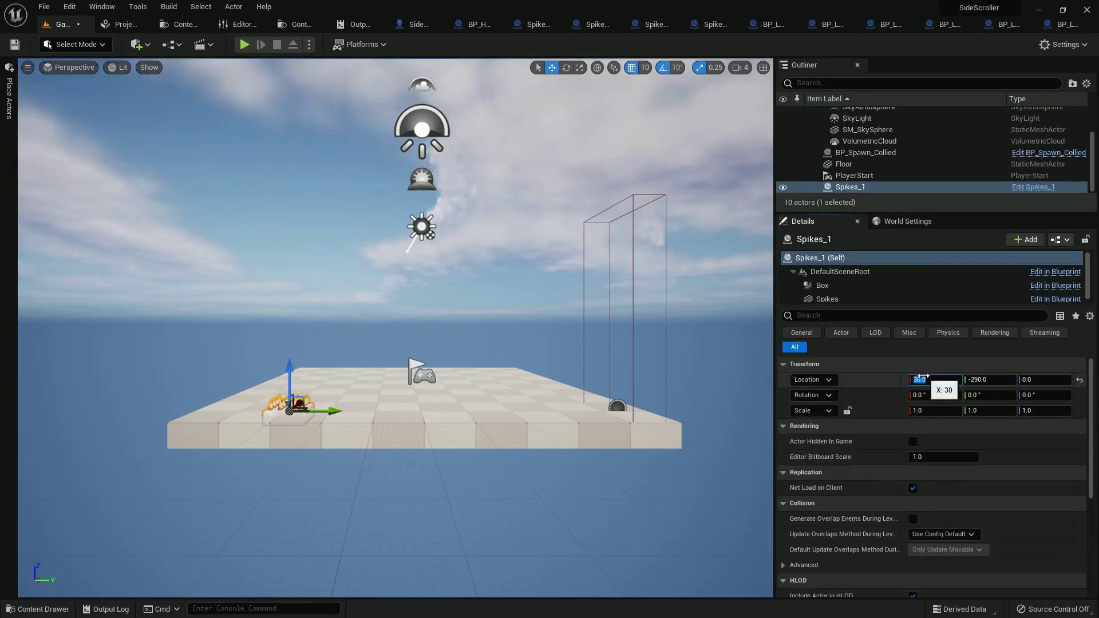
{"action": "type", "text": "0"}
{"action": "key", "text": "Return"}
Lift the spikes slightly above the floor and browse to the health pickup's folder
{"action": "right_click_drag", "start_coordinate": [481, 413], "coordinate": [481, 413]}
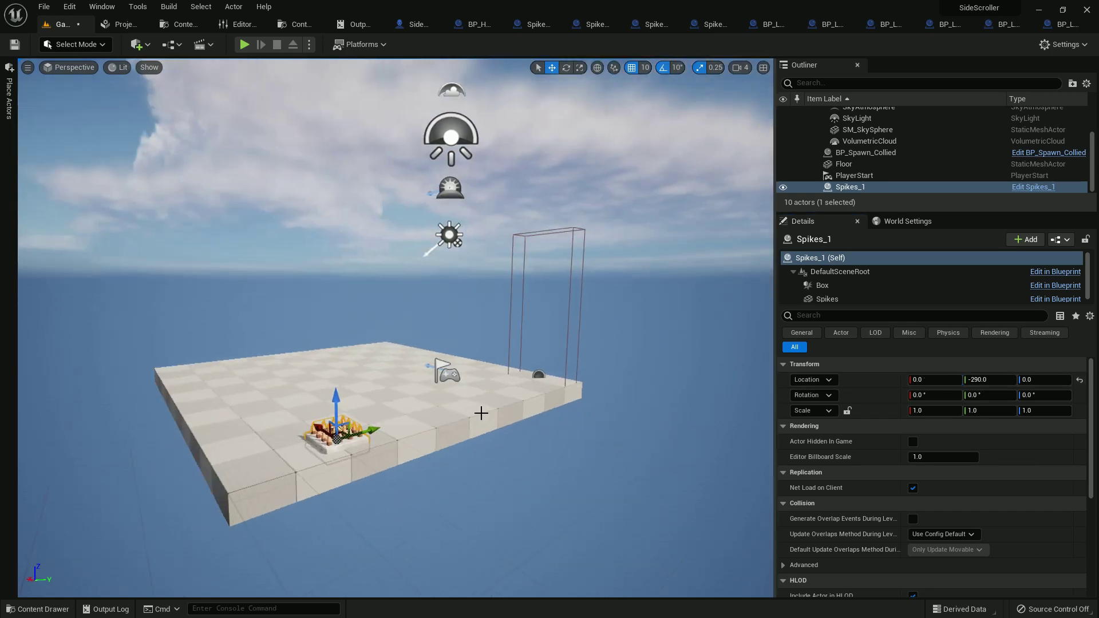
{"action": "left_click_drag", "start_coordinate": [339, 399], "coordinate": [334, 400]}
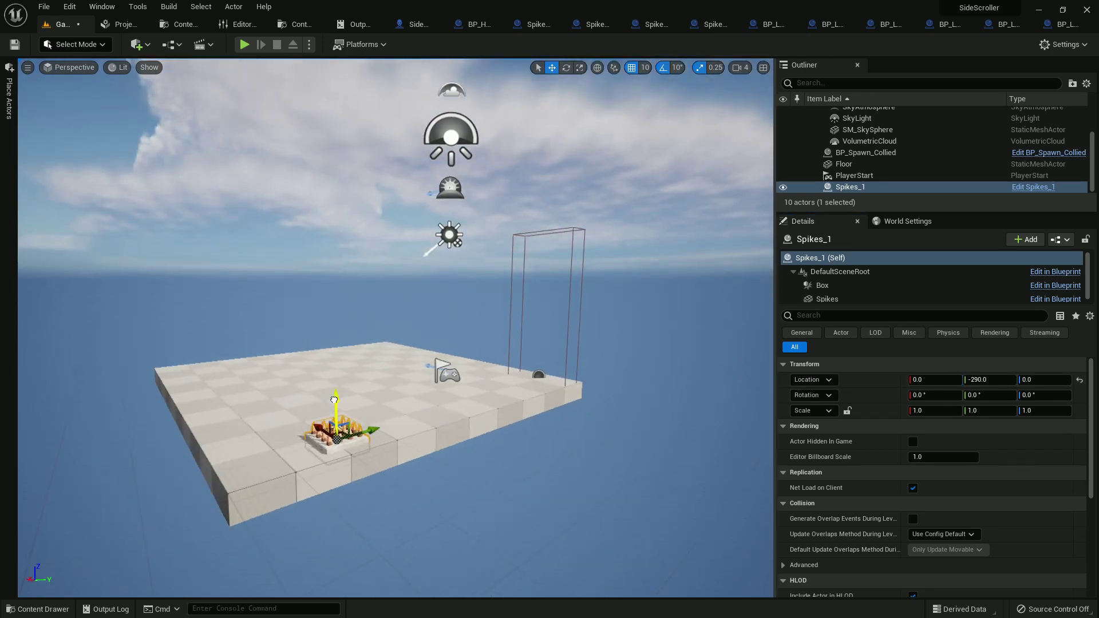
{"action": "right_click_drag", "start_coordinate": [470, 447], "coordinate": [471, 446]}
{"action": "key", "text": "ctrl+space"}
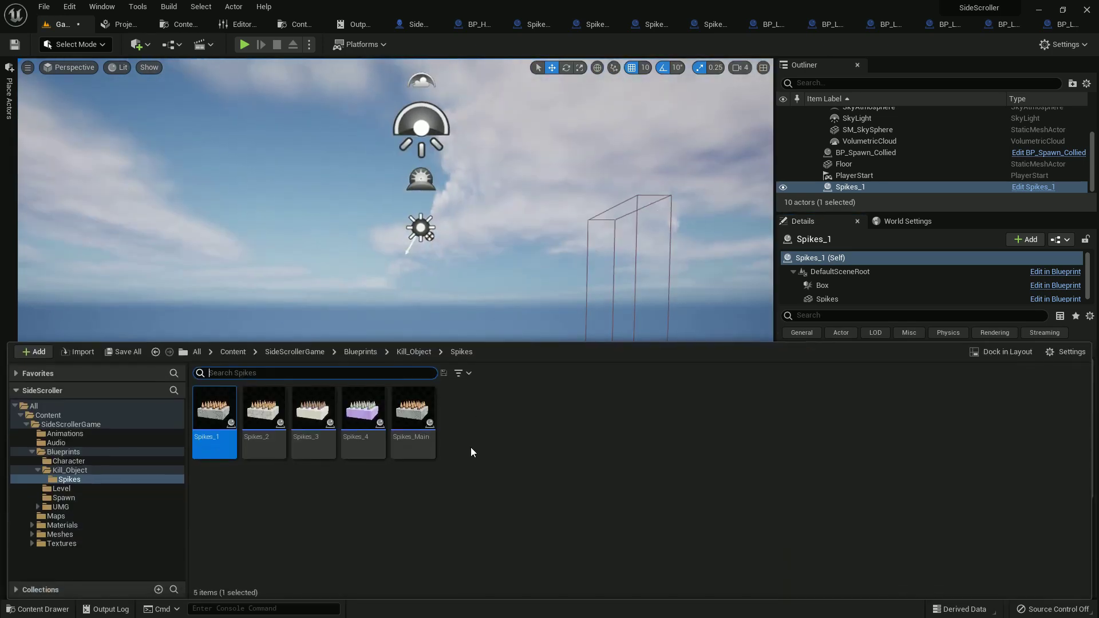
{"action": "left_click", "coordinate": [69, 461]}
Drop BP_Health_Box into the level at X 0 and lift it above the floor
{"action": "key", "text": "ctrl+space"}
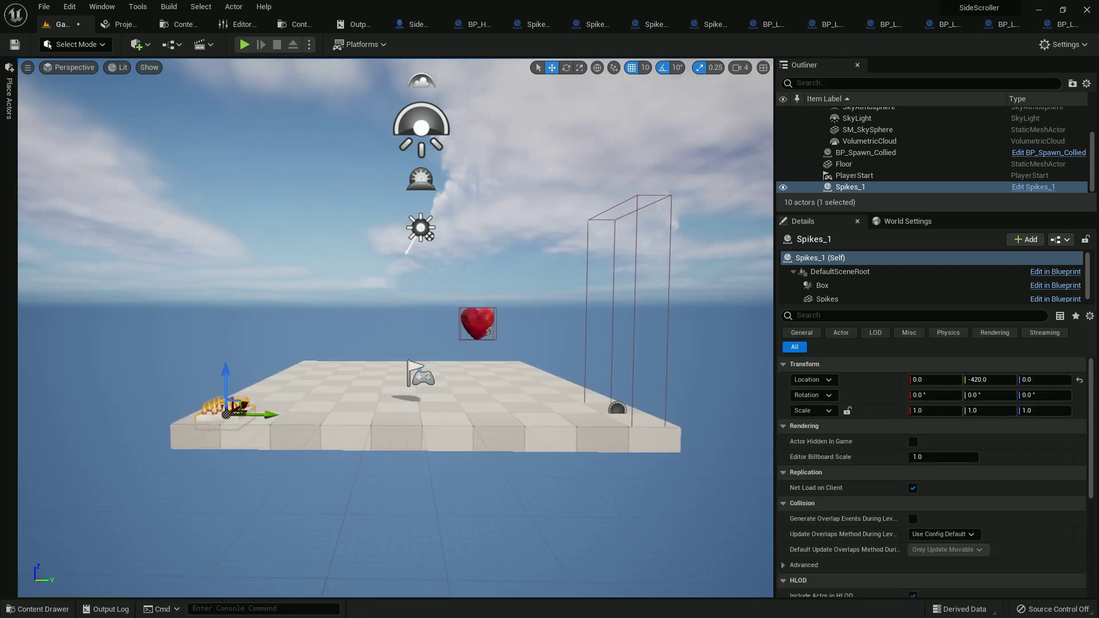
{"action": "left_click_drag", "start_coordinate": [527, 404], "coordinate": [527, 402]}
{"action": "left_click", "coordinate": [934, 381]}
{"action": "type", "text": "0"}
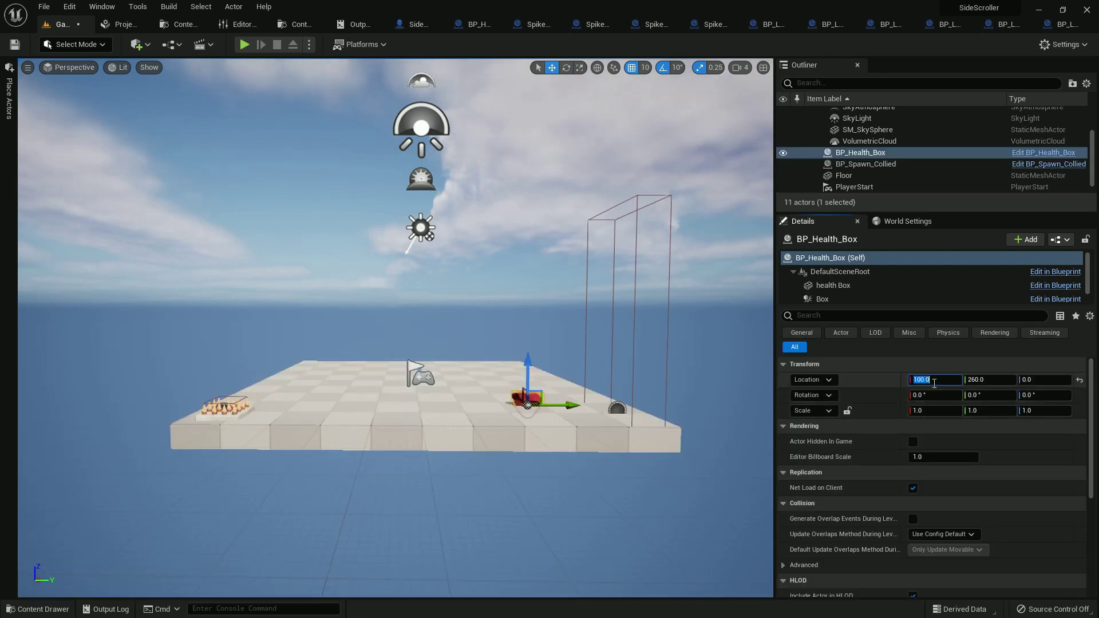
{"action": "key", "text": "Return"}
{"action": "left_click_drag", "start_coordinate": [578, 489], "coordinate": [531, 331], "text": "alt"}
{"action": "left_click_drag", "start_coordinate": [530, 331], "coordinate": [579, 368], "text": "alt"}
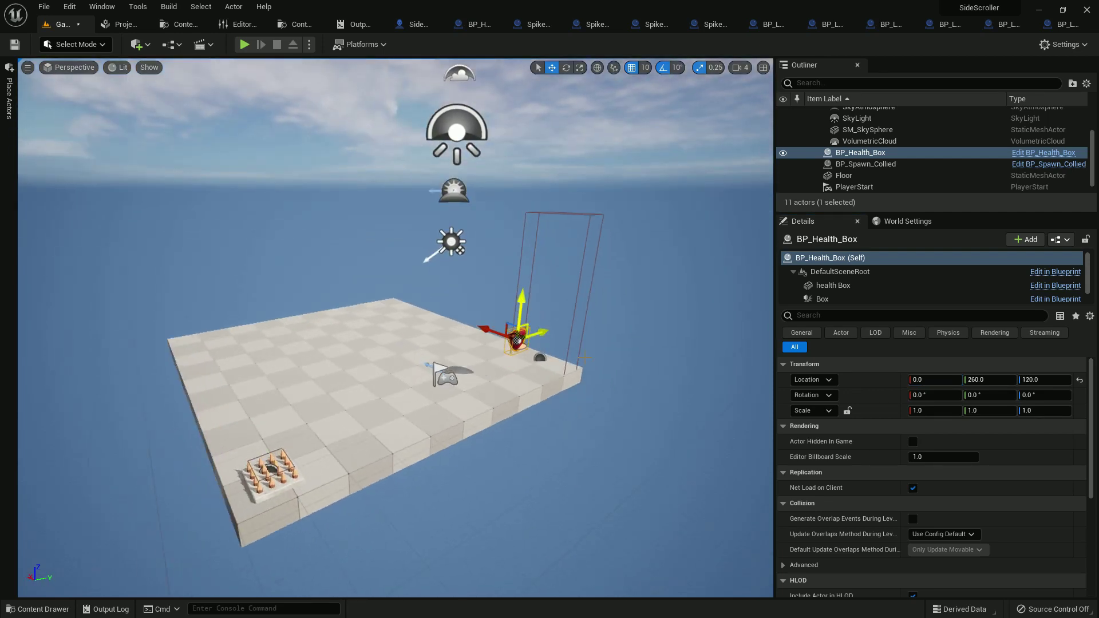
{"action": "mouse_move", "coordinate": [579, 368]}
{"action": "left_mouse_down", "text": "alt"}
{"action": "mouse_move", "coordinate": [550, 336]}
{"action": "mouse_move", "coordinate": [533, 335]}
{"action": "left_mouse_up", "text": "alt"}
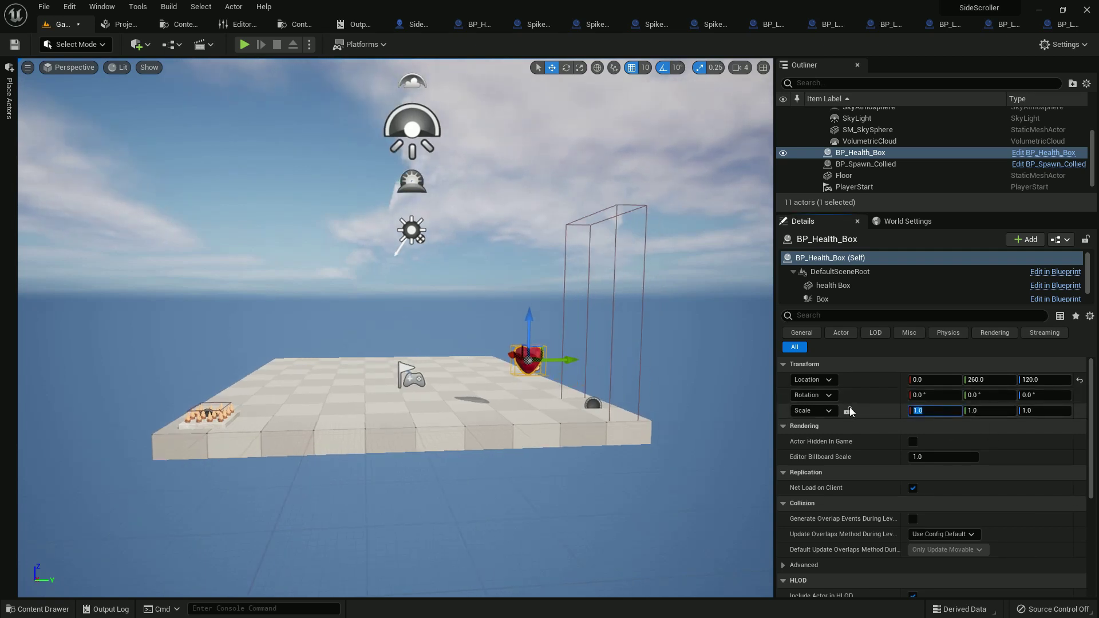
Scale the heart to 2.0, raise it to Z 160, and save all content
{"action": "left_click", "coordinate": [942, 413]}
{"action": "type", "text": "2"}
{"action": "key", "text": "Return"}
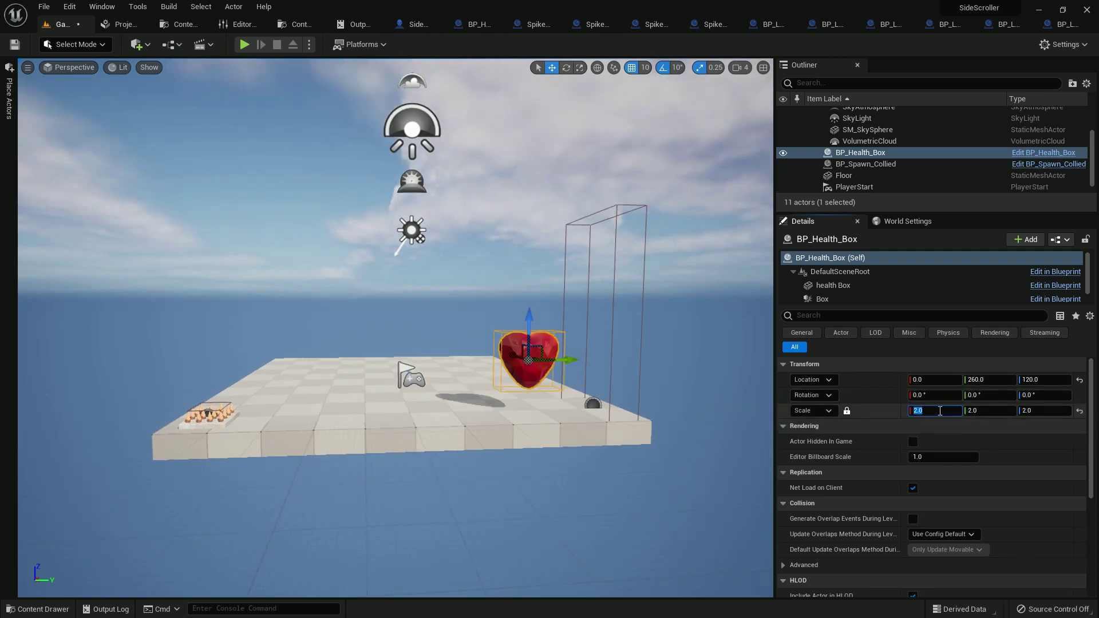
{"action": "left_click_drag", "start_coordinate": [526, 324], "coordinate": [523, 301]}
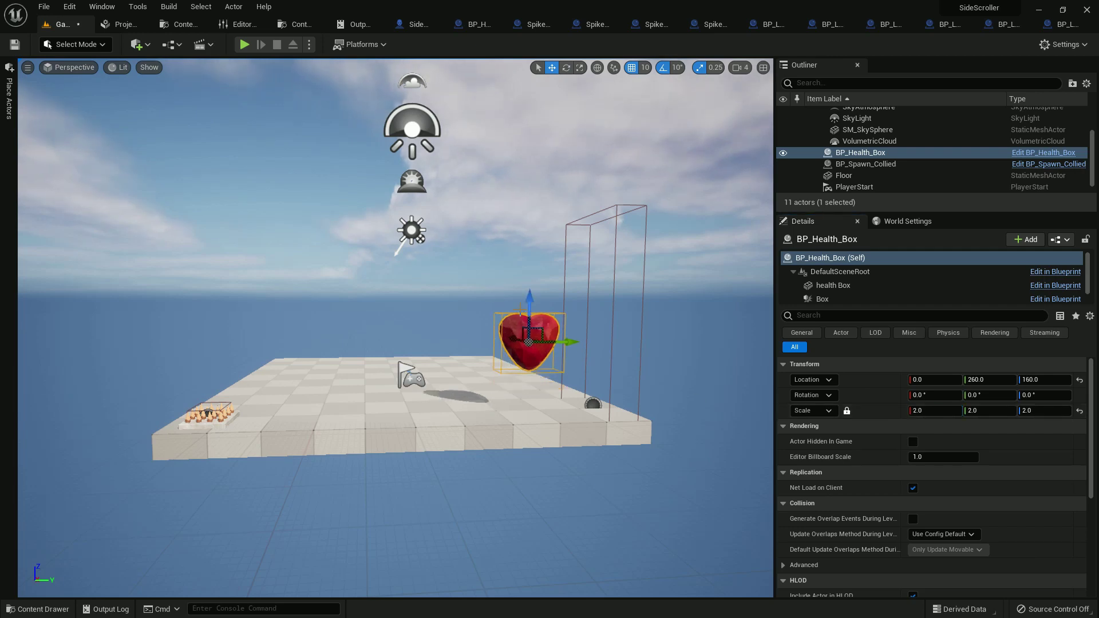
{"action": "key", "text": "ctrl+space"}
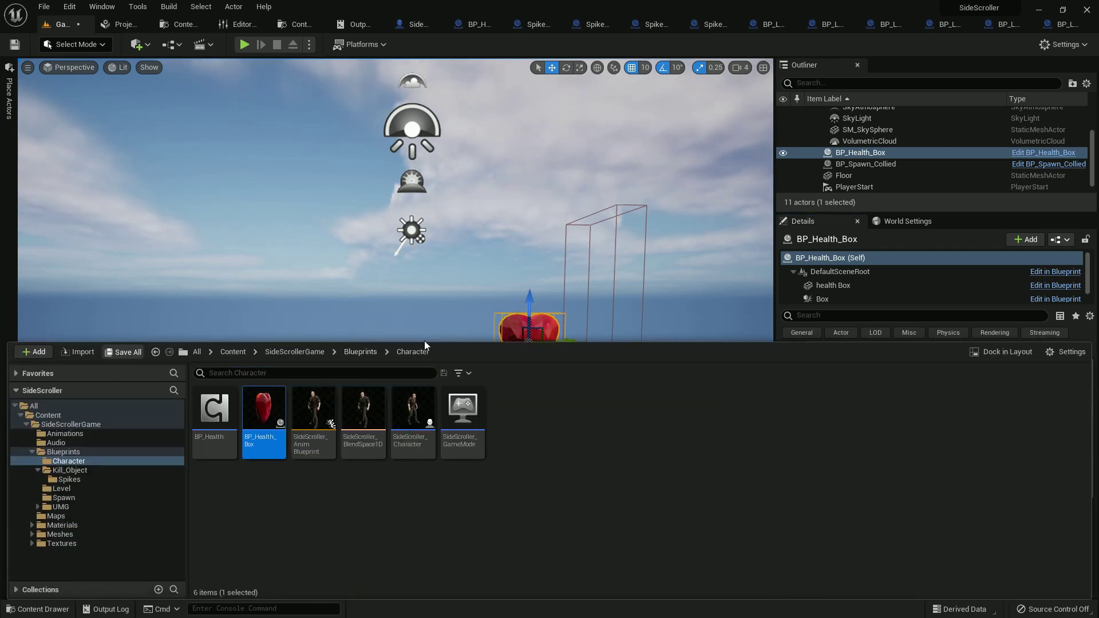
{"action": "key", "text": "ctrl+shift+s"}
{"action": "left_click", "coordinate": [640, 444]}
Play-test the level in a maximised viewport, running the character right across the platform
{"action": "left_click", "coordinate": [304, 271]}
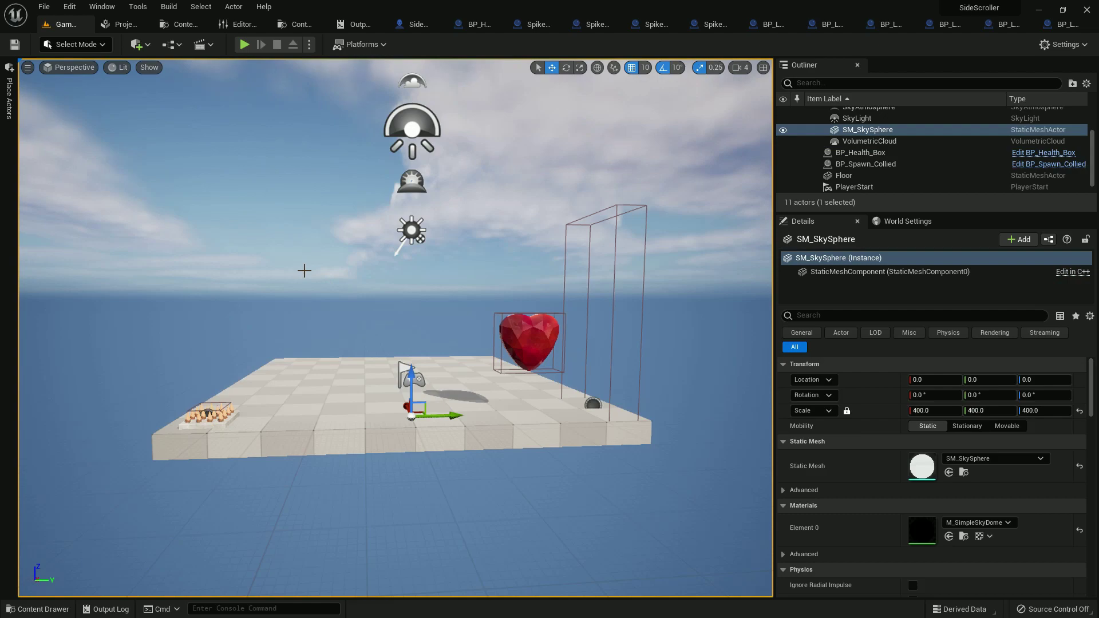
{"action": "key", "text": "F11"}
{"action": "key", "text": "alt+p"}
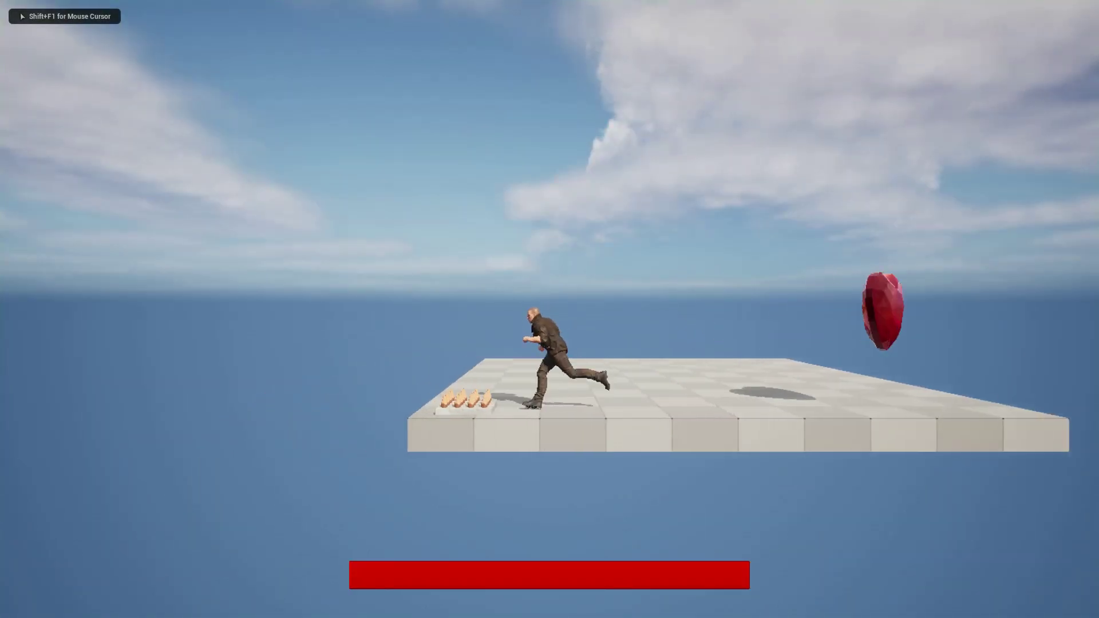
{"action": "key", "text": "d"}
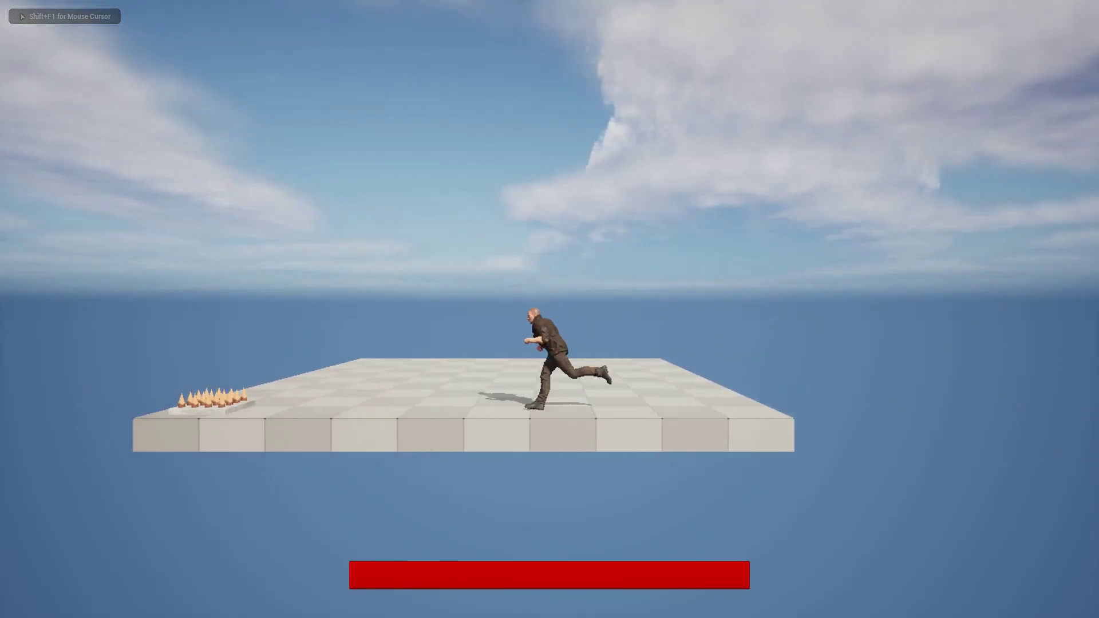
{"action": "key", "text": "Escape"}
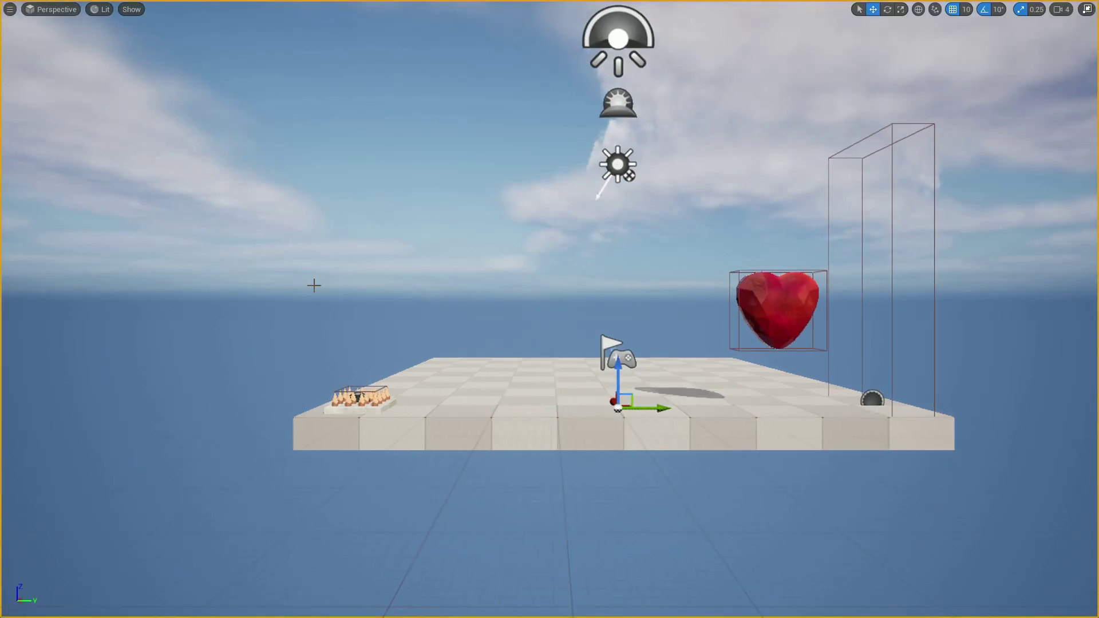
{"action": "key", "text": "F11"}
{"action": "key", "text": "ctrl+space"}
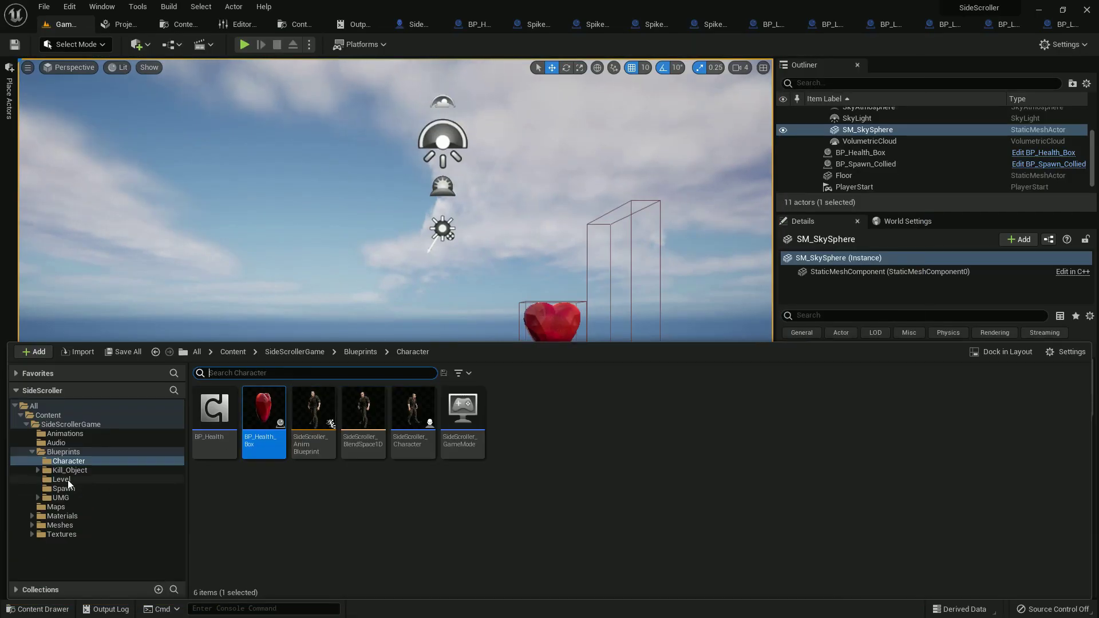
Browse to the Level blueprints folder and open BP_Level7 in the full editor
{"action": "left_click", "coordinate": [75, 488]}
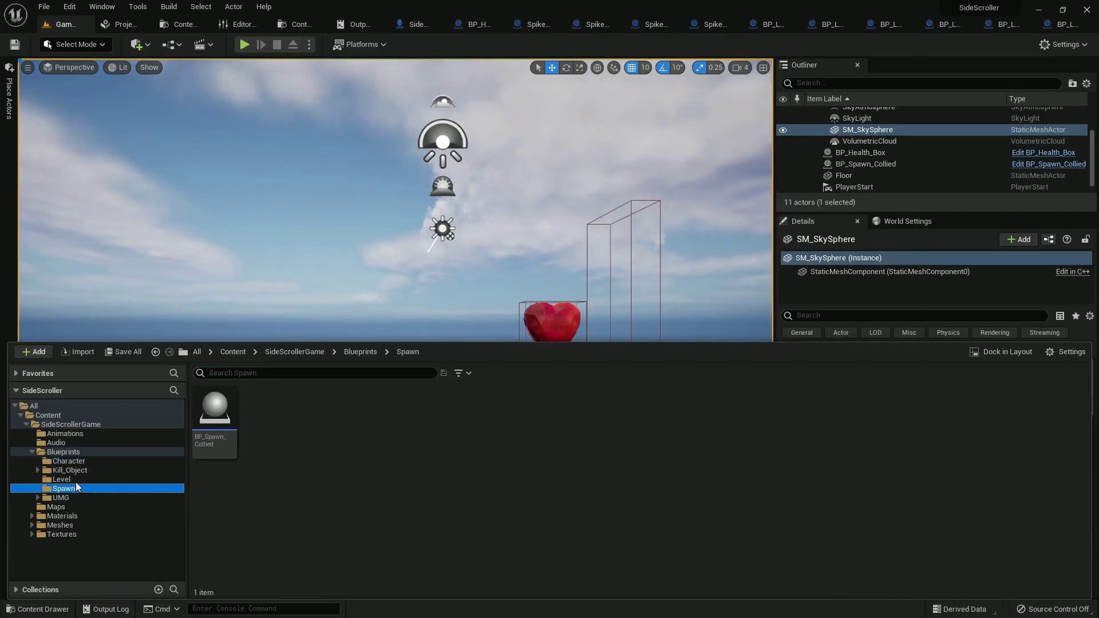
{"action": "left_click", "coordinate": [73, 488]}
{"action": "left_click", "coordinate": [103, 479]}
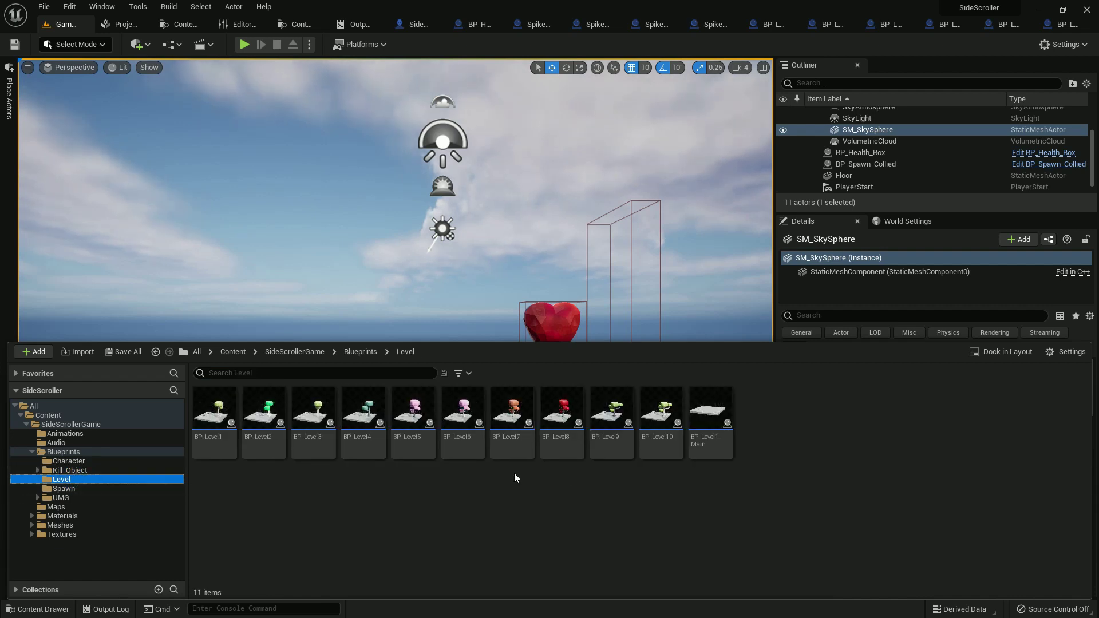
{"action": "double_click", "coordinate": [508, 417]}
{"action": "left_click", "coordinate": [504, 67]}
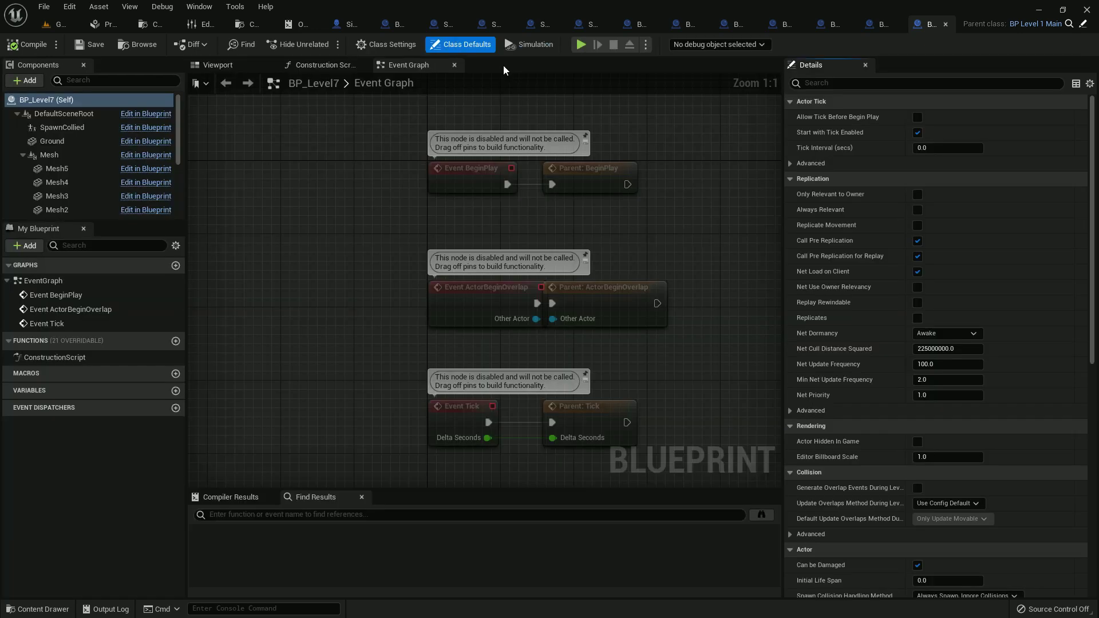
{"action": "scroll", "coordinate": [66, 165], "scroll_direction": "down", "scroll_amount": 3}
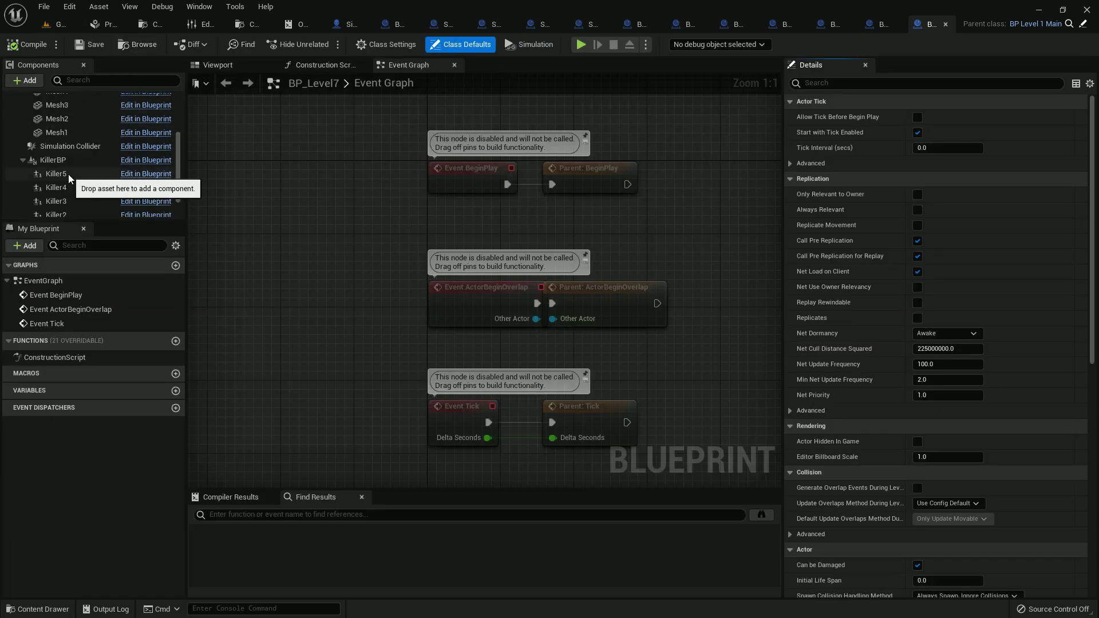
{"action": "scroll", "coordinate": [69, 176], "scroll_direction": "down", "scroll_amount": 2}
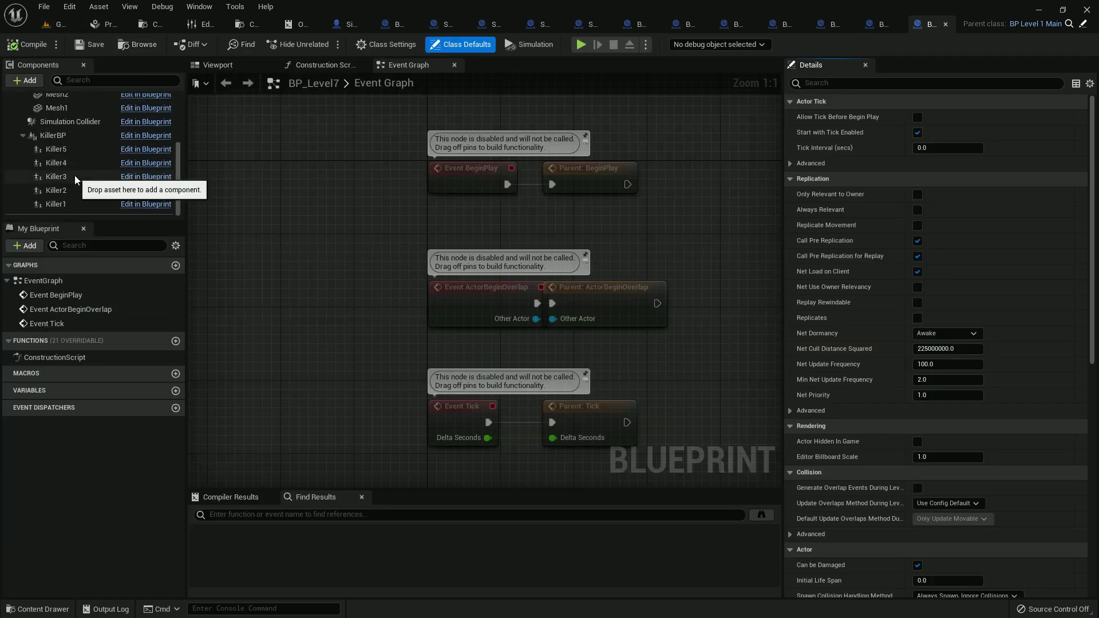
{"action": "scroll", "coordinate": [75, 175], "scroll_direction": "up", "scroll_amount": 3}
{"action": "scroll", "coordinate": [78, 173], "scroll_direction": "up", "scroll_amount": 2}
{"action": "scroll", "coordinate": [79, 173], "scroll_direction": "down", "scroll_amount": 3}
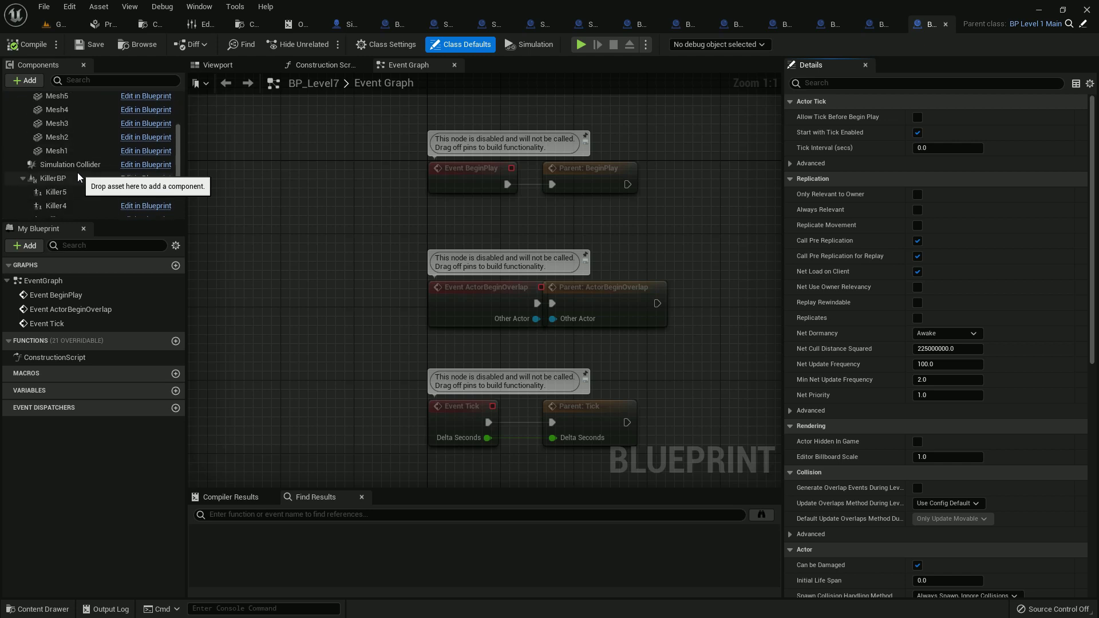
Set Killer5's Child Actor Class to BP_Health_Box
{"action": "left_click", "coordinate": [61, 192]}
{"action": "left_click", "coordinate": [942, 304]}
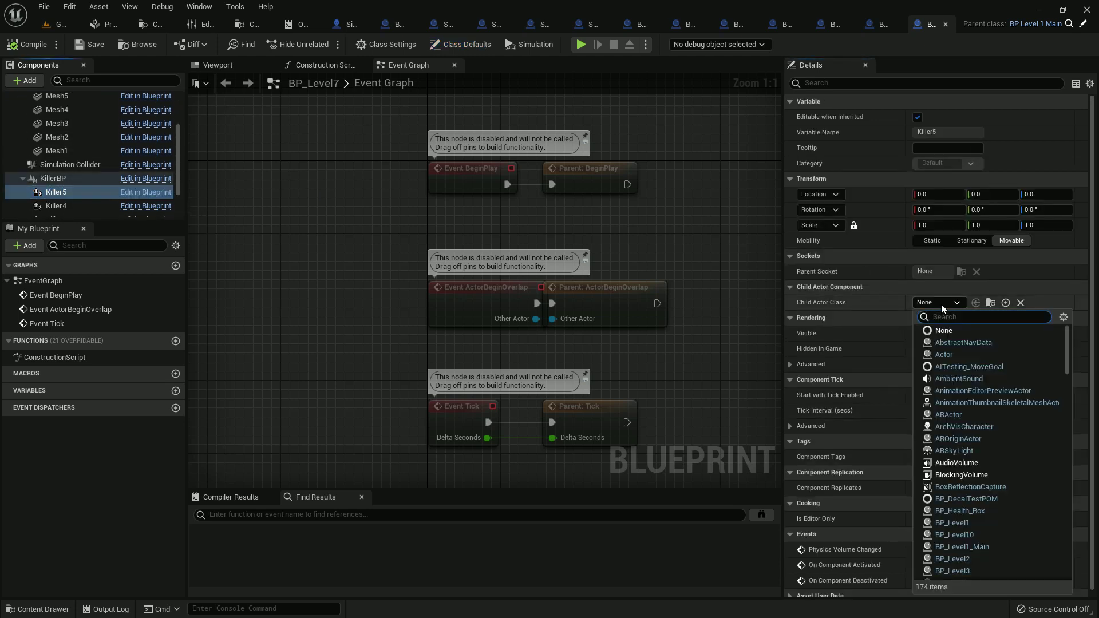
{"action": "type", "text": "health"}
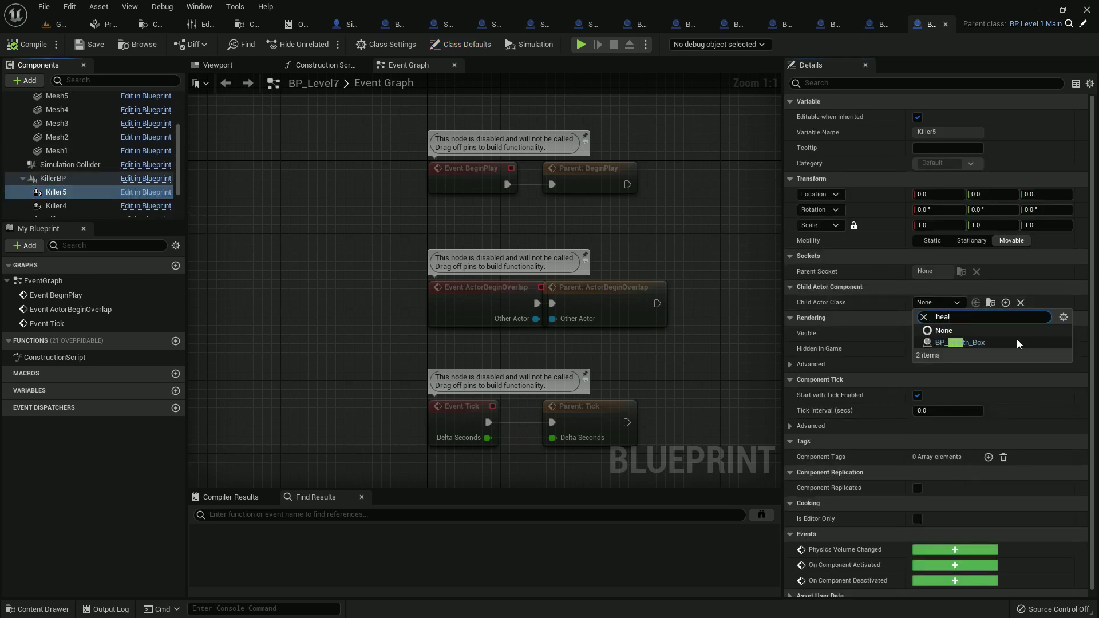
{"action": "left_click", "coordinate": [1017, 341]}
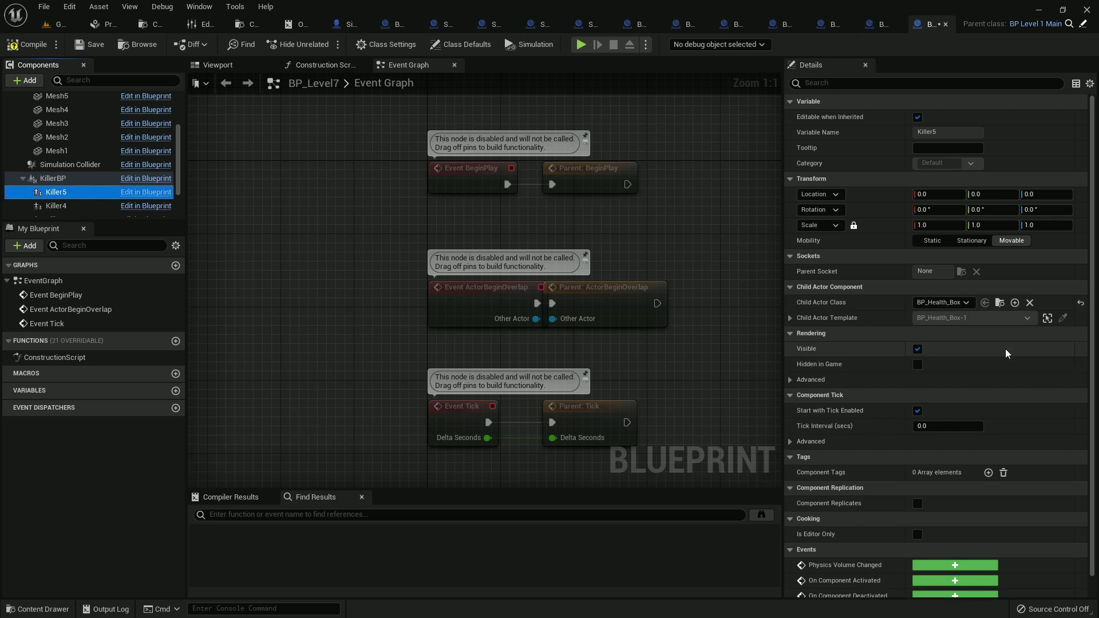
Raise the heart pickup to Z 150 in the viewport and compile the blueprint
{"action": "left_click", "coordinate": [218, 65]}
{"action": "mouse_move", "coordinate": [567, 361]}
{"action": "left_mouse_down"}
{"action": "mouse_move", "coordinate": [379, 374]}
{"action": "mouse_move", "coordinate": [522, 436]}
{"action": "left_mouse_up"}
{"action": "left_click_drag", "start_coordinate": [496, 389], "coordinate": [492, 347]}
{"action": "left_click", "coordinate": [28, 44]}
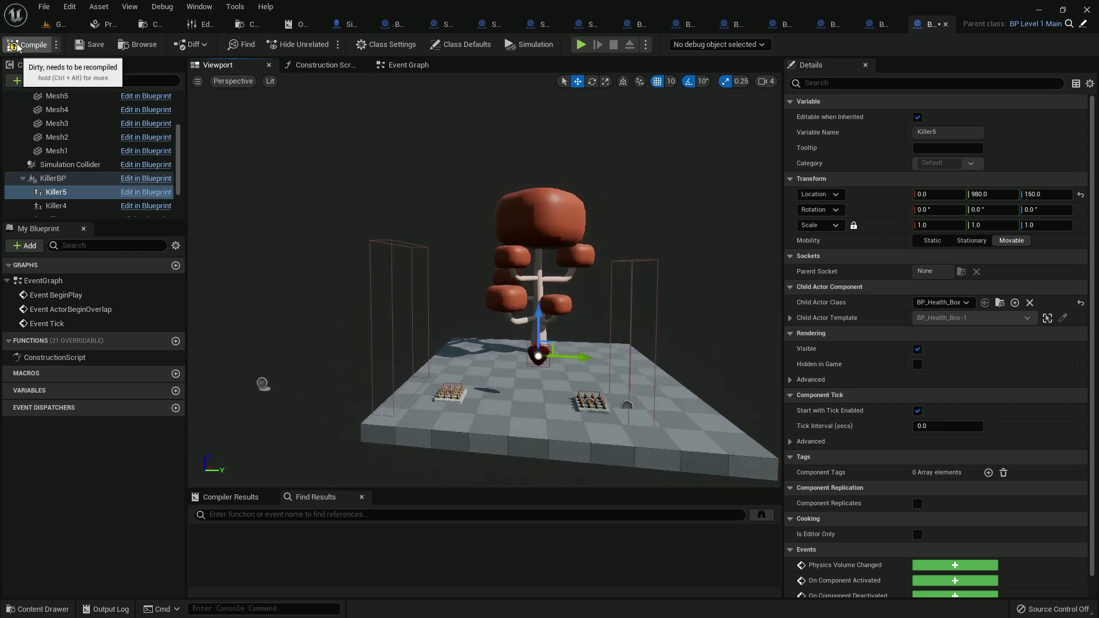
{"action": "left_click", "coordinate": [58, 23]}
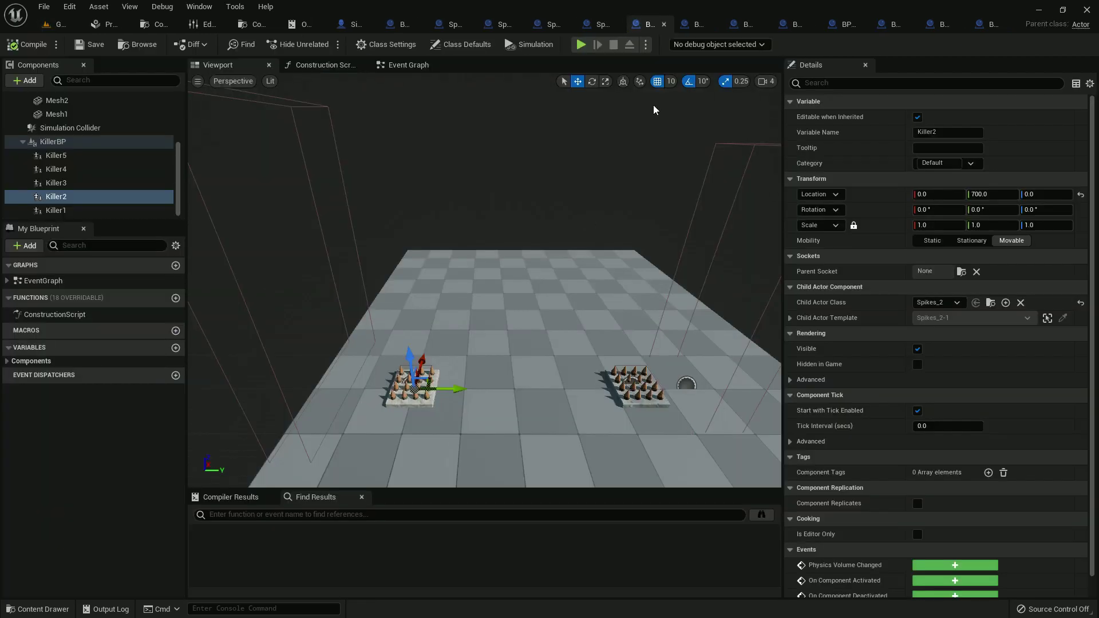
In the Event Graph, shift the Delay and Destroy Actor nodes right to make room
{"action": "left_click", "coordinate": [408, 64]}
{"action": "right_click_drag", "start_coordinate": [601, 344], "coordinate": [449, 280]}
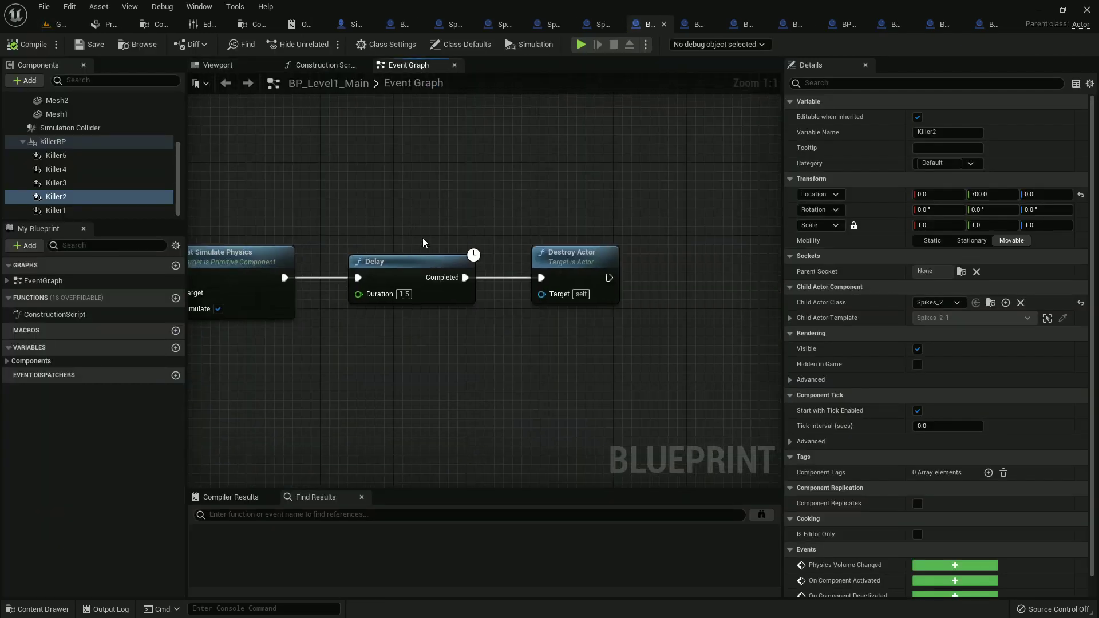
{"action": "left_click_drag", "start_coordinate": [340, 237], "coordinate": [635, 369]}
{"action": "left_click_drag", "start_coordinate": [500, 284], "coordinate": [613, 273]}
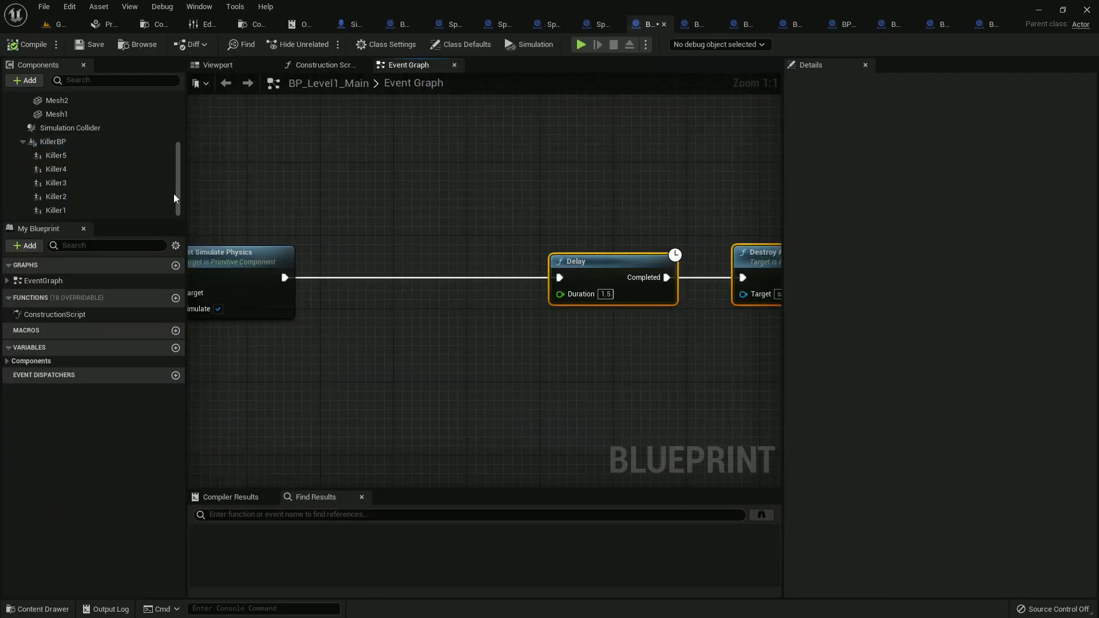
Add references to Killer1–Killer5 and stack them beside Set Simulate Physics
{"action": "left_click", "coordinate": [56, 155]}
{"action": "left_click", "coordinate": [57, 211], "text": "shift"}
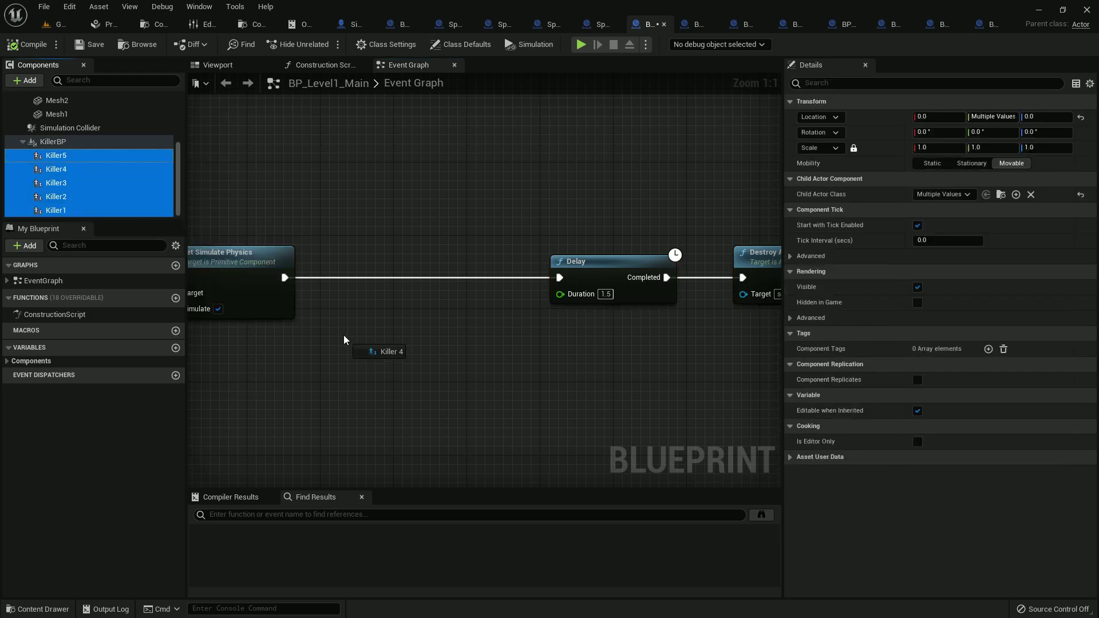
{"action": "left_click_drag", "start_coordinate": [344, 340], "coordinate": [378, 369]}
{"action": "right_click_drag", "start_coordinate": [471, 384], "coordinate": [386, 310]}
{"action": "left_click_drag", "start_coordinate": [363, 277], "coordinate": [388, 303]}
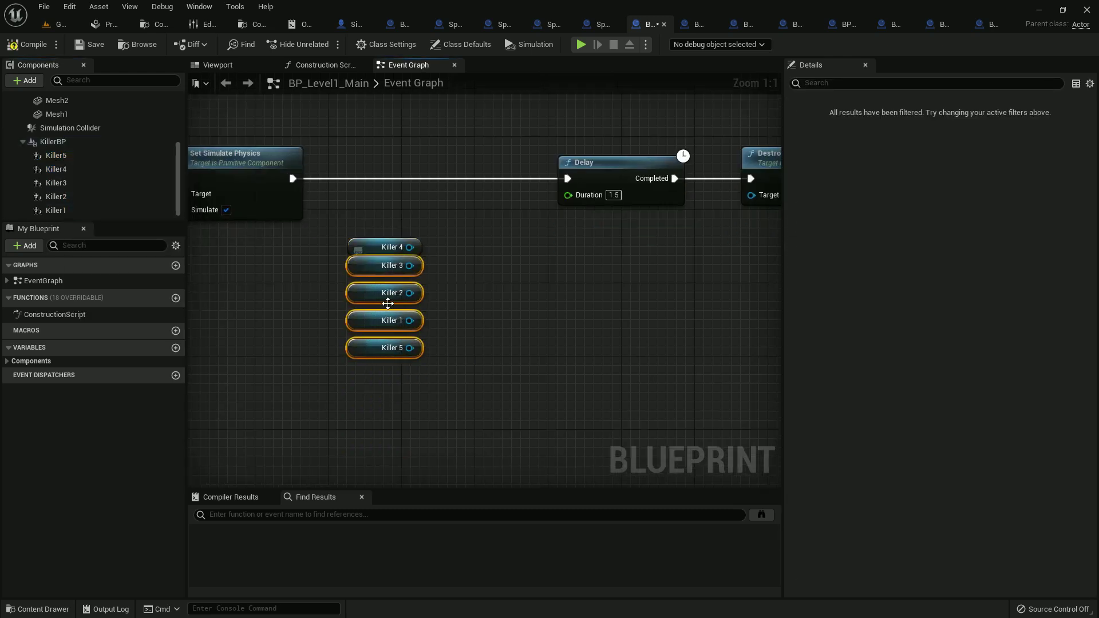
{"action": "left_click", "coordinate": [409, 293], "text": "ctrl"}
{"action": "mouse_move", "coordinate": [407, 358]}
{"action": "left_mouse_down"}
{"action": "mouse_move", "coordinate": [408, 347]}
{"action": "mouse_move", "coordinate": [418, 373]}
{"action": "left_mouse_up"}
{"action": "left_click_drag", "start_coordinate": [421, 329], "coordinate": [429, 318]}
{"action": "right_click_drag", "start_coordinate": [526, 335], "coordinate": [504, 380]}
{"action": "left_click_drag", "start_coordinate": [503, 380], "coordinate": [310, 279]}
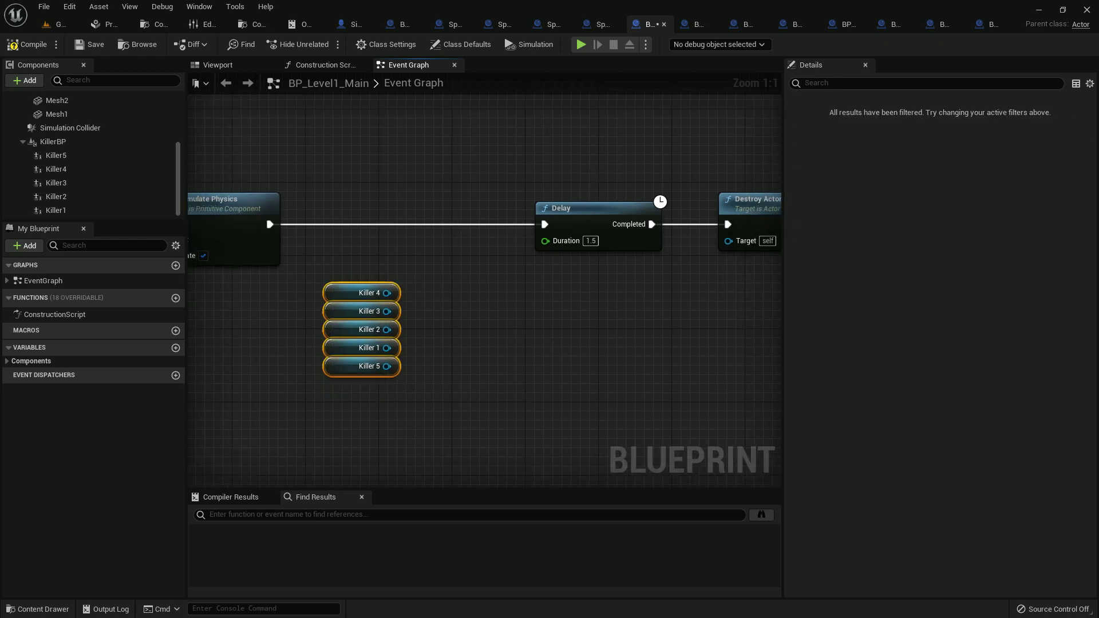
{"action": "right_click_drag", "start_coordinate": [336, 284], "coordinate": [468, 283]}
Insert a Destroy Component node between Set Simulate Physics and the Delay
{"action": "mouse_move", "coordinate": [468, 292]}
{"action": "left_mouse_down"}
{"action": "mouse_move", "coordinate": [348, 284]}
{"action": "mouse_move", "coordinate": [471, 260]}
{"action": "left_mouse_up"}
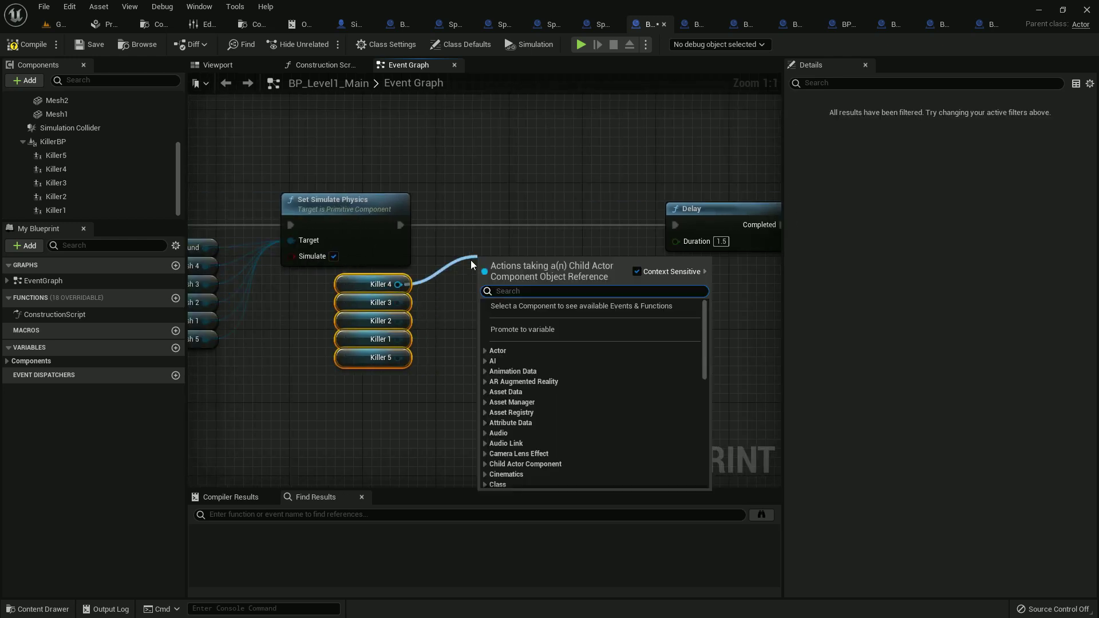
{"action": "type", "text": "destroy"}
{"action": "key", "text": "Return"}
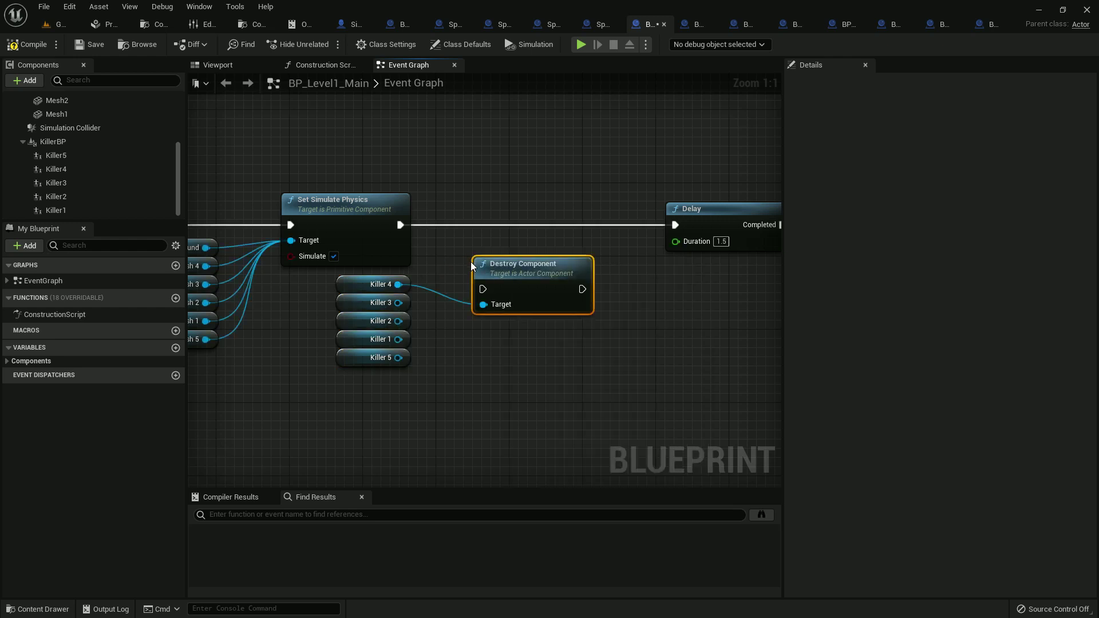
{"action": "left_click_drag", "start_coordinate": [474, 264], "coordinate": [465, 210]}
{"action": "left_click_drag", "start_coordinate": [675, 225], "coordinate": [572, 225]}
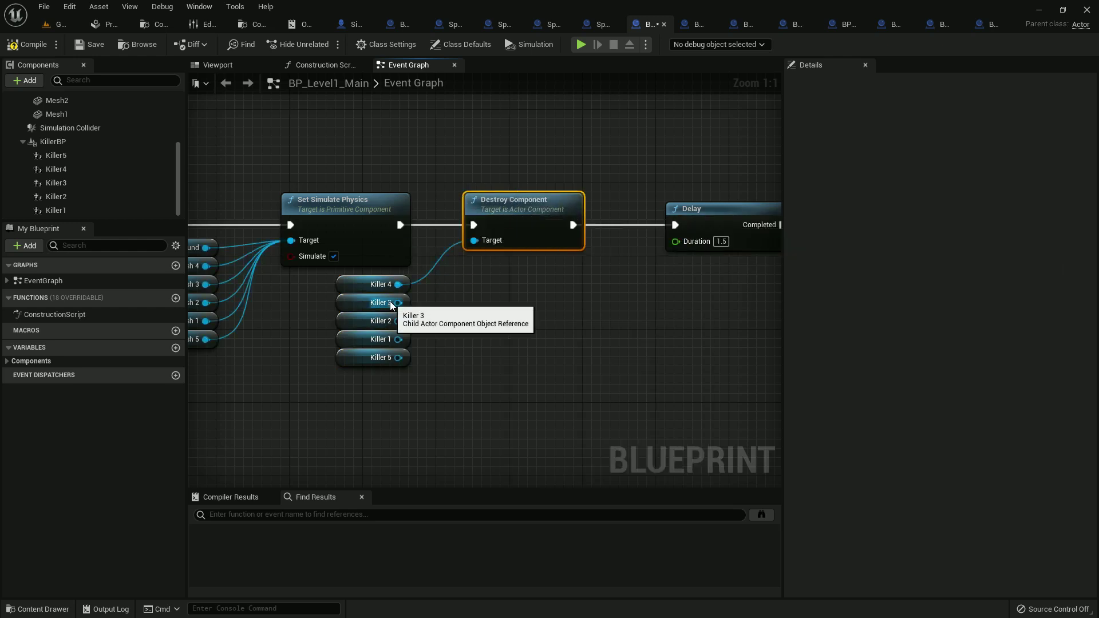
Wire Killer 3, 2, 1 and 5 into Destroy Component's Target pin
{"action": "left_click_drag", "start_coordinate": [391, 303], "coordinate": [481, 241]}
{"action": "left_click_drag", "start_coordinate": [399, 321], "coordinate": [482, 242]}
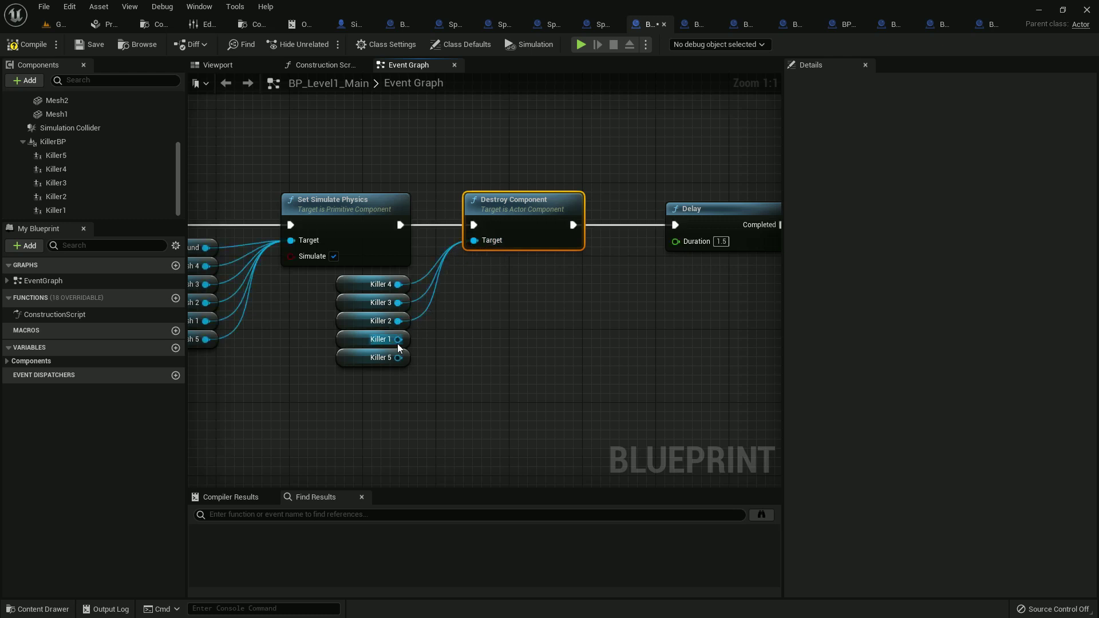
{"action": "left_click_drag", "start_coordinate": [398, 340], "coordinate": [475, 259]}
{"action": "left_click_drag", "start_coordinate": [397, 357], "coordinate": [475, 241]}
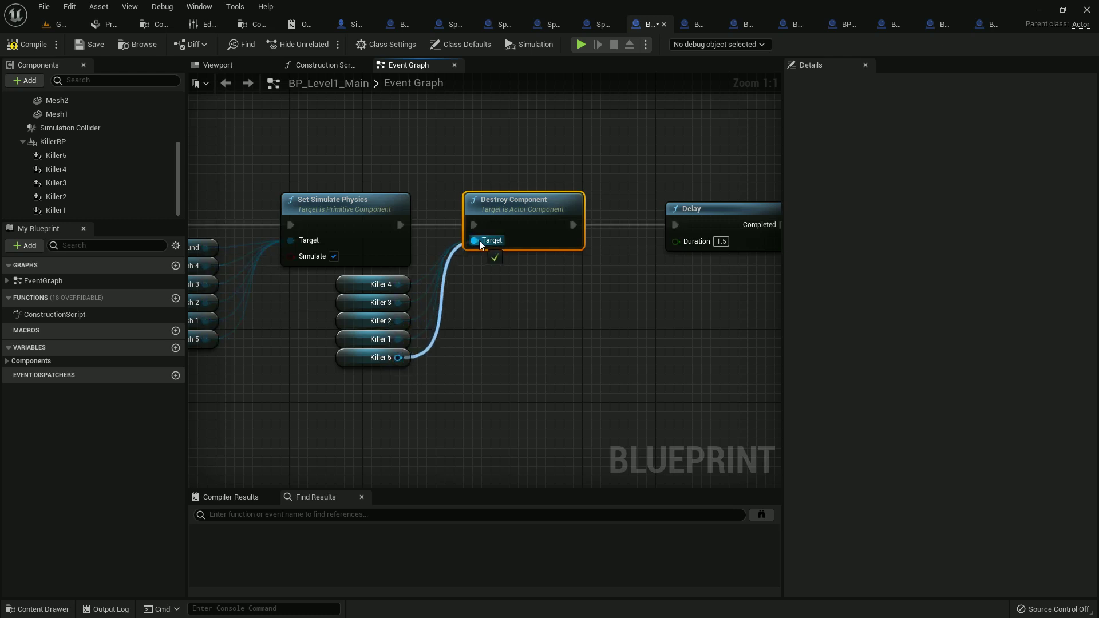
Return to the main level editor with the project's content browser showing
{"action": "left_click", "coordinate": [56, 24]}
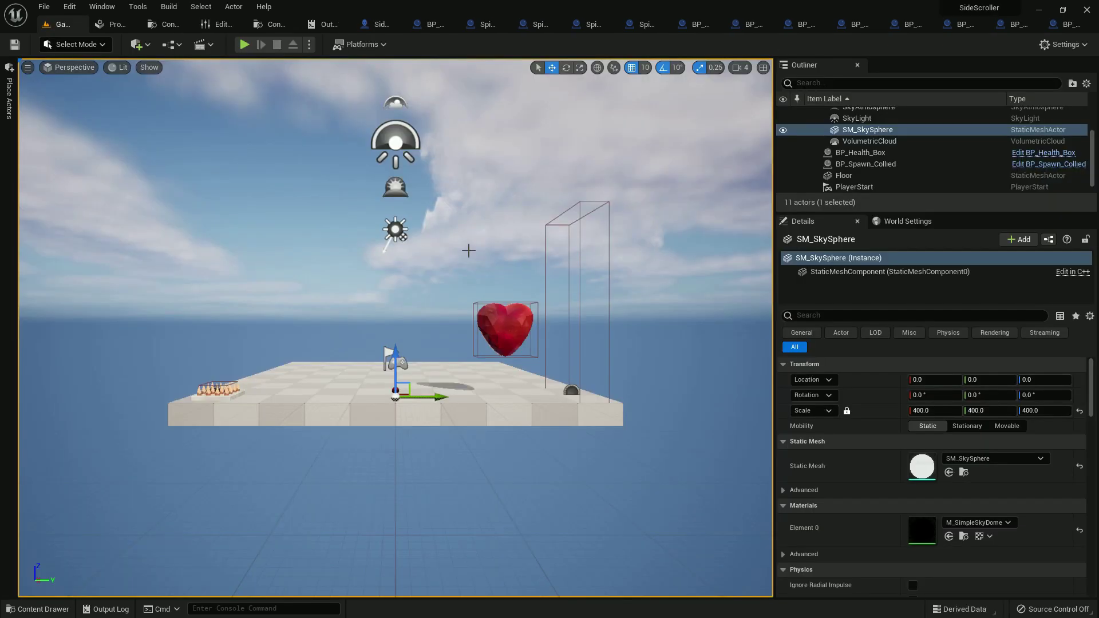
{"action": "key", "text": "ctrl+space"}
{"action": "left_click", "coordinate": [453, 299]}
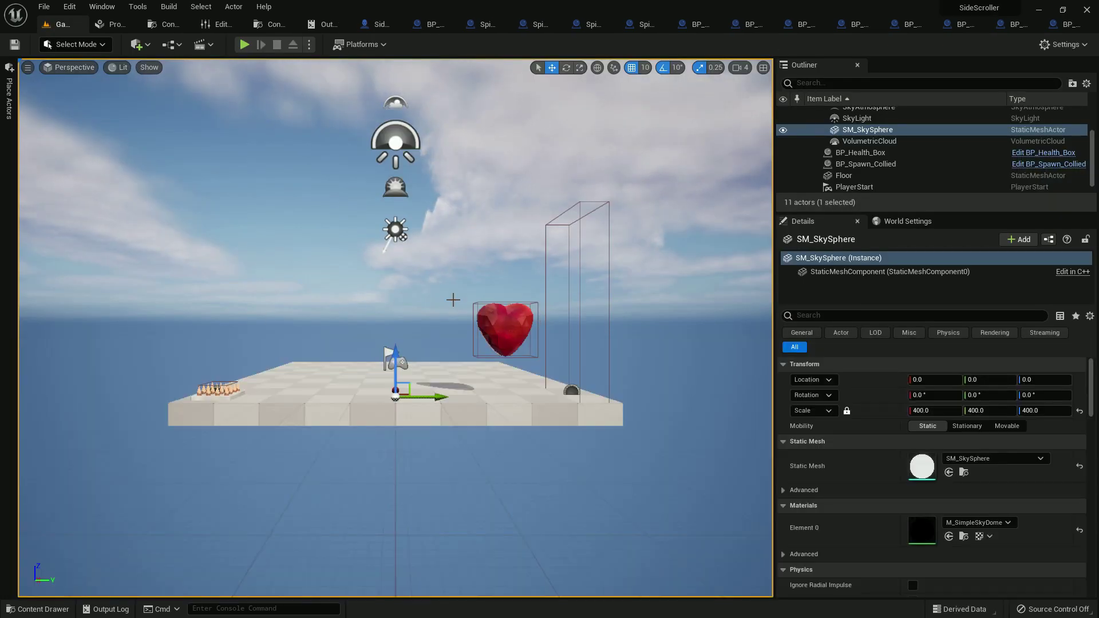
{"action": "key", "text": "ctrl+space"}
{"action": "left_click", "coordinate": [68, 461]}
Open BP_Spawn_Collied from the Blueprints > Spawn folder
{"action": "left_click", "coordinate": [31, 451]}
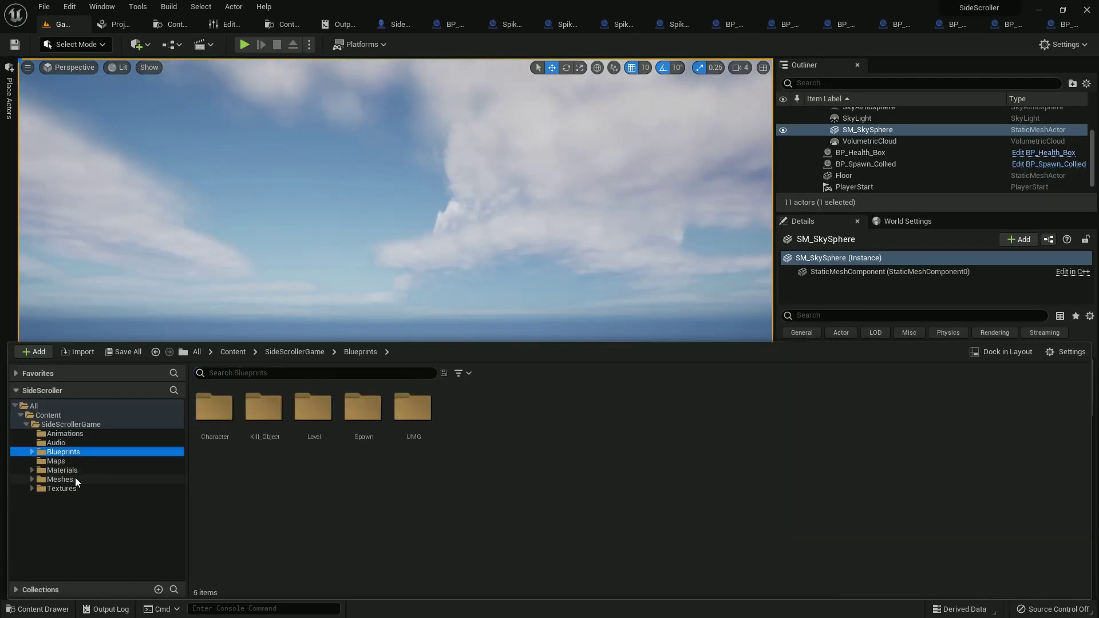
{"action": "left_click", "coordinate": [361, 408]}
{"action": "double_click", "coordinate": [361, 408]}
{"action": "left_click", "coordinate": [231, 418]}
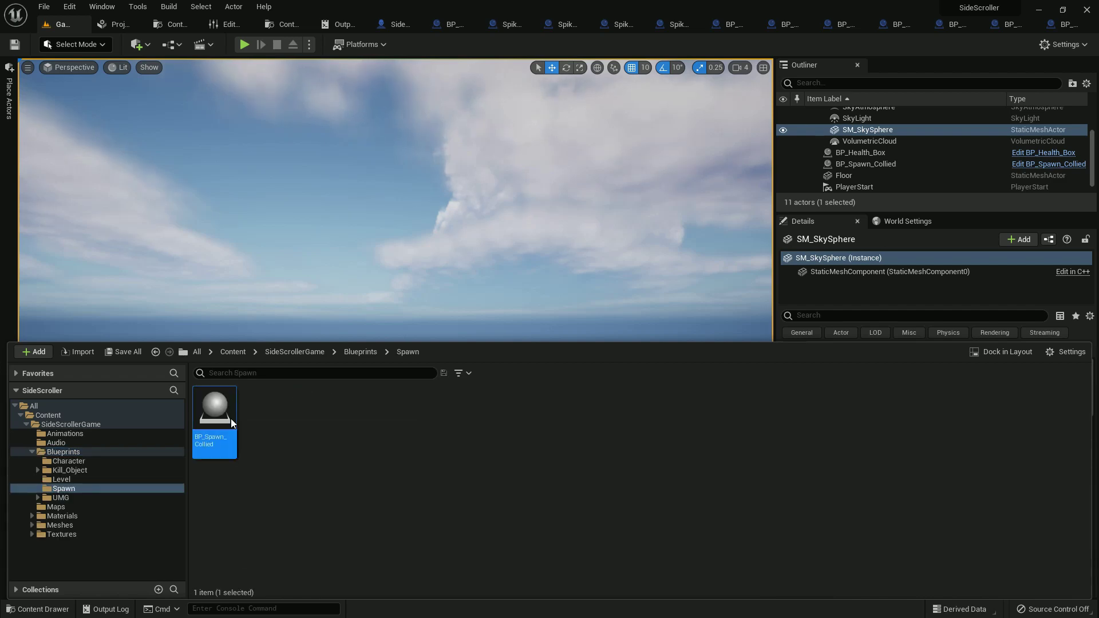
{"action": "double_click", "coordinate": [231, 418]}
Add a Do Once after the character cast's success, save the blueprint, and save all
{"action": "left_click_drag", "start_coordinate": [573, 265], "coordinate": [573, 265]}
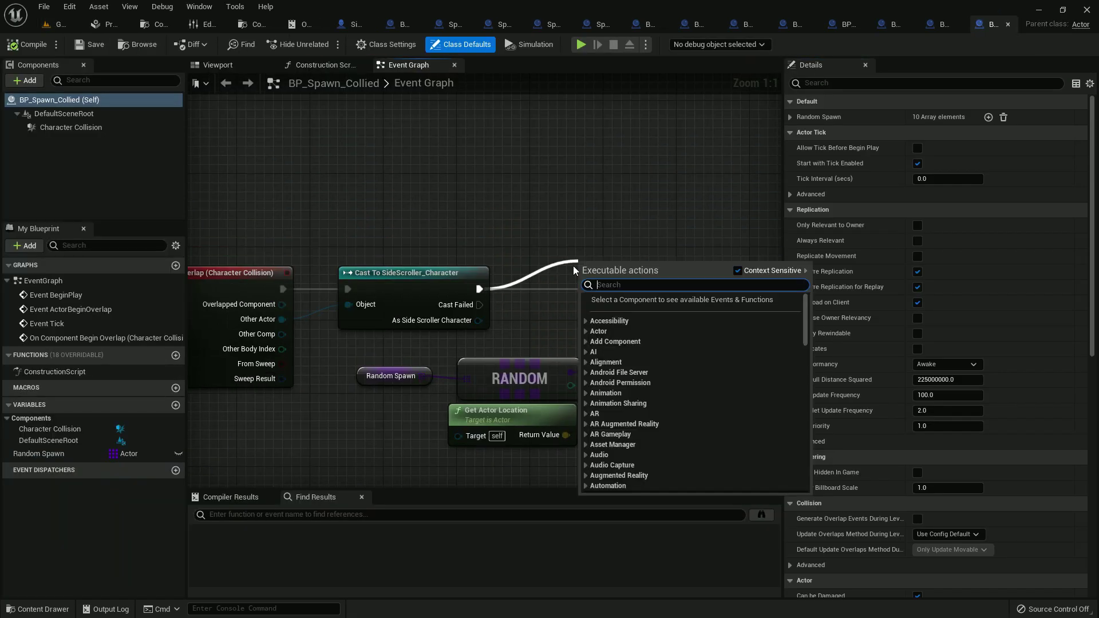
{"action": "type", "text": "do o"}
{"action": "key", "text": "Return"}
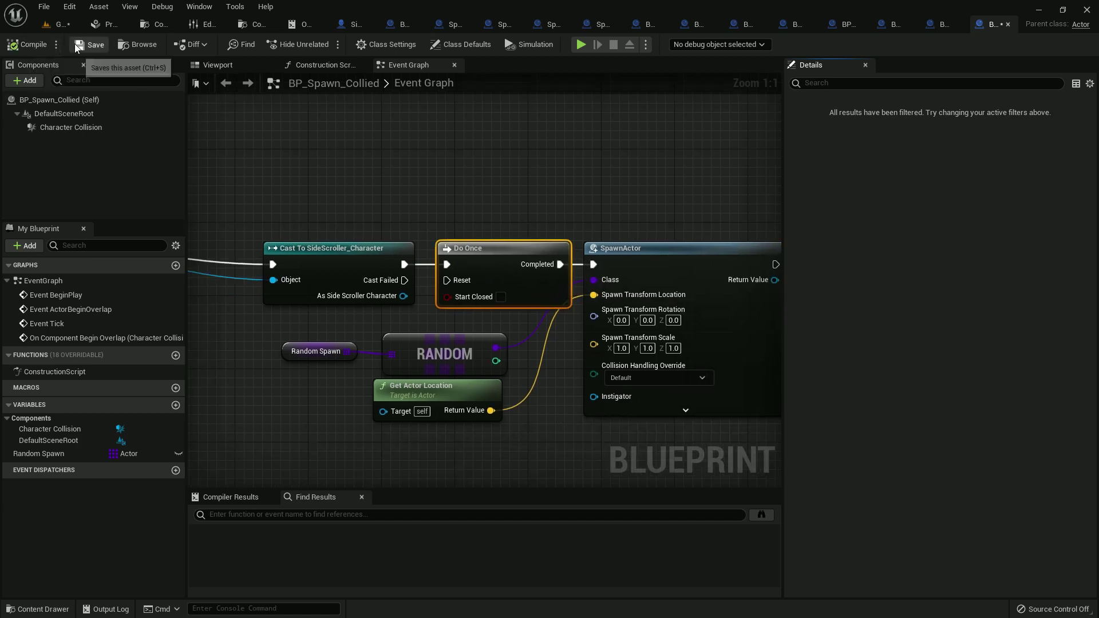
{"action": "left_click", "coordinate": [61, 23]}
{"action": "key", "text": "ctrl+space"}
{"action": "key", "text": "ctrl+shift+s"}
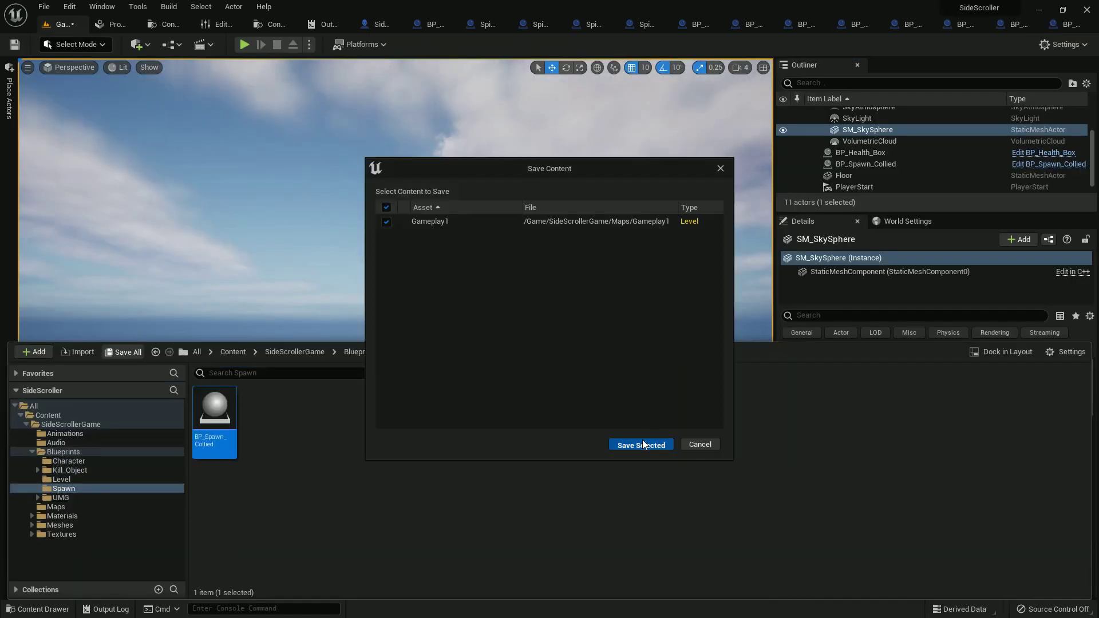
{"action": "left_click", "coordinate": [643, 440]}
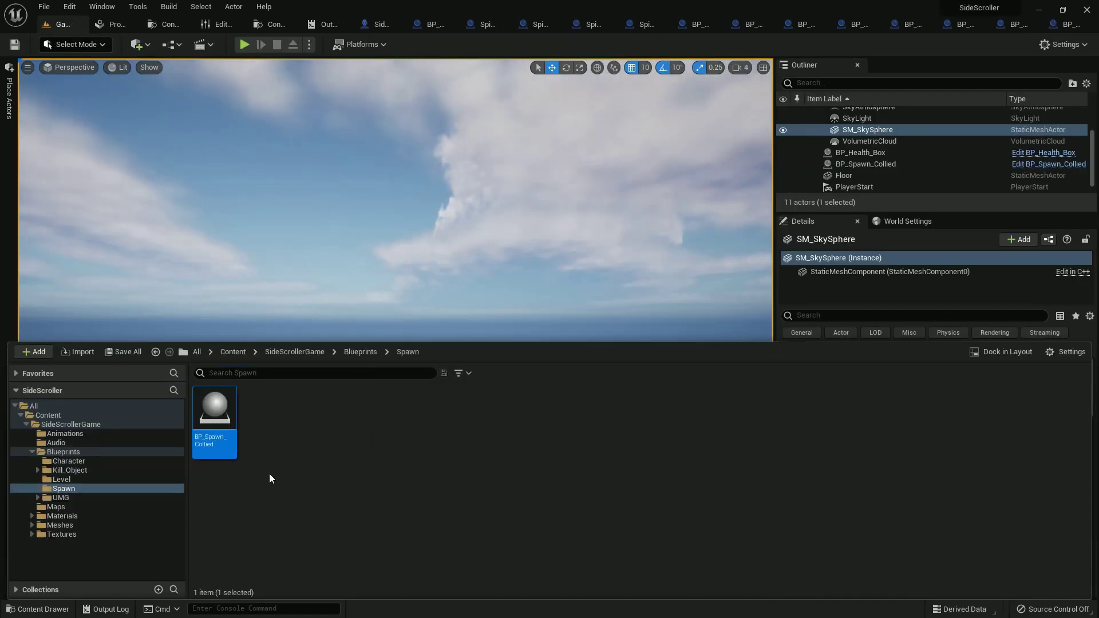
Open BP_Health_Box from Kill_Object and jump to the character's Add Health event
{"action": "left_click", "coordinate": [80, 470]}
{"action": "double_click", "coordinate": [215, 417]}
{"action": "double_click", "coordinate": [256, 446]}
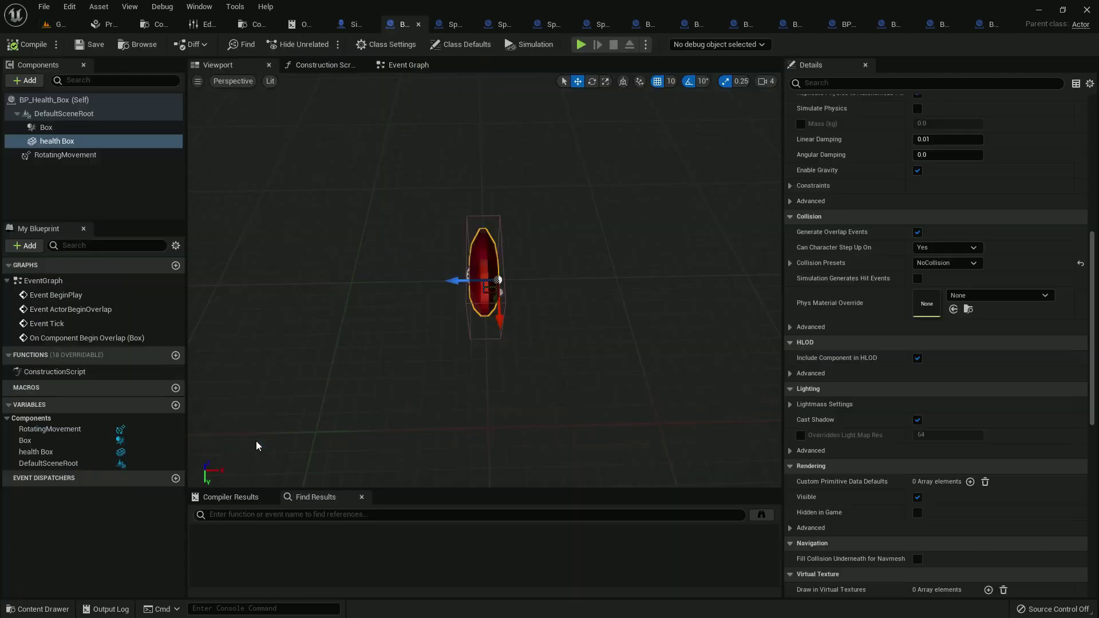
{"action": "left_click", "coordinate": [408, 65]}
{"action": "scroll", "coordinate": [551, 284], "scroll_direction": "up", "scroll_amount": 2}
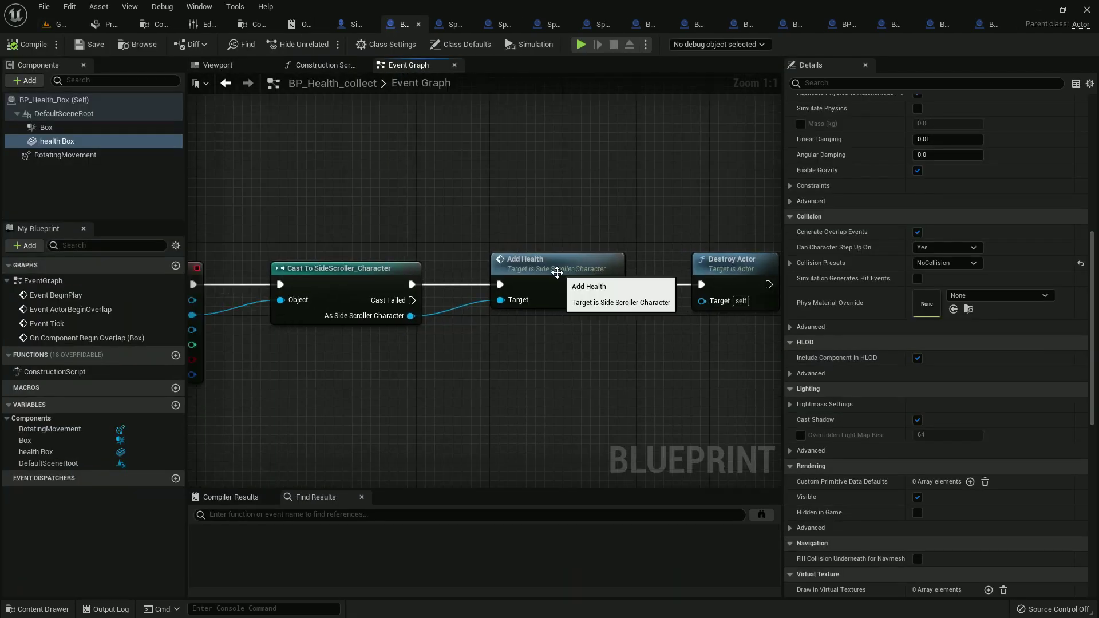
{"action": "double_click", "coordinate": [551, 285]}
{"action": "scroll", "coordinate": [551, 284], "scroll_direction": "up", "scroll_amount": 1}
Delete the Branch and compare nodes and wire Add Health straight to SET Health 100
{"action": "right_click_drag", "start_coordinate": [551, 284], "coordinate": [582, 337]}
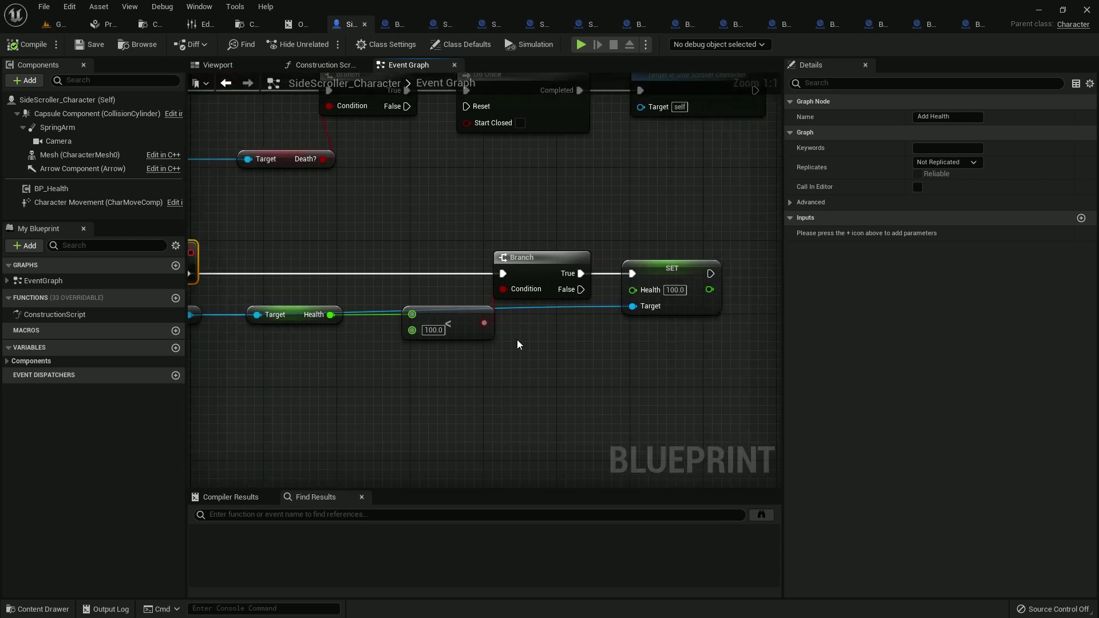
{"action": "left_click_drag", "start_coordinate": [414, 248], "coordinate": [396, 243]}
{"action": "key", "text": "Delete"}
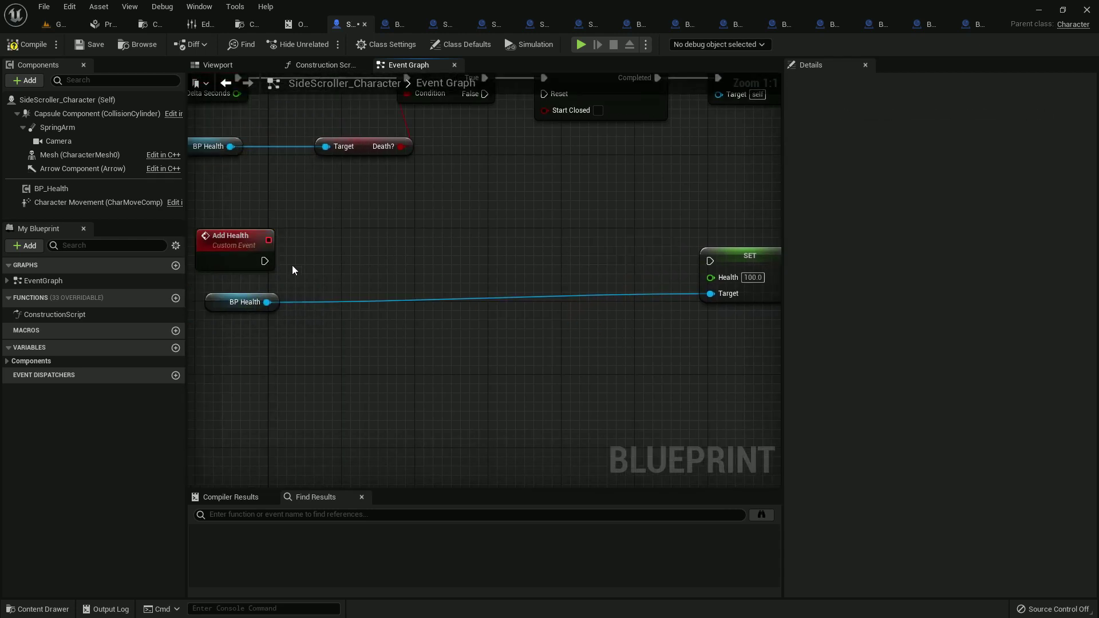
{"action": "left_click_drag", "start_coordinate": [264, 261], "coordinate": [624, 264]}
{"action": "left_click_drag", "start_coordinate": [743, 263], "coordinate": [376, 266]}
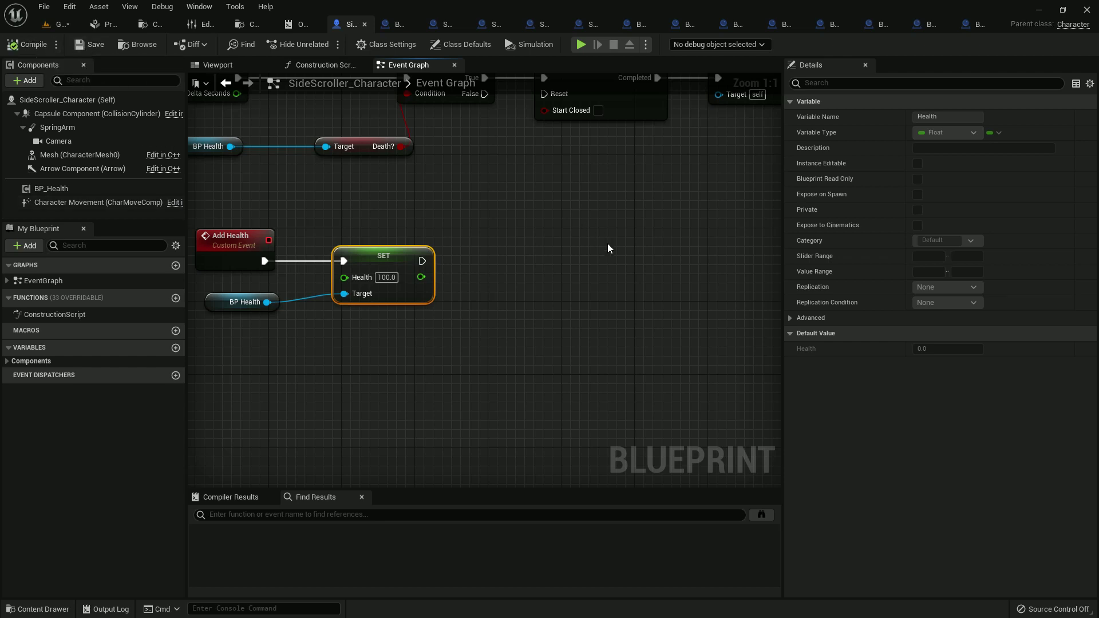
Switch through the open blueprint tabs back to BP_Level7
{"action": "right_click_drag", "start_coordinate": [607, 244], "coordinate": [572, 255]}
{"action": "left_click", "coordinate": [977, 26]}
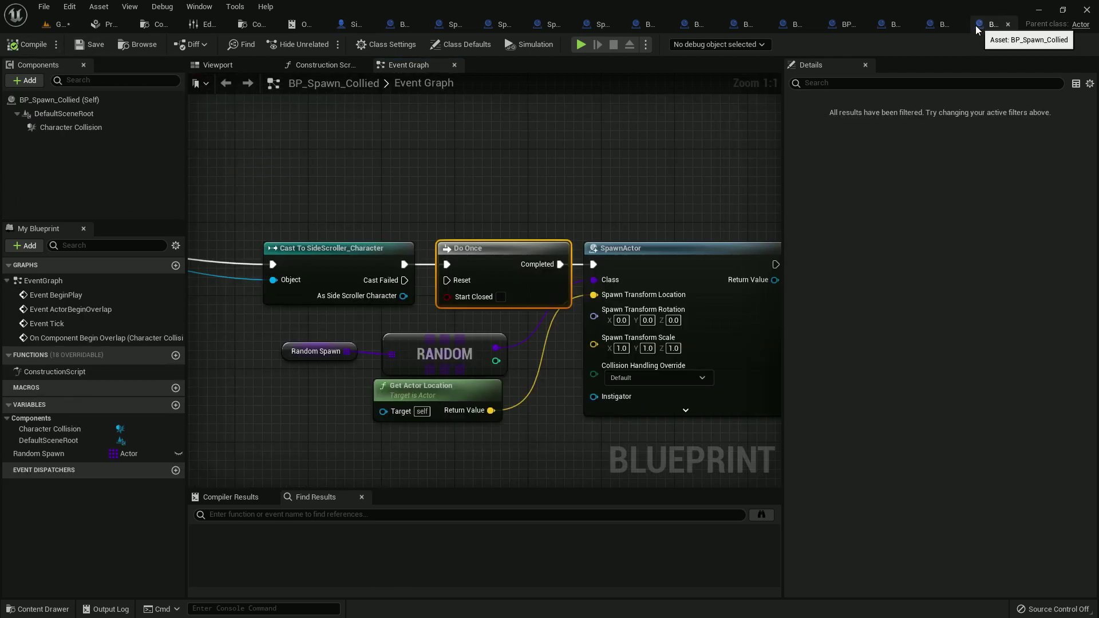
{"action": "left_click", "coordinate": [945, 24]}
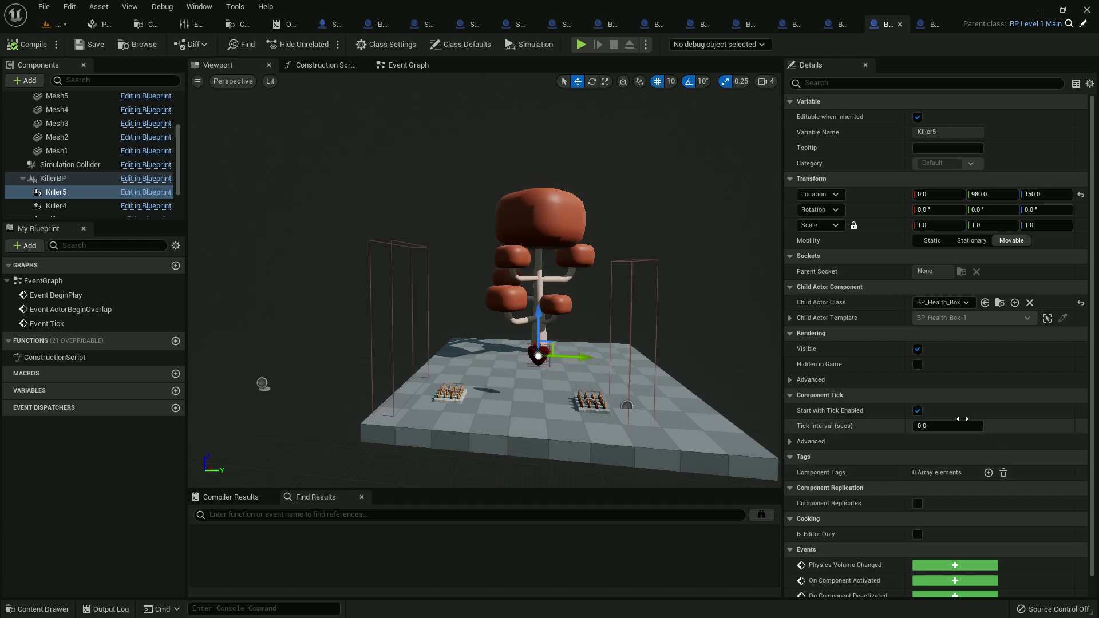
Open BP_Health_Box and shift Add Health and Destroy Actor right to make room
{"action": "left_click", "coordinate": [997, 305]}
{"action": "double_click", "coordinate": [257, 470]}
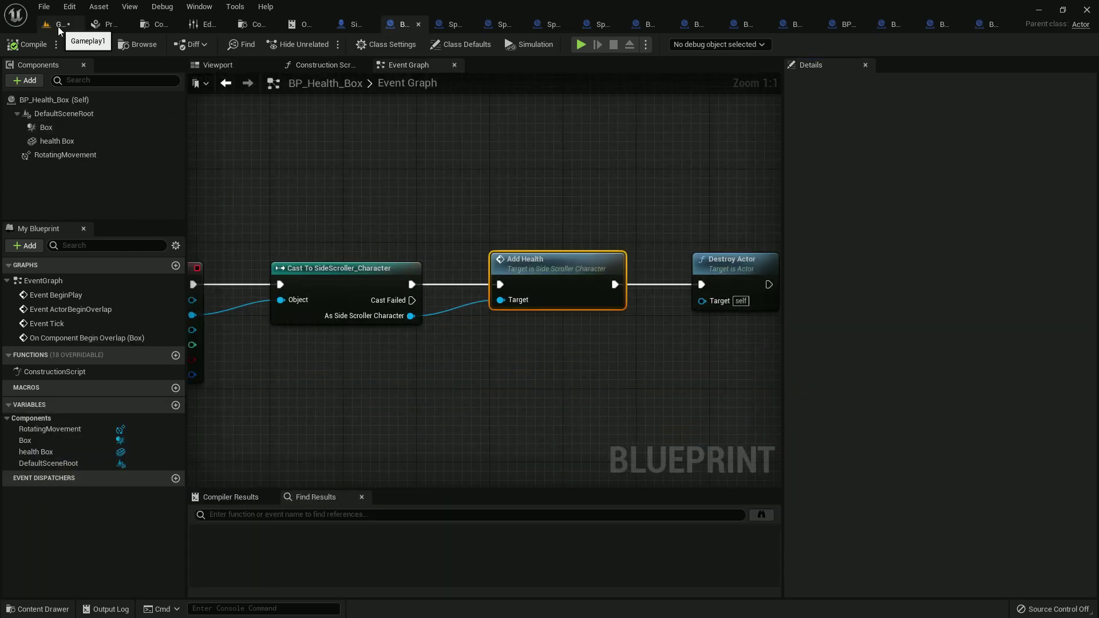
{"action": "right_click_drag", "start_coordinate": [474, 249], "coordinate": [295, 250]}
{"action": "left_click_drag", "start_coordinate": [643, 344], "coordinate": [366, 193]}
{"action": "left_click_drag", "start_coordinate": [413, 266], "coordinate": [584, 279]}
{"action": "left_click", "coordinate": [510, 344]}
Paste a Branch with a less-than check and feed BP Health into the Health getter
{"action": "key", "text": "ctrl+v"}
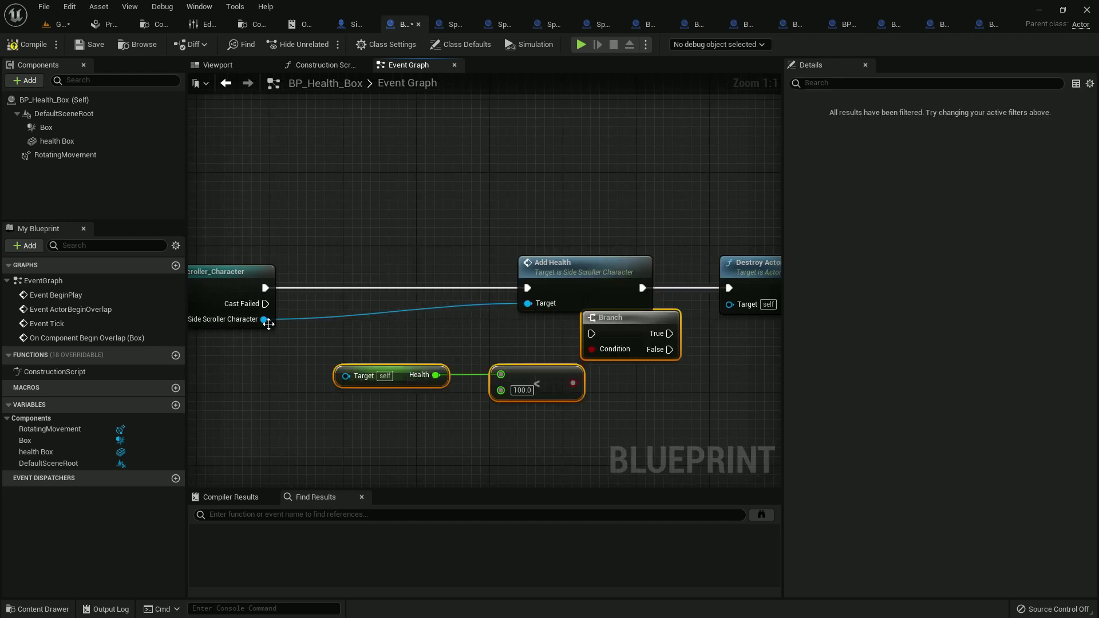
{"action": "left_click_drag", "start_coordinate": [264, 319], "coordinate": [317, 329]}
{"action": "type", "text": "get"}
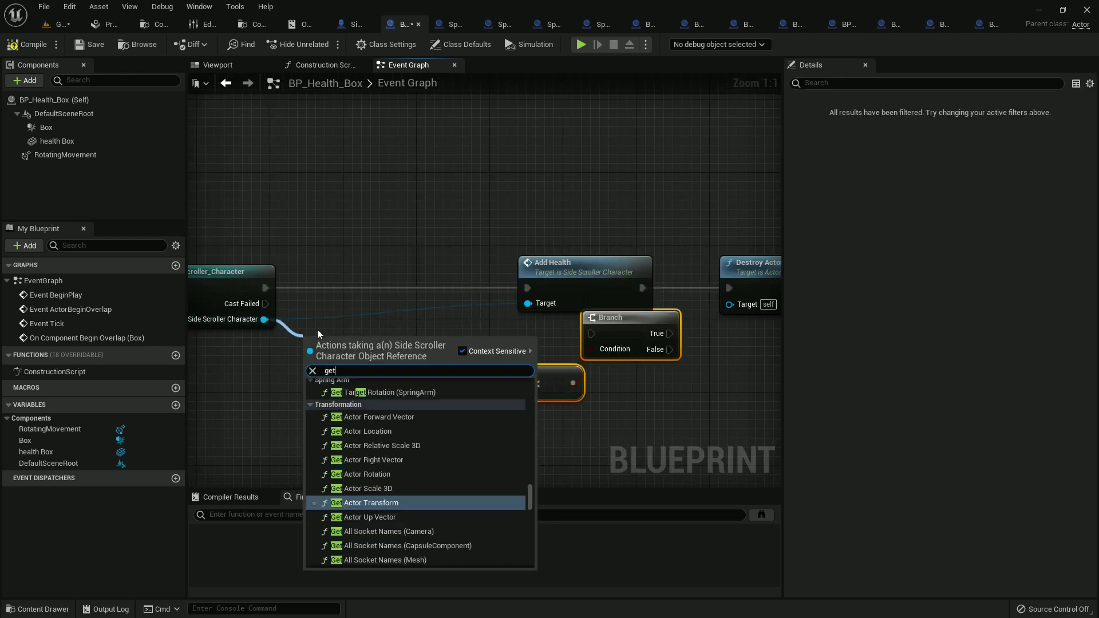
{"action": "type", "text": " health"}
{"action": "key", "text": "Down"}
{"action": "key", "text": "Return"}
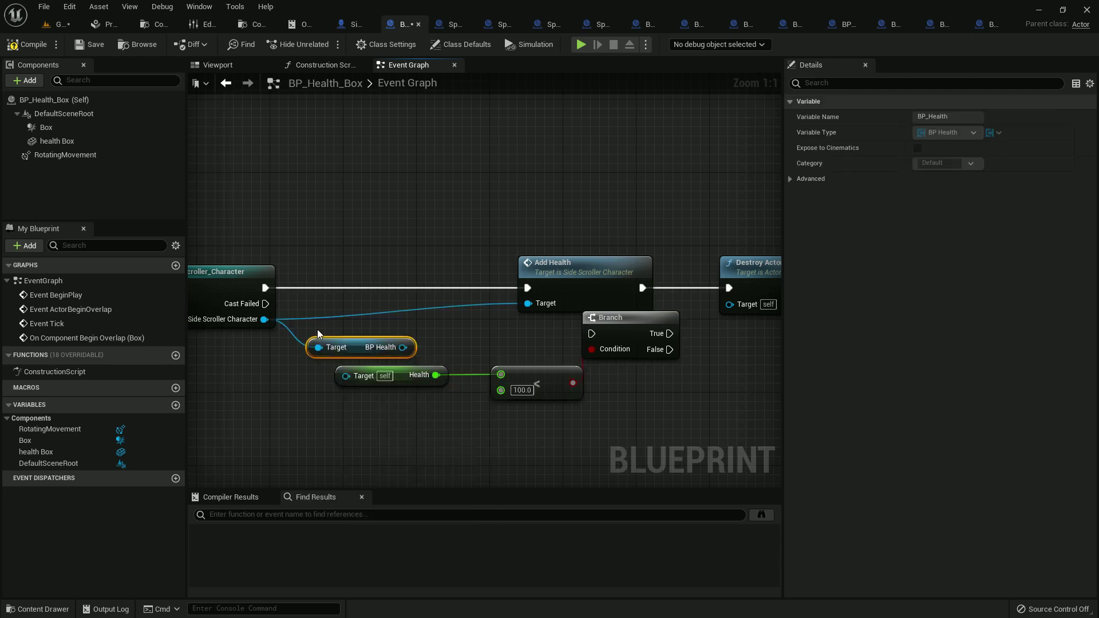
{"action": "left_click_drag", "start_coordinate": [403, 346], "coordinate": [346, 374]}
Wire the cast through the Health < 100 Branch, True path into Add Health
{"action": "right_click_drag", "start_coordinate": [663, 342], "coordinate": [549, 350]}
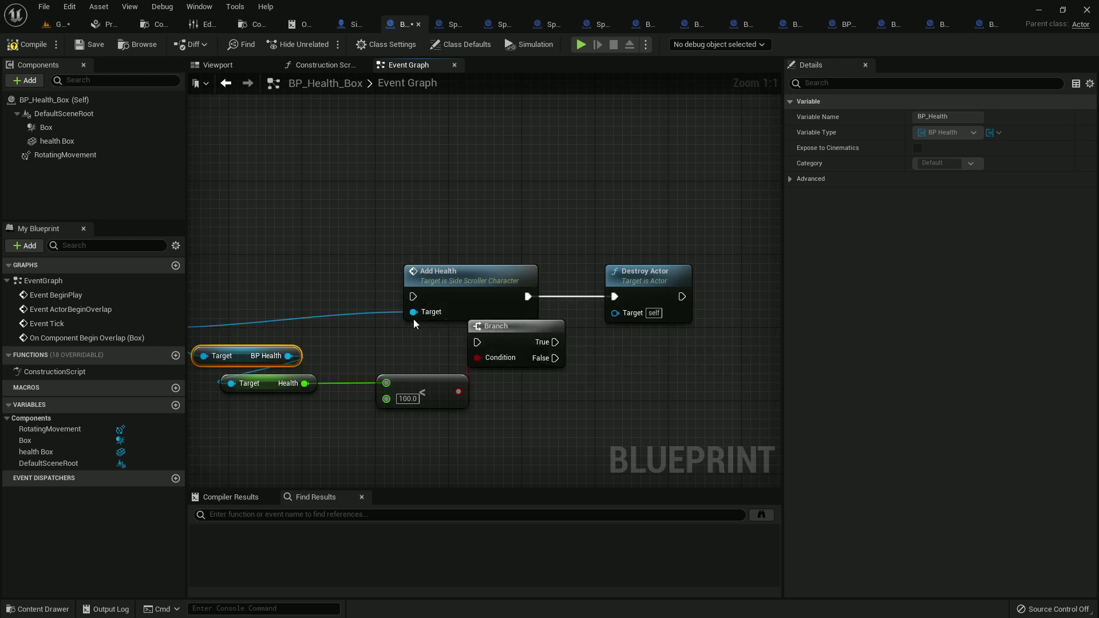
{"action": "left_click_drag", "start_coordinate": [492, 354], "coordinate": [297, 298]}
{"action": "right_click_drag", "start_coordinate": [297, 299], "coordinate": [472, 321]}
{"action": "left_click_drag", "start_coordinate": [440, 407], "coordinate": [418, 397]}
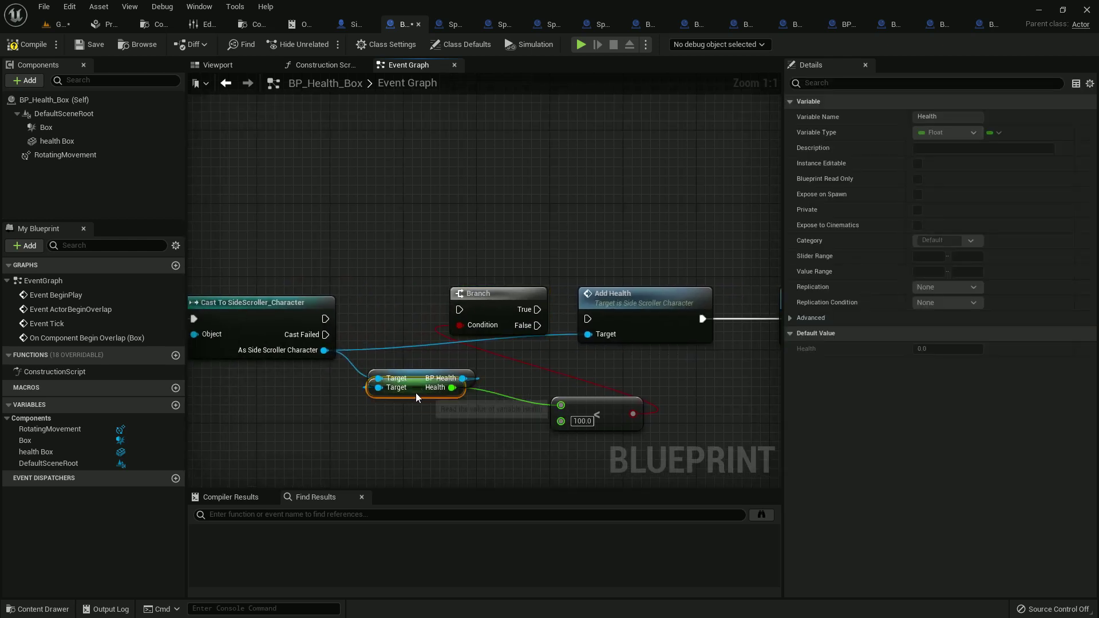
{"action": "left_click_drag", "start_coordinate": [560, 401], "coordinate": [430, 337]}
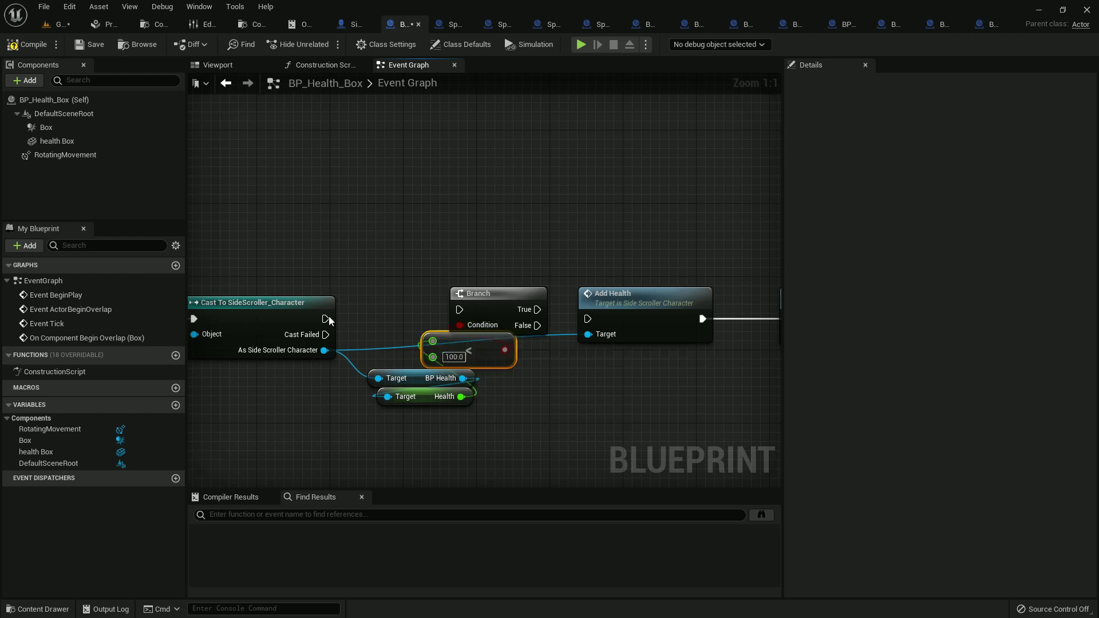
{"action": "left_click_drag", "start_coordinate": [592, 316], "coordinate": [591, 318]}
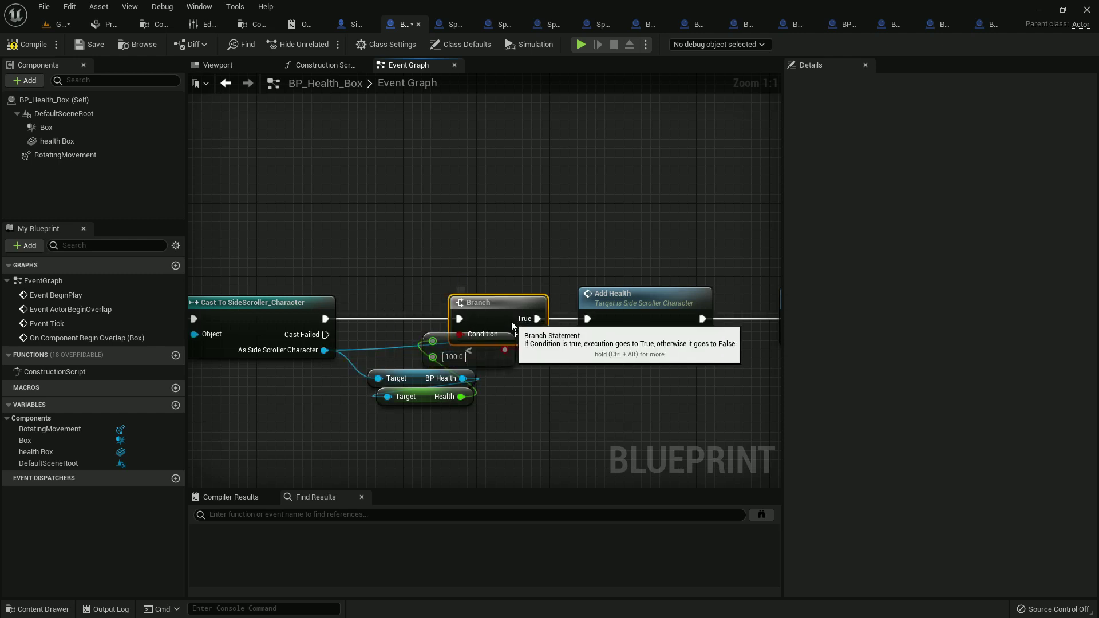
{"action": "right_click_drag", "start_coordinate": [480, 476], "coordinate": [494, 390]}
{"action": "left_click_drag", "start_coordinate": [494, 391], "coordinate": [464, 292]}
{"action": "right_click_drag", "start_coordinate": [550, 308], "coordinate": [442, 344]}
{"action": "scroll", "coordinate": [443, 344], "scroll_direction": "down", "scroll_amount": 2}
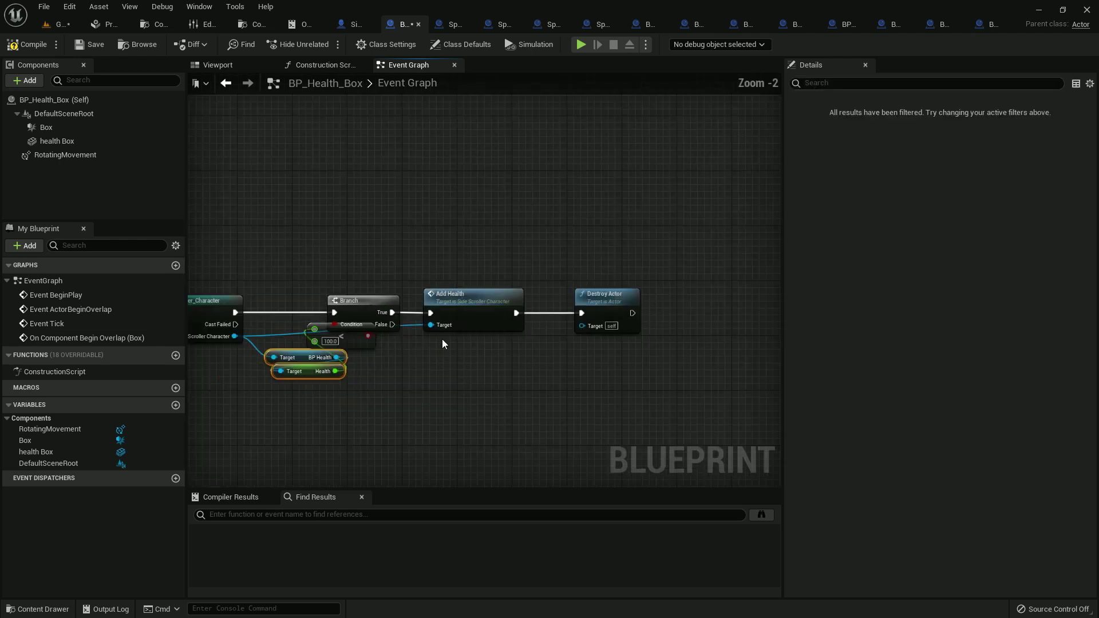
{"action": "mouse_move", "coordinate": [639, 393]}
{"action": "left_mouse_down"}
{"action": "mouse_move", "coordinate": [413, 290]}
{"action": "mouse_move", "coordinate": [536, 290]}
{"action": "left_mouse_up"}
{"action": "left_click", "coordinate": [490, 346]}
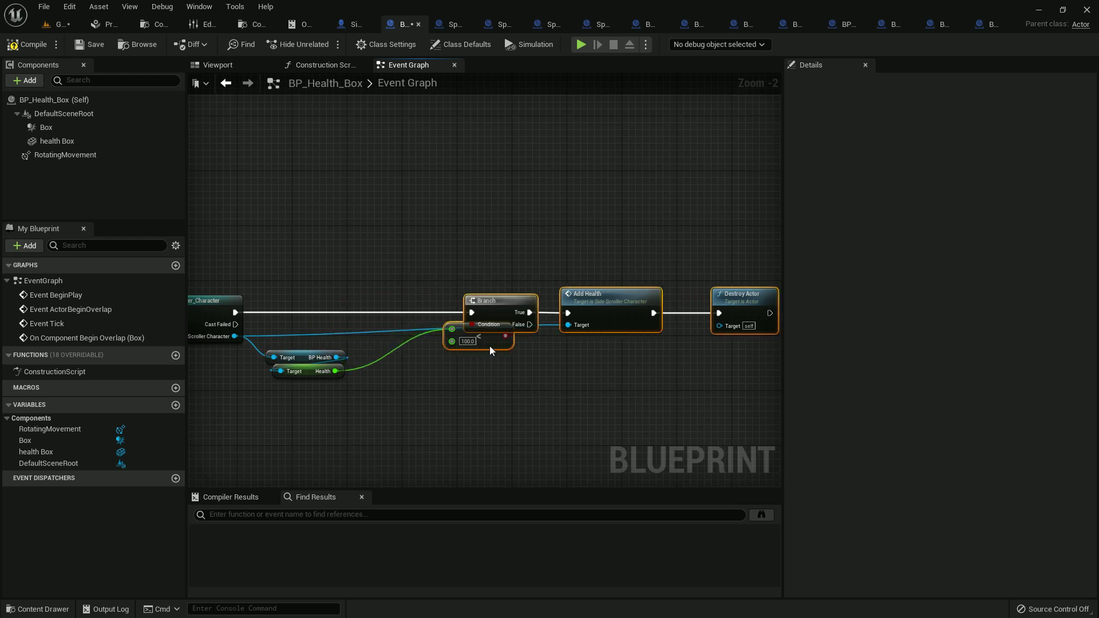
{"action": "key", "text": "Left"}
{"action": "key", "text": "Left"}
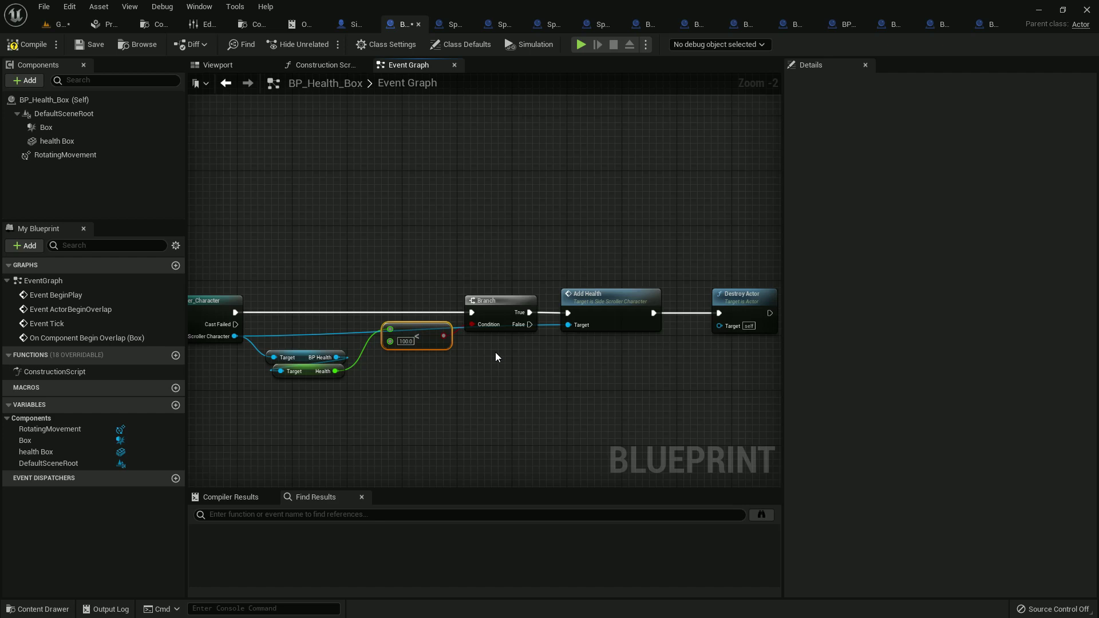
Save all modified assets from the level editor and start playing the level
{"action": "left_click", "coordinate": [58, 24]}
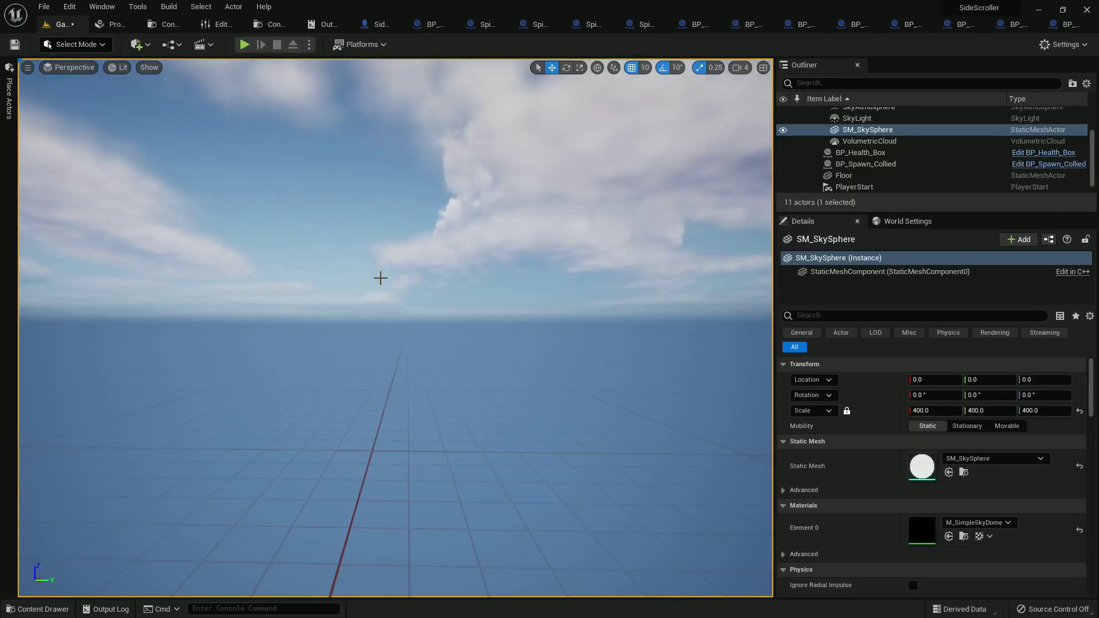
{"action": "left_click", "coordinate": [38, 608]}
{"action": "left_click", "coordinate": [123, 352]}
{"action": "left_click", "coordinate": [639, 442]}
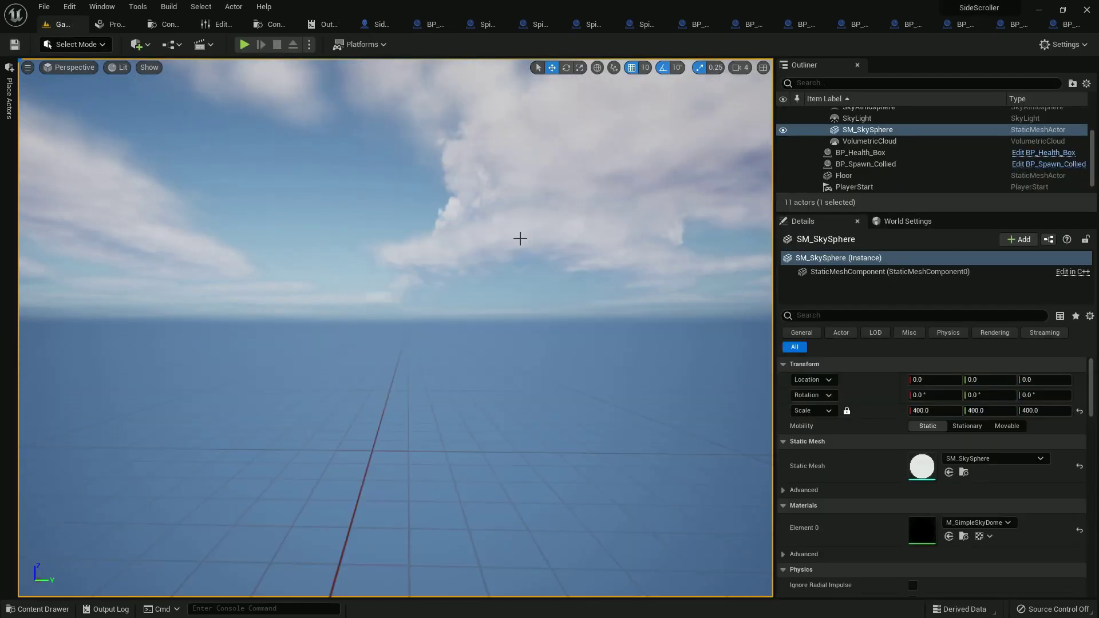
{"action": "key", "text": "alt+p"}
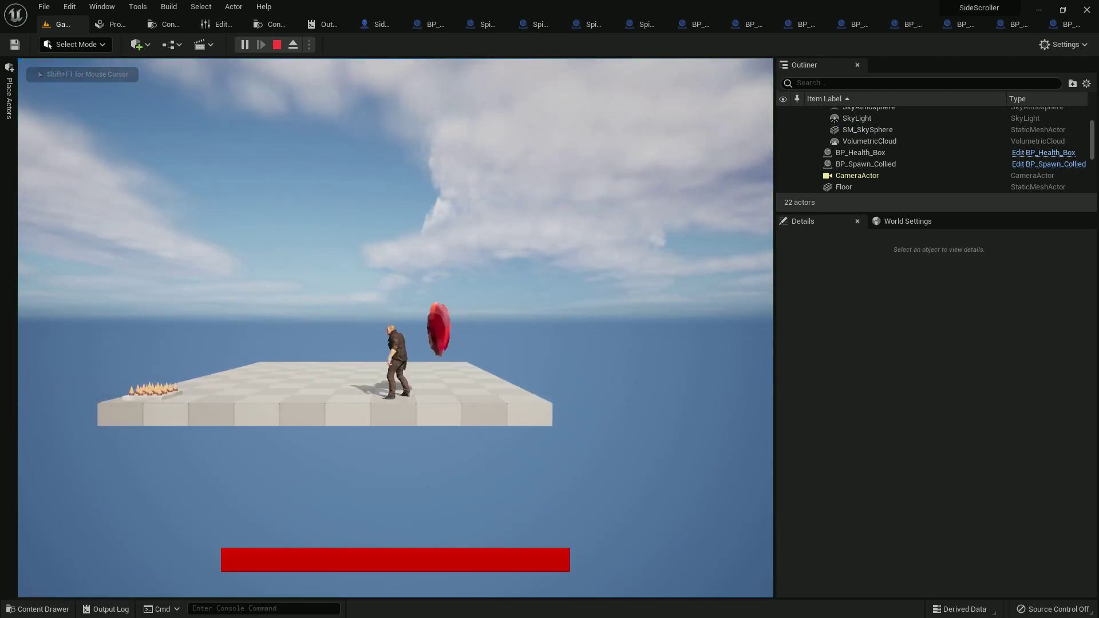
Go fullscreen and walk the character onto the spikes to take damage
{"action": "key", "text": "F11"}
{"action": "left_click", "coordinate": [550, 309]}
{"action": "key", "text": "d"}
{"action": "key", "text": "a"}
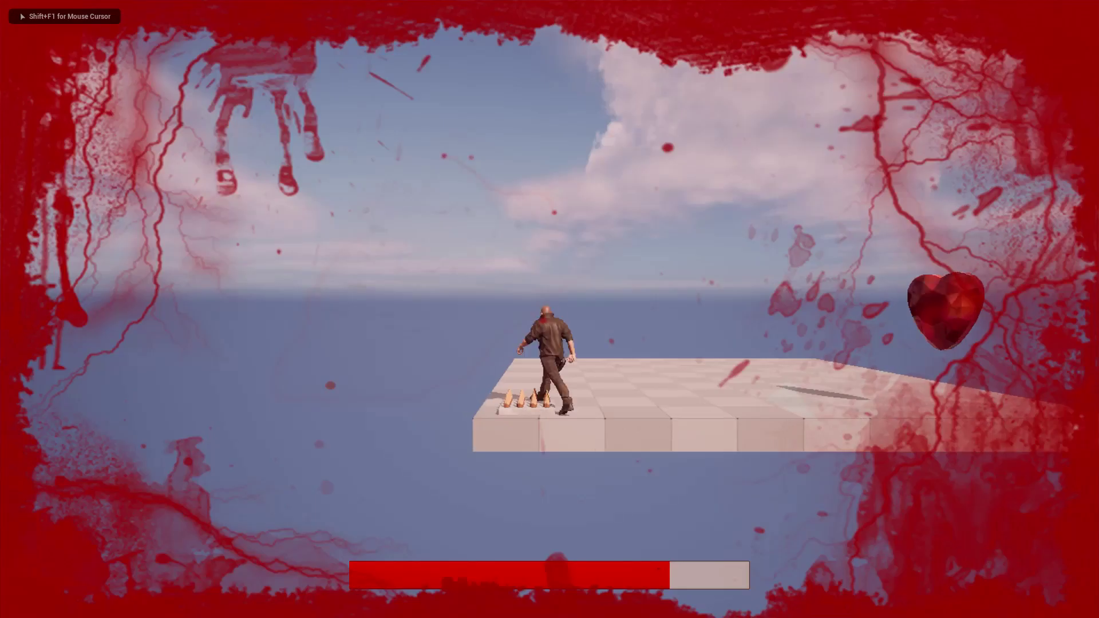
{"action": "key", "text": "d"}
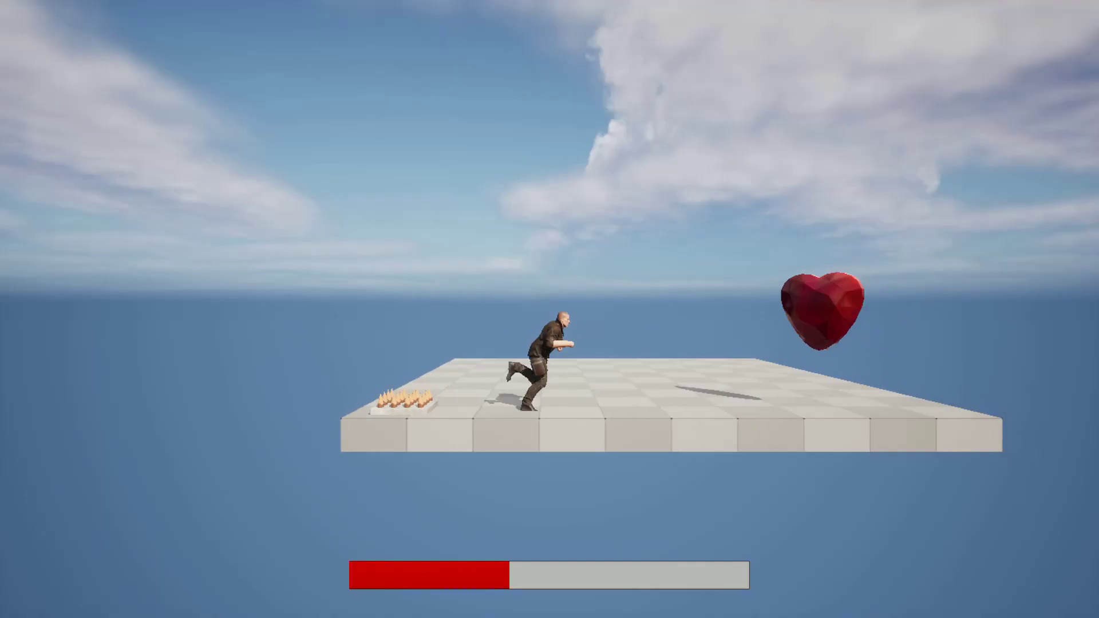
Run and jump across the gaps between platforms while the health bar refills
{"action": "key", "text": "space"}
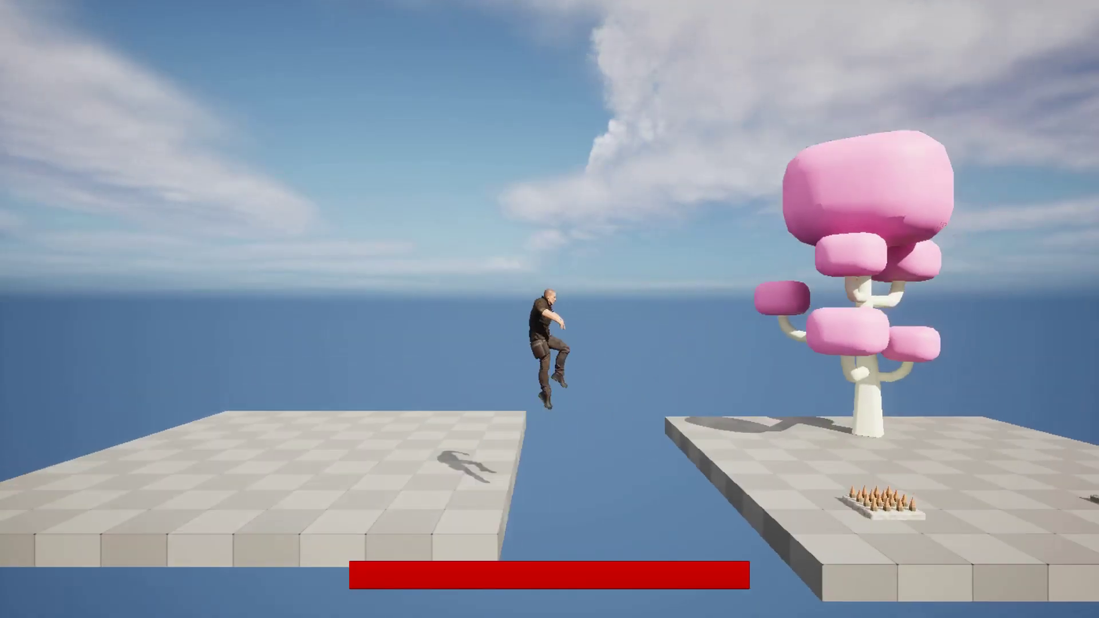
{"action": "key", "text": "w"}
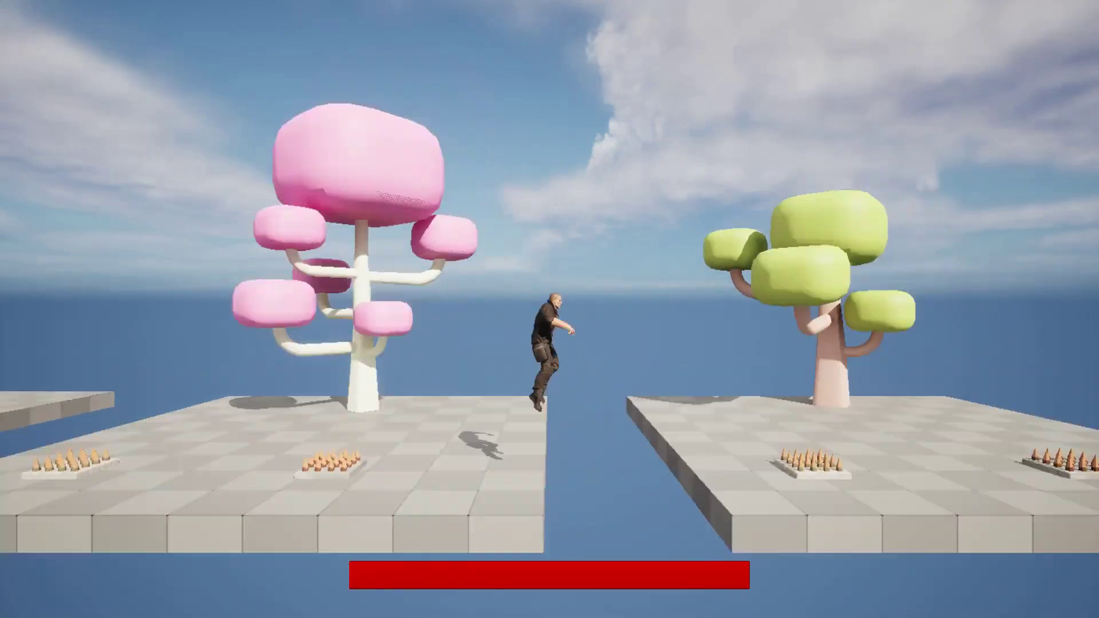
{"action": "key", "text": "space"}
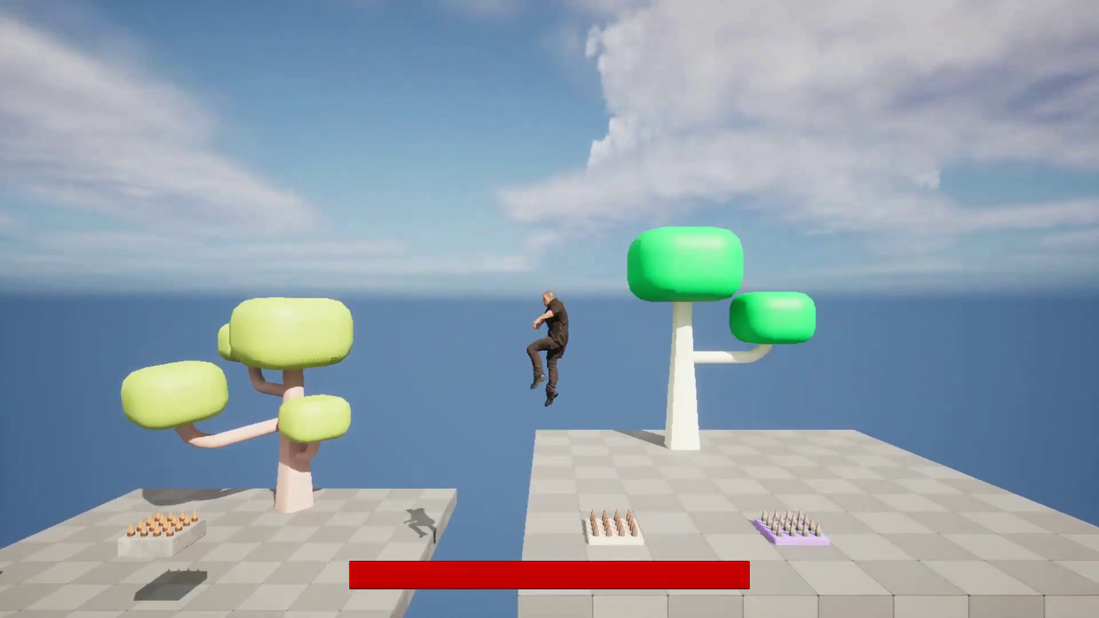
{"action": "key", "text": "space"}
{"action": "key", "text": "space"}
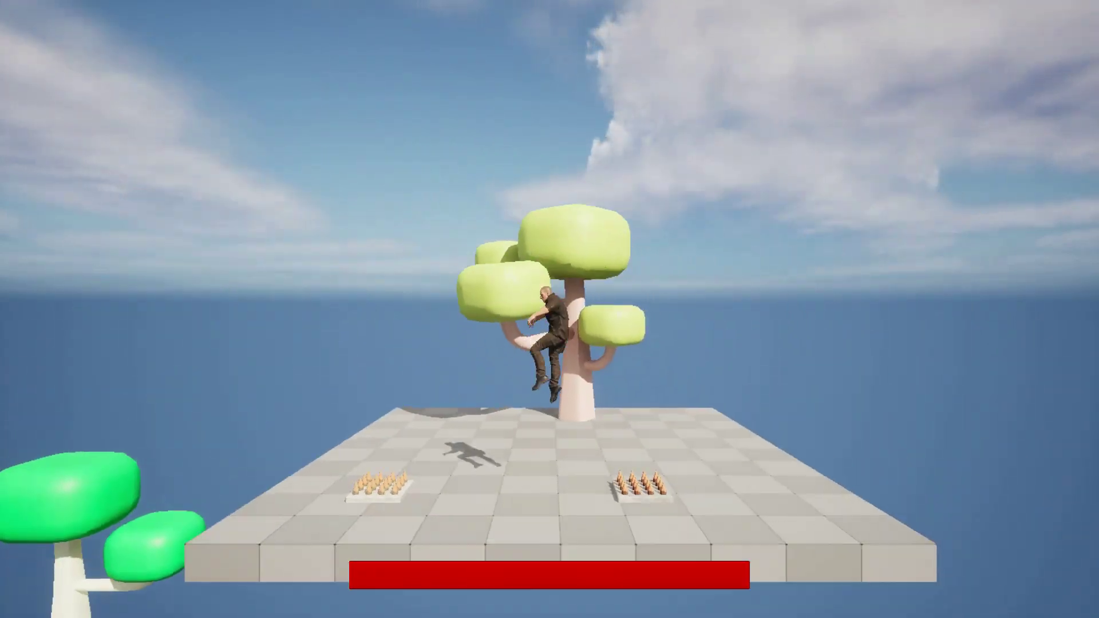
{"action": "key", "text": "w"}
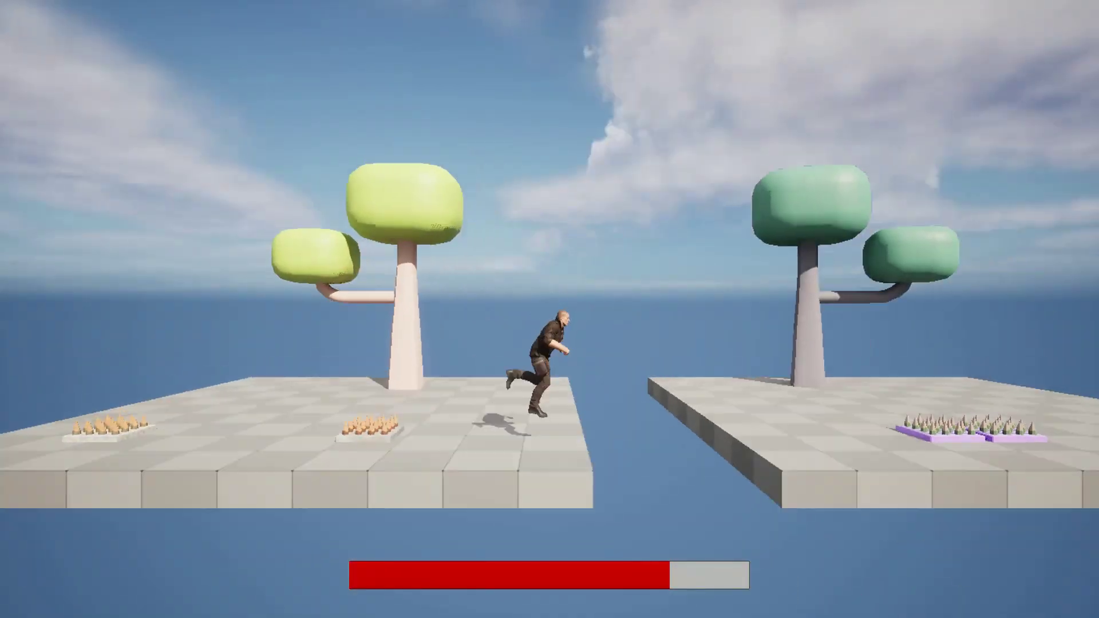
{"action": "key", "text": "space"}
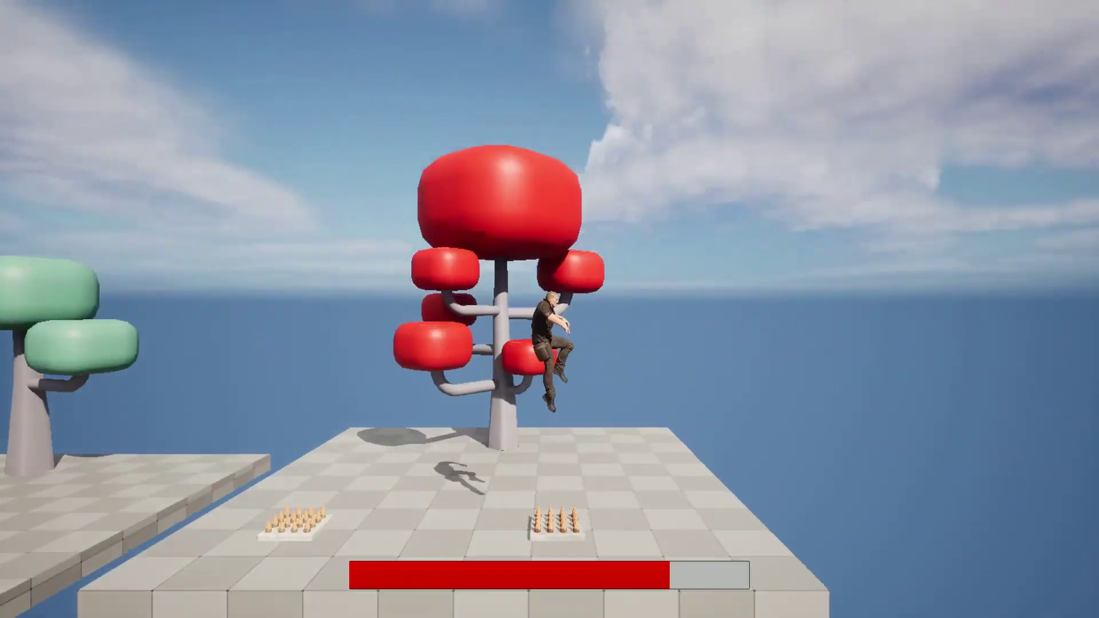
{"action": "key", "text": "space"}
{"action": "key", "text": "space"}
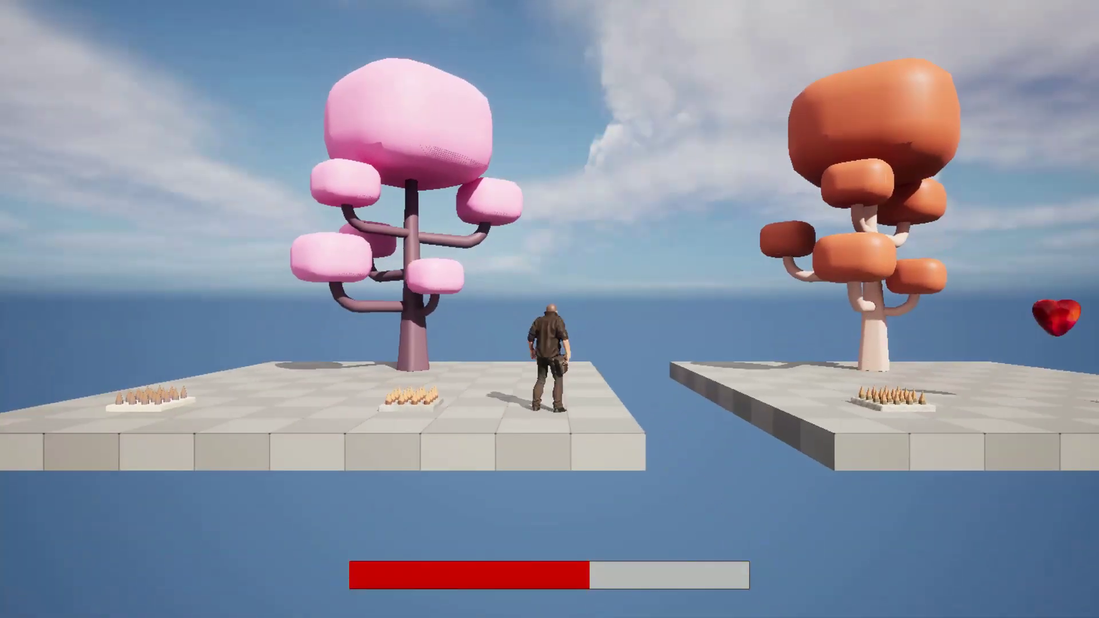
{"action": "key", "text": "space"}
{"action": "key", "text": "space"}
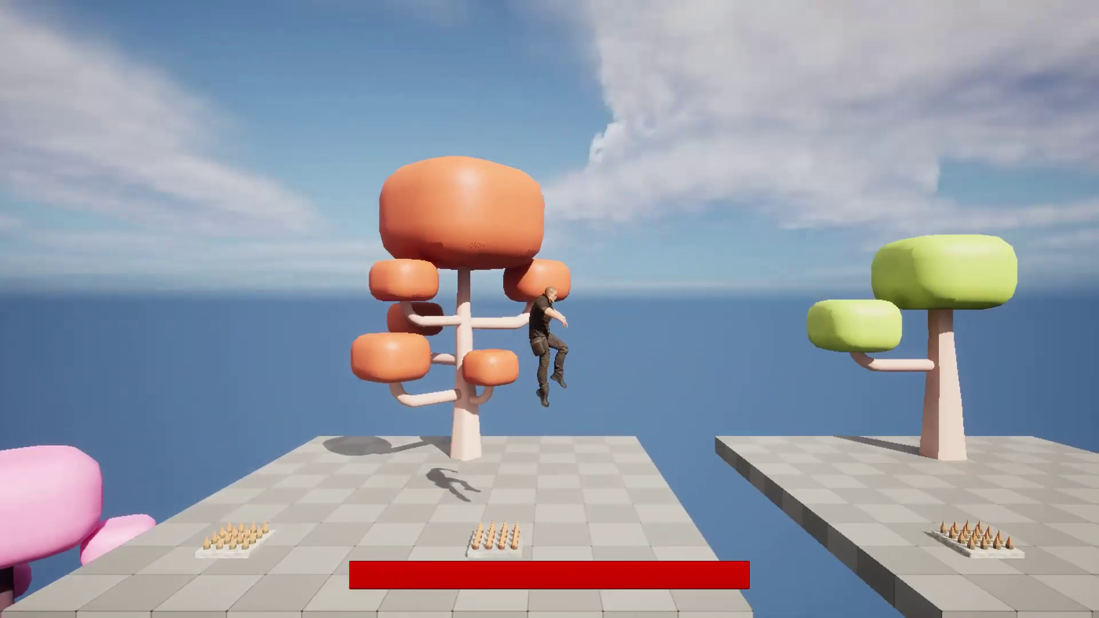